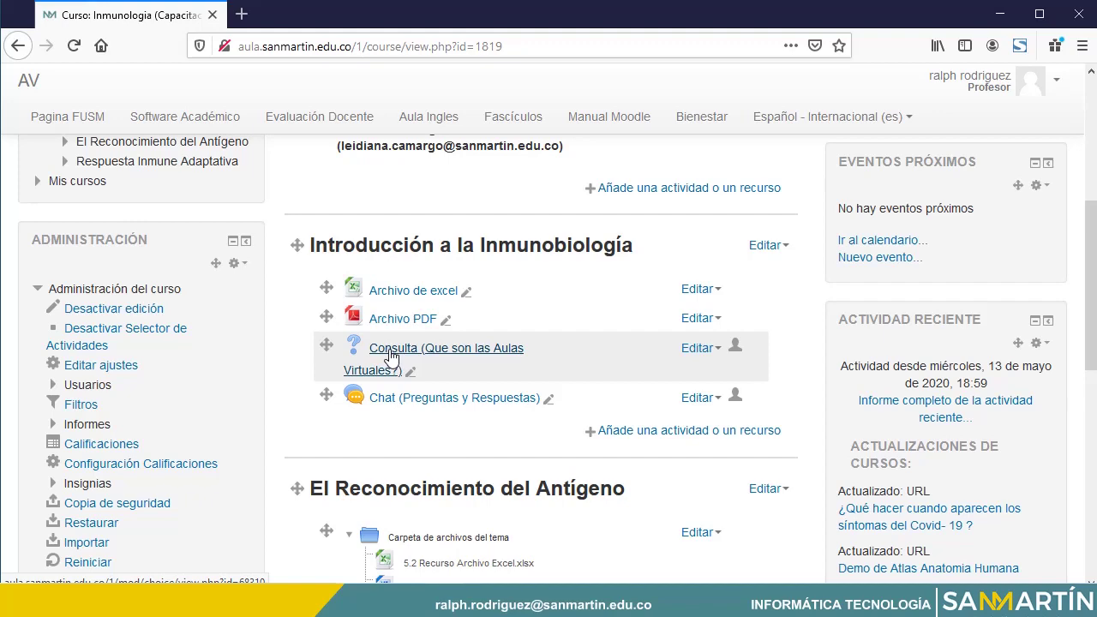
Open the choice activity "Consulta (Que son las Aulas Virtuales?)" and review its answer options and response results.
left_click(391, 351)
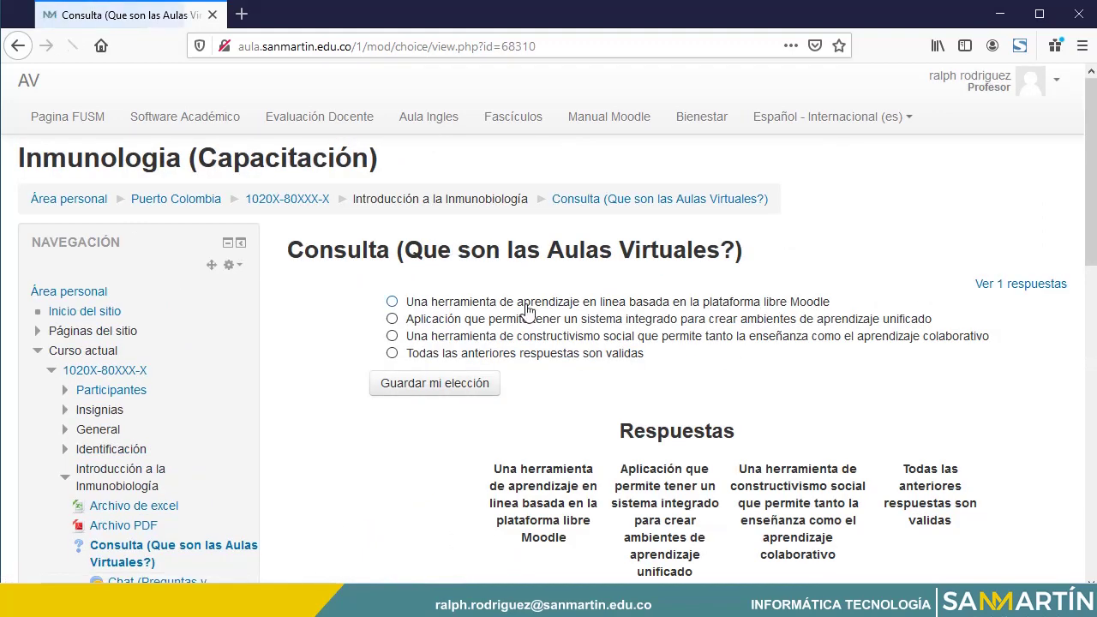
scroll(367, 387, "down", 2)
scroll(428, 390, "down", 3)
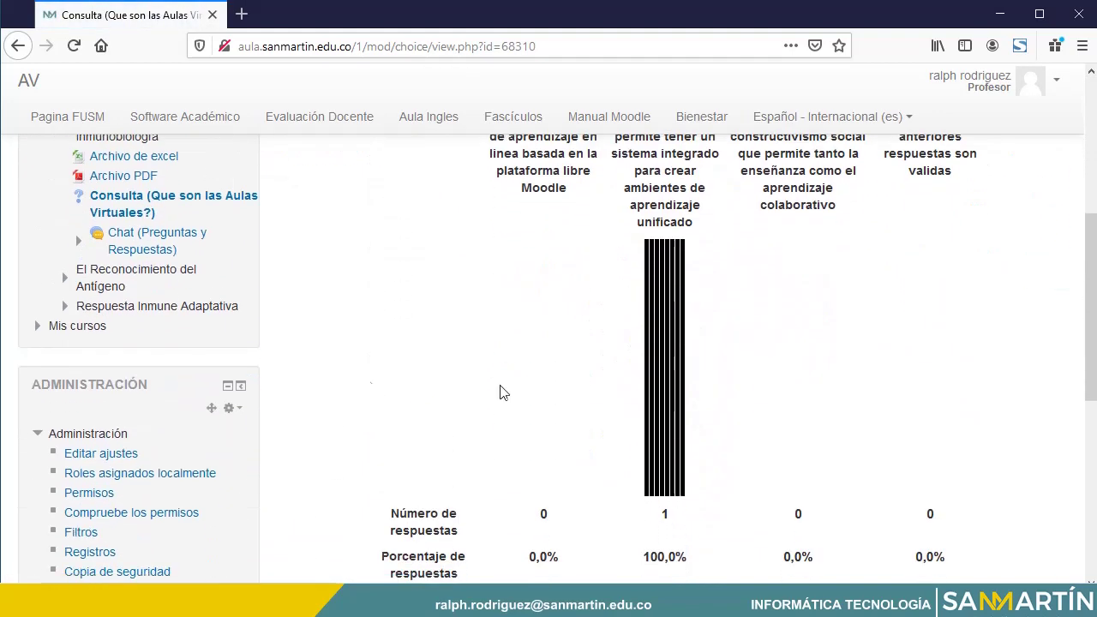
scroll(490, 388, "down", 3)
scroll(485, 387, "up", 2)
scroll(484, 387, "up", 6)
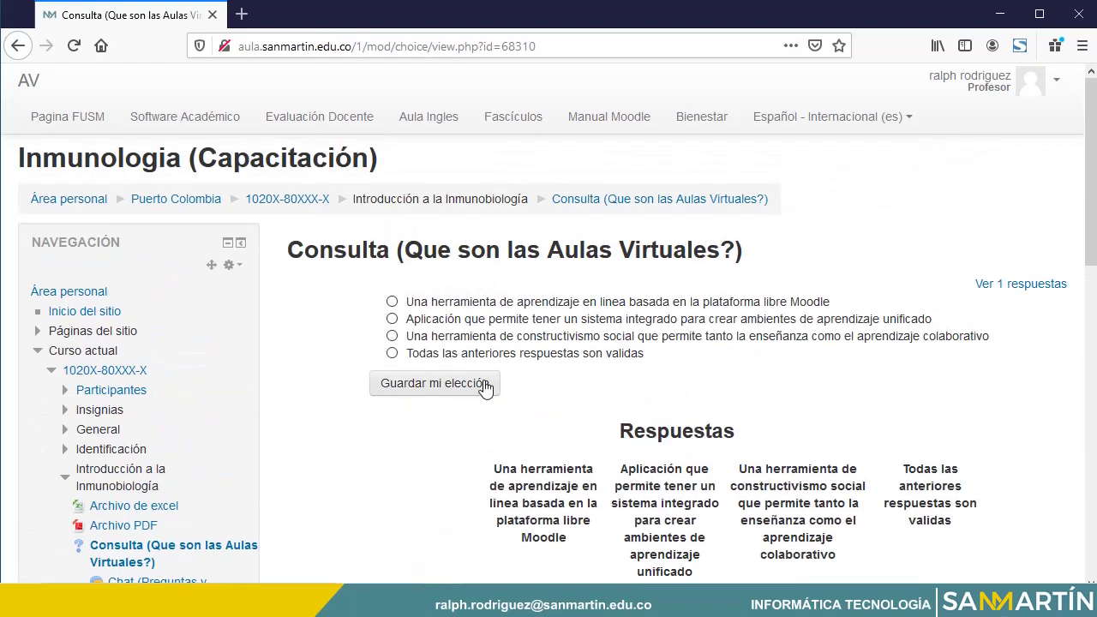
From the course's Chat (Preguntas y Respuestas) activity, view the transcript of the previous session held on 12 de mayo de 2020.
left_click(295, 199)
scroll(407, 343, "down", 5)
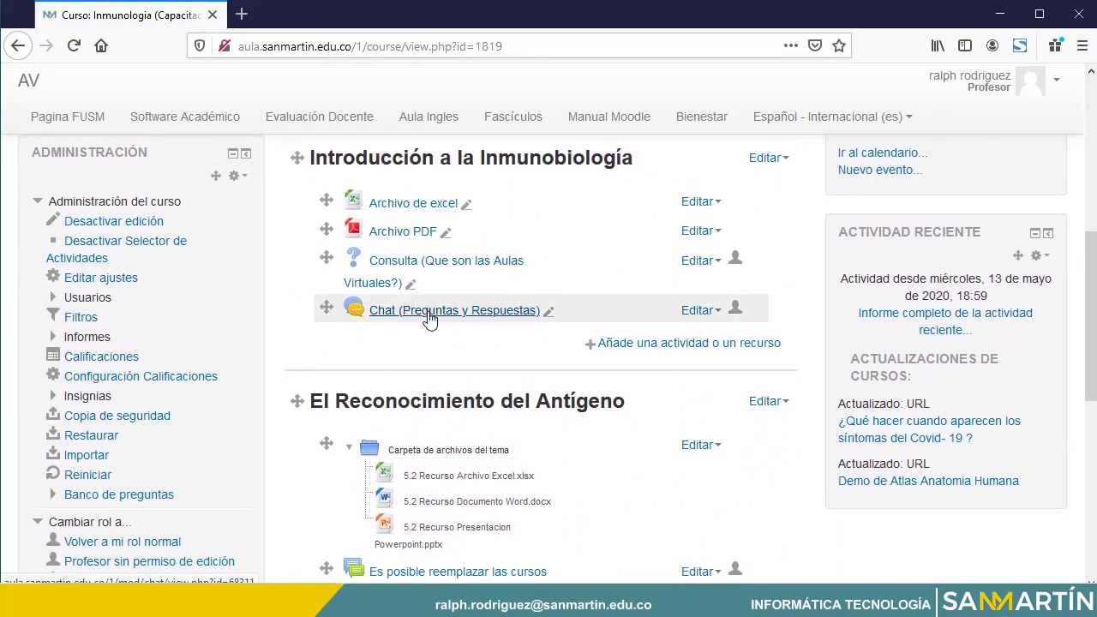
left_click(428, 316)
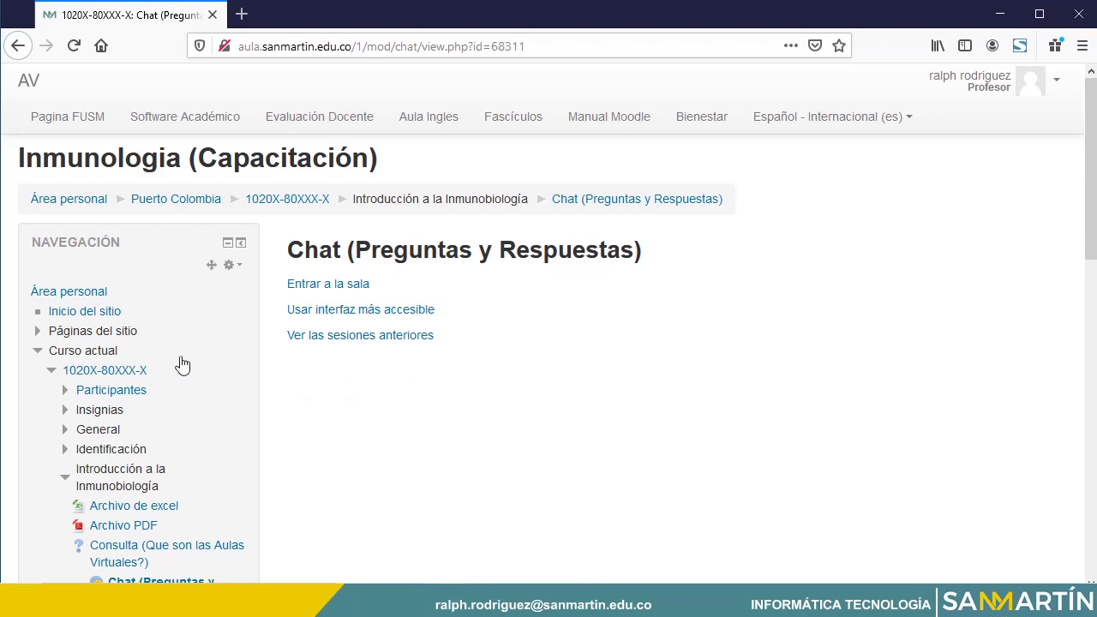
scroll(185, 367, "down", 6)
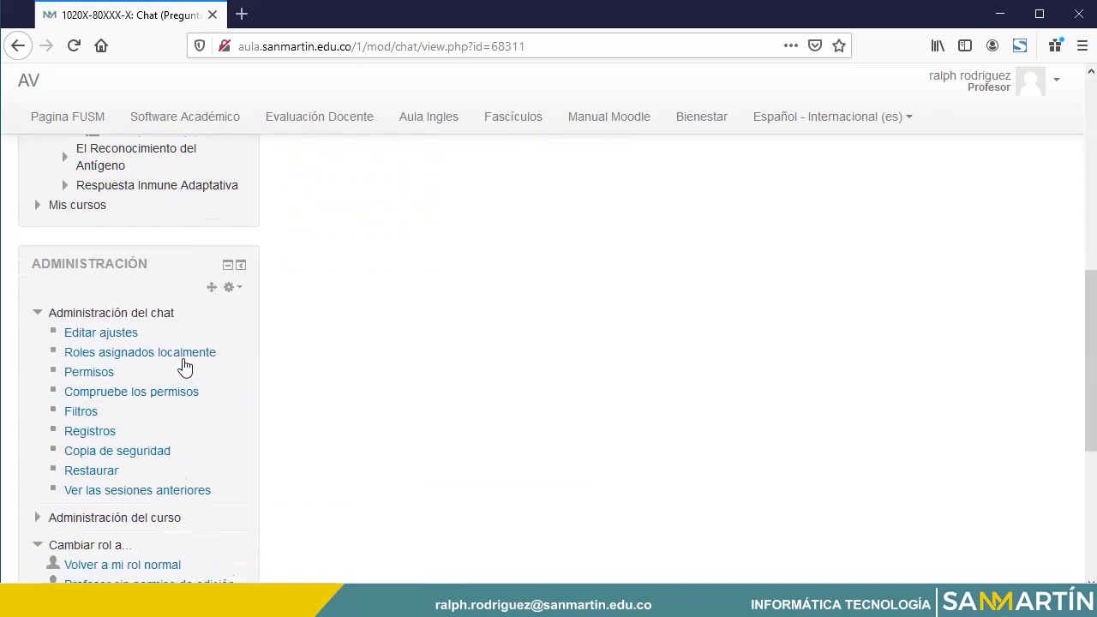
scroll(185, 367, "down", 2)
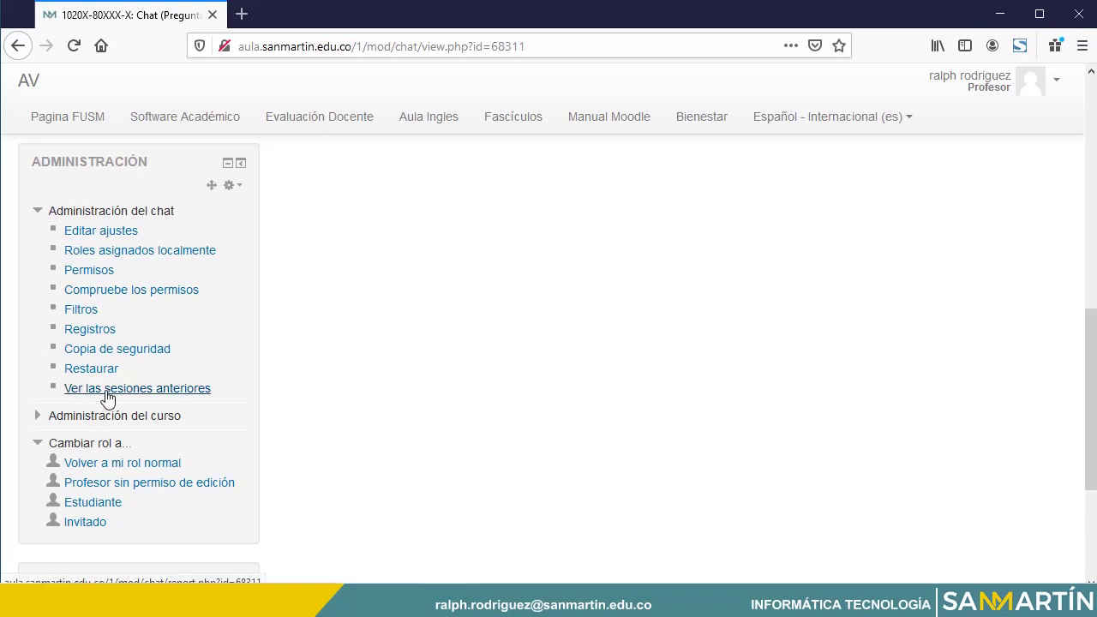
left_click(160, 387)
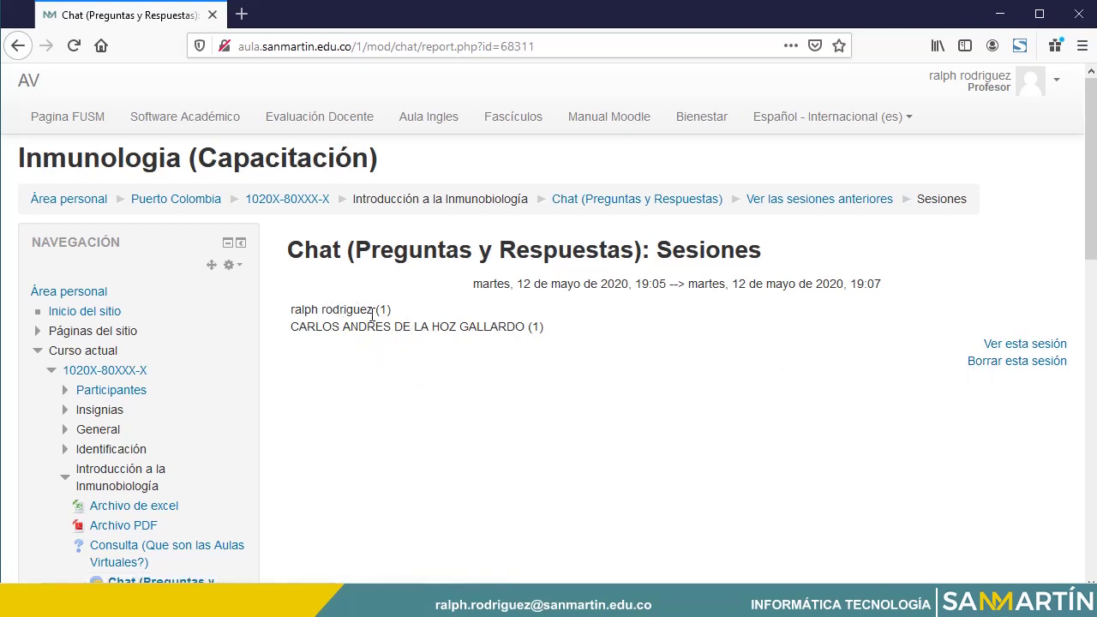
left_click(1024, 360)
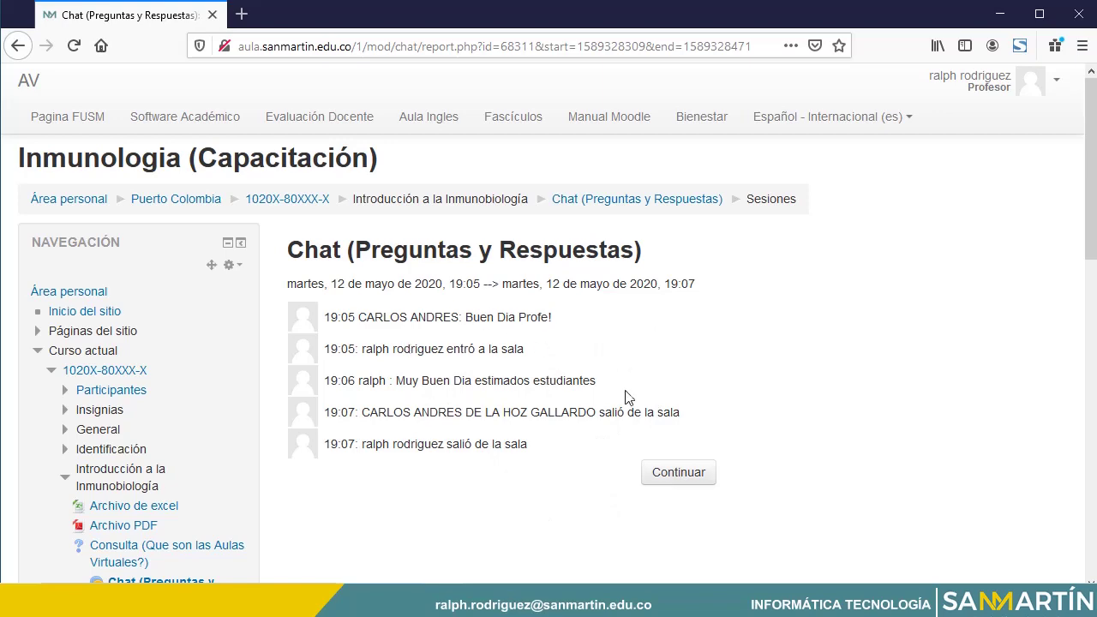
left_click(686, 480)
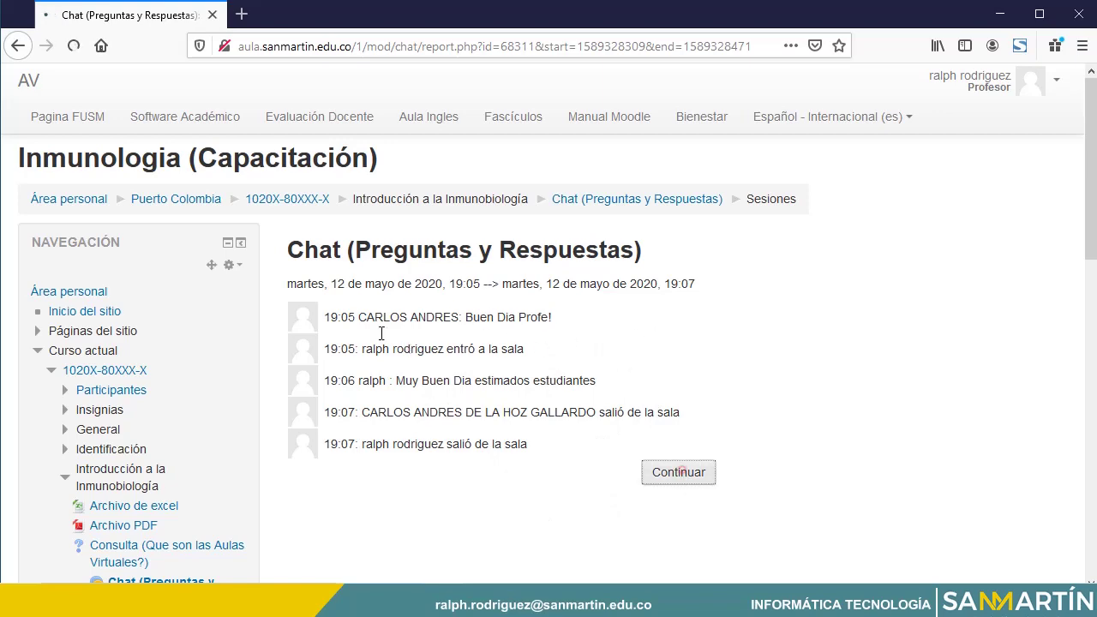
Return to the course and open the forum on replacing face-to-face courses with virtual classrooms, reading the replies and their ratings.
left_click(290, 202)
scroll(502, 350, "down", 5)
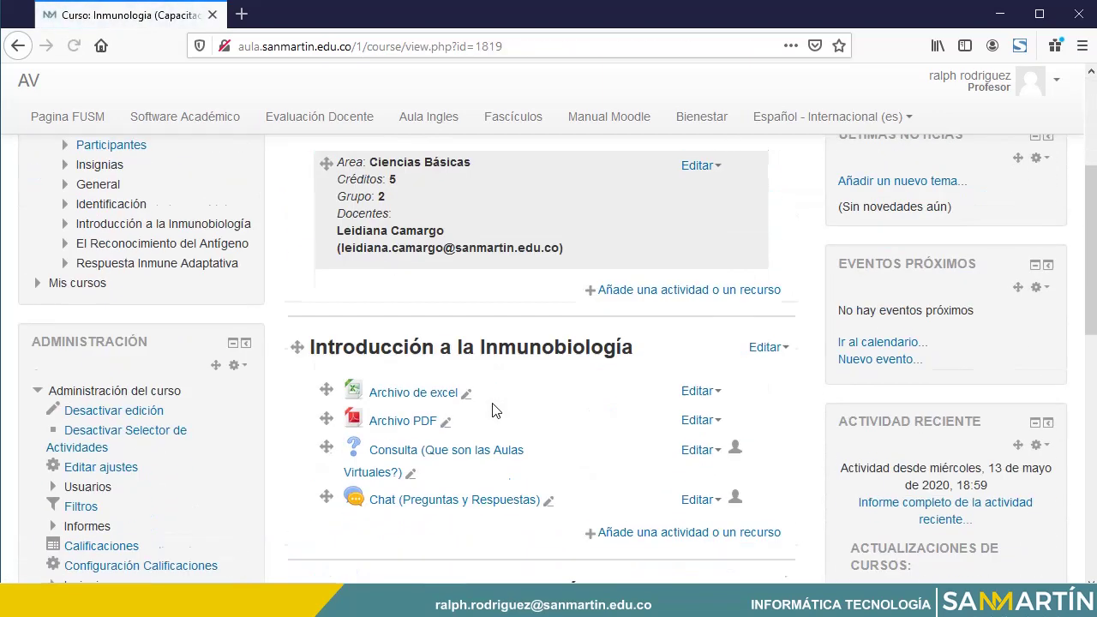
scroll(493, 411, "down", 5)
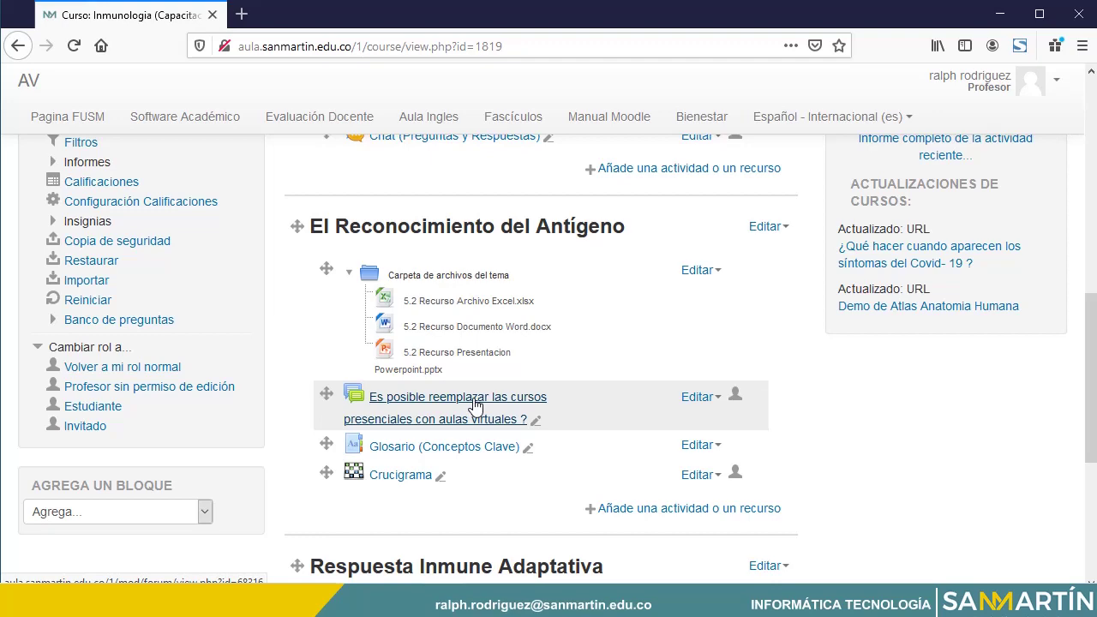
left_click(476, 404)
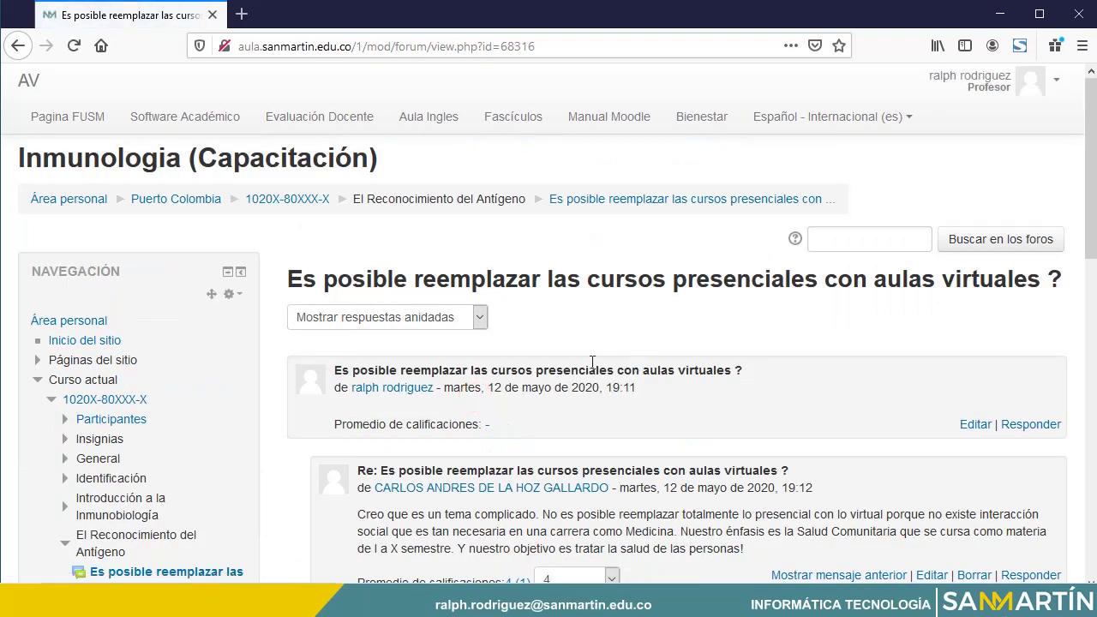
scroll(549, 344, "down", 3)
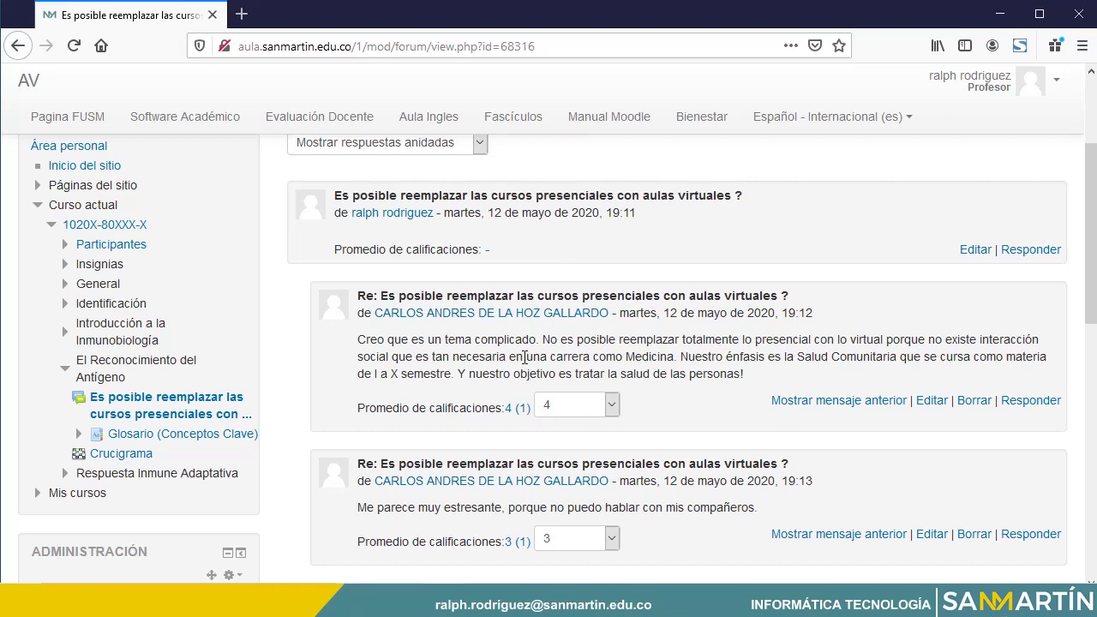
scroll(532, 388, "down", 3)
scroll(531, 394, "up", 4)
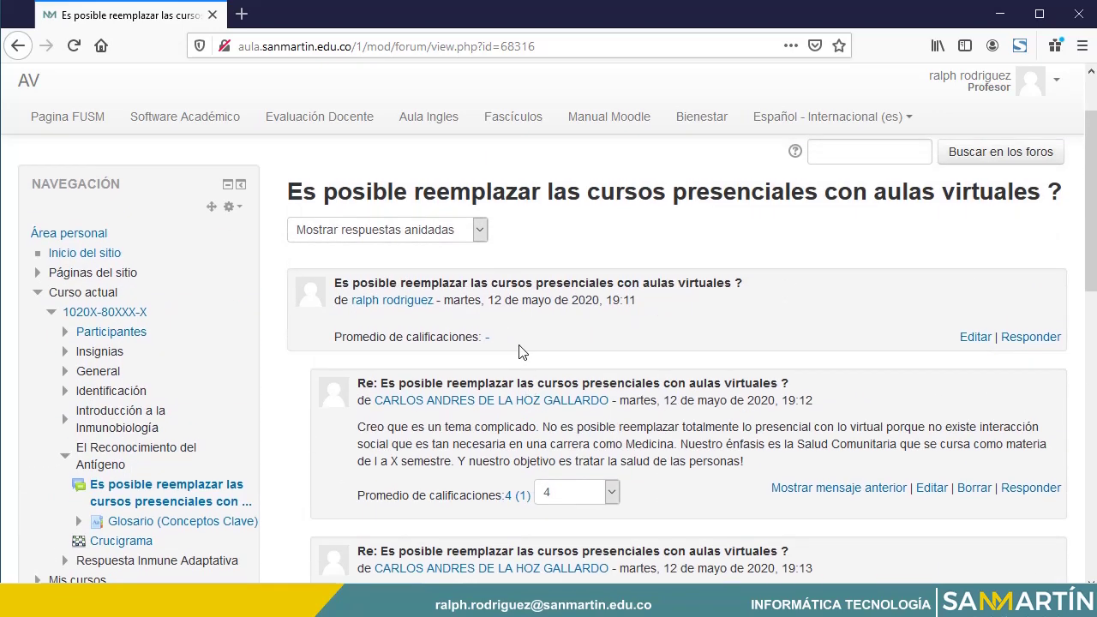
scroll(523, 360, "down", 4)
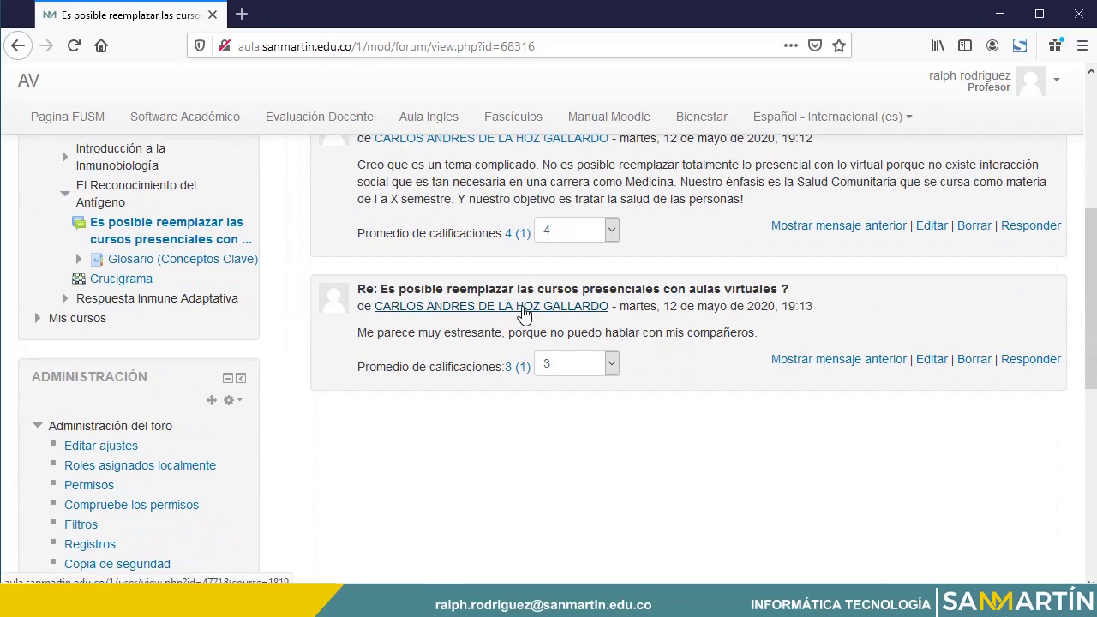
scroll(525, 315, "up", 3)
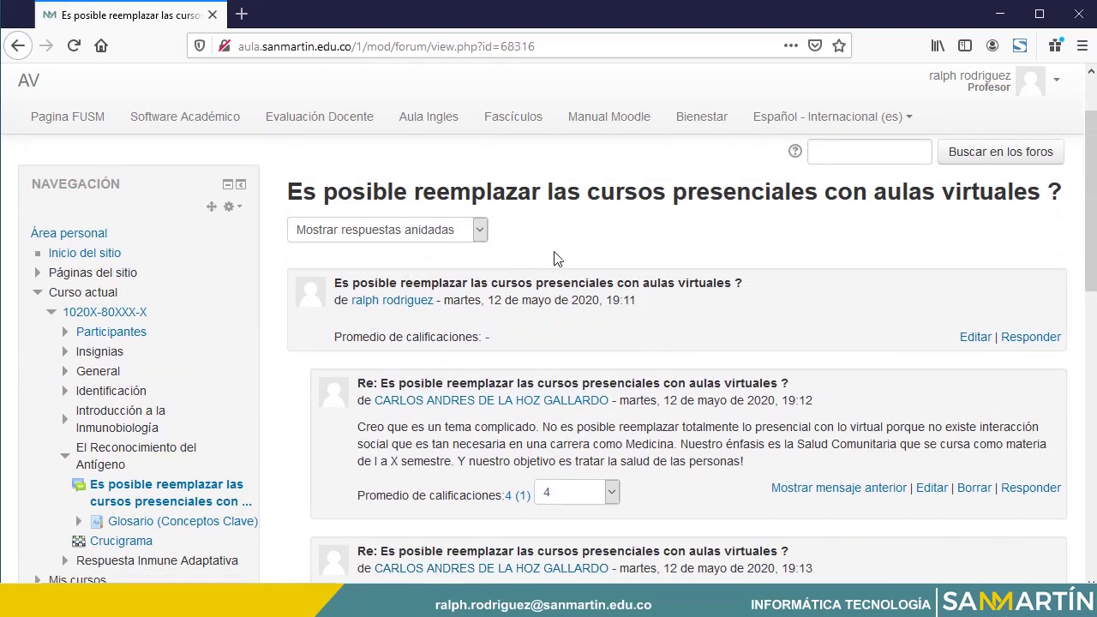
scroll(481, 276, "up", 2)
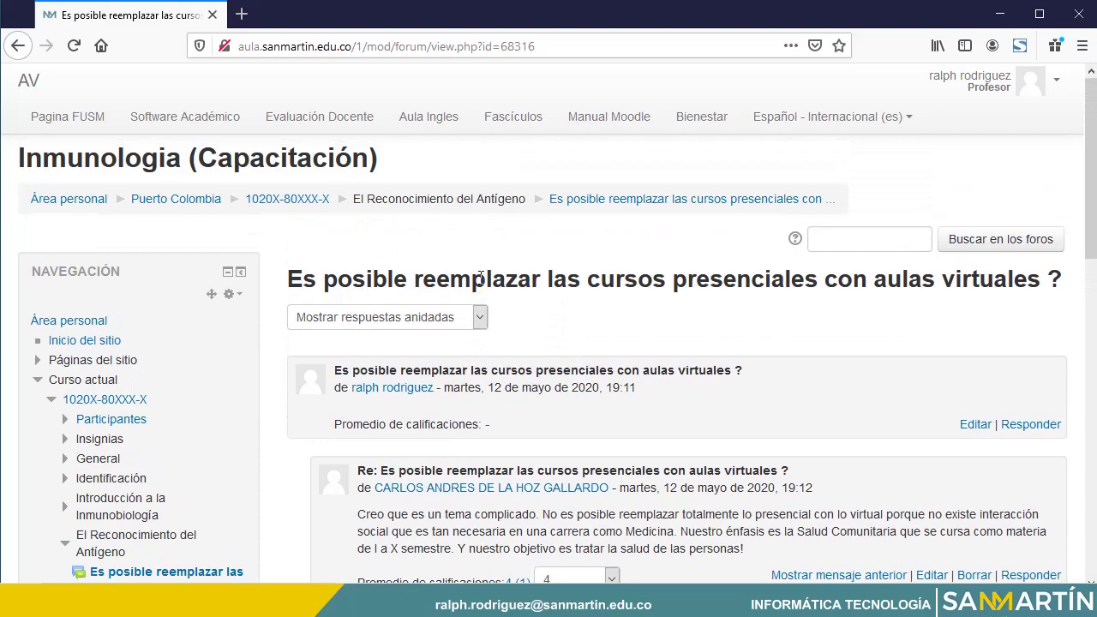
Go back to the course, open Glosario (Conceptos Clave) and look through its entries in alphabetical view.
left_click(296, 199)
scroll(501, 387, "down", 10)
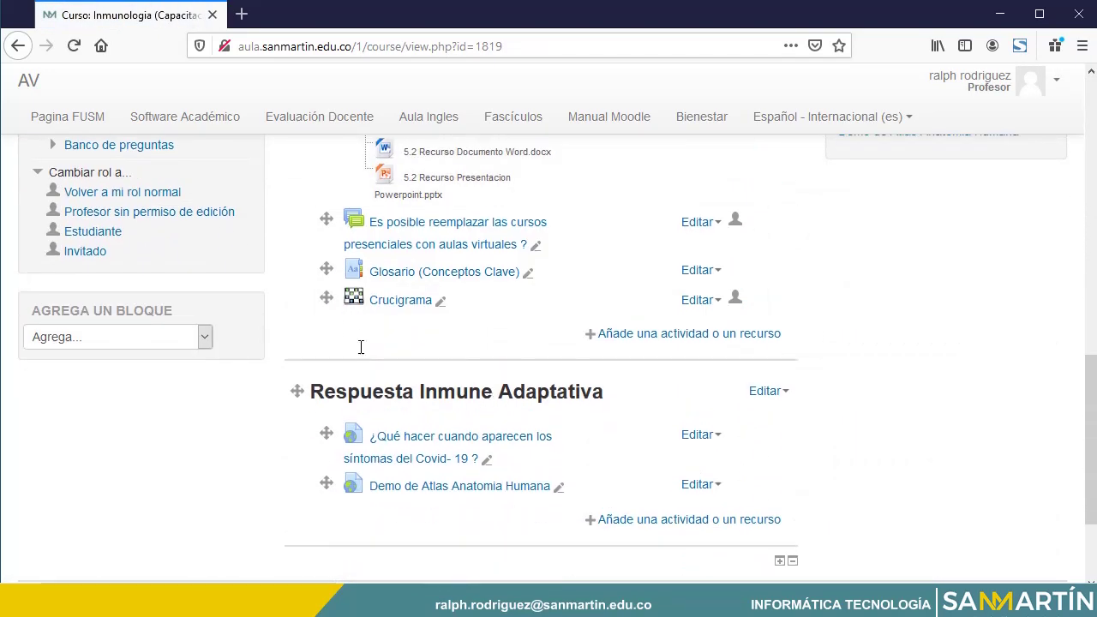
left_click(417, 272)
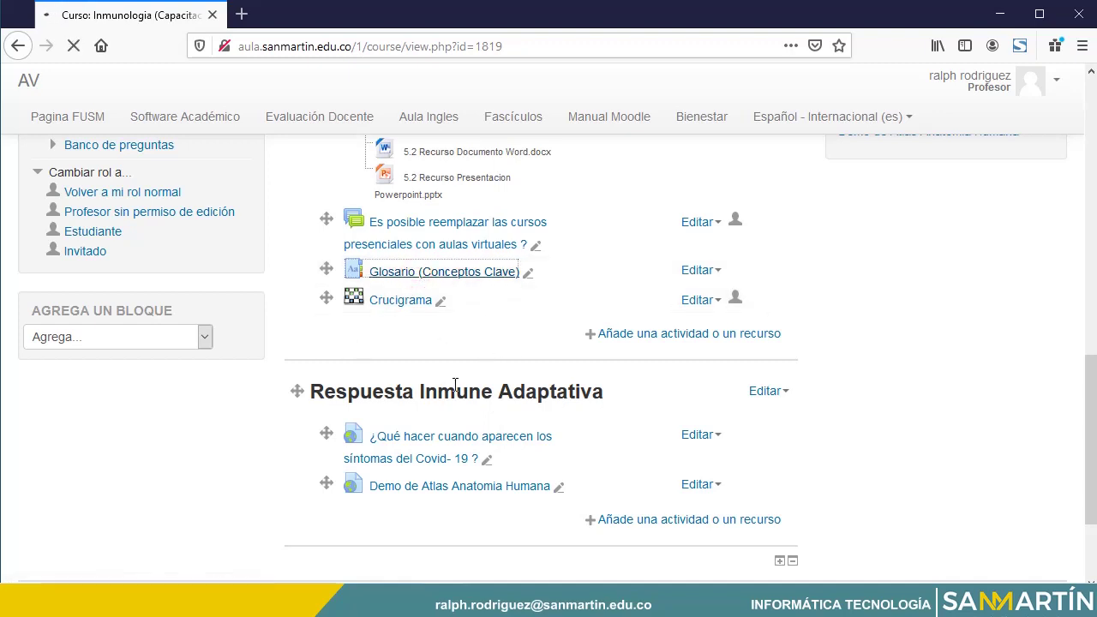
scroll(460, 397, "down", 6)
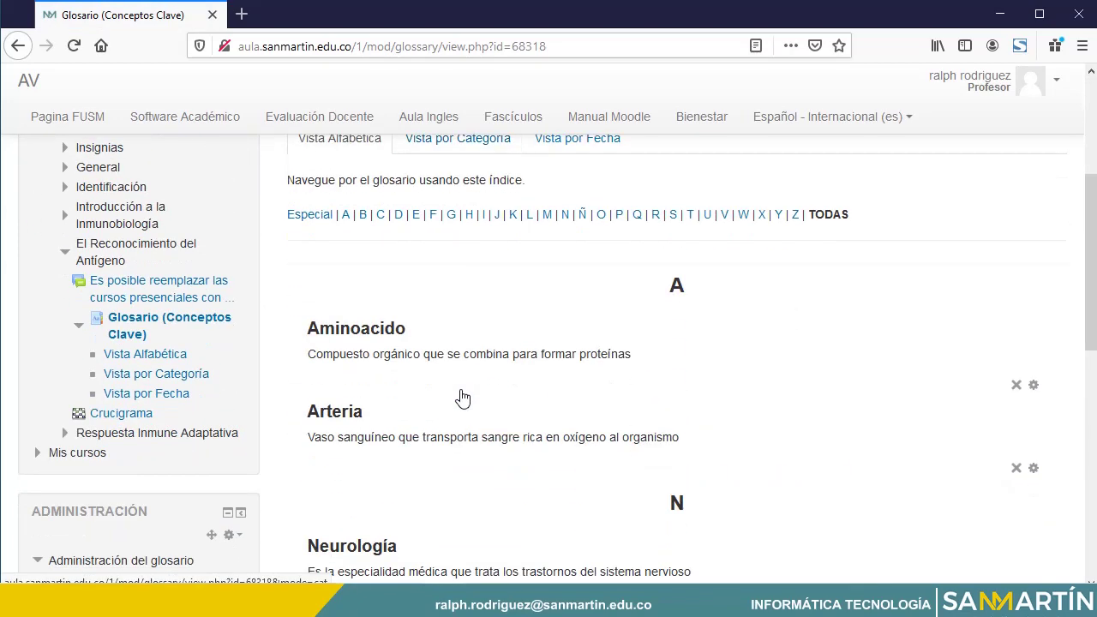
scroll(460, 397, "up", 5)
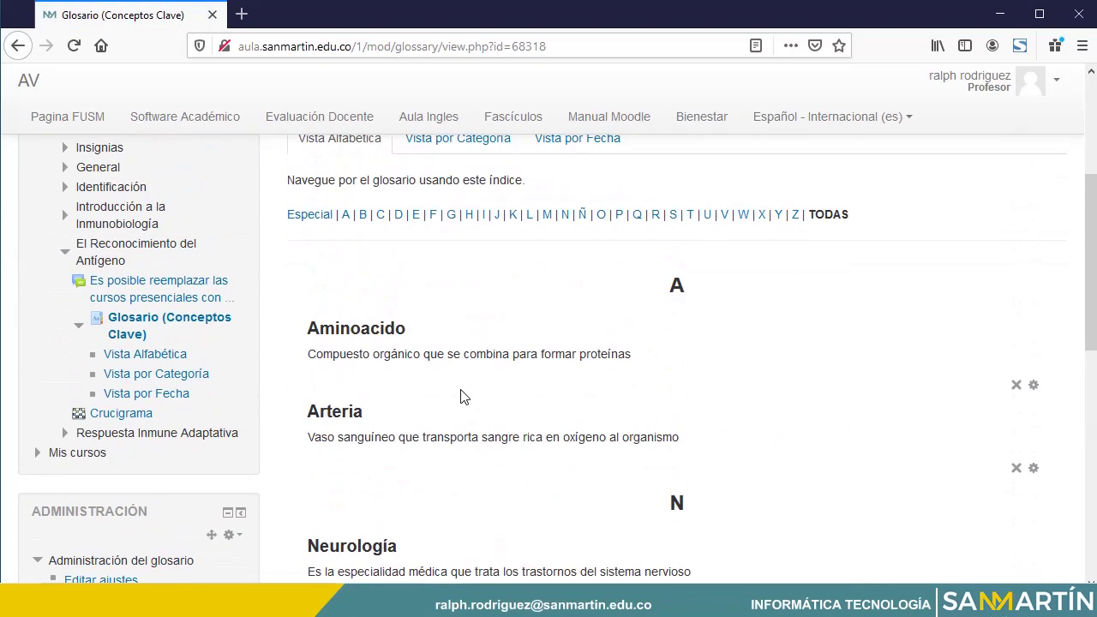
scroll(460, 396, "down", 7)
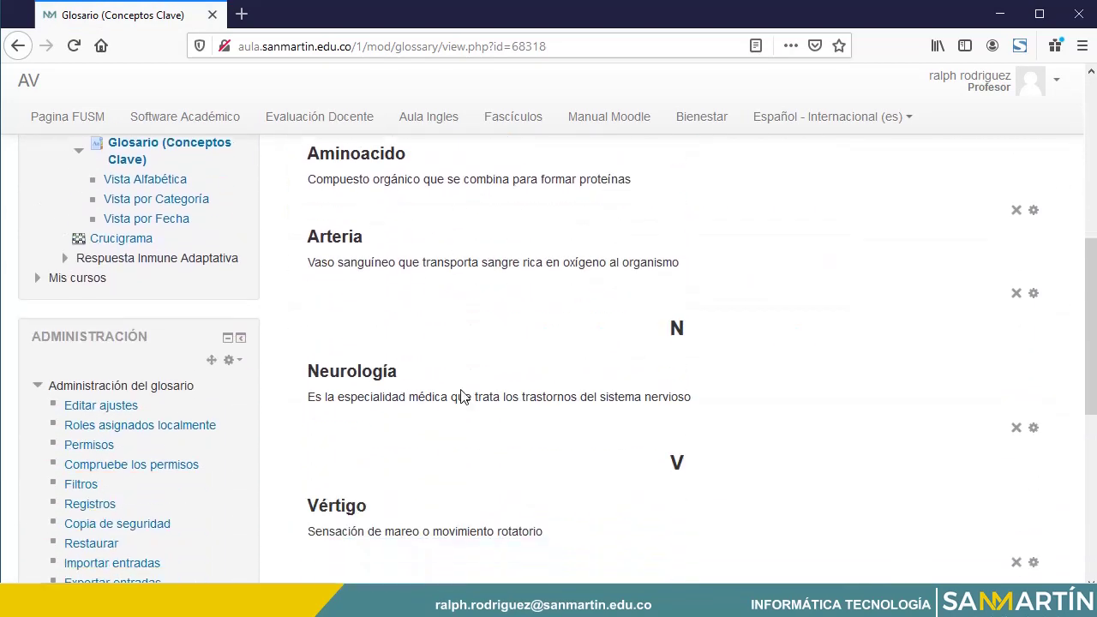
scroll(460, 397, "up", 2)
scroll(460, 397, "up", 4)
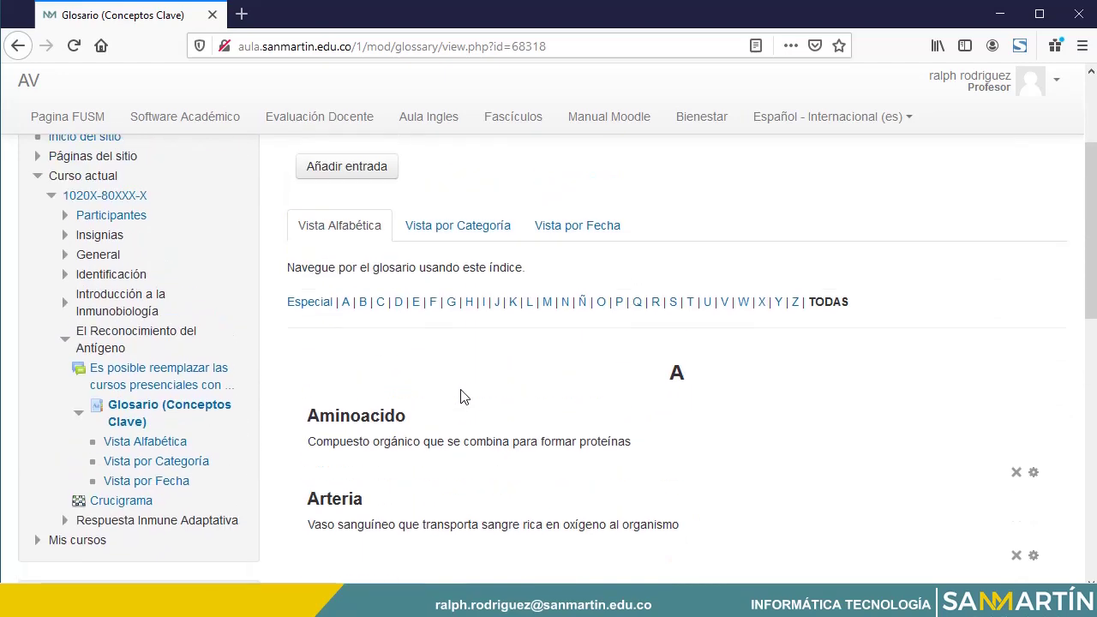
scroll(479, 261, "up", 2)
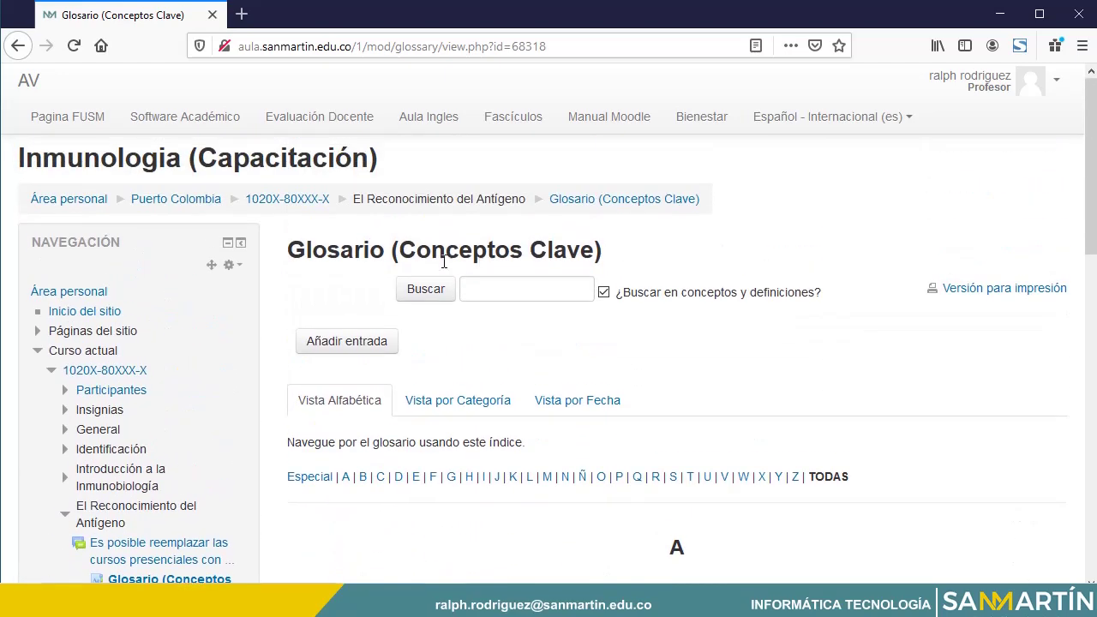
Return to the course page and open the Crucigrama activity in the El Reconocimiento del Antígeno section.
left_click(296, 198)
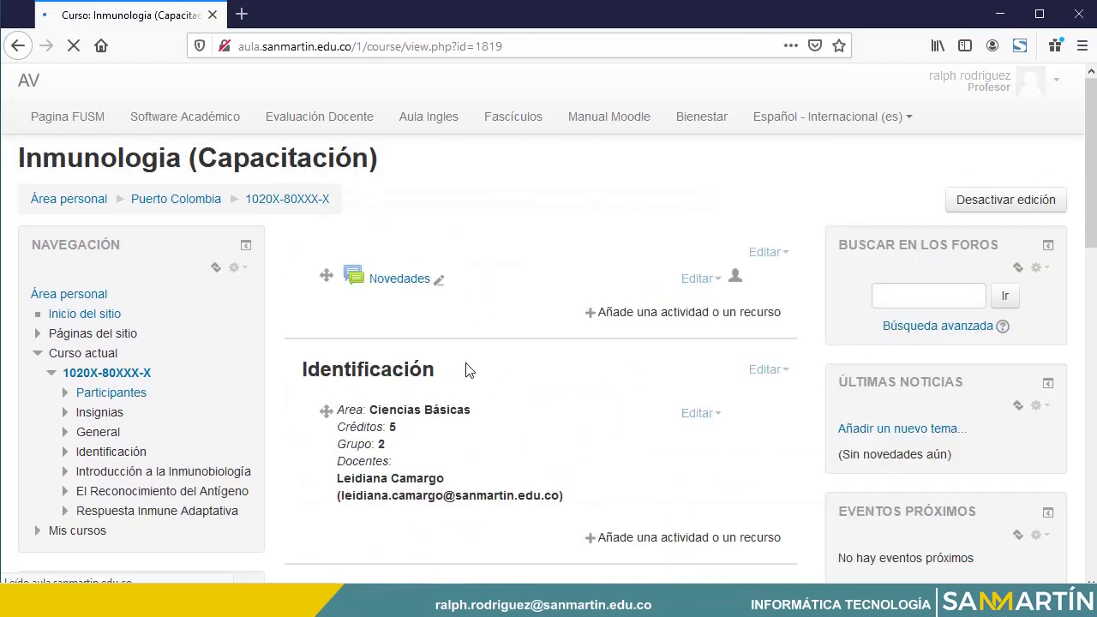
scroll(469, 370, "down", 12)
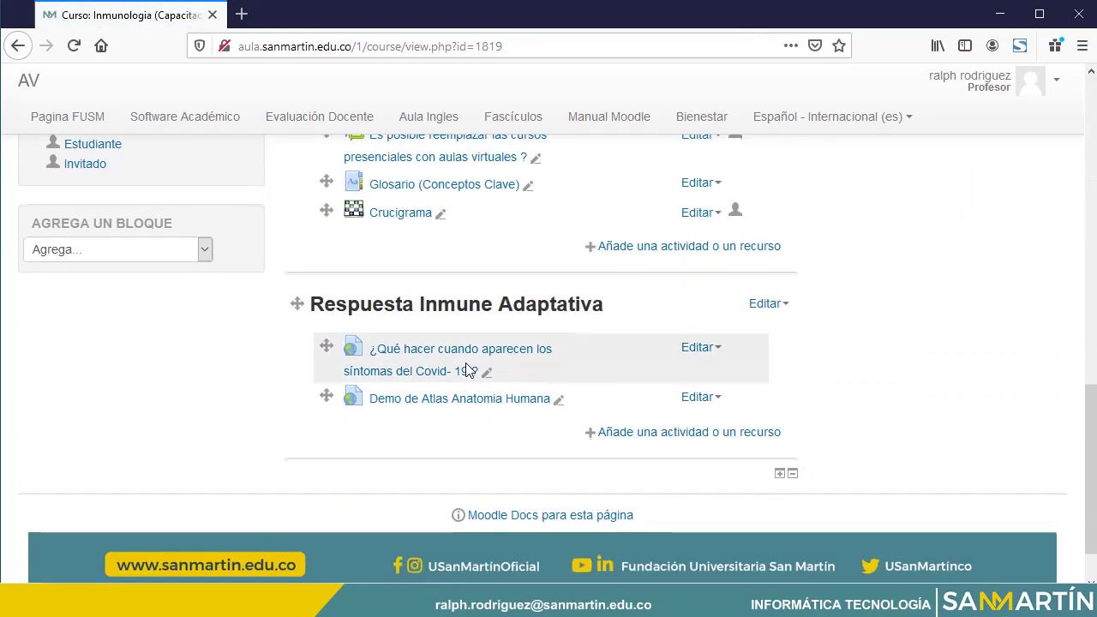
scroll(468, 371, "up", 2)
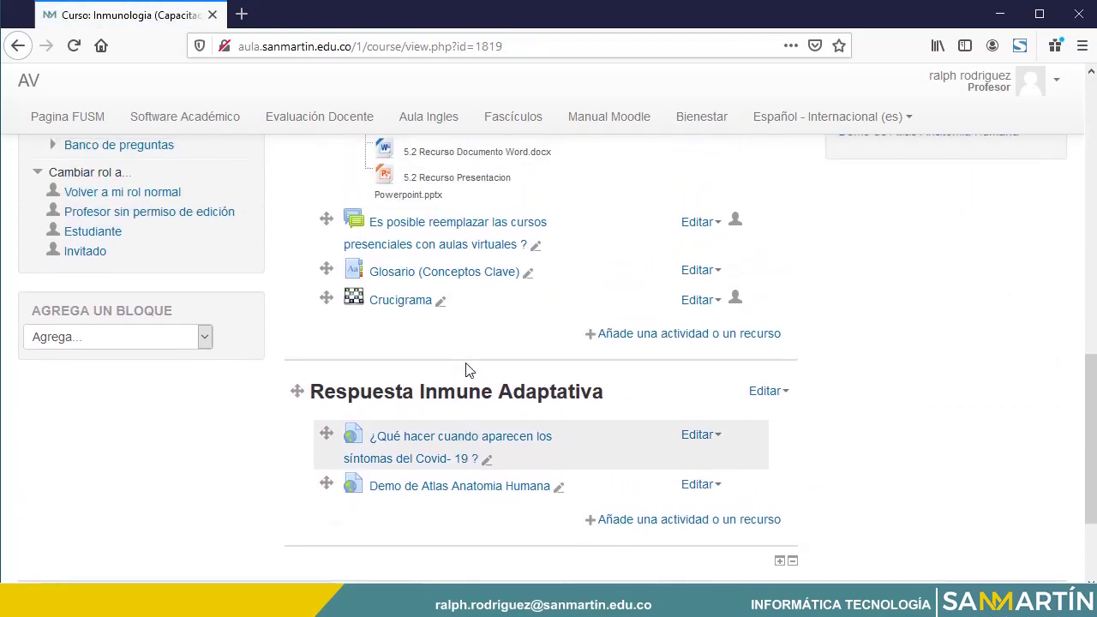
left_click(400, 301)
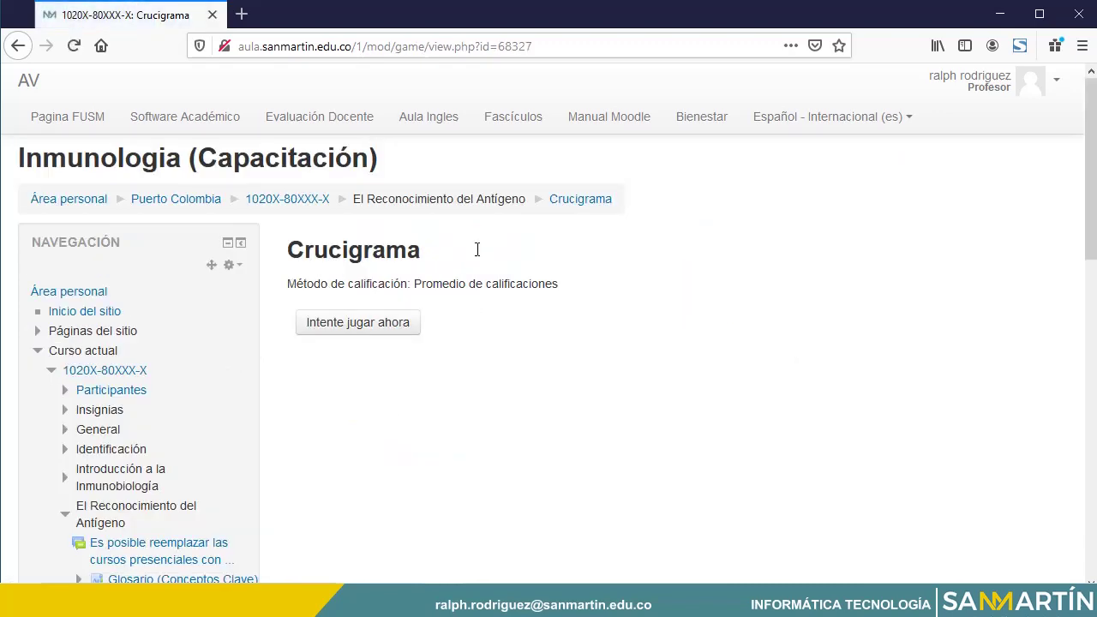
Show the students' attempts at the Crucigrama game from the game administration options.
scroll(205, 358, "down", 2)
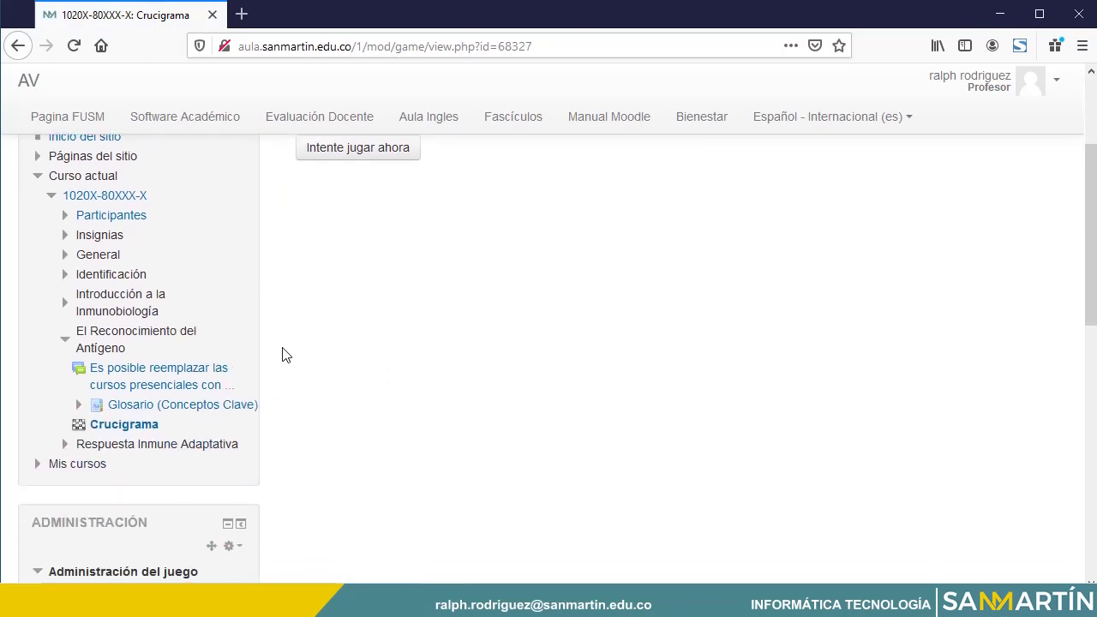
scroll(176, 357, "down", 2)
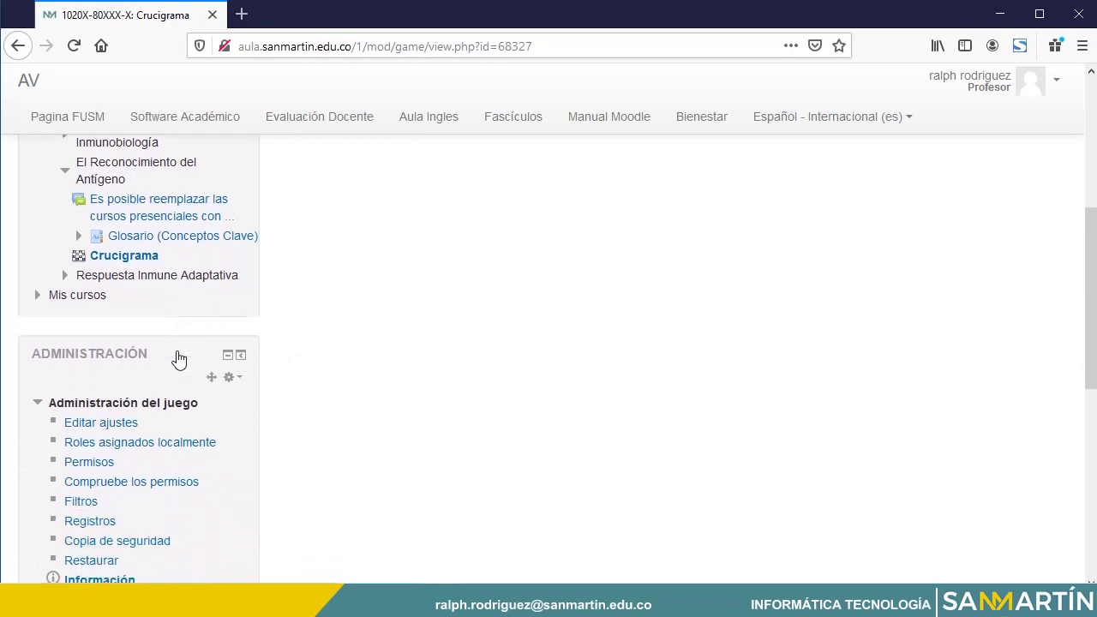
scroll(178, 358, "down", 2)
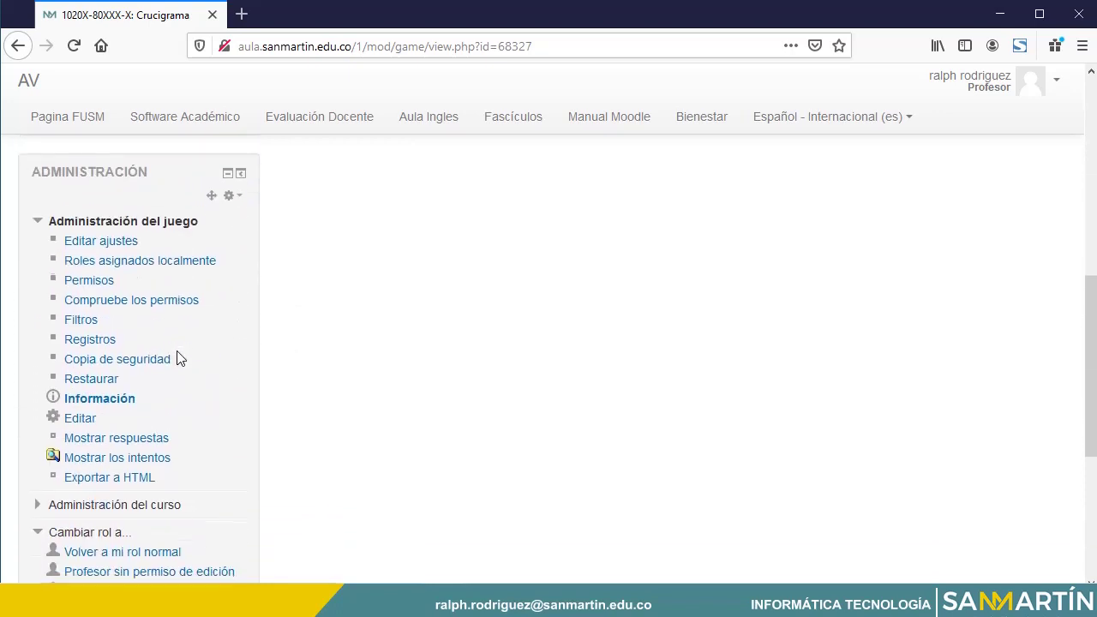
scroll(178, 358, "down", 1)
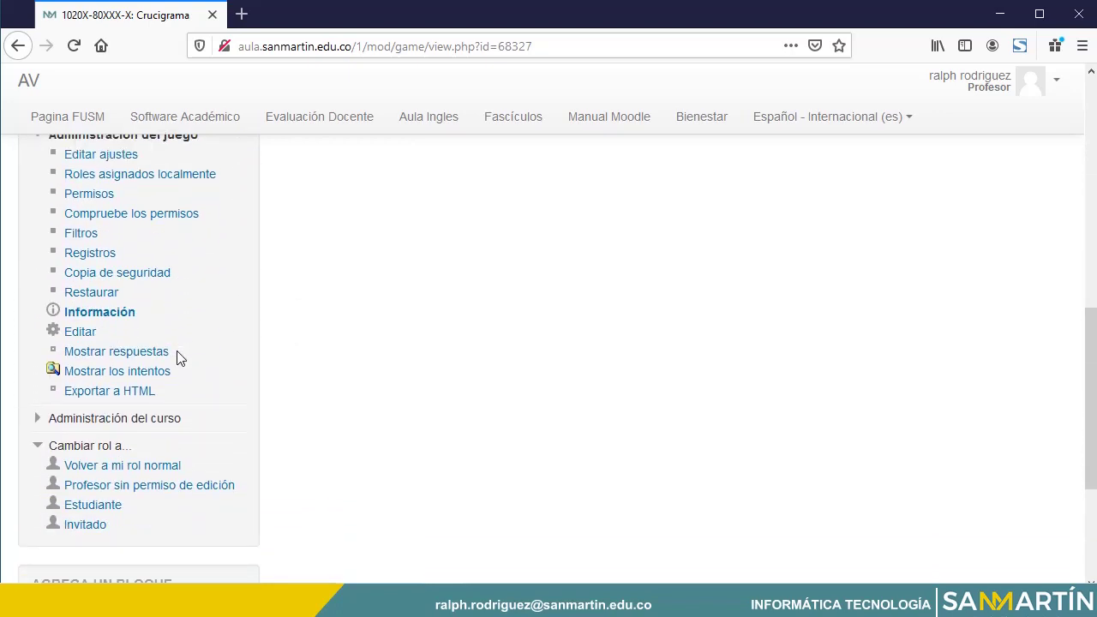
scroll(176, 357, "up", 1)
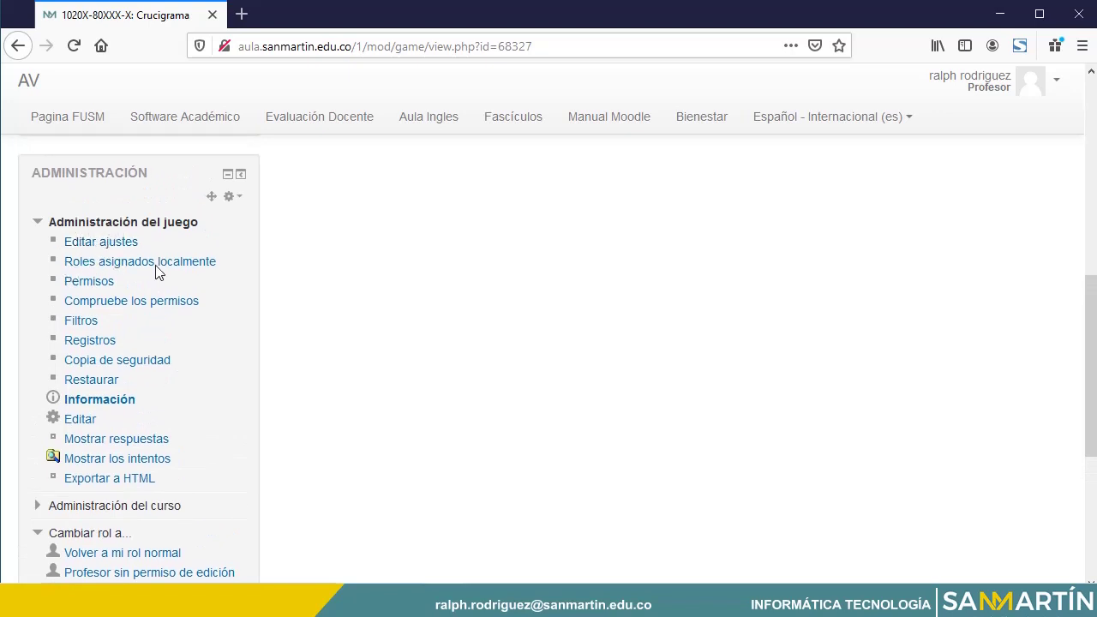
scroll(165, 318, "down", 1)
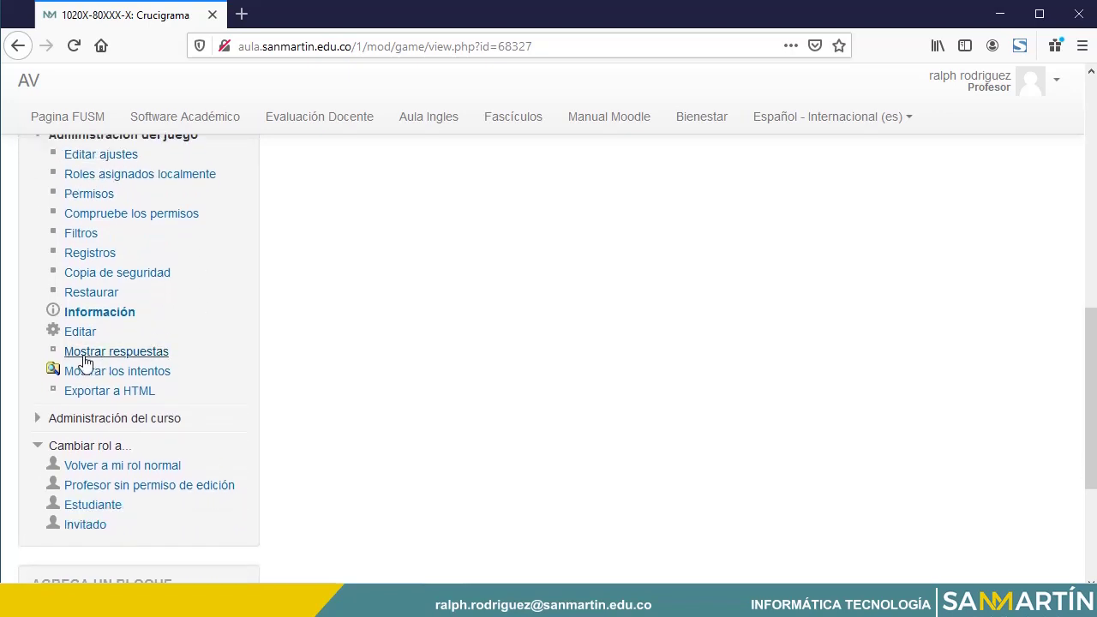
left_click(90, 375)
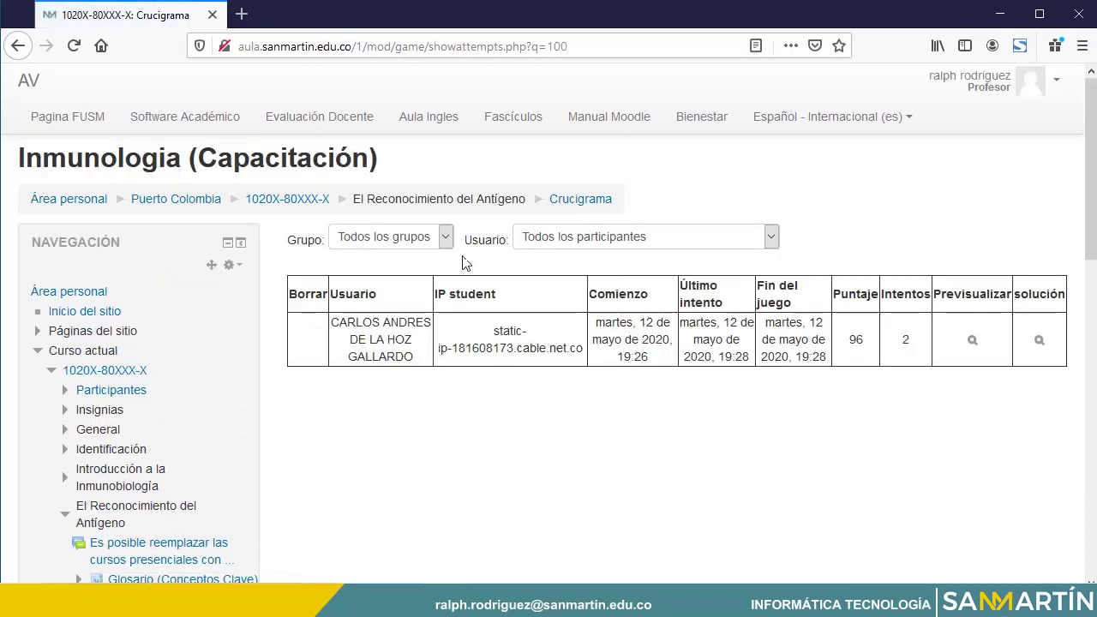
Open the solution of the student's crossword attempt and review the solved grid with its horizontal and vertical clues.
left_click(1038, 341)
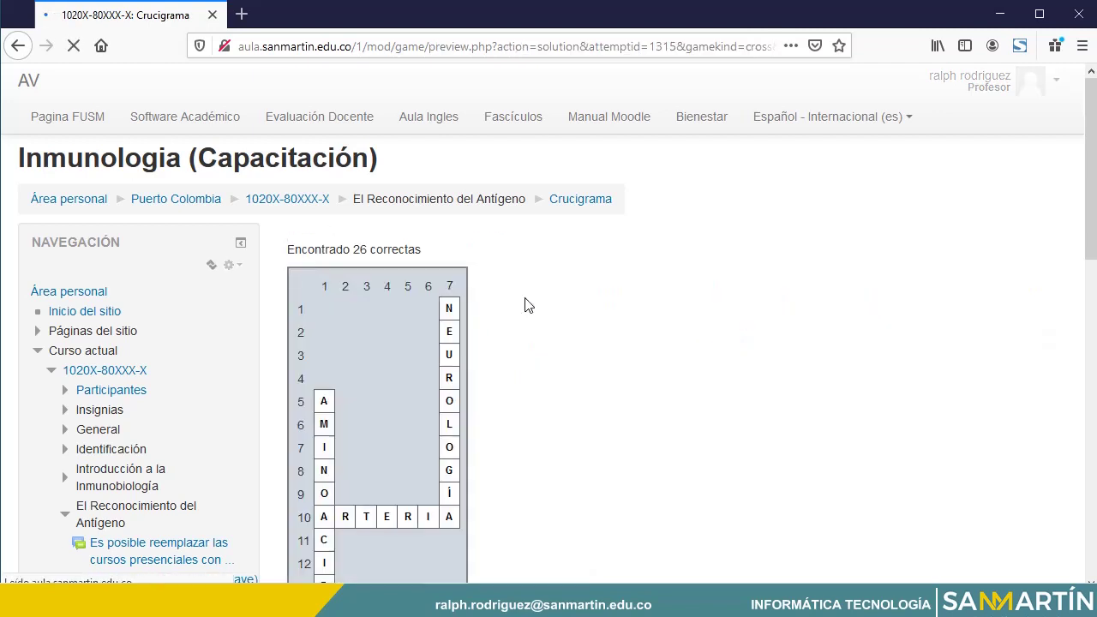
scroll(564, 368, "down", 3)
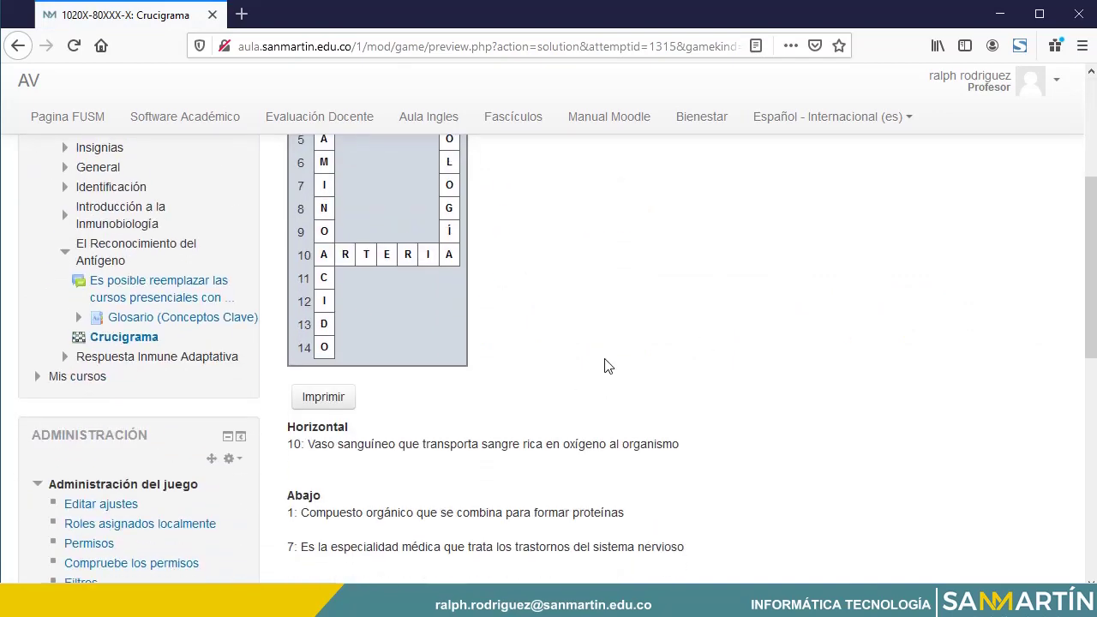
scroll(604, 366, "up", 3)
scroll(604, 366, "down", 3)
scroll(604, 366, "up", 2)
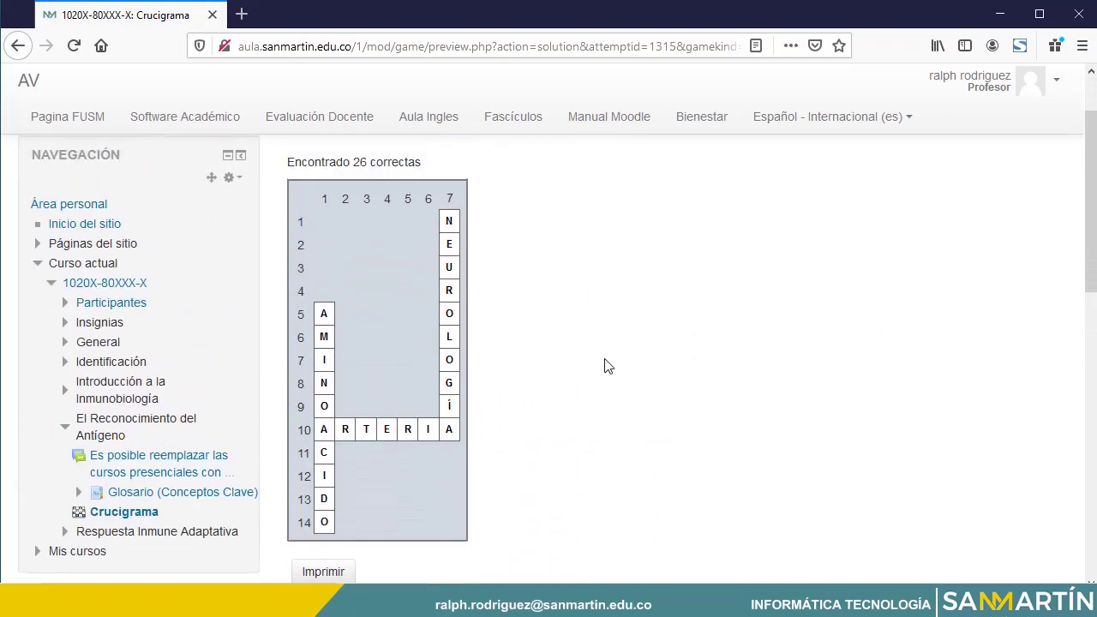
scroll(604, 366, "up", 1)
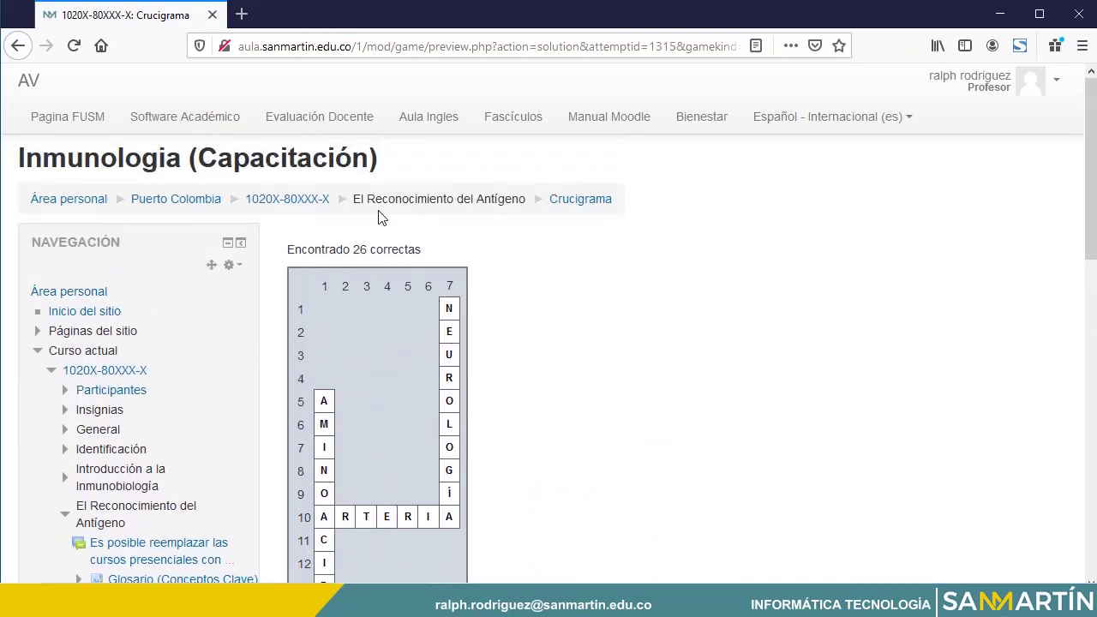
Return to the 1020X-80XXX-X course page and look through its topic sections and their activities.
left_click(284, 198)
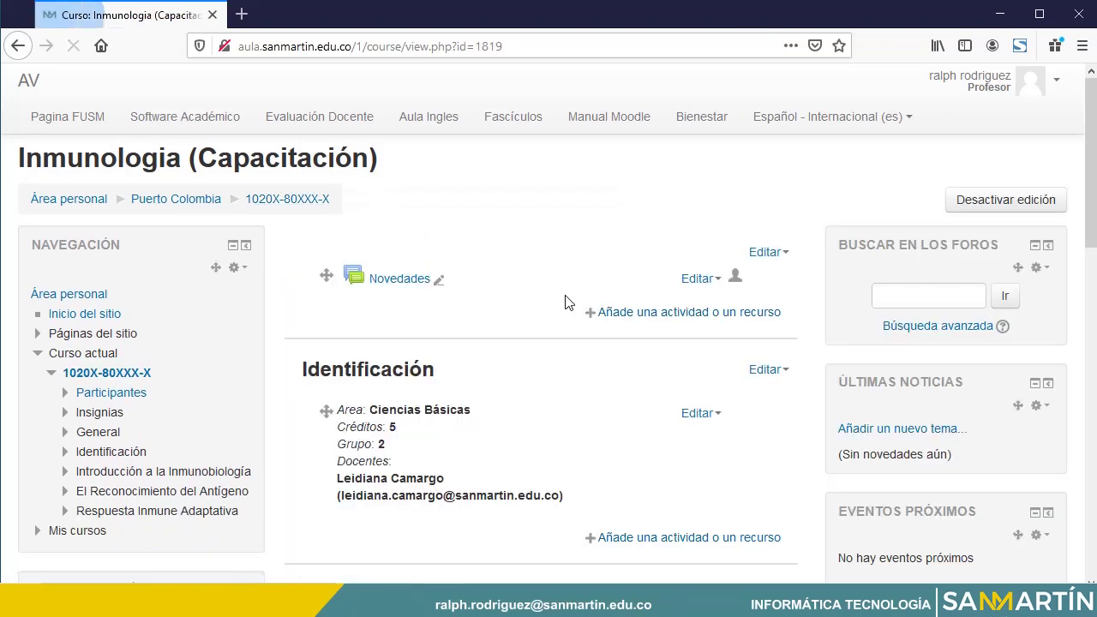
scroll(520, 352, "down", 3)
scroll(520, 351, "down", 8)
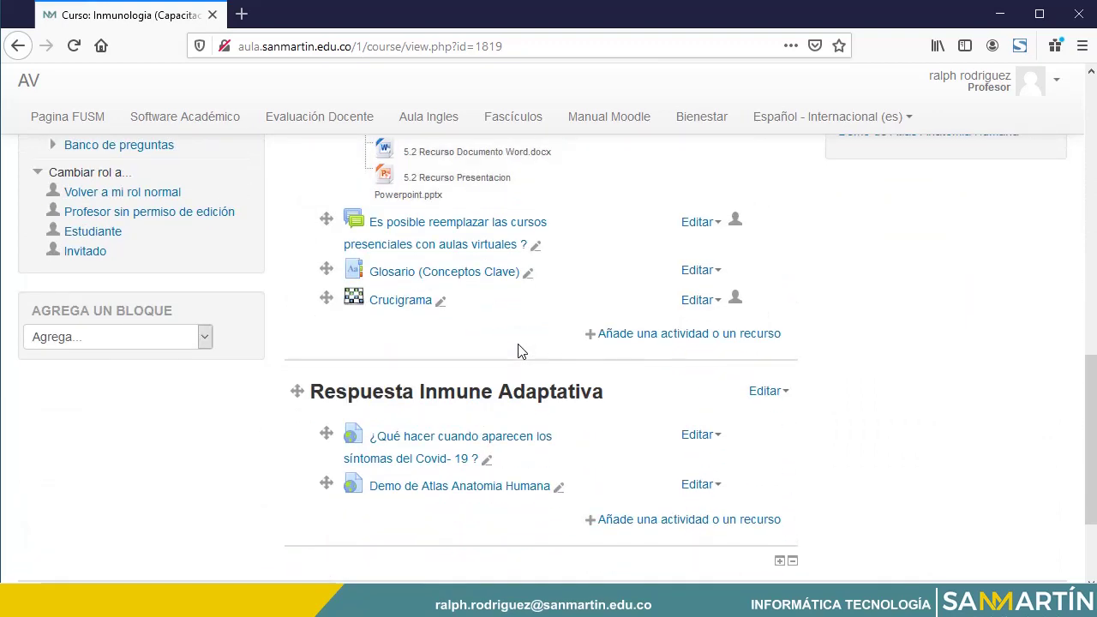
scroll(520, 351, "down", 2)
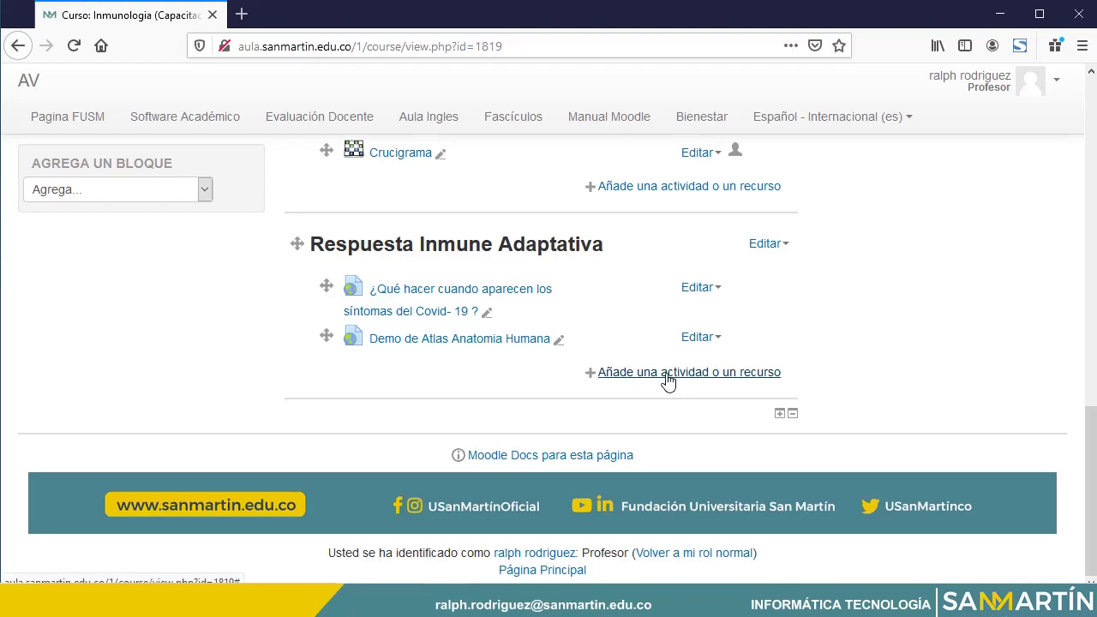
scroll(668, 381, "up", 2)
scroll(665, 381, "up", 4)
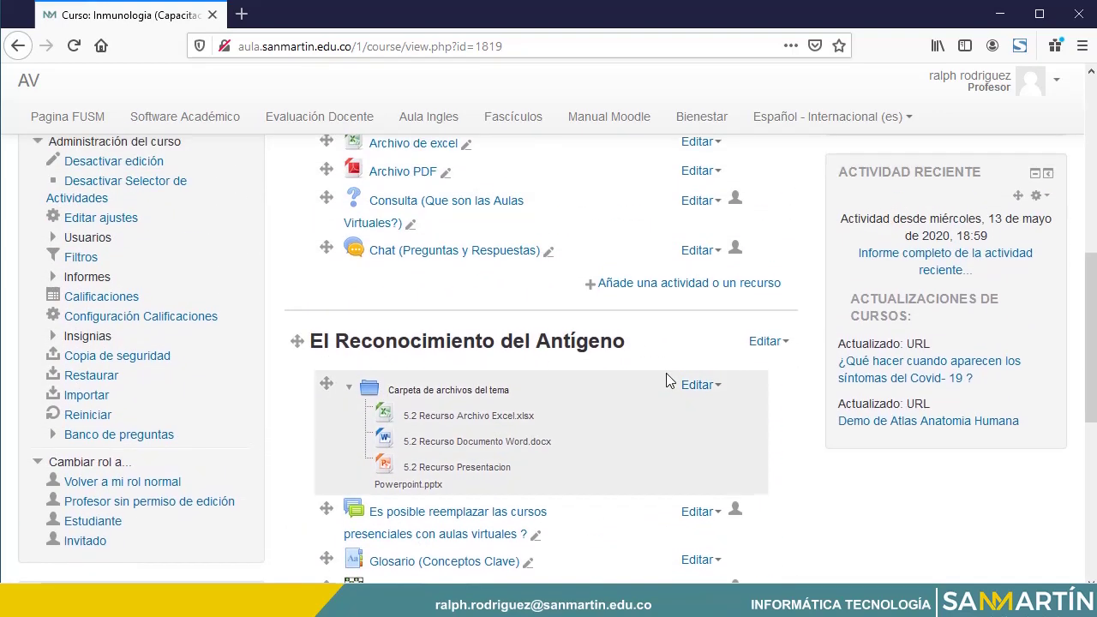
scroll(553, 294, "up", 2)
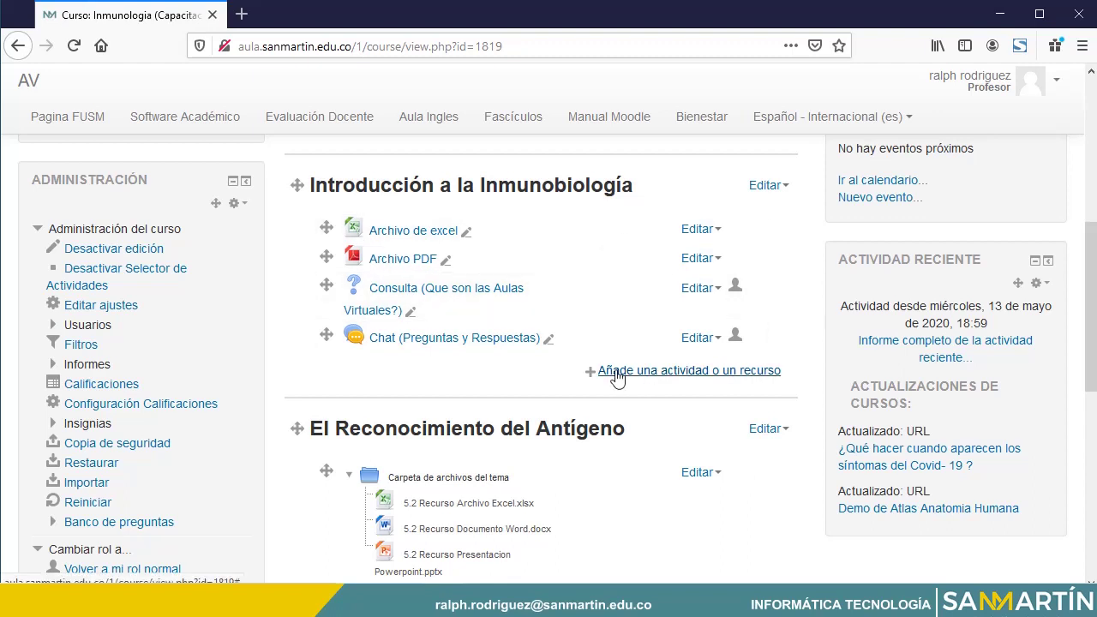
scroll(609, 382, "down", 2)
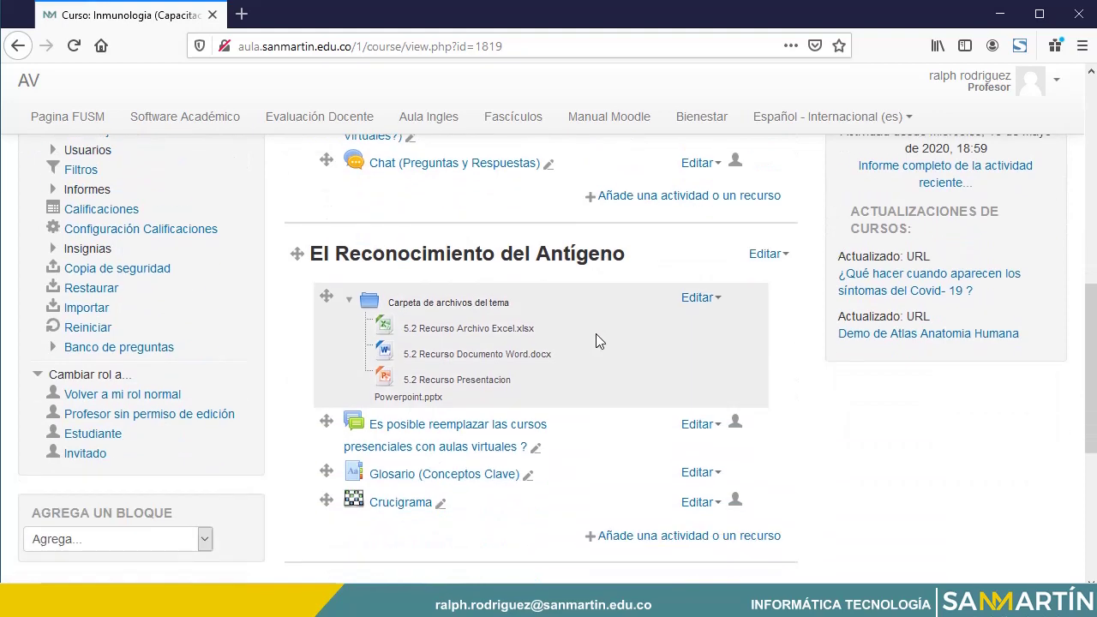
scroll(583, 351, "down", 2)
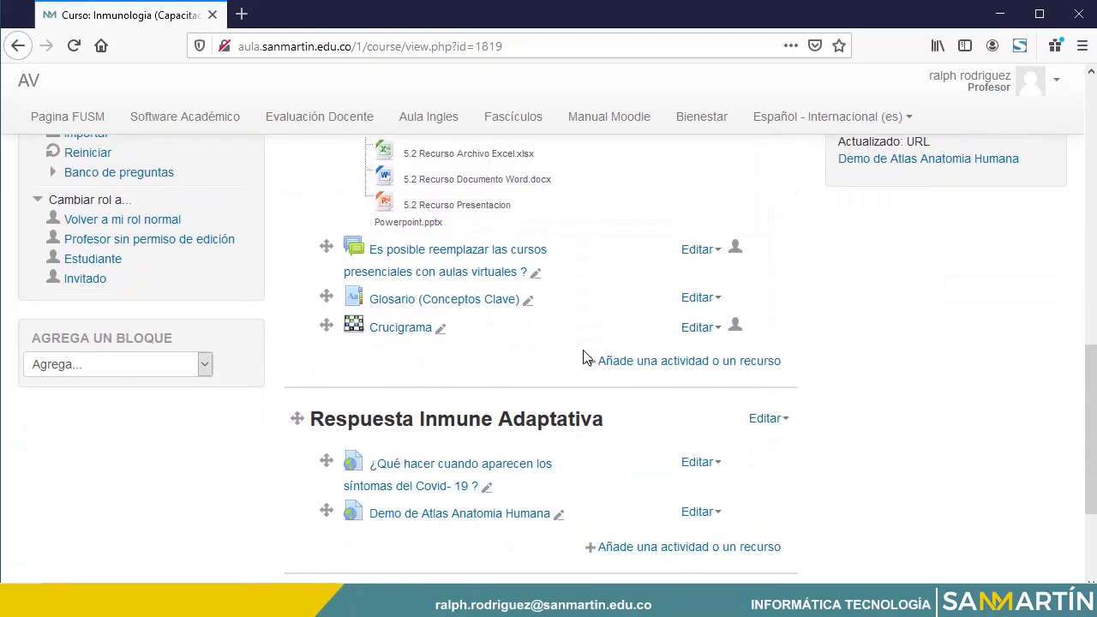
Highlight the Introducción a la Inmunobiología topic with the Destacar option.
scroll(582, 356, "up", 5)
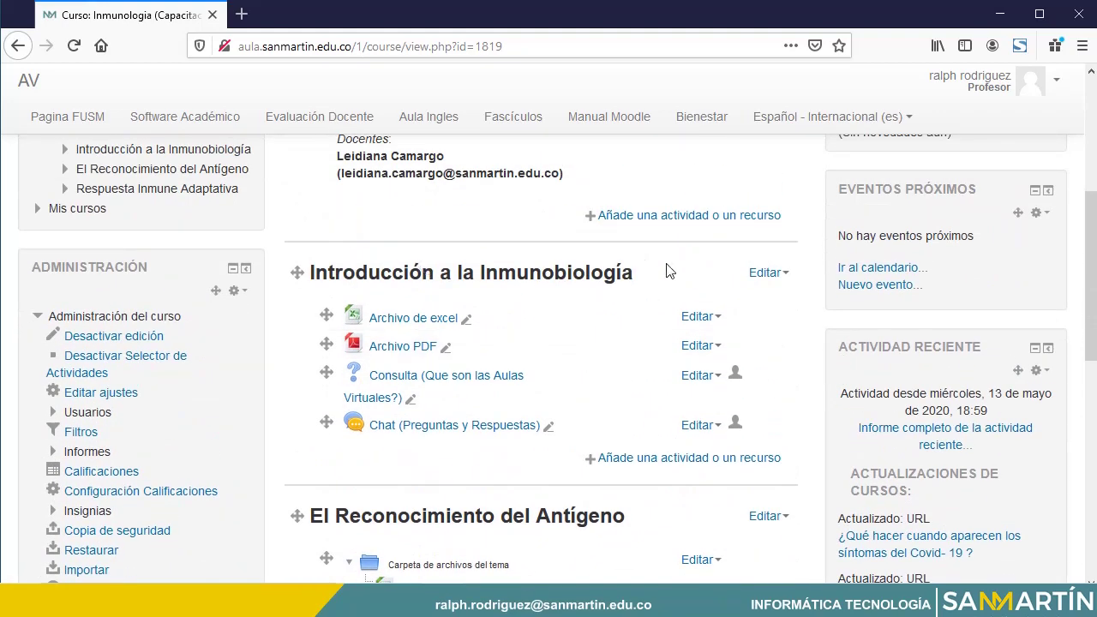
left_click(765, 272)
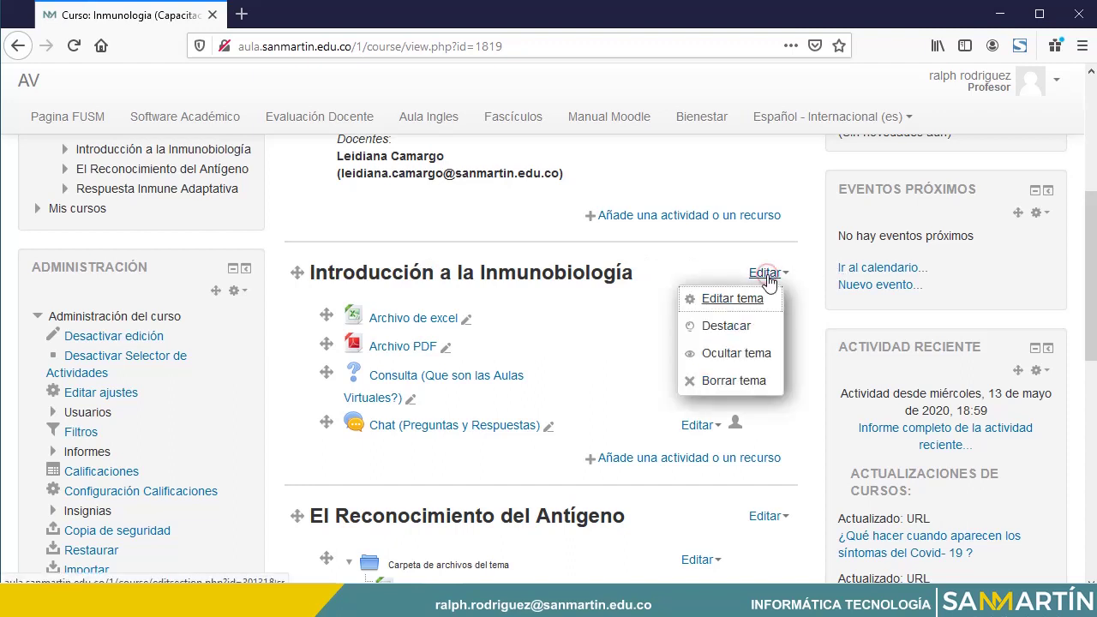
left_click(729, 322)
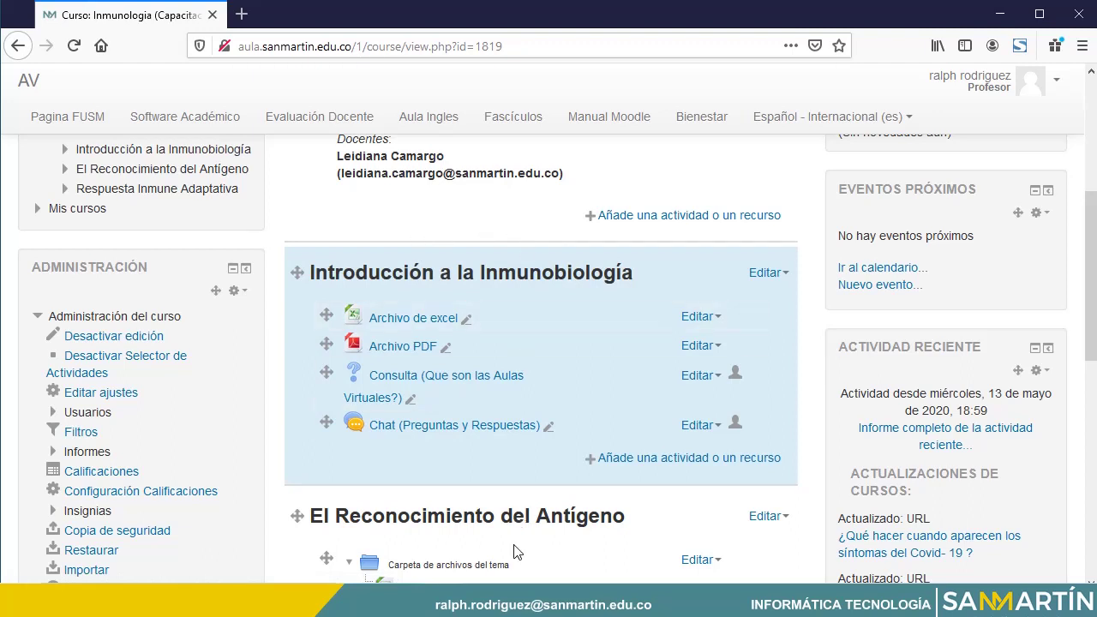
Switch to the student's session in Microsoft Edge, reload the course page to check the highlighted topic, and return to the teacher's course page.
mouse_move(485, 514)
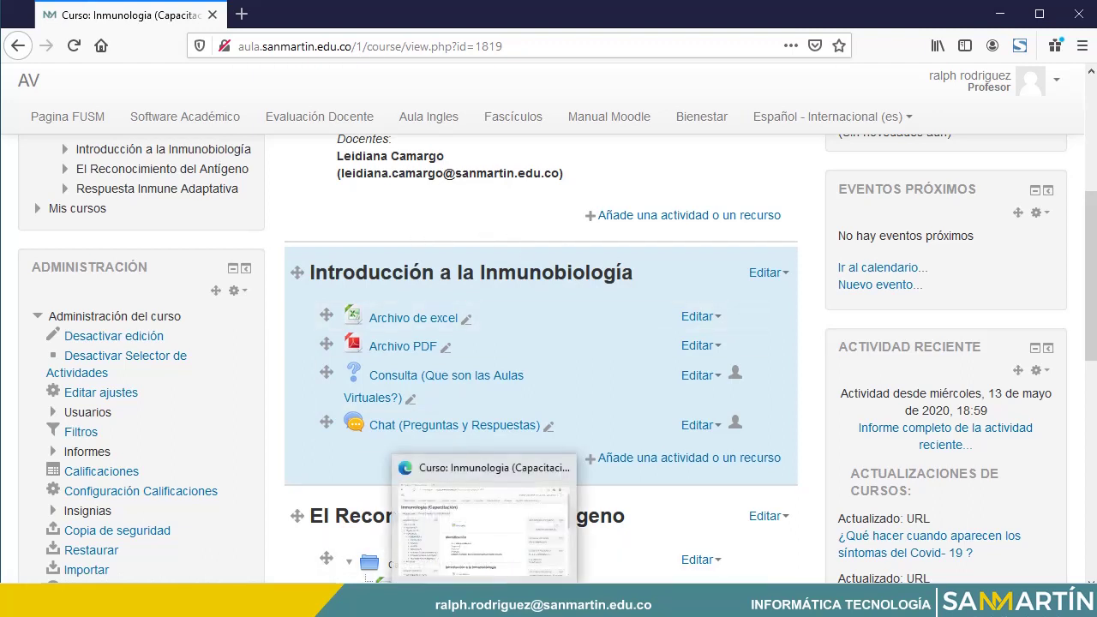
left_click(485, 518)
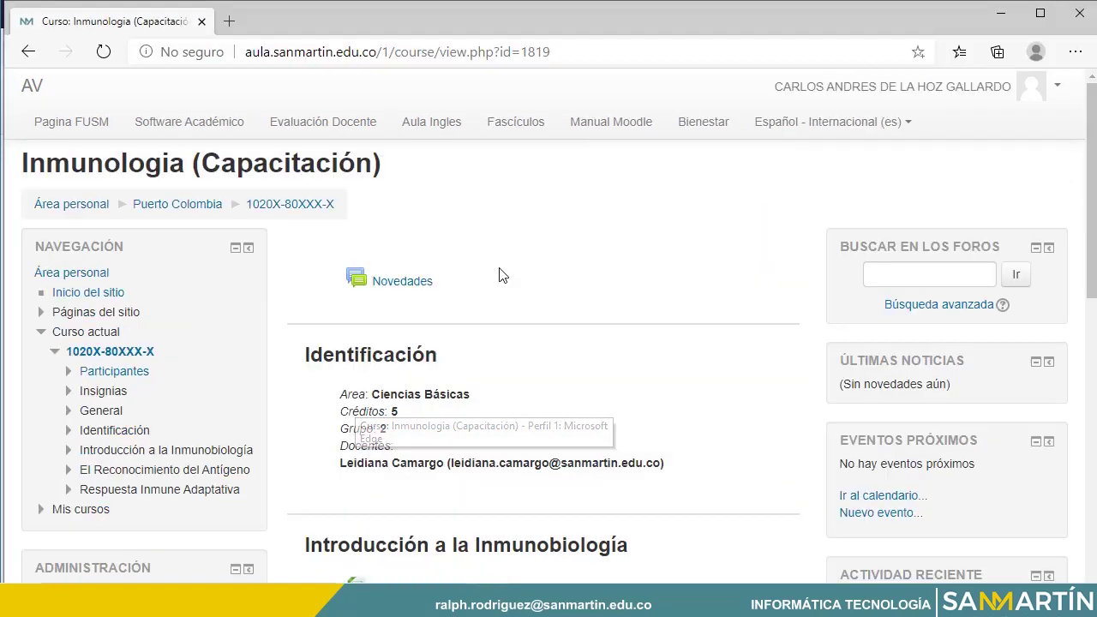
left_click(96, 51)
scroll(557, 340, "down", 3)
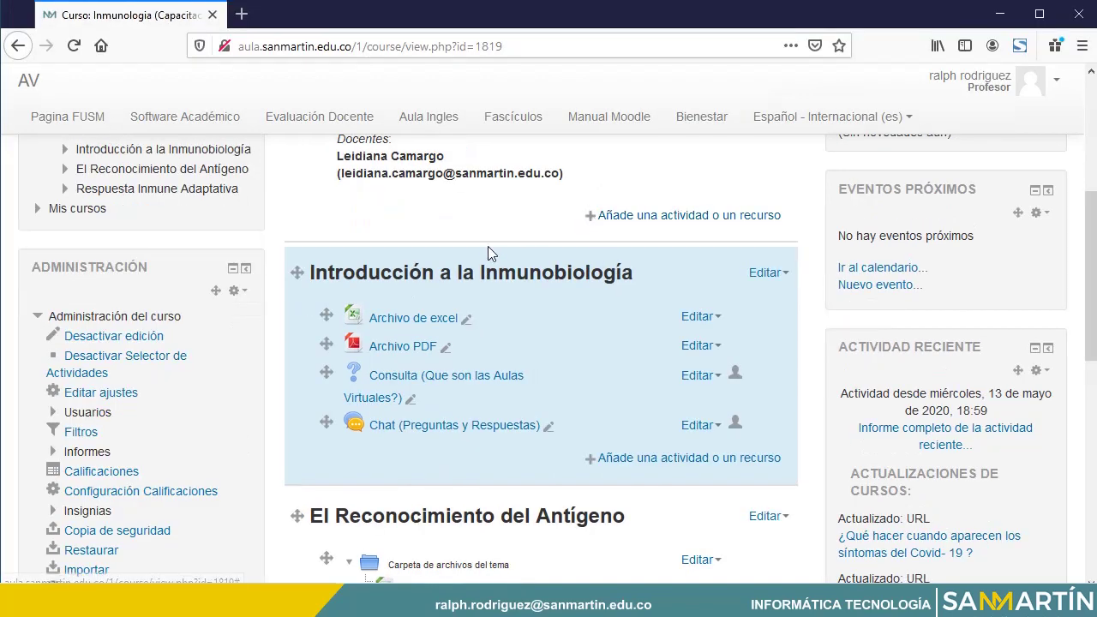
scroll(488, 248, "up", 3)
scroll(491, 252, "down", 3)
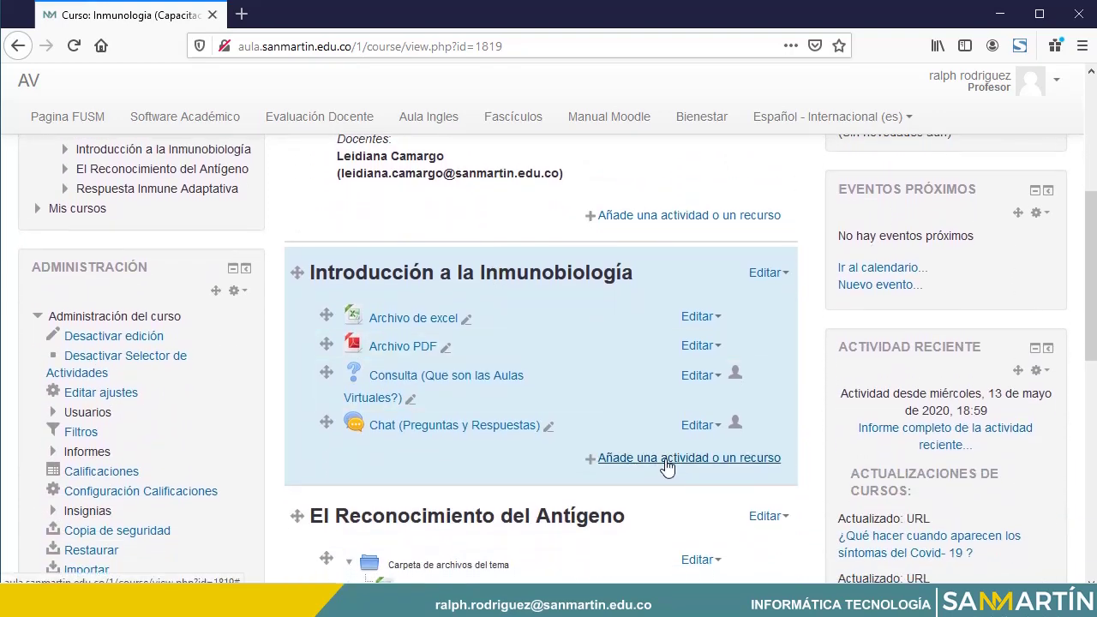
Add a new Tarea activity to the Introducción a la Inmunobiología topic.
left_click(677, 467)
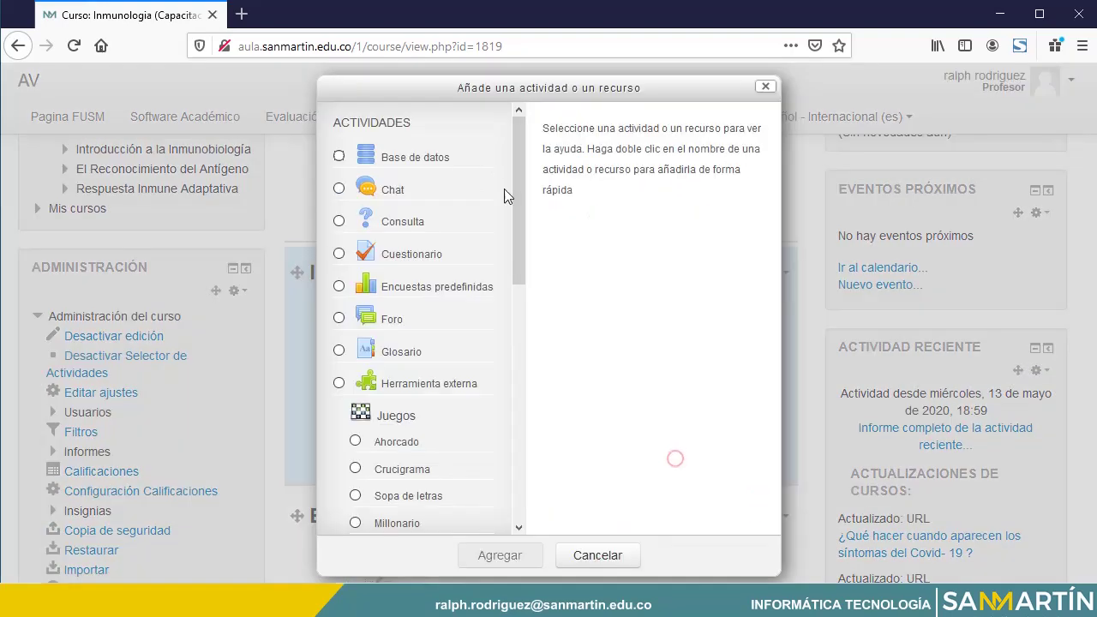
left_click_drag(514, 196, 506, 397)
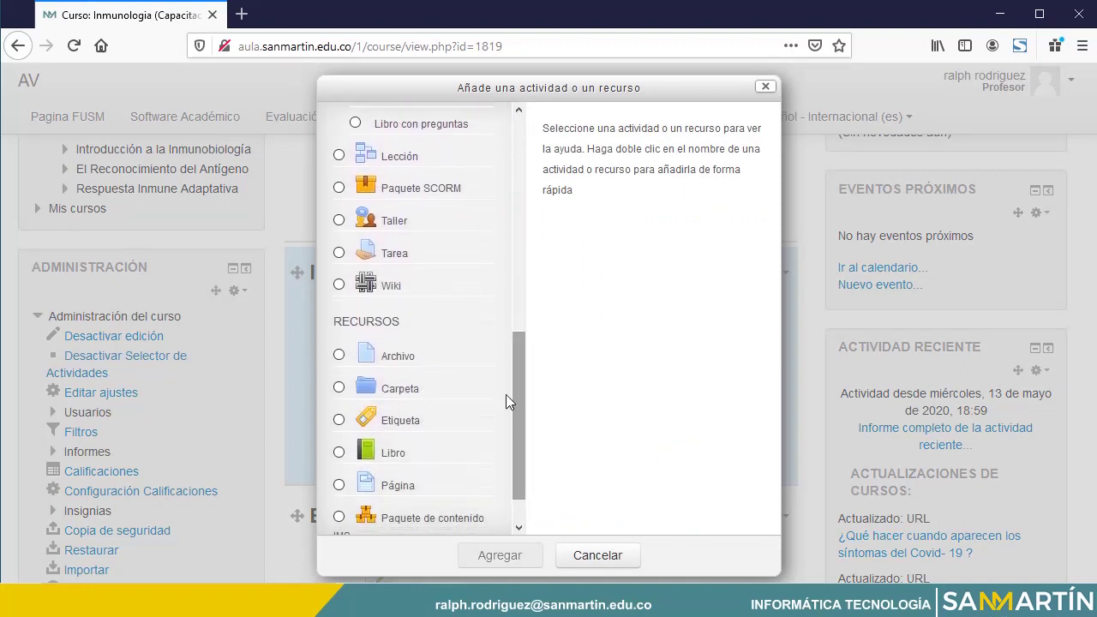
left_click(388, 262)
left_click_drag(518, 355, 518, 388)
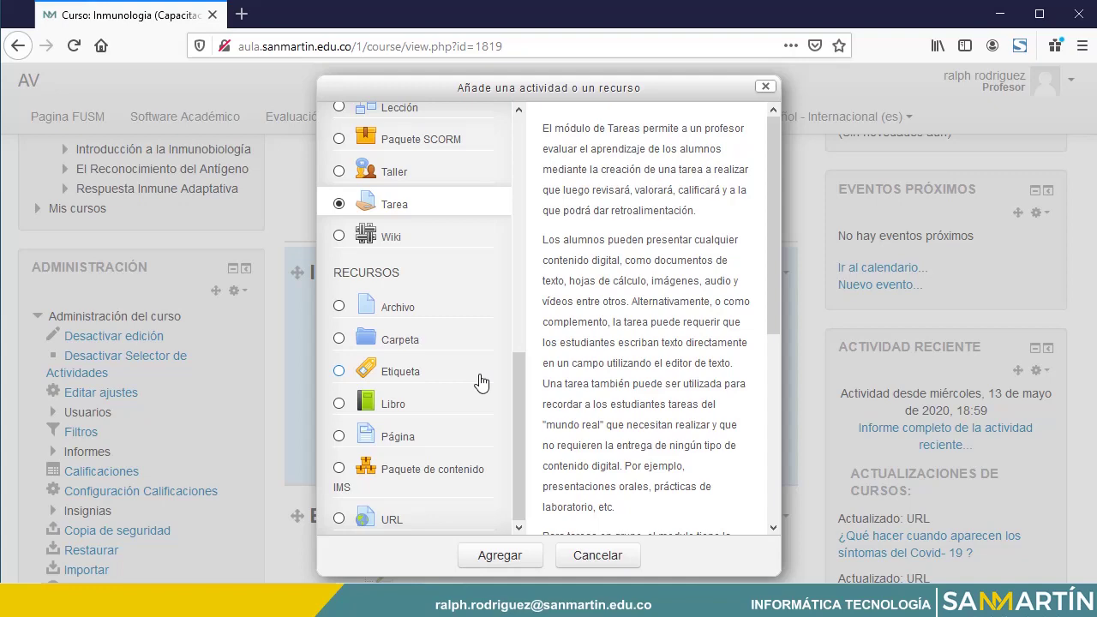
left_click(500, 555)
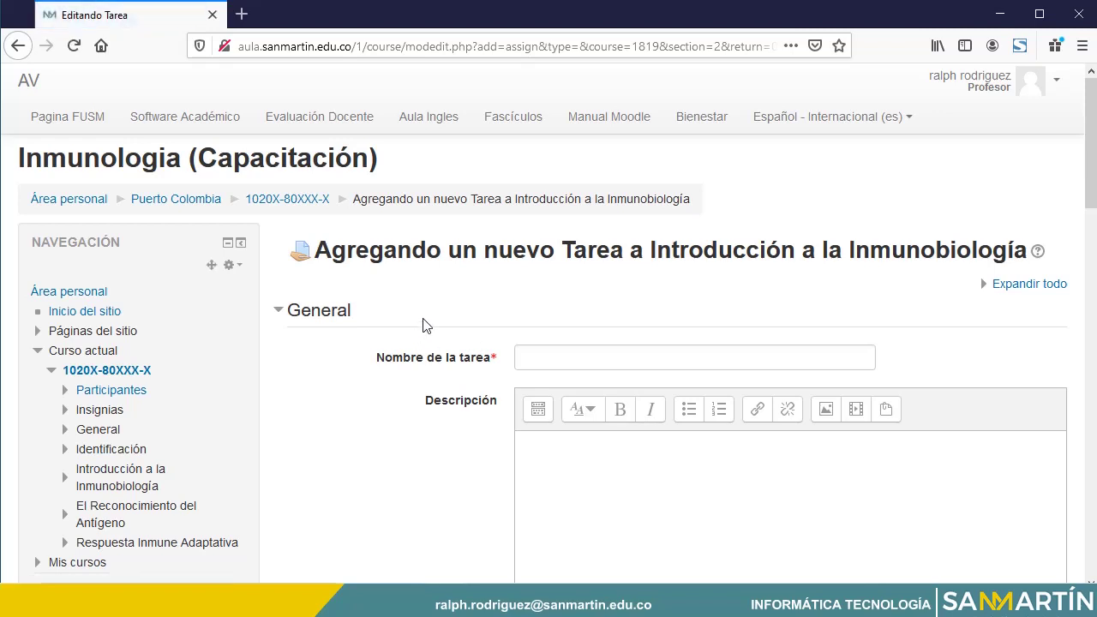
Copy the title "Tarea (Ensayo Resiliencia)" from the 6.6 Actividad Tarea.txt notes in Notepad++ and paste it as the assignment's name in the browser form.
scroll(426, 325, "down", 2)
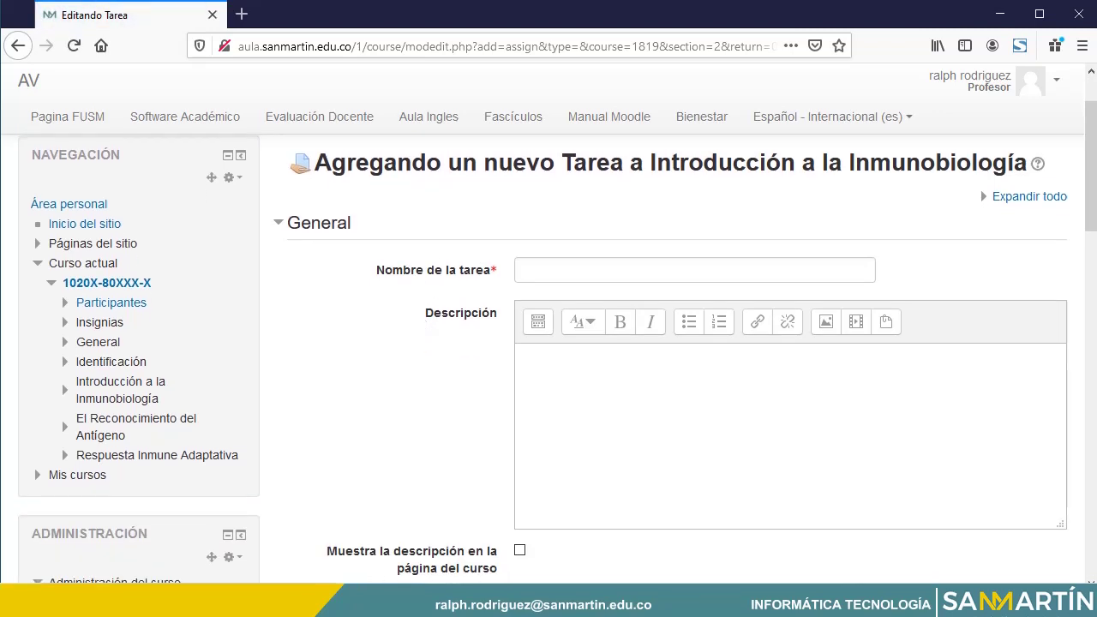
left_click(518, 523)
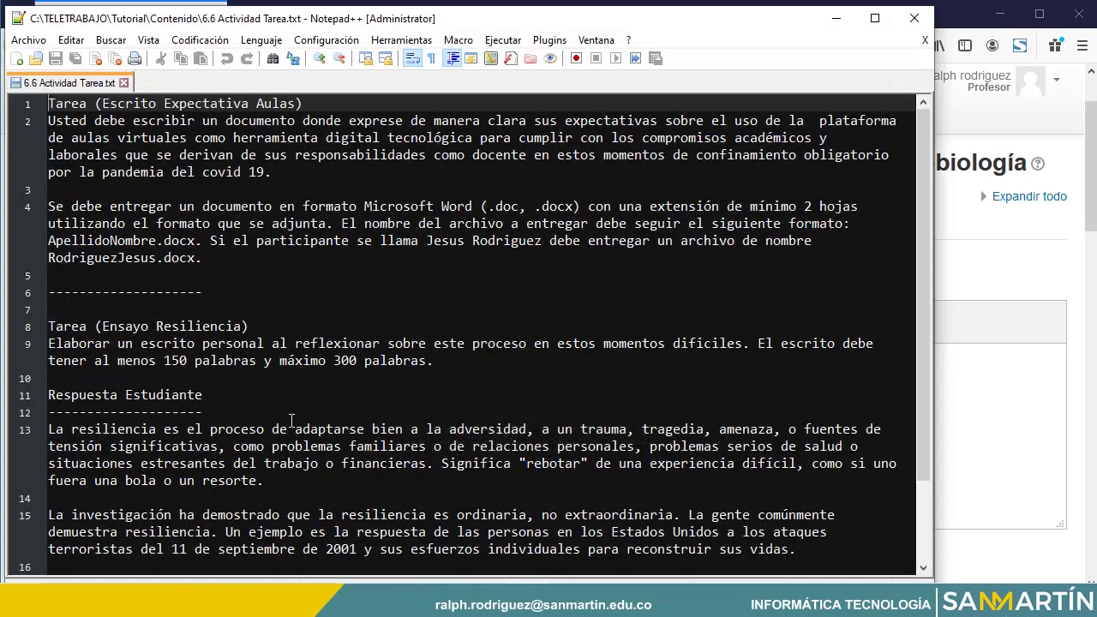
scroll(243, 342, "down", 1)
scroll(242, 343, "down", 1)
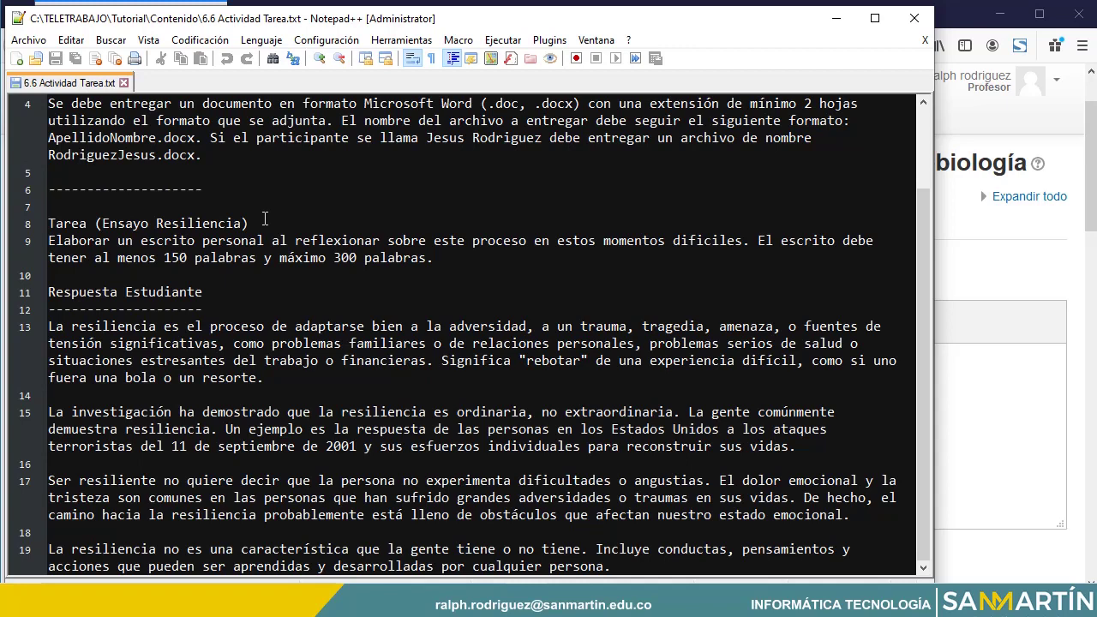
left_click_drag(260, 222, 44, 225)
key("ctrl+c")
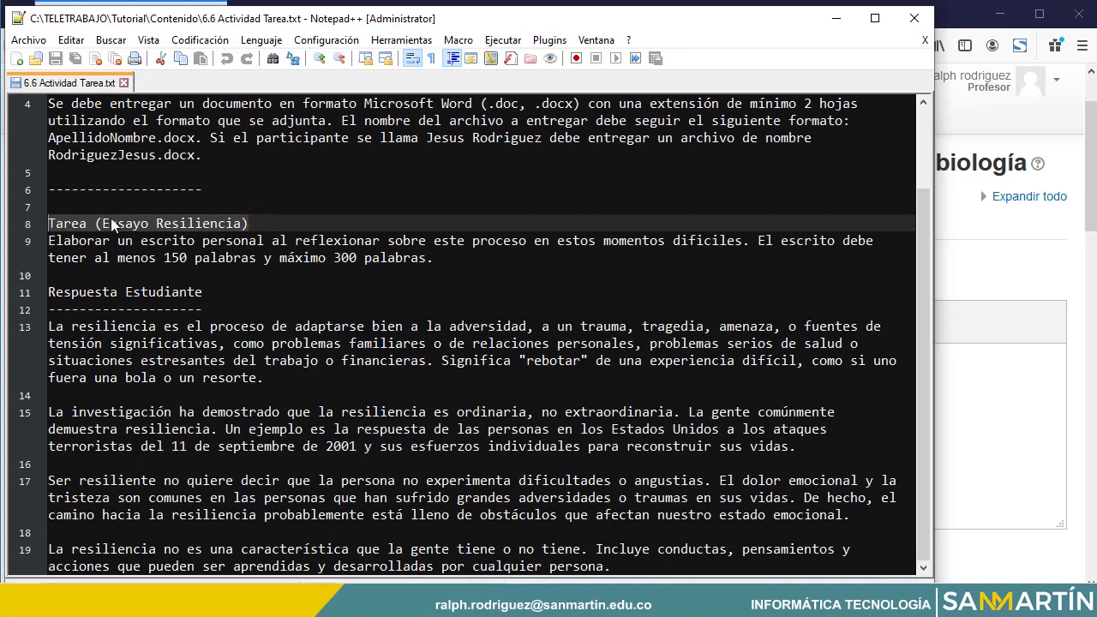
key("alt+Tab")
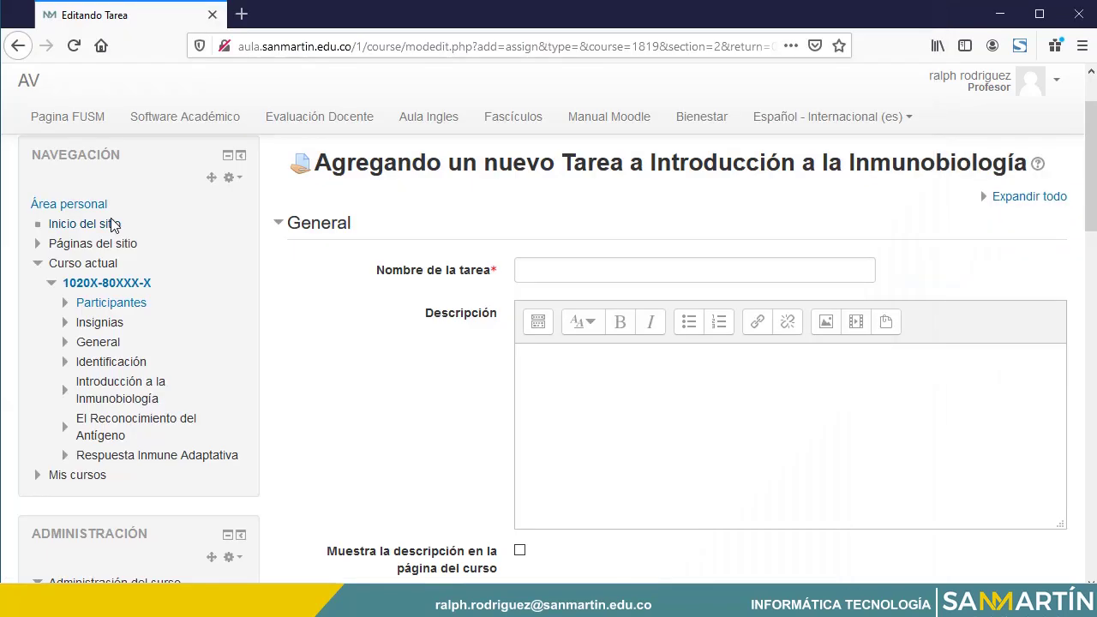
left_click(551, 265)
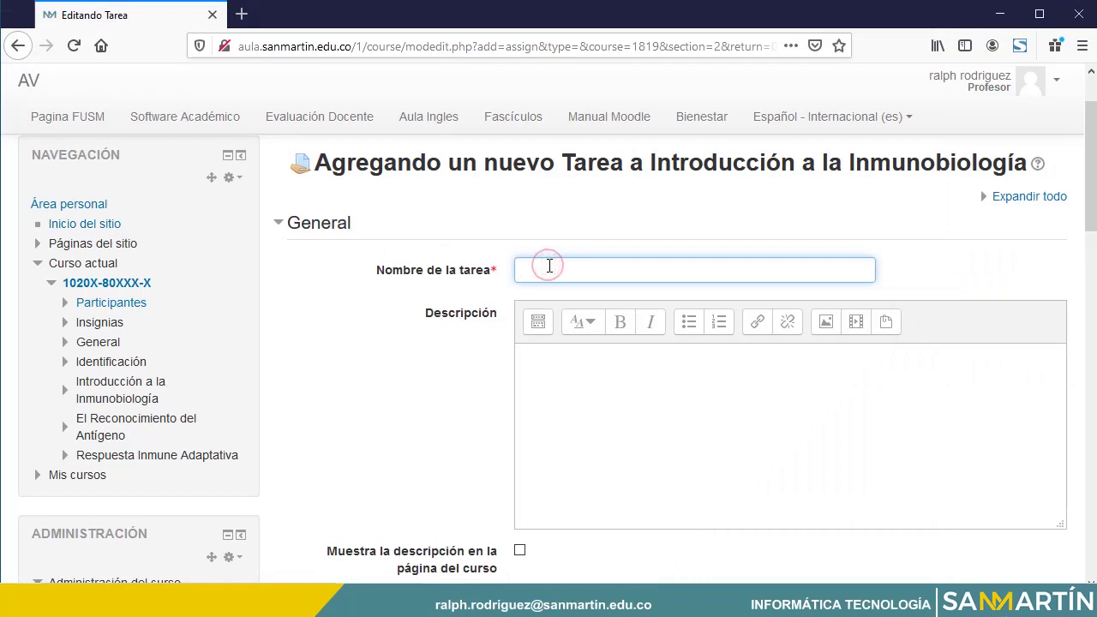
key("ctrl+v")
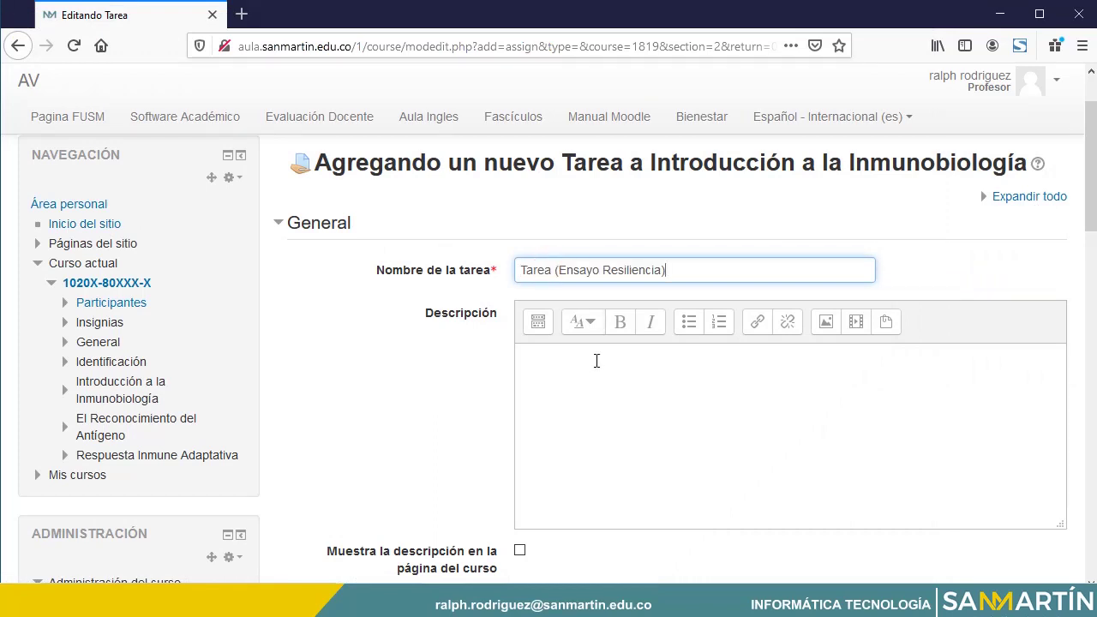
Copy the "Elaborar un escrito personal..." paragraph asking for 150 to 300 words from the Notepad++ notes into the assignment's description.
scroll(484, 360, "down", 2)
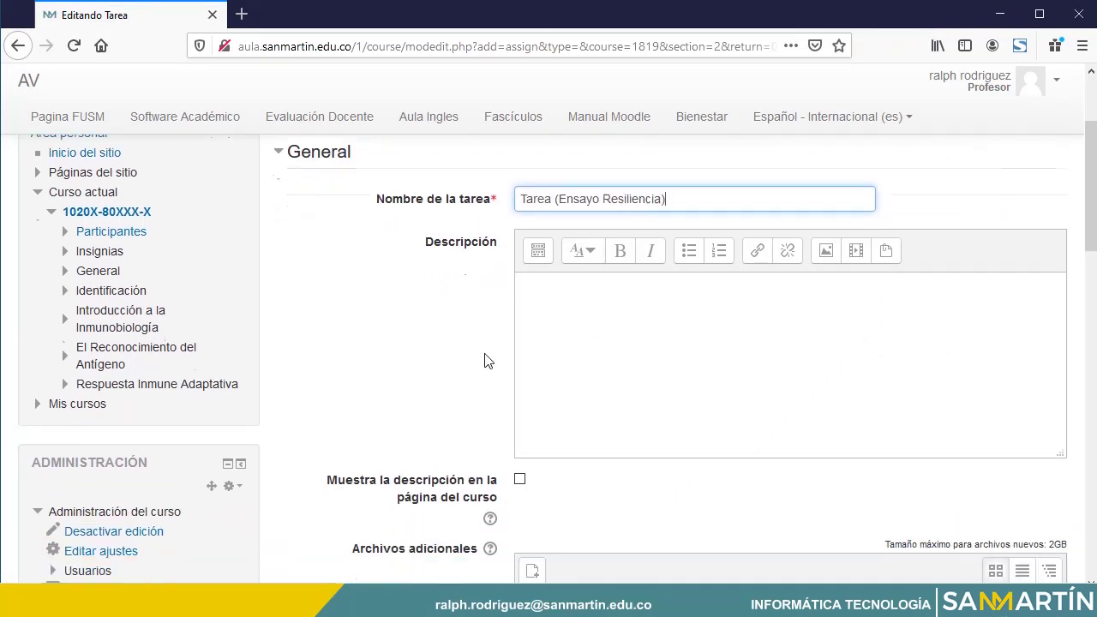
key("alt+Tab")
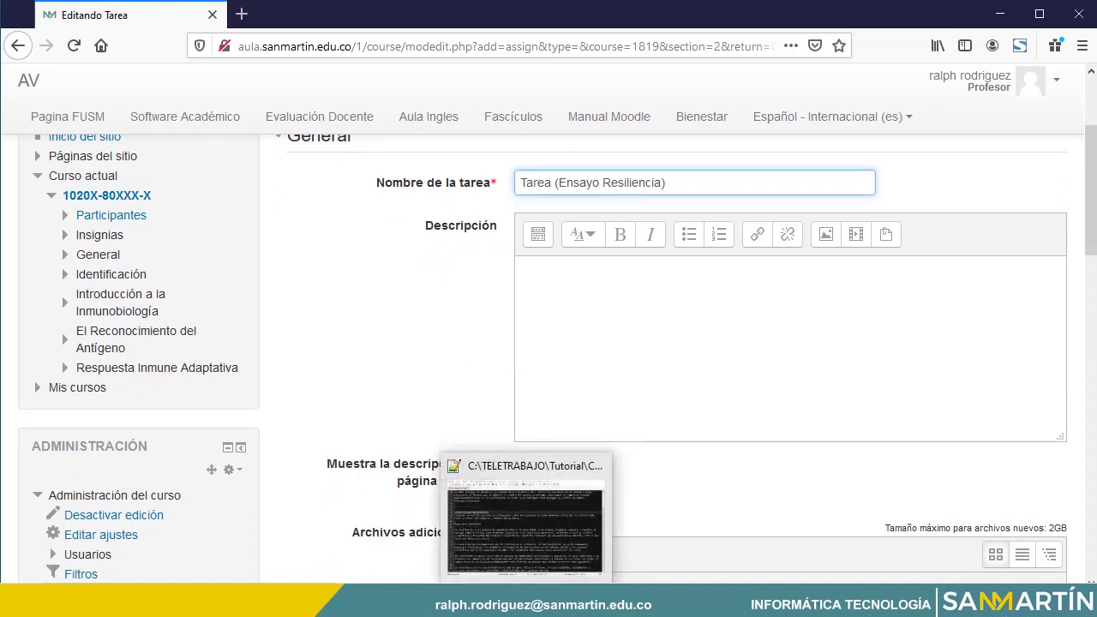
left_click_drag(435, 258, 47, 244)
key("ctrl+c")
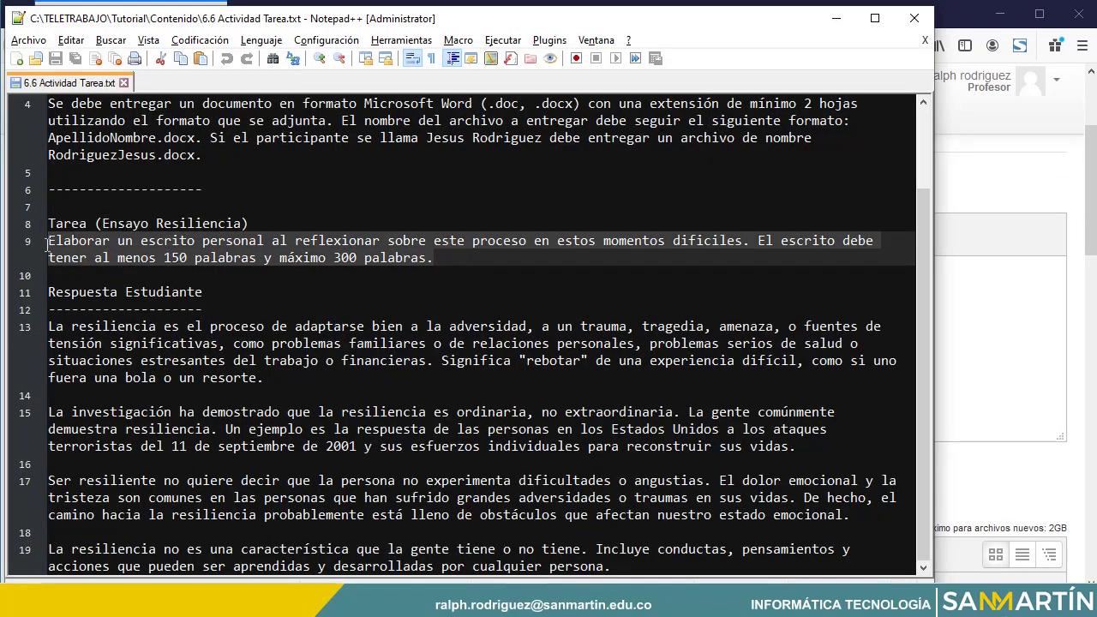
key("alt+Tab")
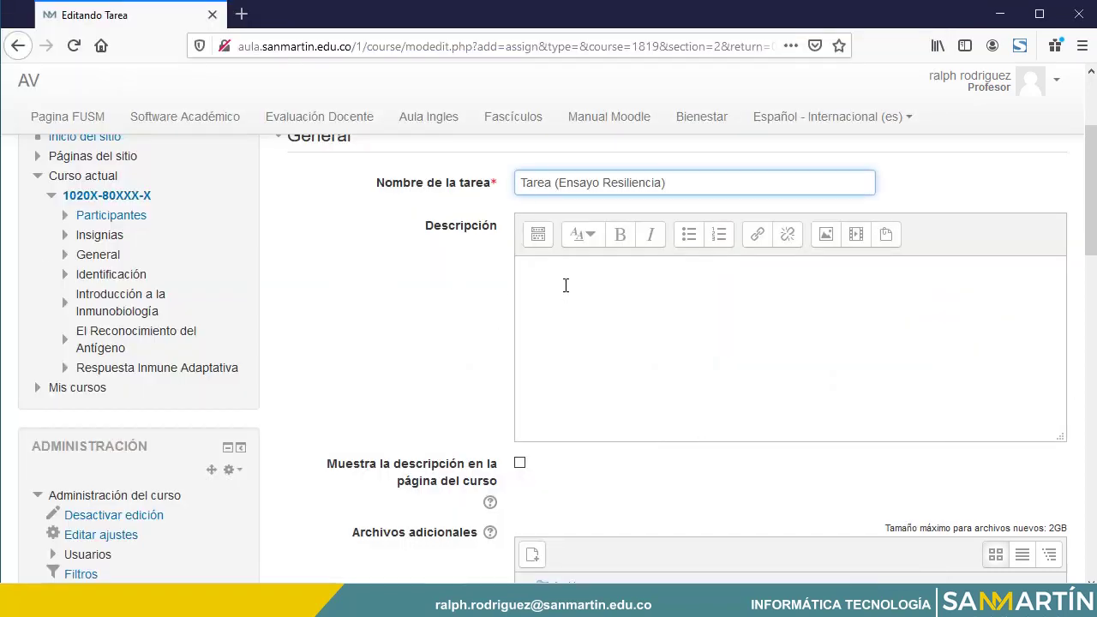
left_click(538, 268)
key("ctrl+v")
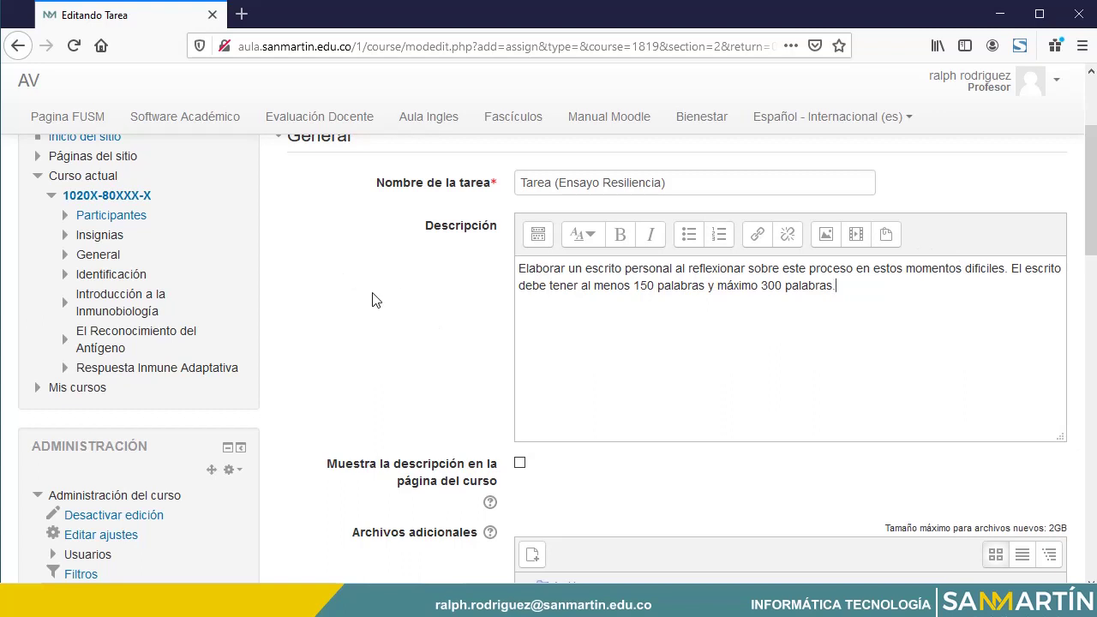
Set the submission type to Texto en línea only, without Archivos enviados, and enable a word limit of 300.
scroll(372, 299, "down", 6)
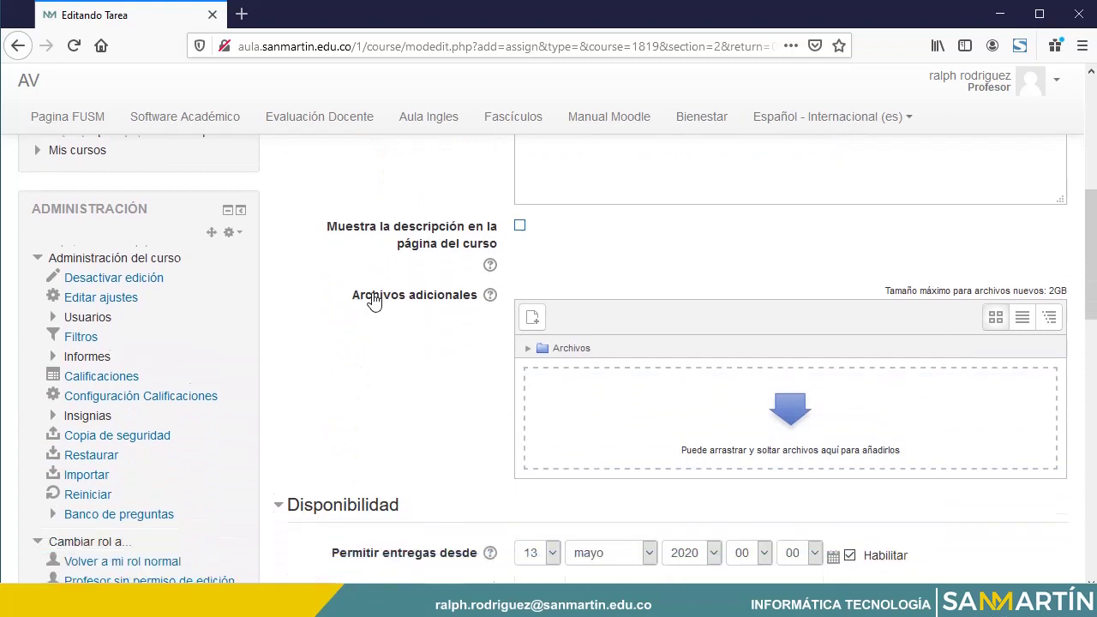
scroll(373, 299, "down", 4)
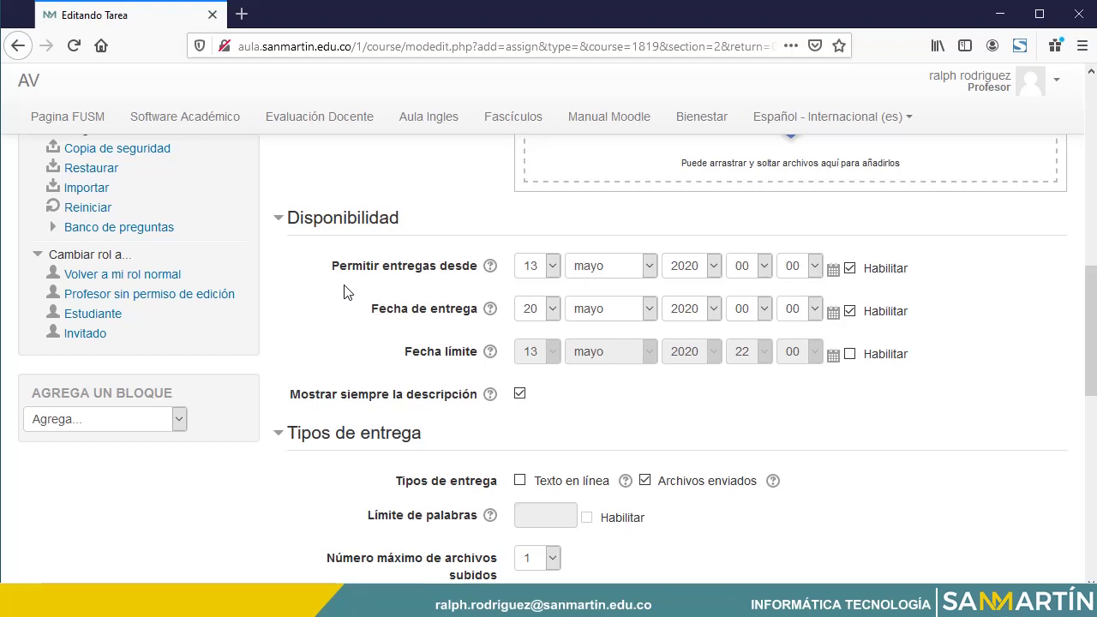
scroll(345, 292, "down", 4)
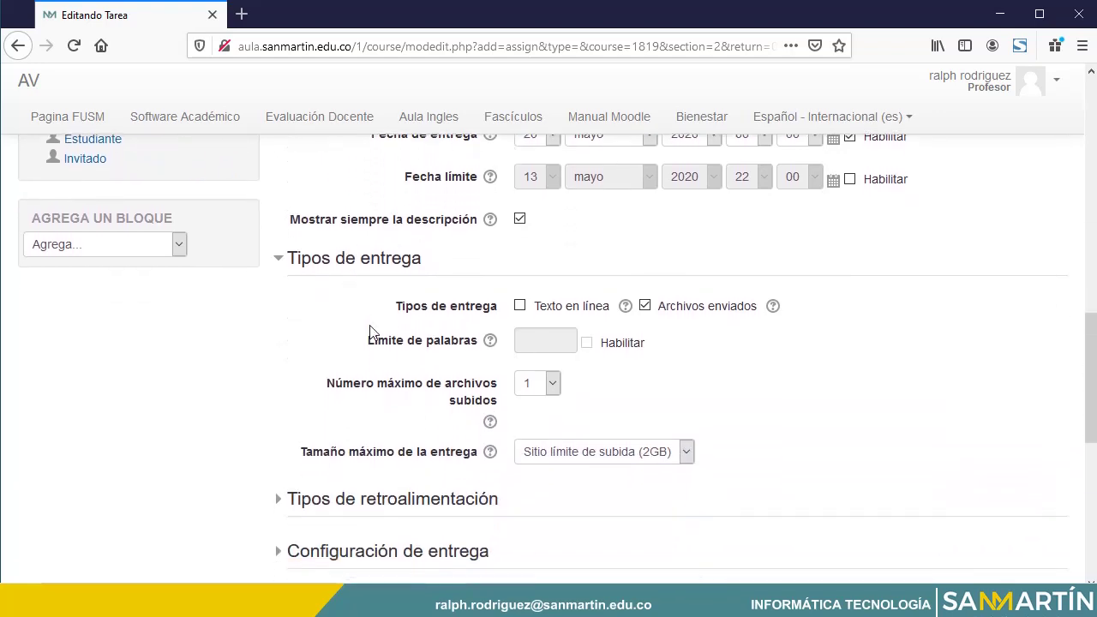
left_click(519, 306)
left_click(647, 310)
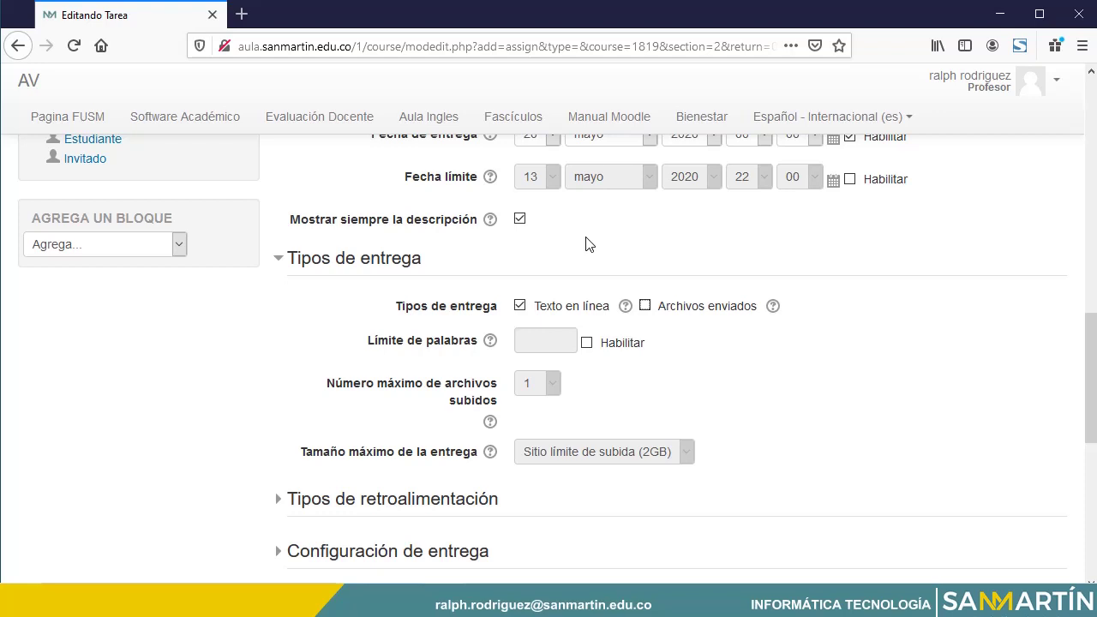
left_click(586, 344)
left_click(530, 341)
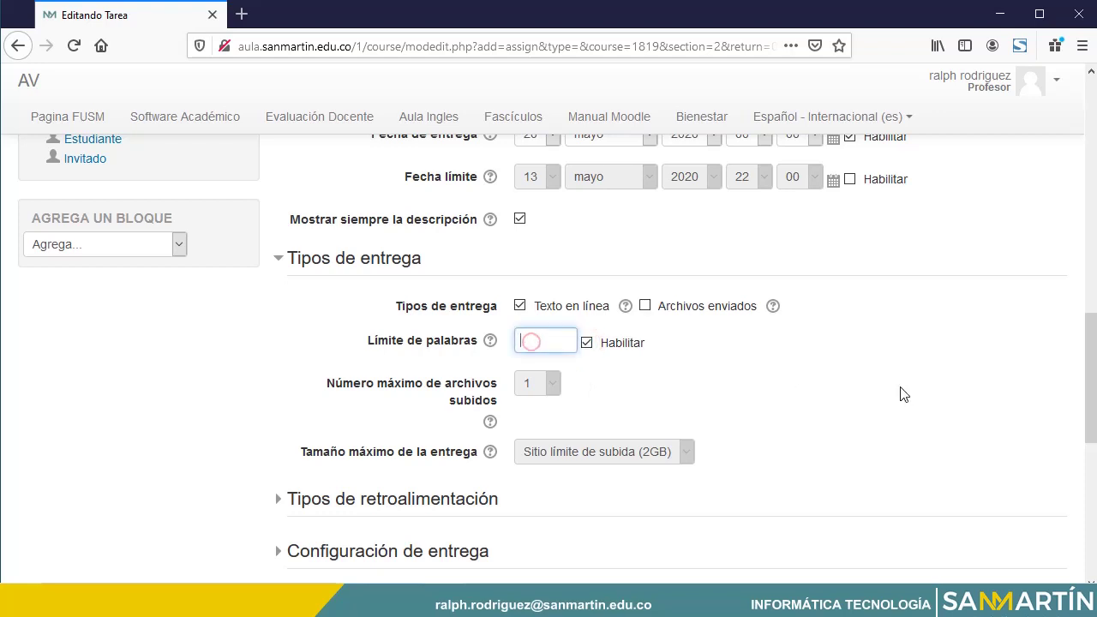
type("300")
In Configuración de entrega, set both the submit-button requirement and the students' acceptance of the submission conditions to Sí.
scroll(332, 410, "down", 2)
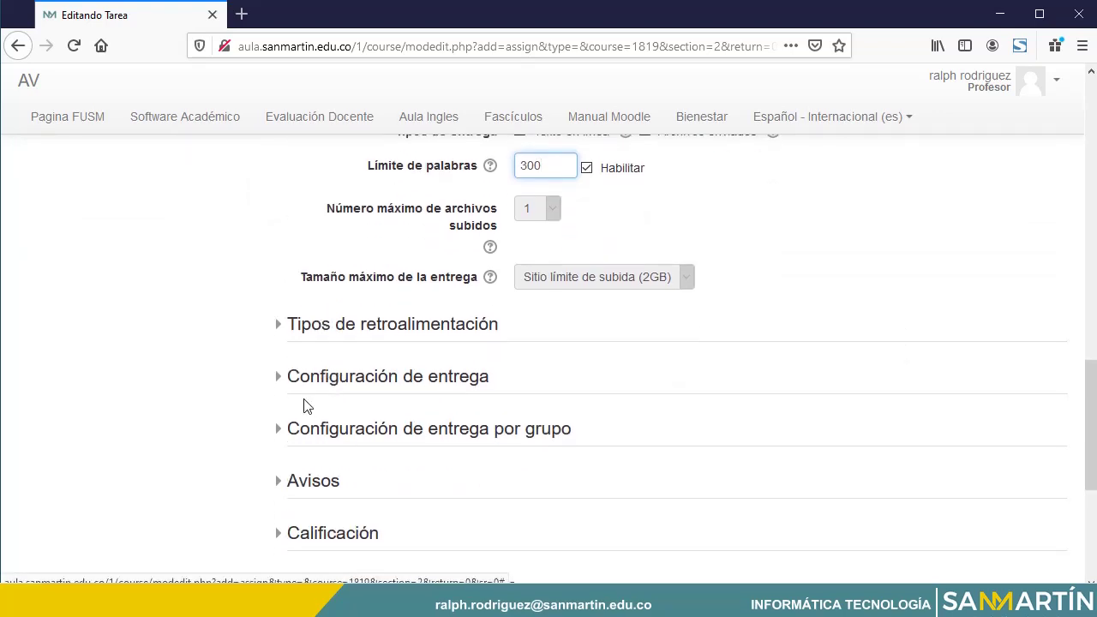
left_click(279, 330)
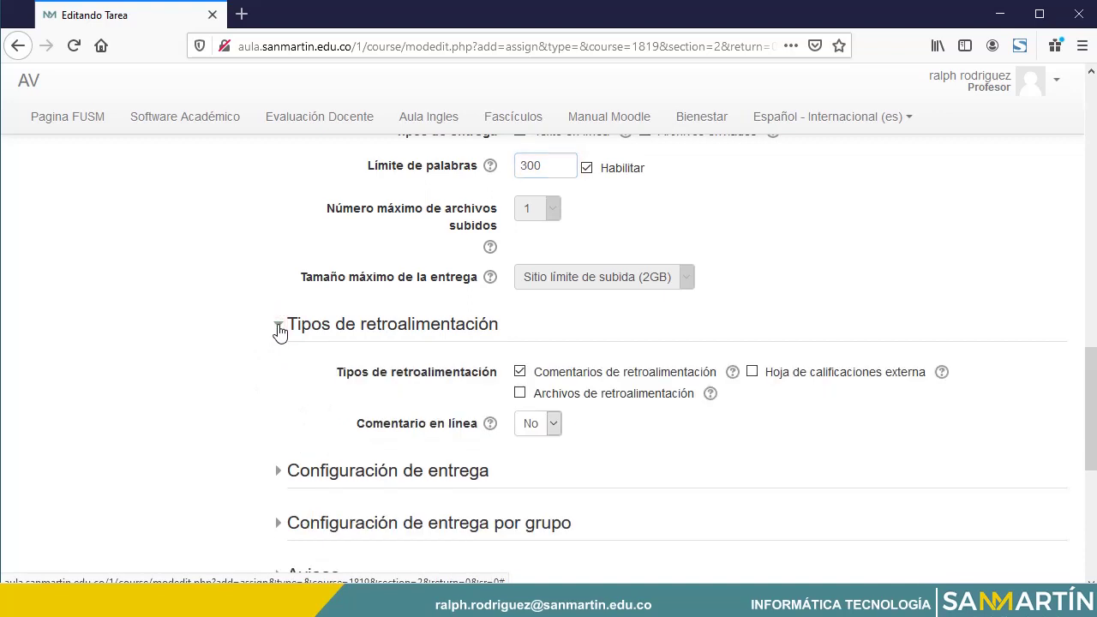
left_click(279, 331)
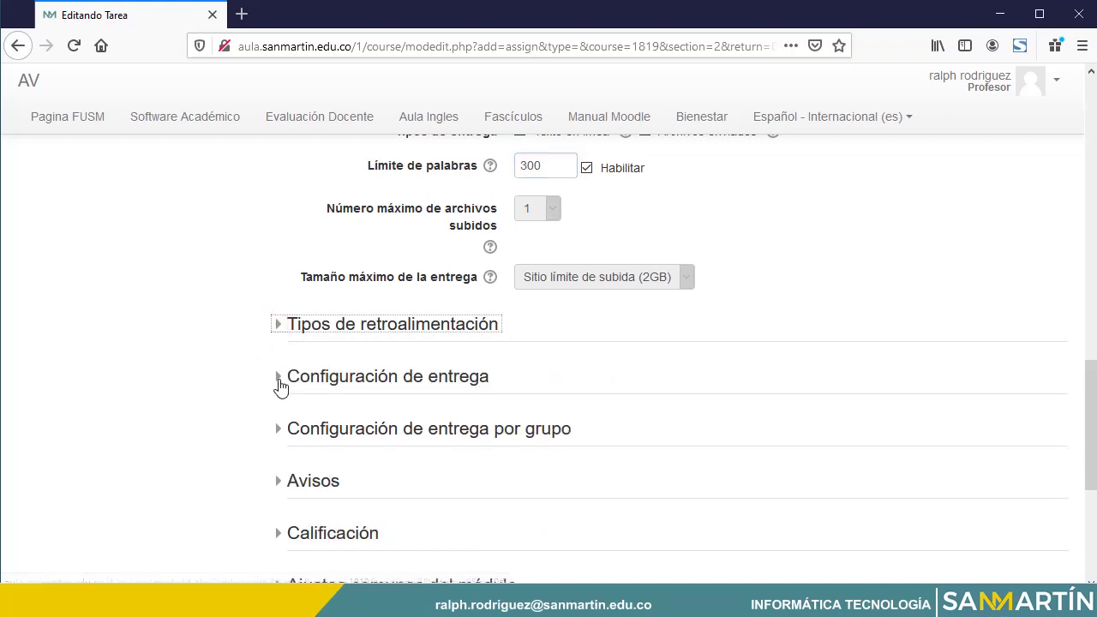
left_click(278, 379)
scroll(282, 416, "down", 3)
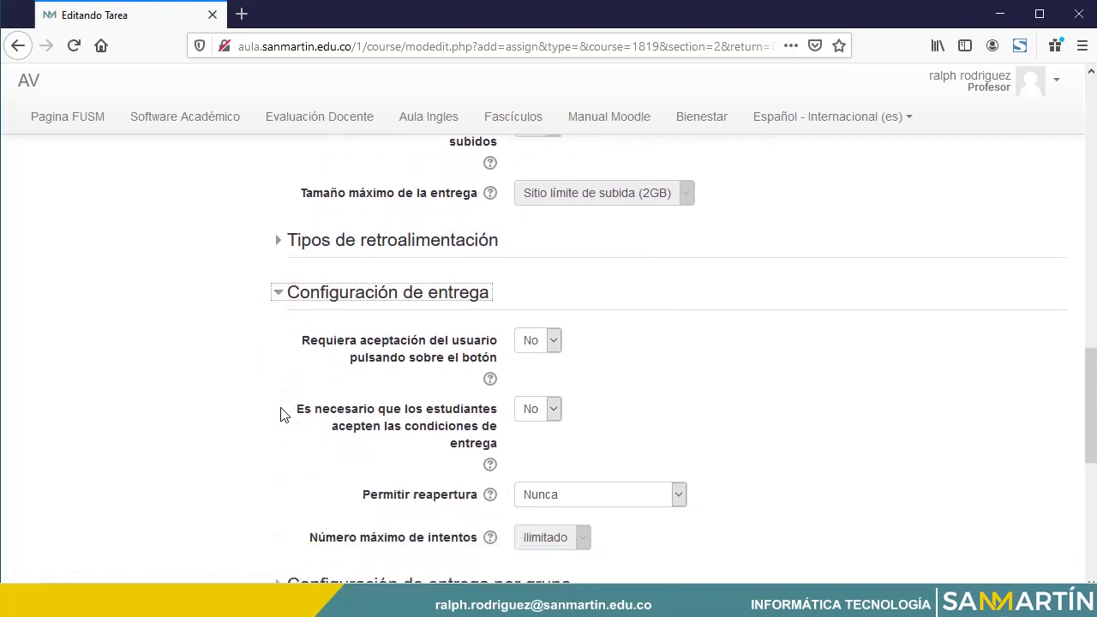
scroll(284, 415, "down", 1)
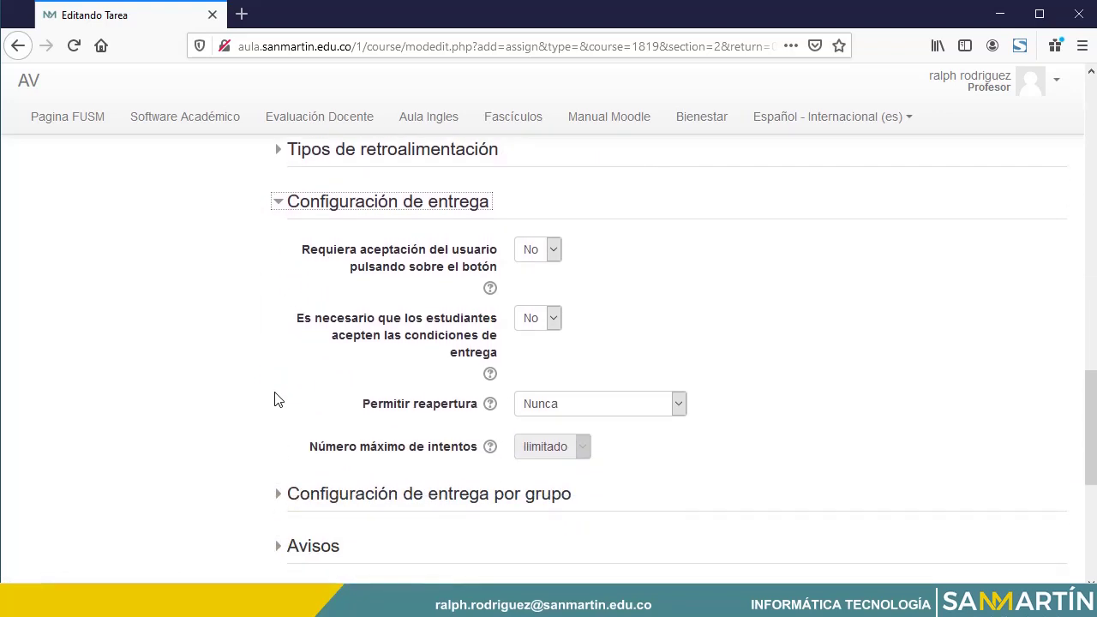
left_click(554, 250)
left_click(536, 297)
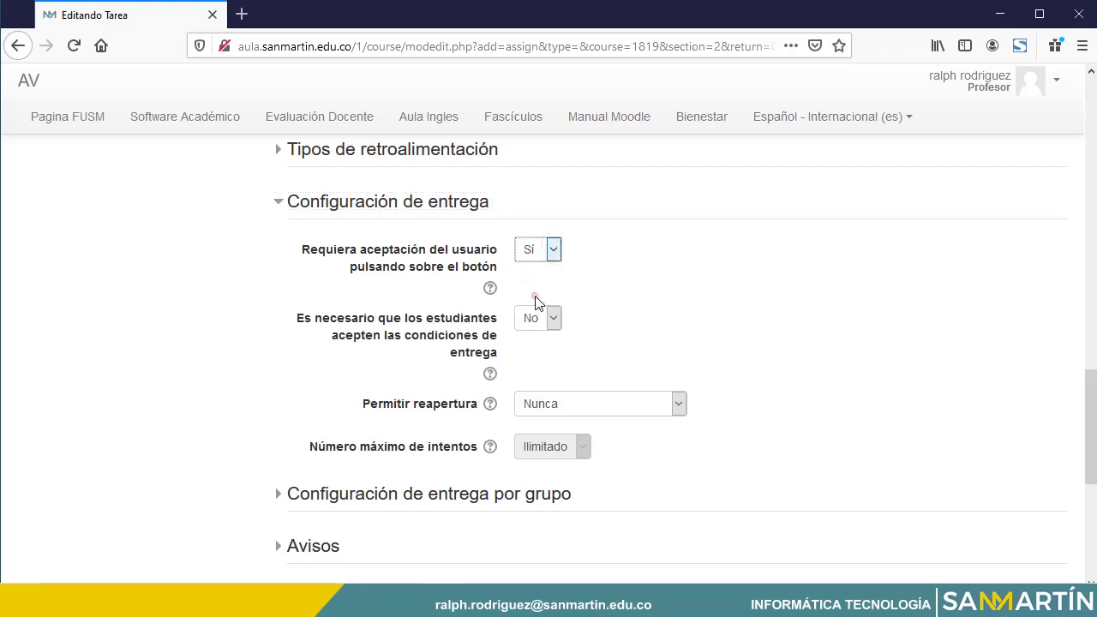
left_click(554, 318)
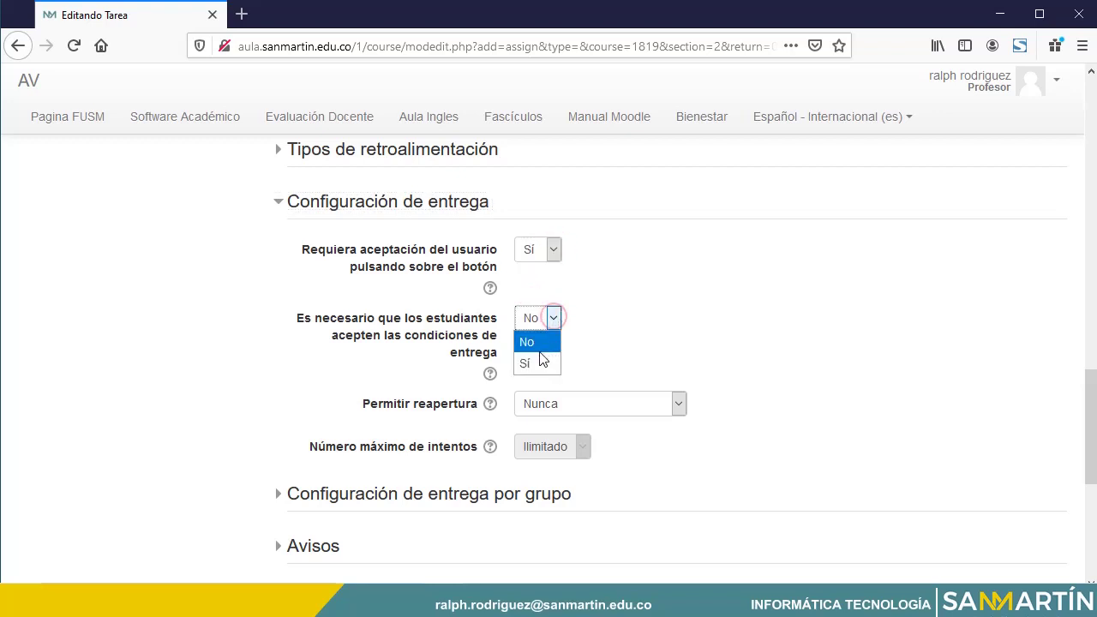
left_click(535, 362)
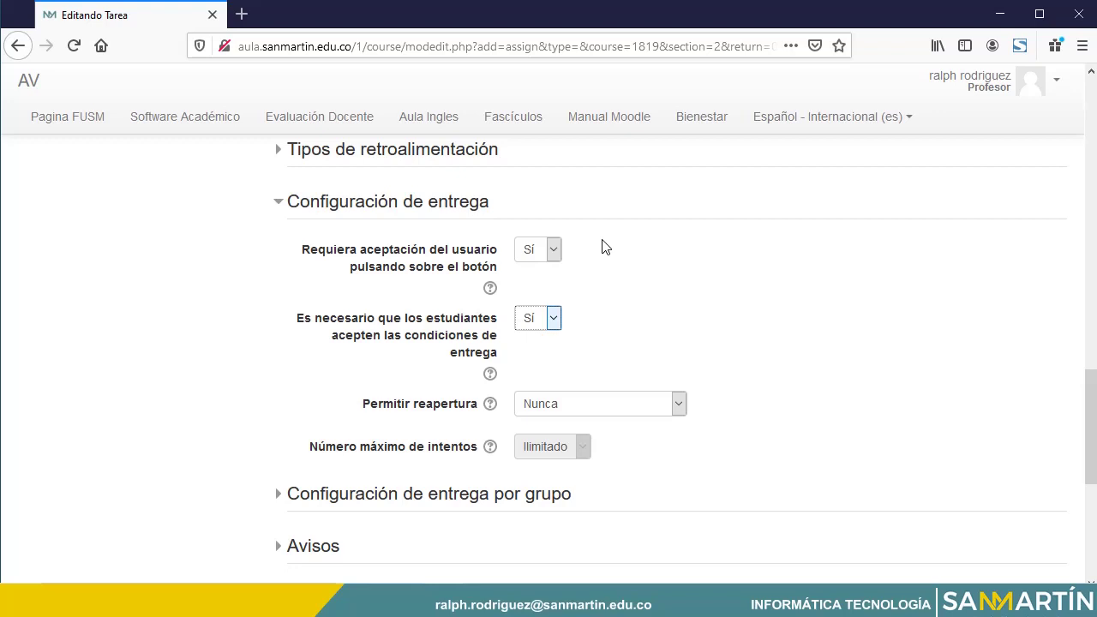
Look through the assignment's Configuración de entrega por grupo and Avisos settings.
scroll(335, 385, "down", 3)
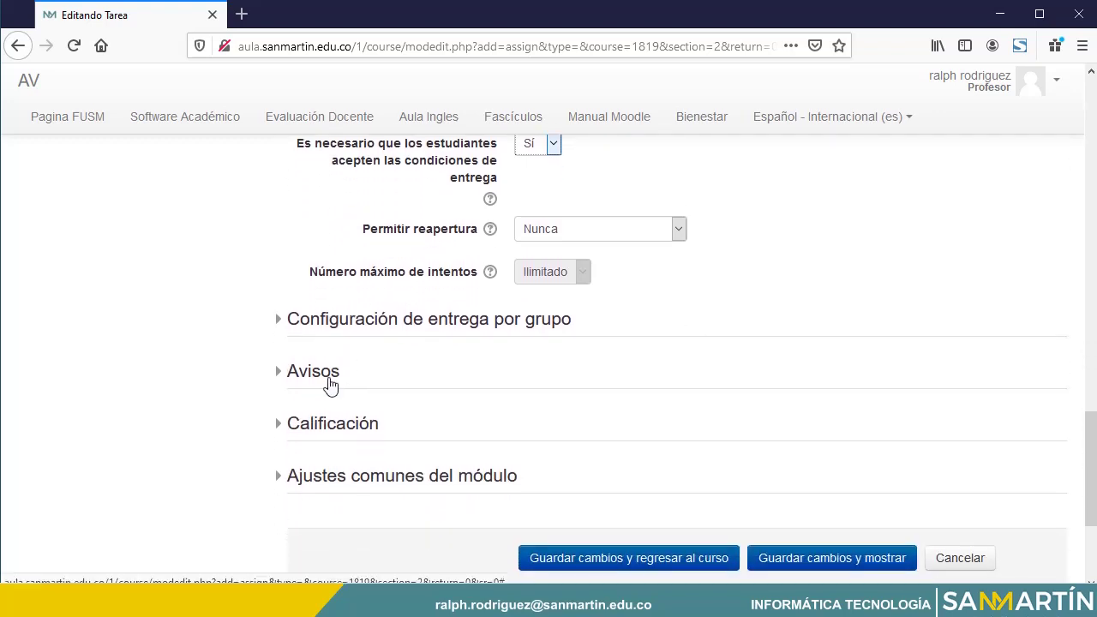
scroll(331, 385, "up", 1)
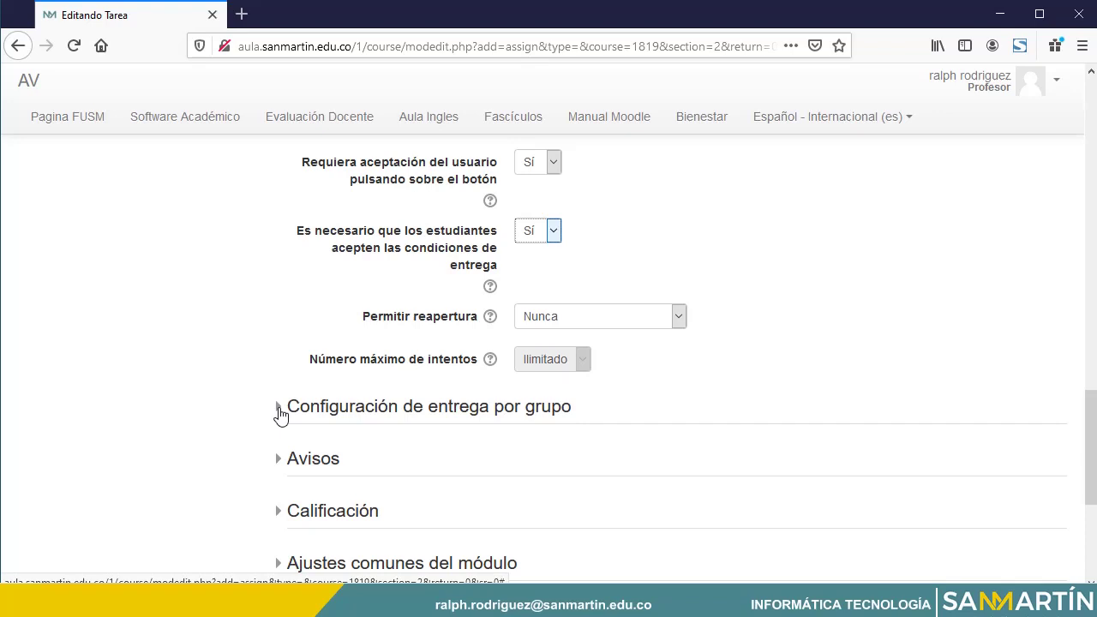
left_click(280, 415)
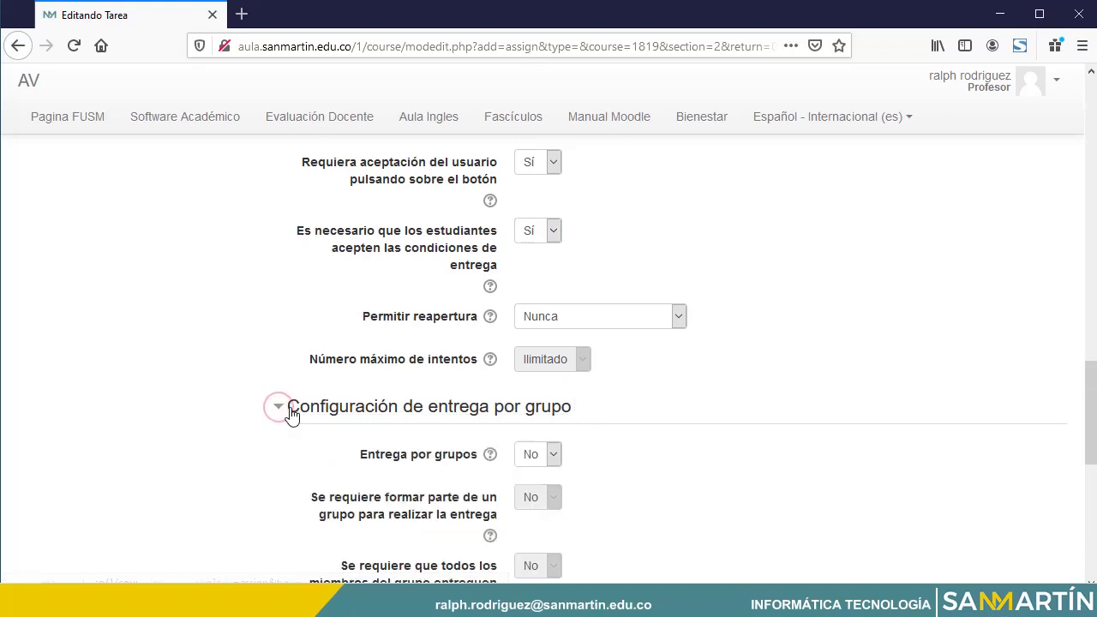
scroll(309, 416, "down", 3)
scroll(302, 416, "up", 3)
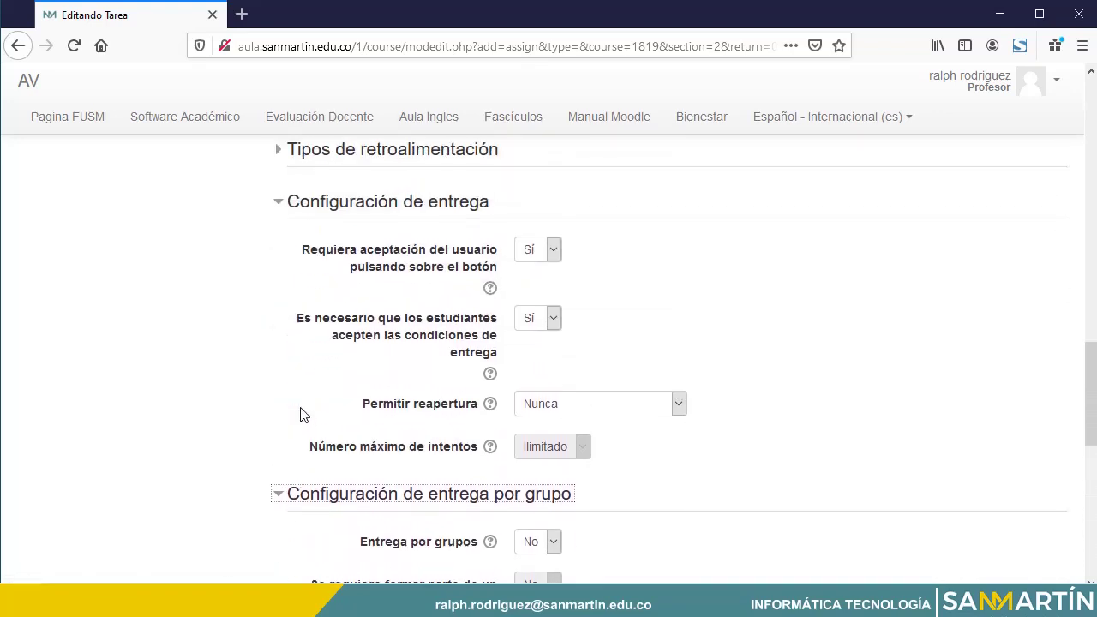
scroll(301, 415, "down", 2)
scroll(301, 415, "down", 3)
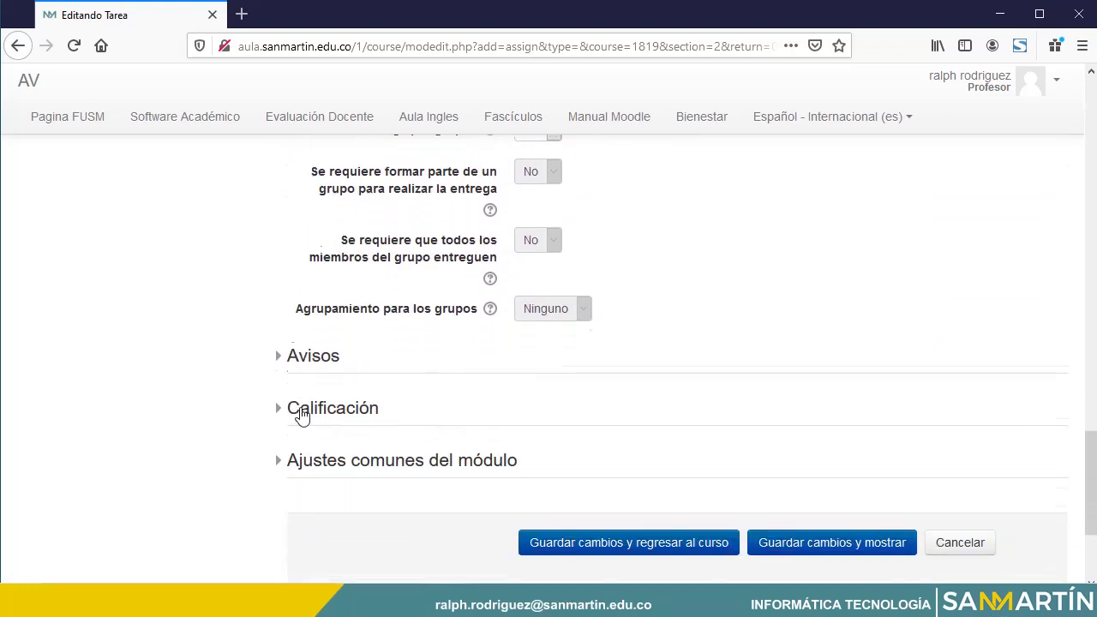
left_click(280, 335)
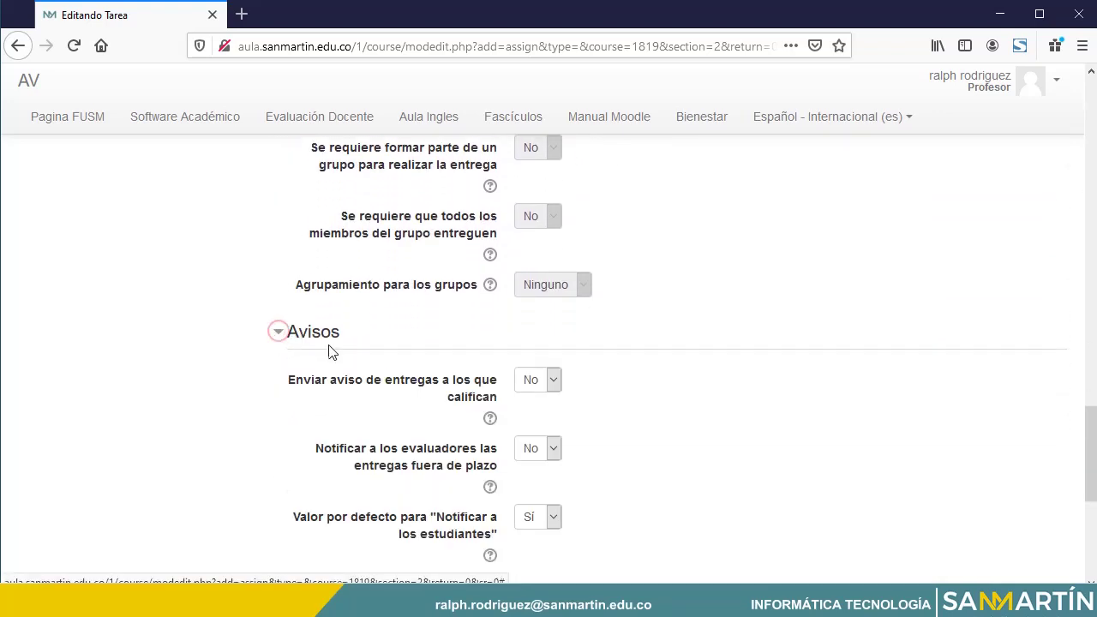
scroll(317, 355, "down", 3)
Set the assignment's maximum score to 5 in the Calificación settings and look over the remaining grading options.
left_click(277, 333)
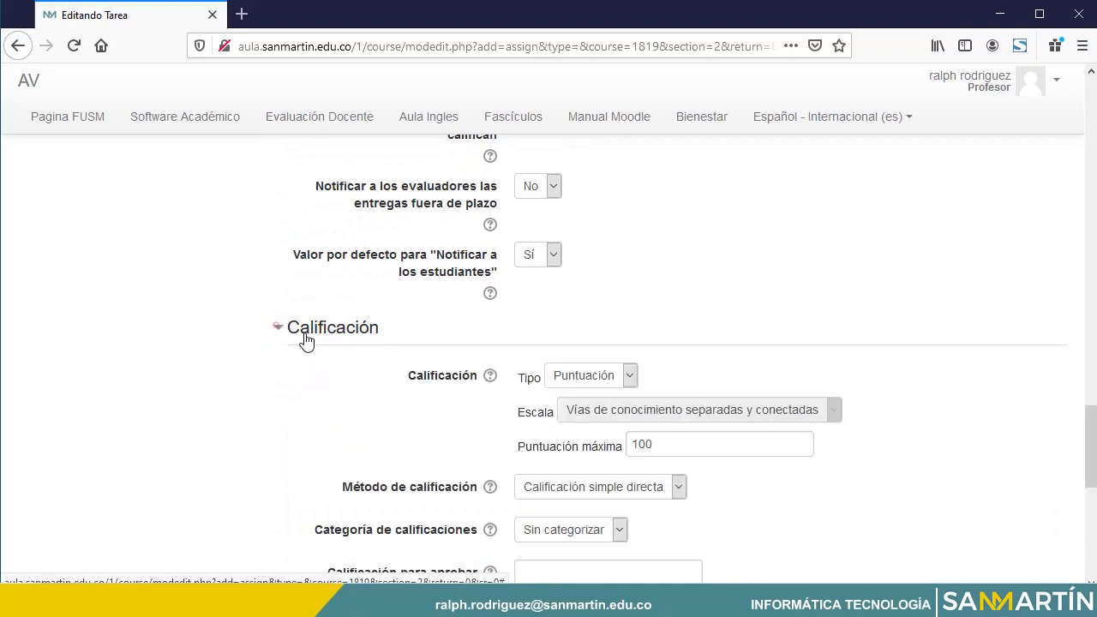
scroll(514, 411, "down", 2)
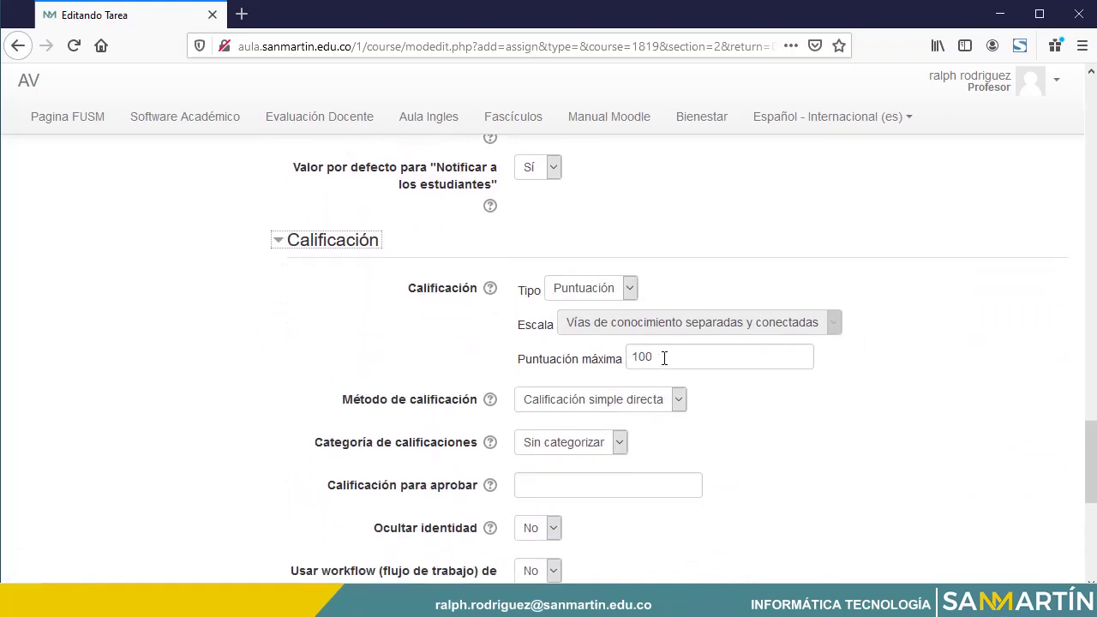
double_click(664, 358)
type("5")
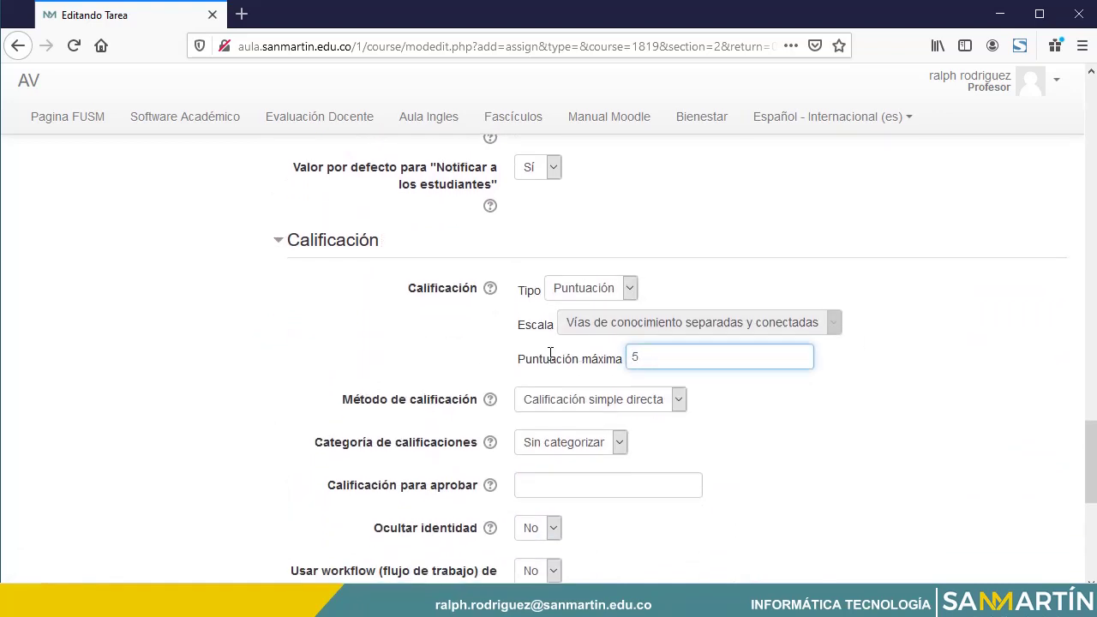
scroll(550, 353, "down", 4)
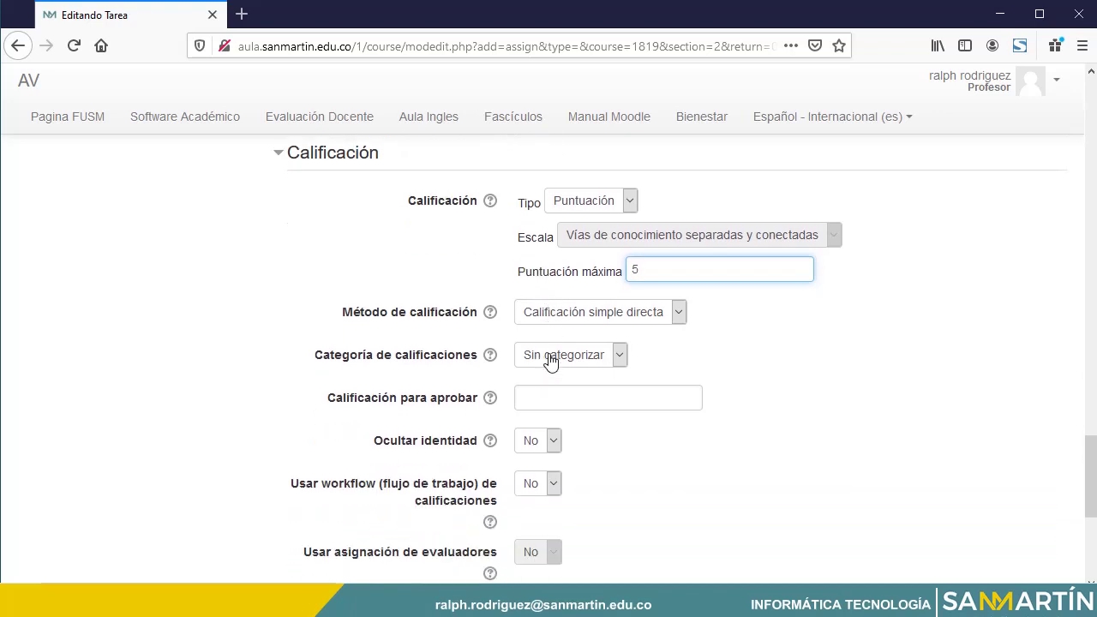
In the Calificación settings, set Usar workflow (flujo de trabajo) de calificaciones to Sí.
scroll(351, 371, "down", 4)
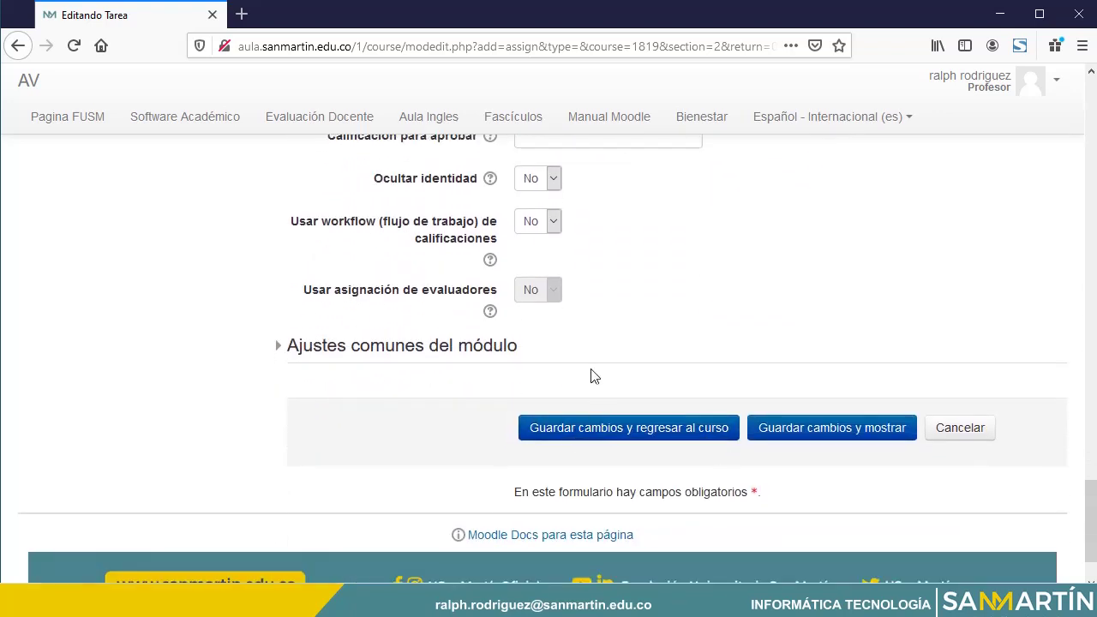
scroll(593, 375, "up", 2)
scroll(569, 356, "up", 4)
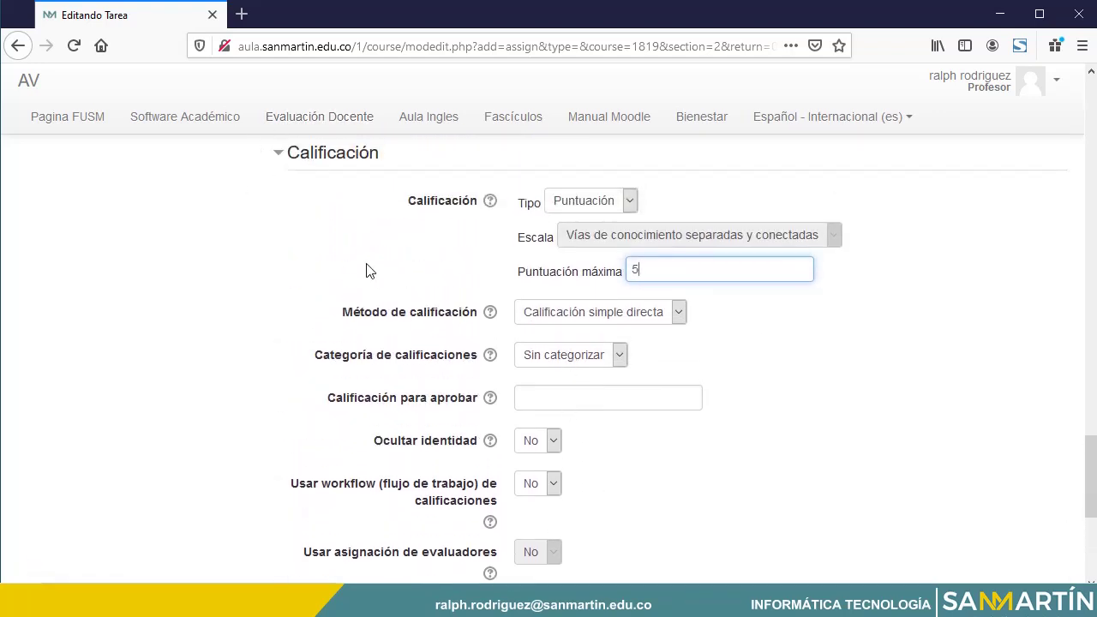
scroll(458, 513, "down", 2)
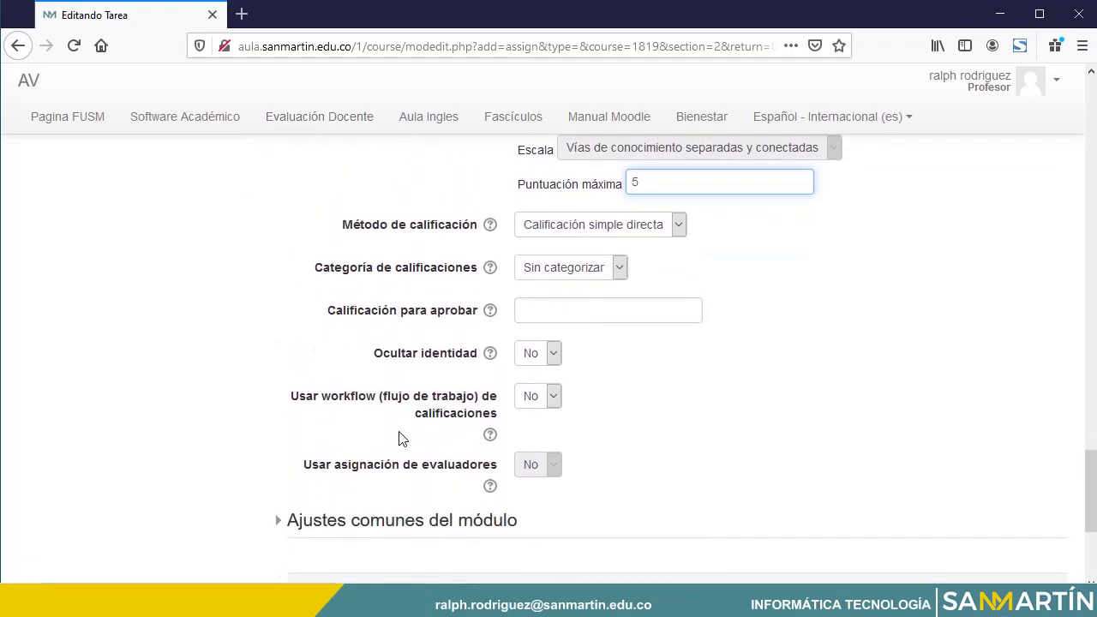
left_click(555, 403)
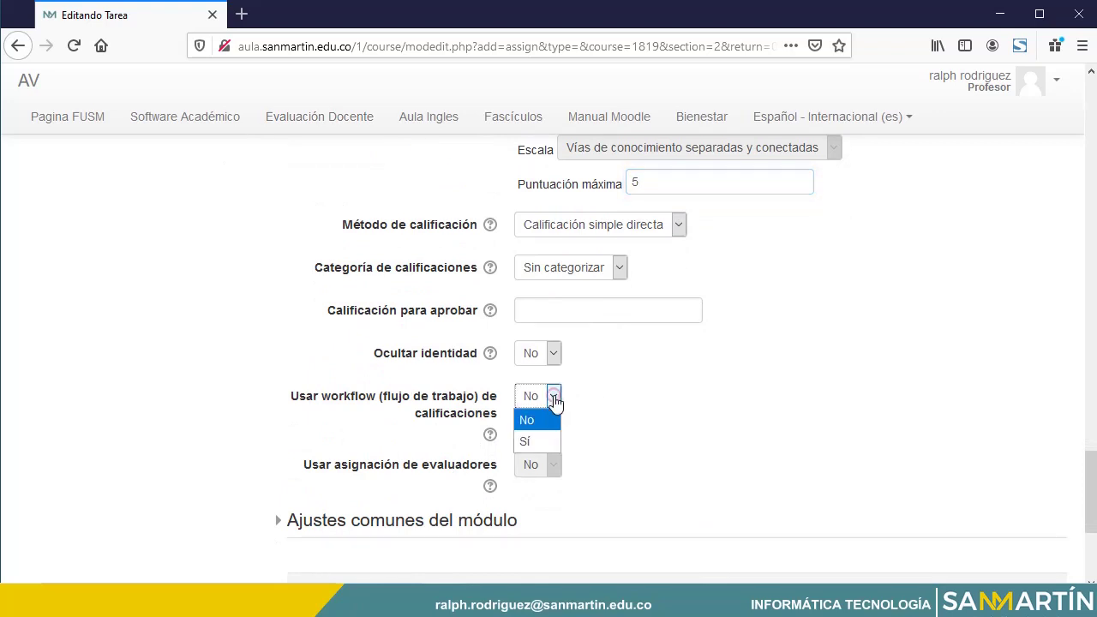
left_click(534, 442)
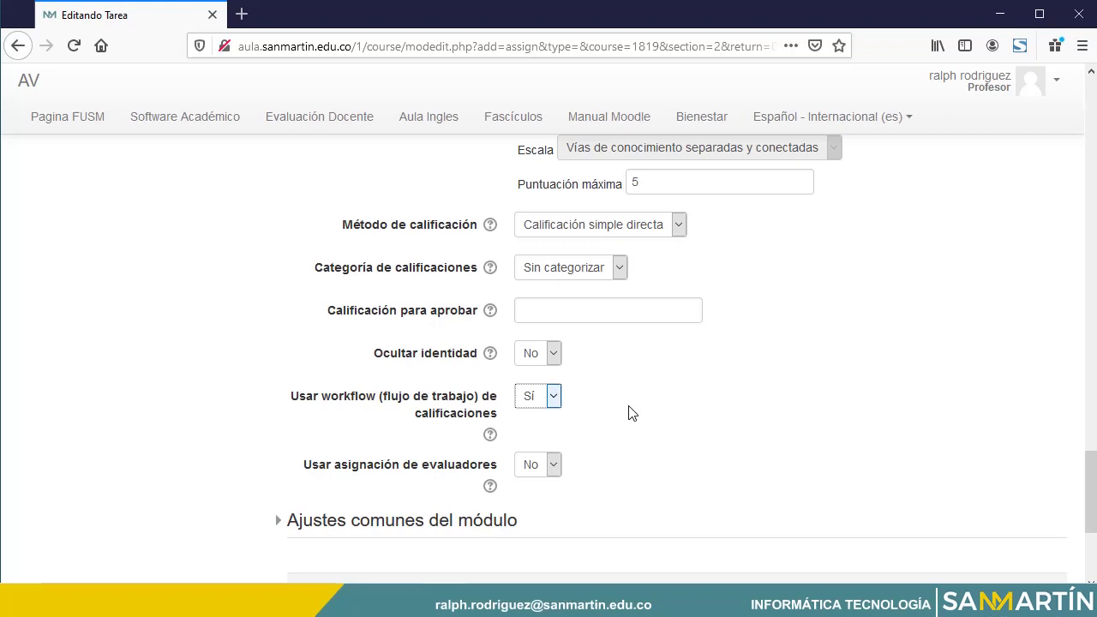
Review the whole assignment form, from its name and description through availability, submission types, submission settings and notices to the maximum score.
scroll(632, 413, "up", 20)
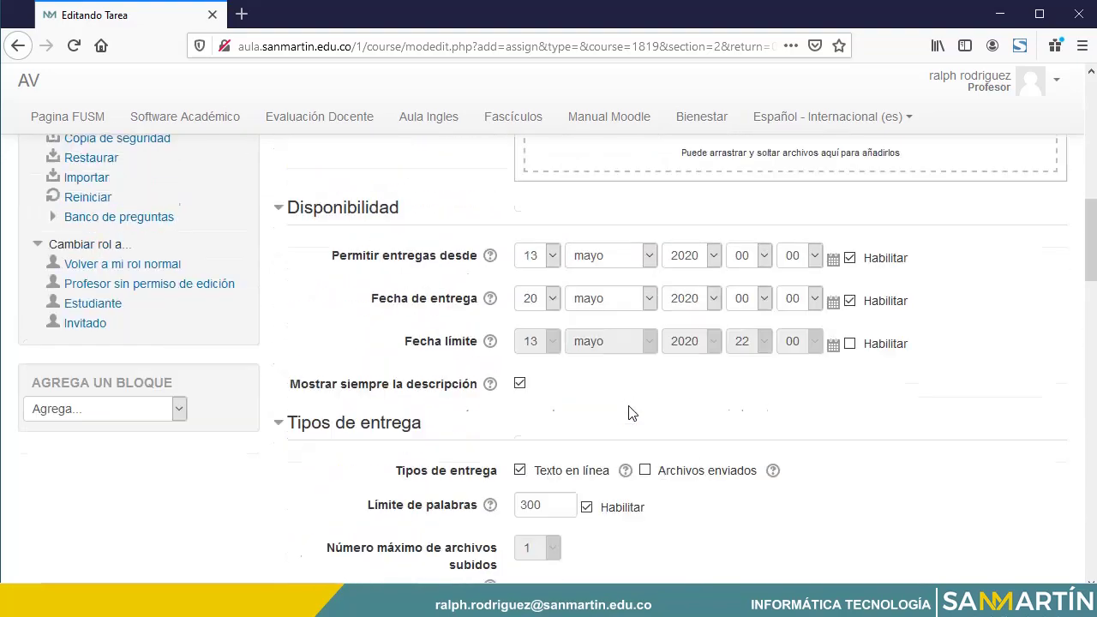
scroll(631, 413, "up", 1)
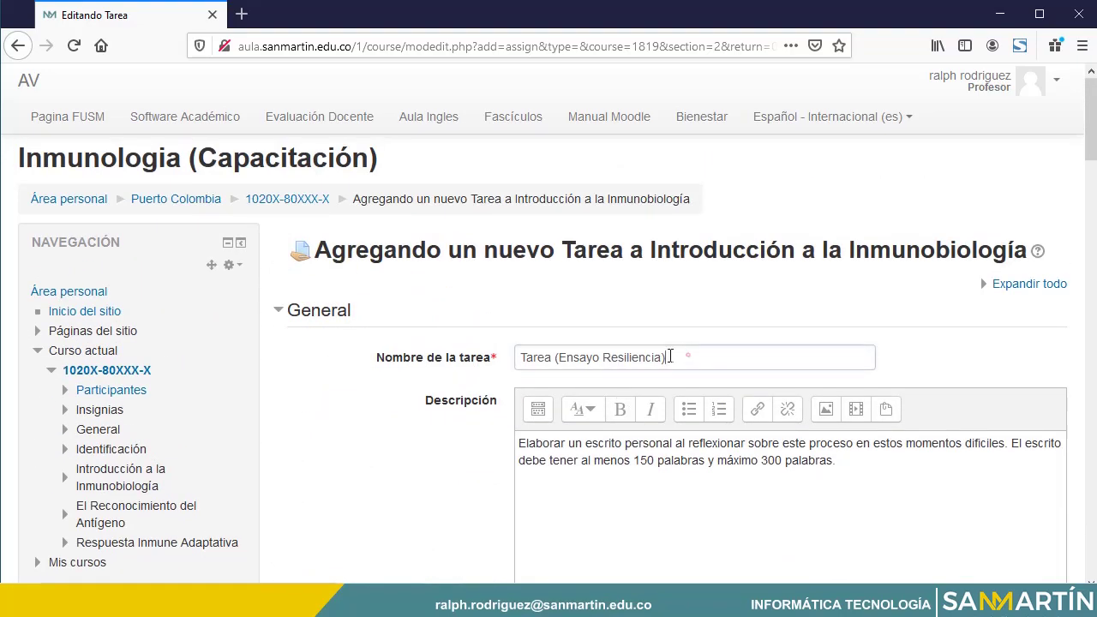
left_click_drag(670, 356, 507, 352)
scroll(507, 360, "down", 2)
left_click(851, 375)
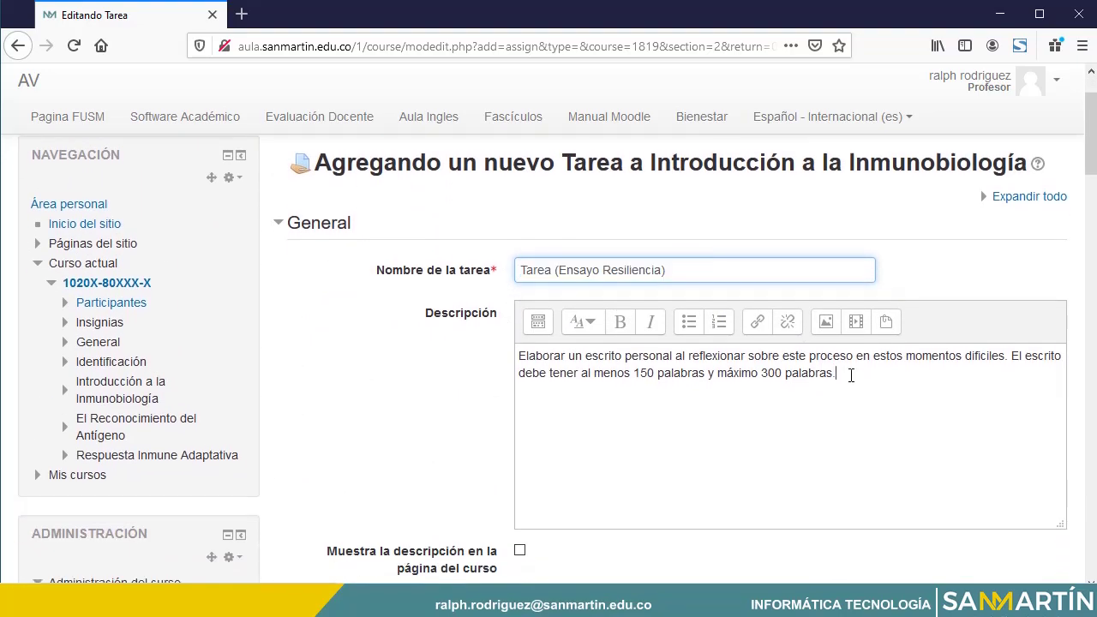
left_click_drag(851, 375, 504, 359)
scroll(454, 384, "down", 6)
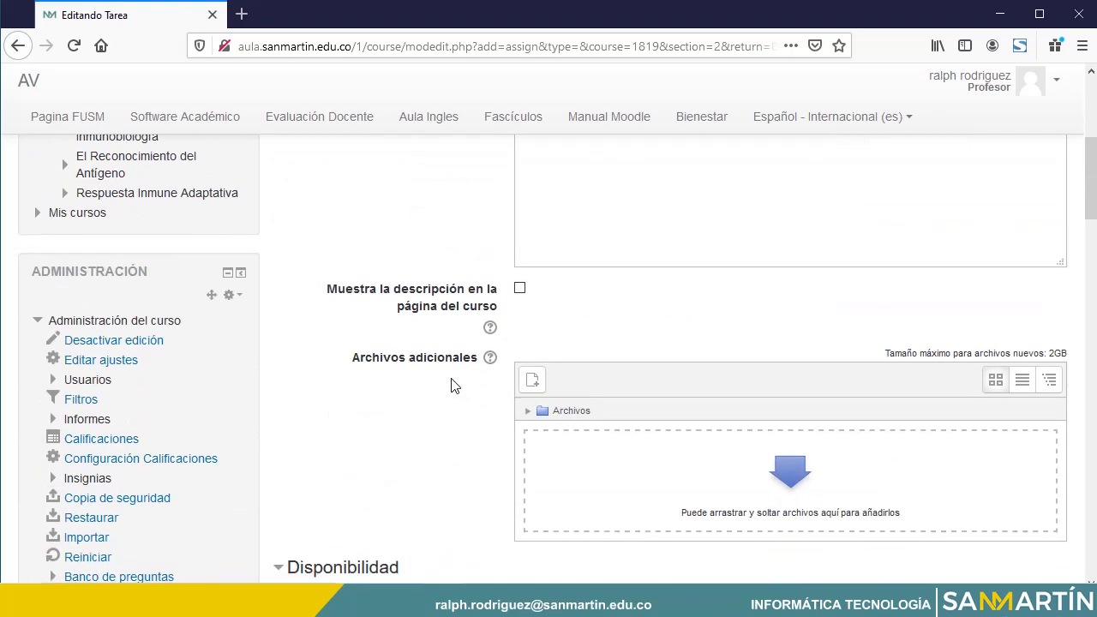
scroll(454, 385, "down", 3)
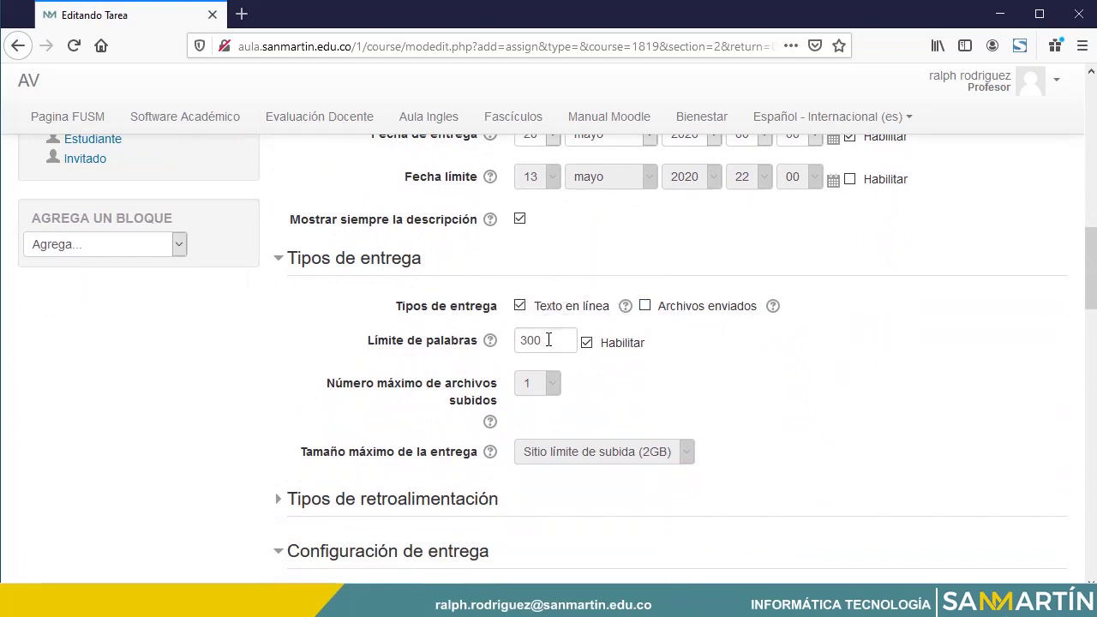
scroll(416, 347, "down", 1)
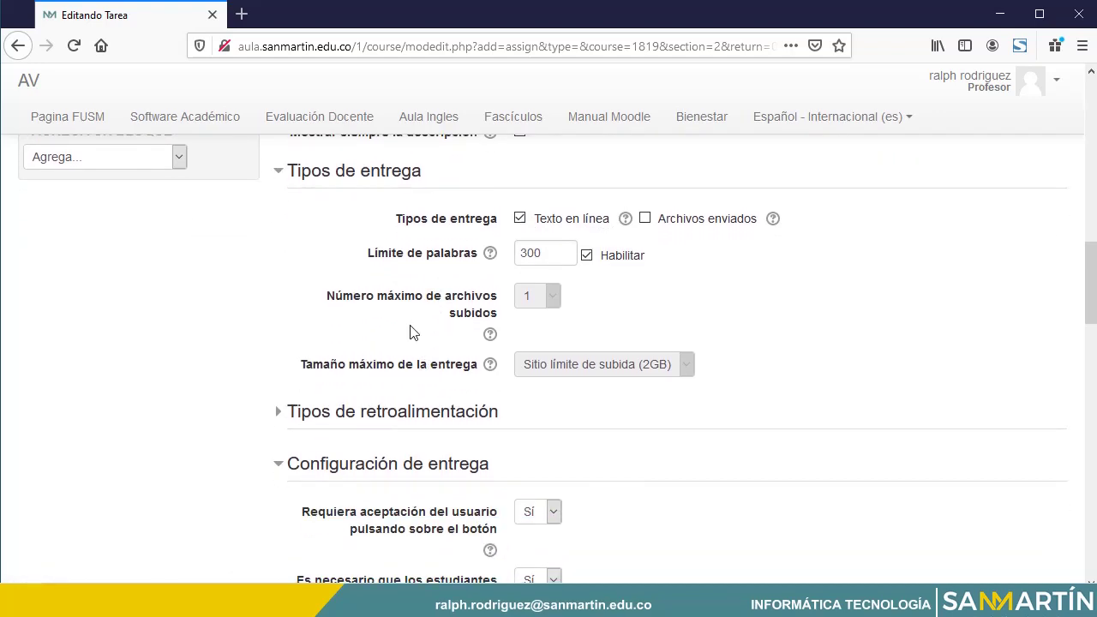
scroll(400, 323, "down", 1)
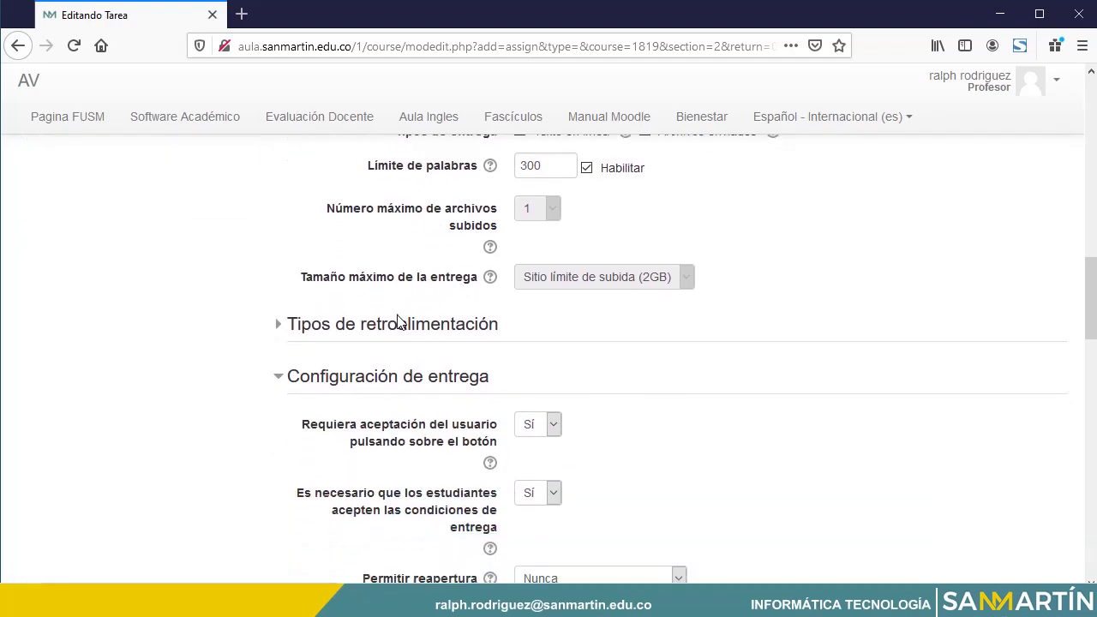
scroll(397, 322, "down", 1)
scroll(402, 318, "down", 1)
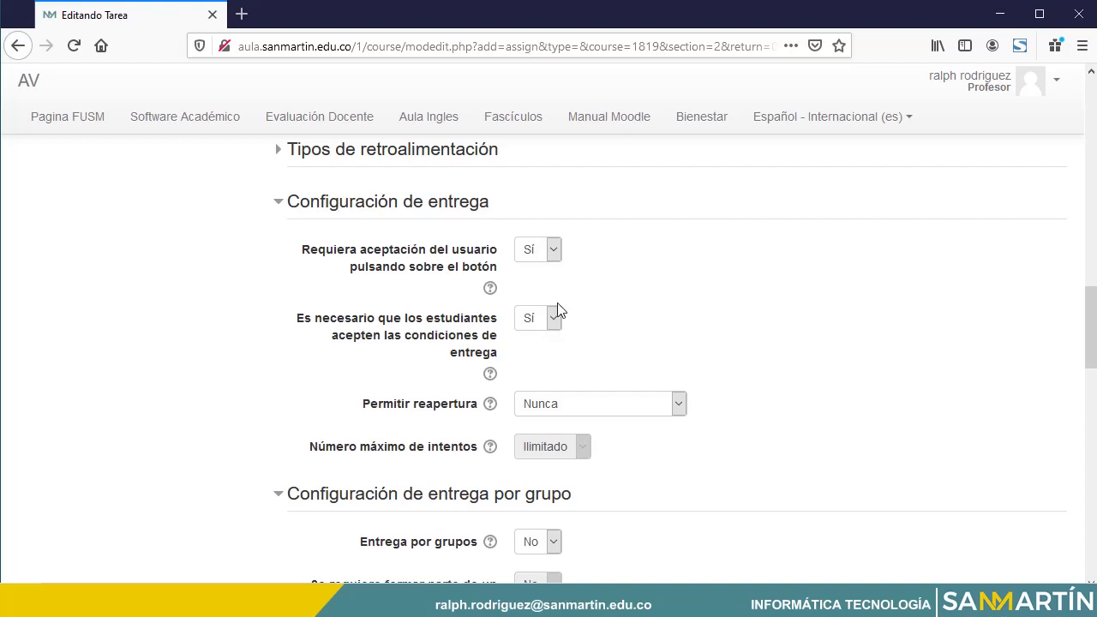
scroll(377, 325, "down", 10)
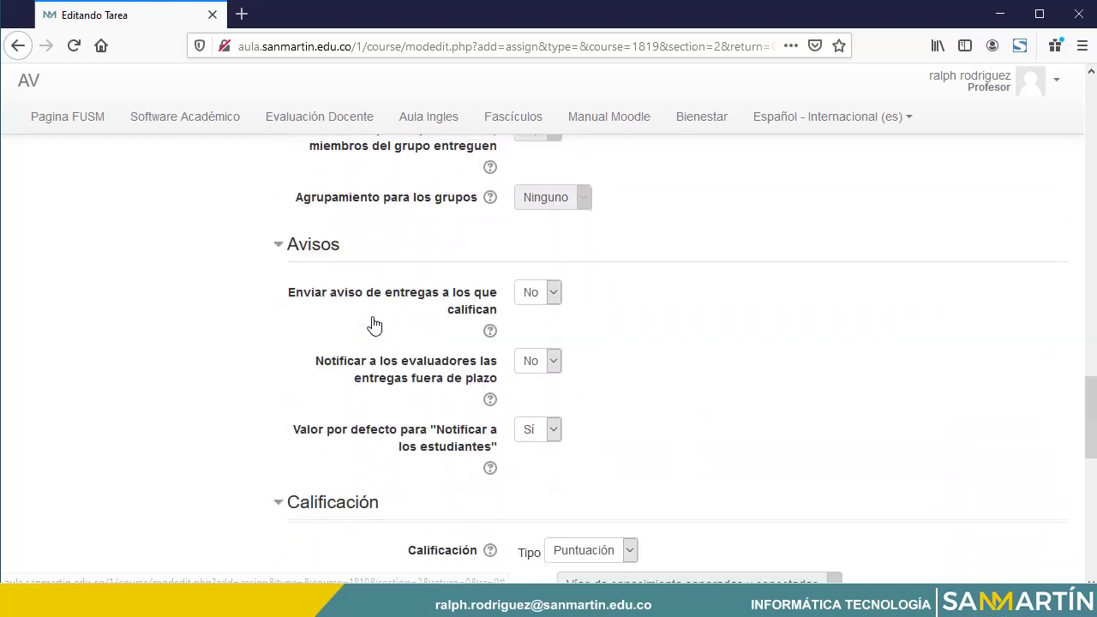
scroll(374, 324, "down", 3)
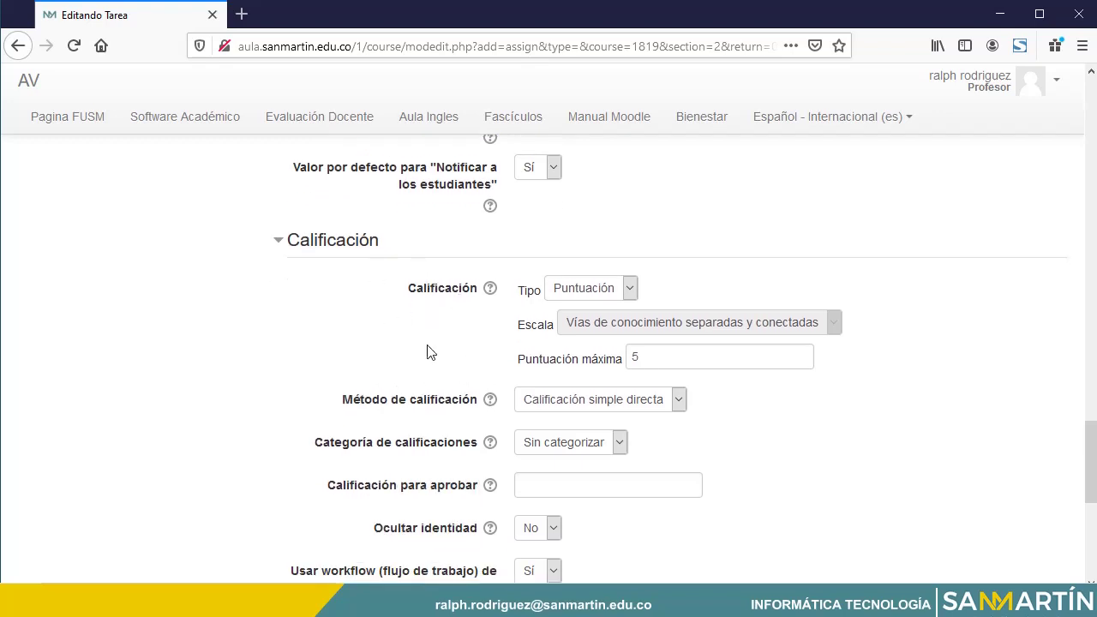
left_click(656, 356)
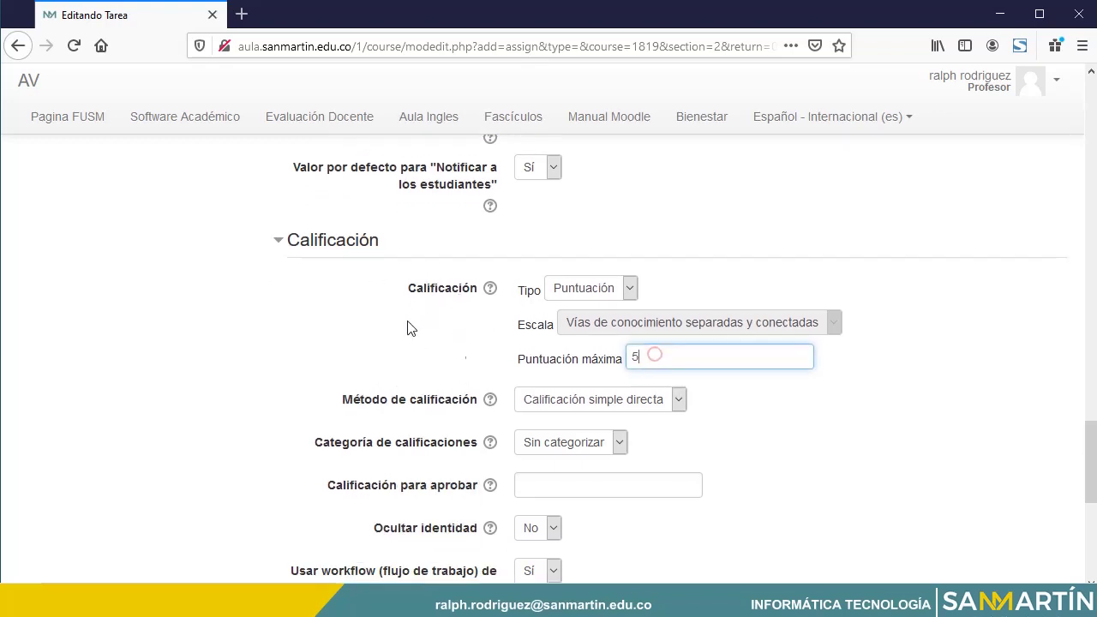
Save the assignment and return to the course page.
scroll(503, 420, "down", 2)
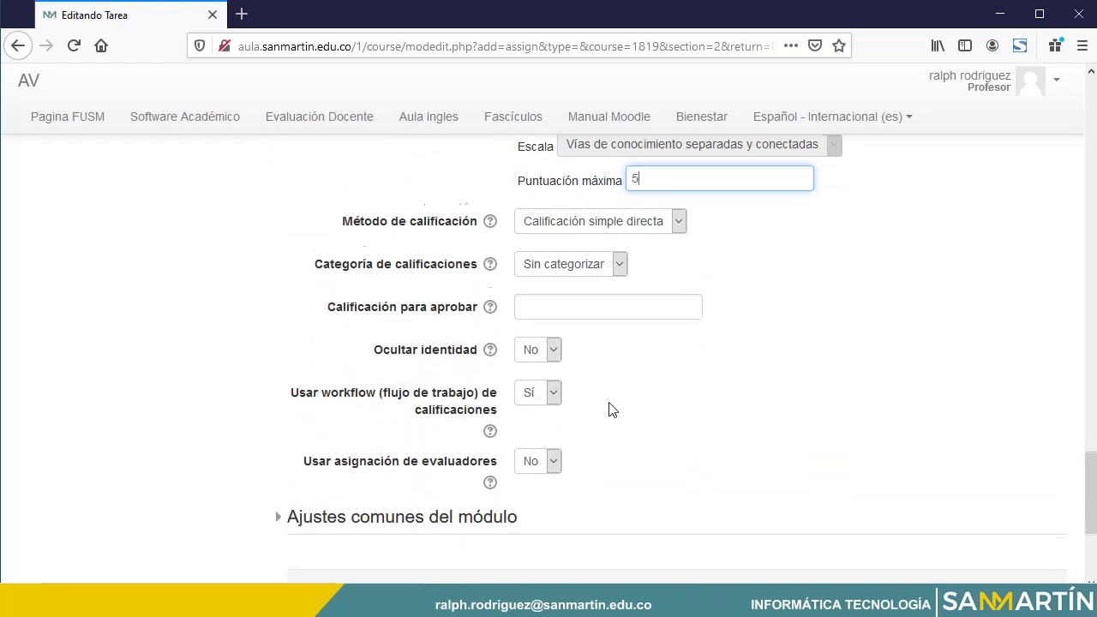
scroll(608, 409, "down", 3)
left_click(600, 356)
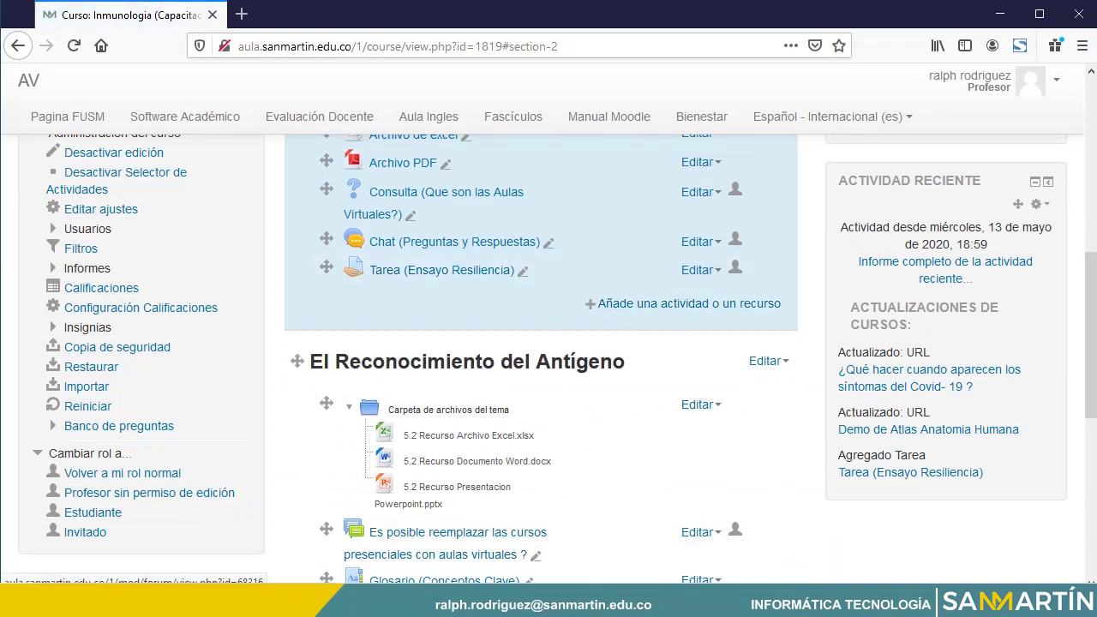
Switch to the student session in Microsoft Edge and reload the course page to show the Introducción a la Inmunobiología activities.
mouse_move(485, 604)
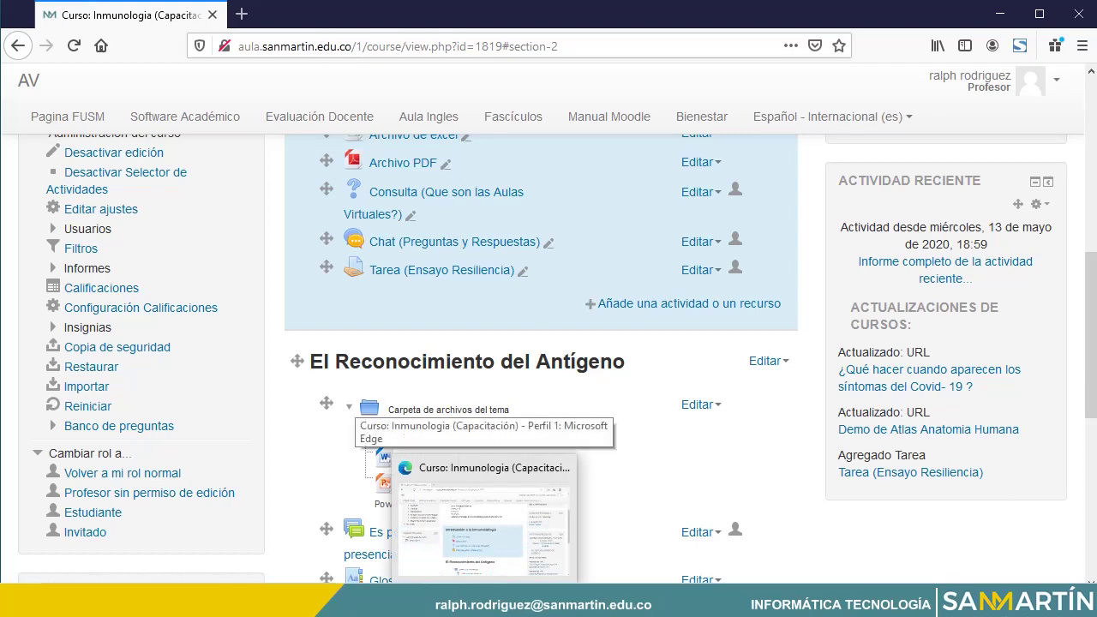
left_click(484, 522)
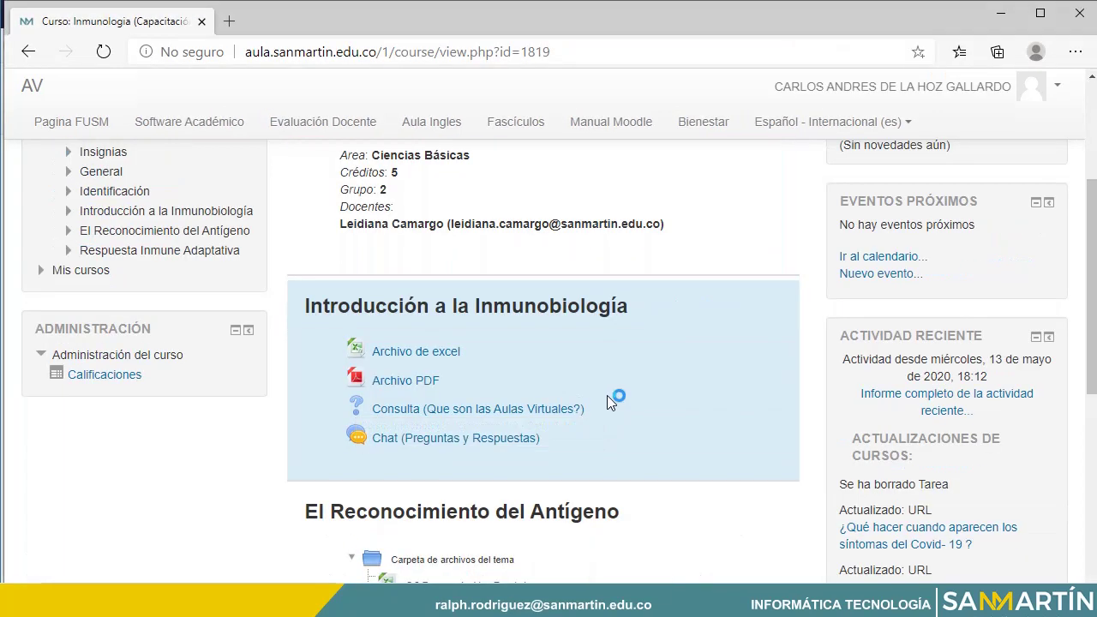
scroll(606, 394, "up", 2)
left_click(103, 53)
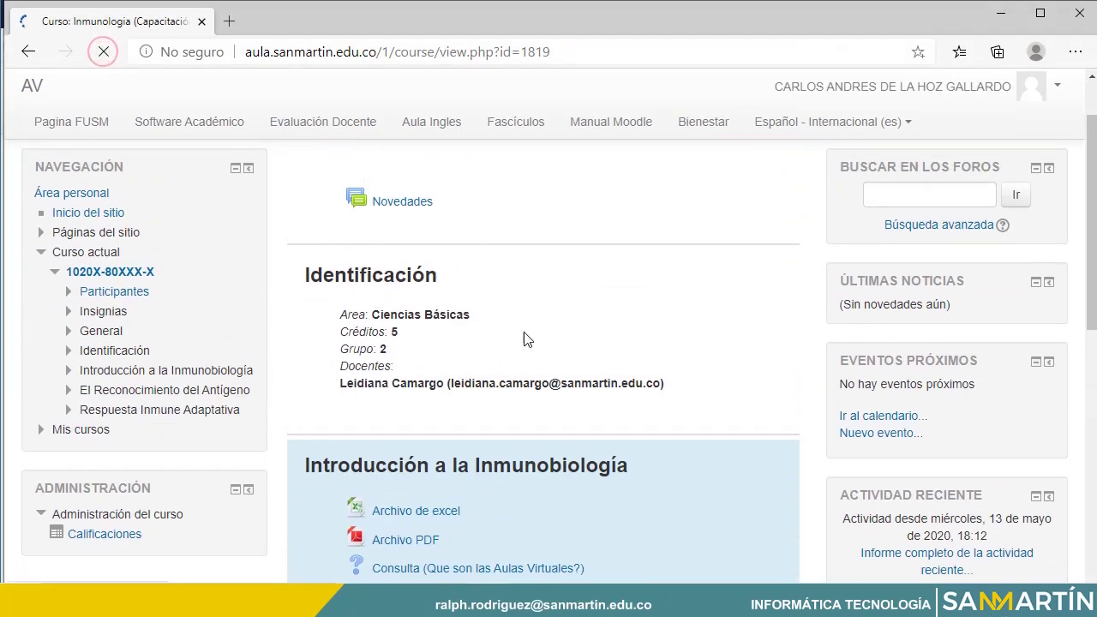
scroll(532, 342, "down", 3)
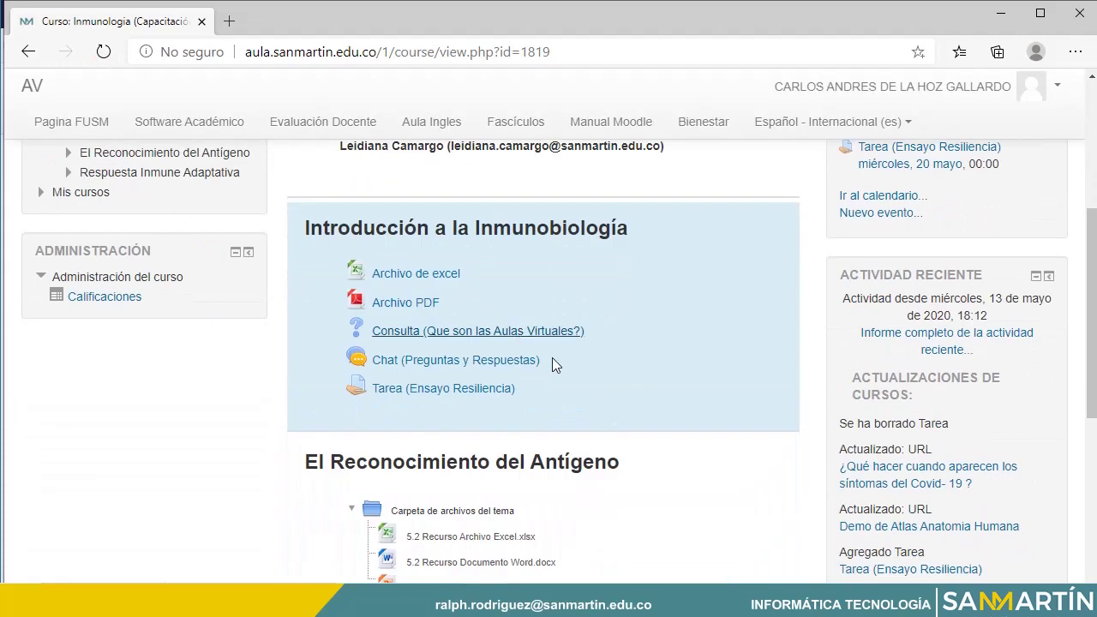
Open Tarea (Ensayo Resiliencia) as the student and examine its title, description and Estado de la entrega details.
left_click(458, 391)
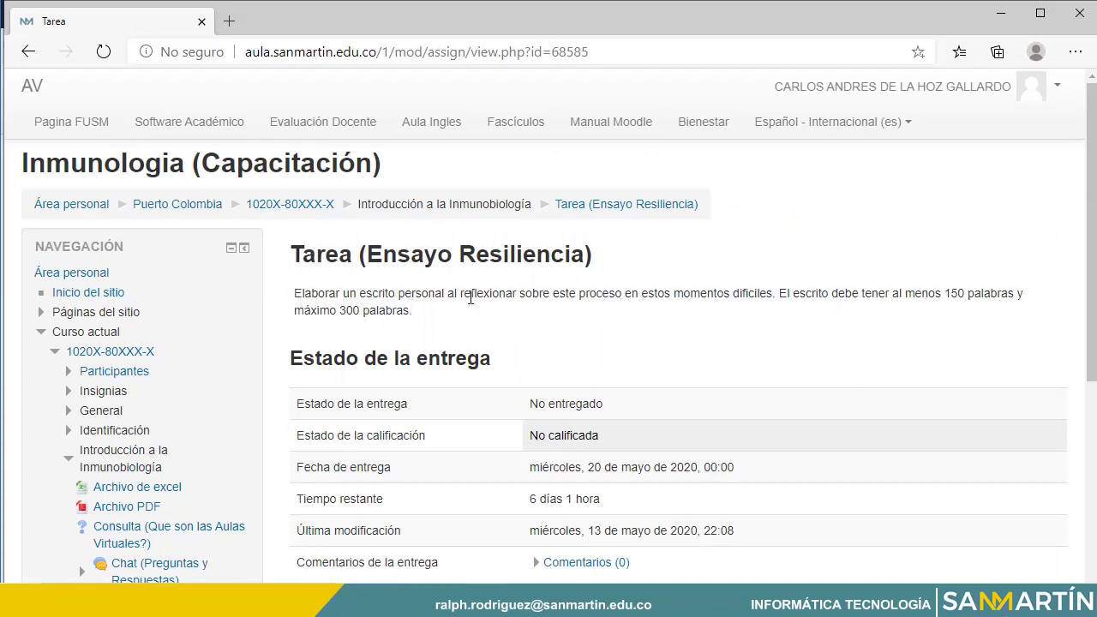
left_click_drag(462, 257, 585, 255)
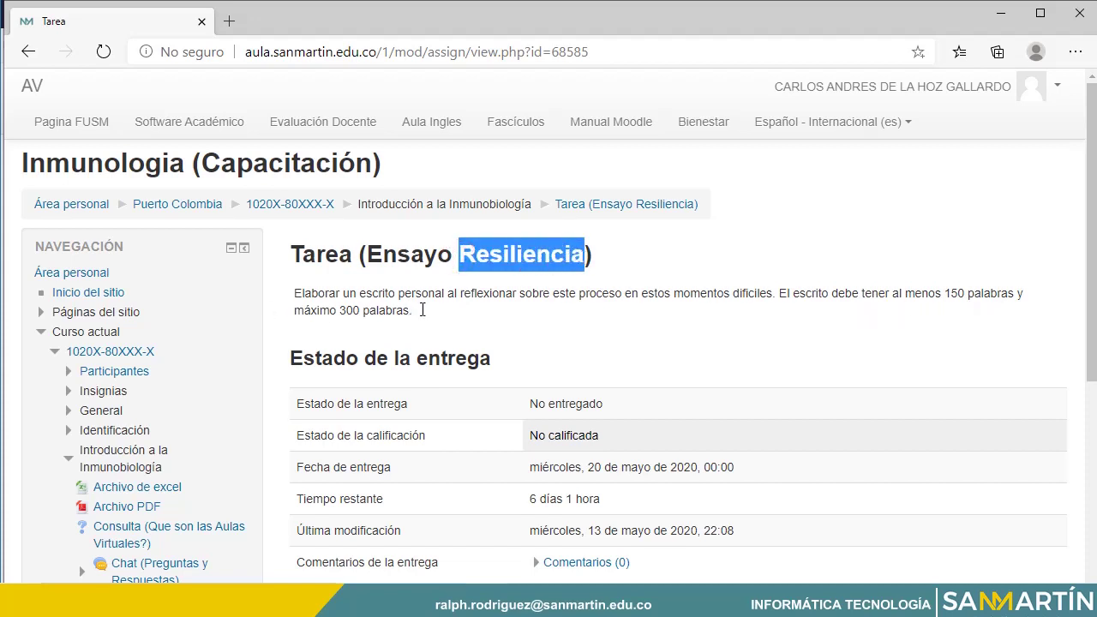
scroll(428, 300, "down", 2)
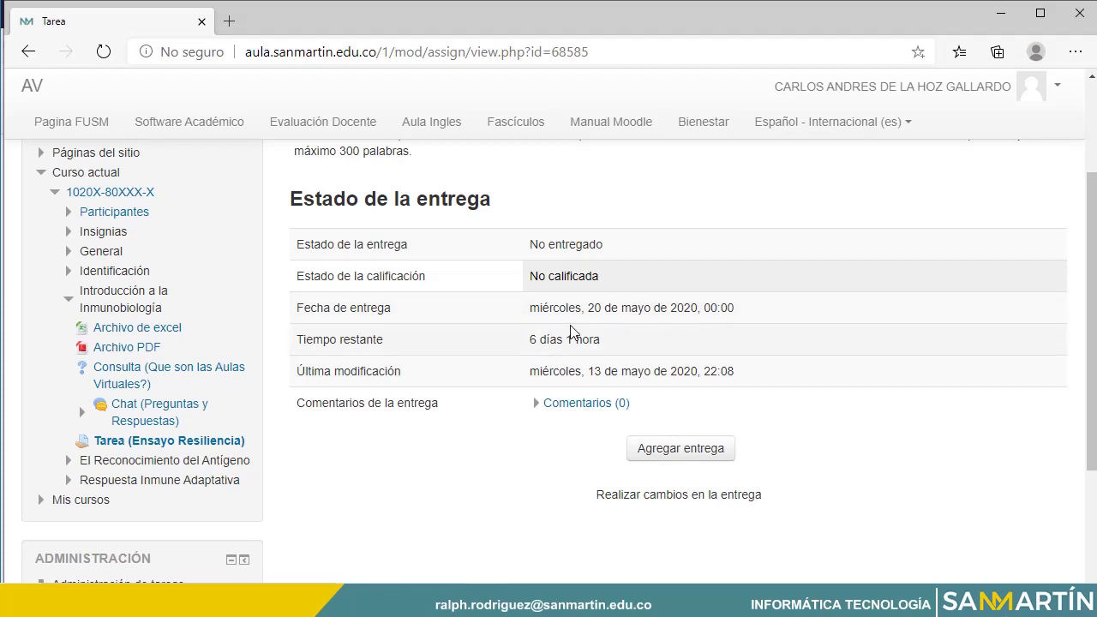
scroll(506, 364, "down", 1)
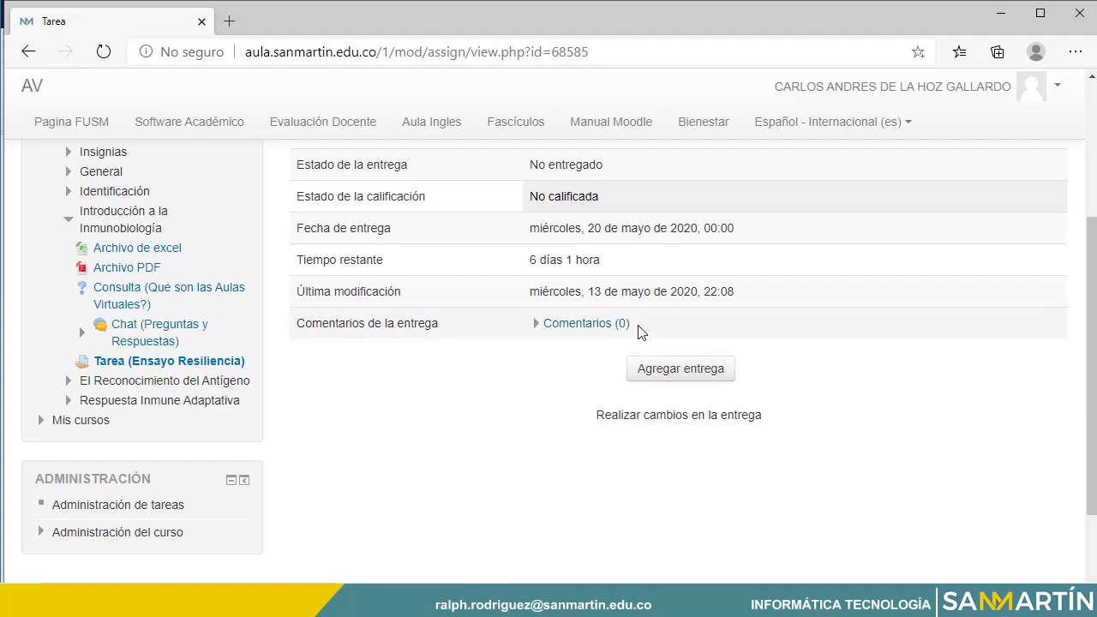
Start a submission for the assignment and paste the Respuesta Estudiante paragraphs from 6.6 Actividad Tarea.txt in Notepad++ into Texto en línea.
left_click(667, 377)
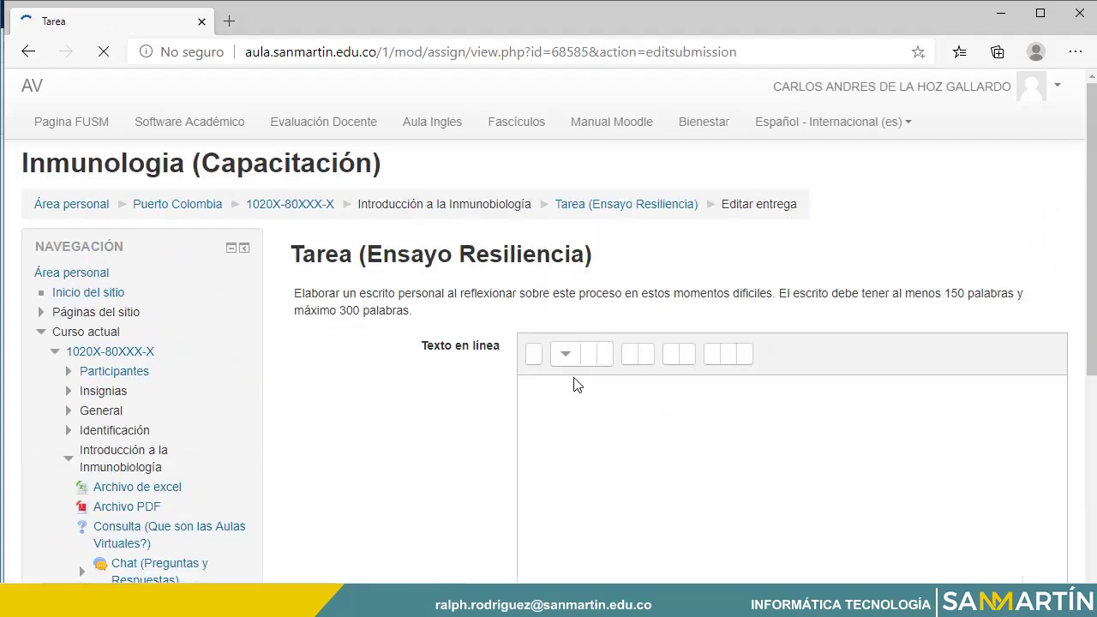
scroll(591, 360, "down", 1)
left_click(541, 310)
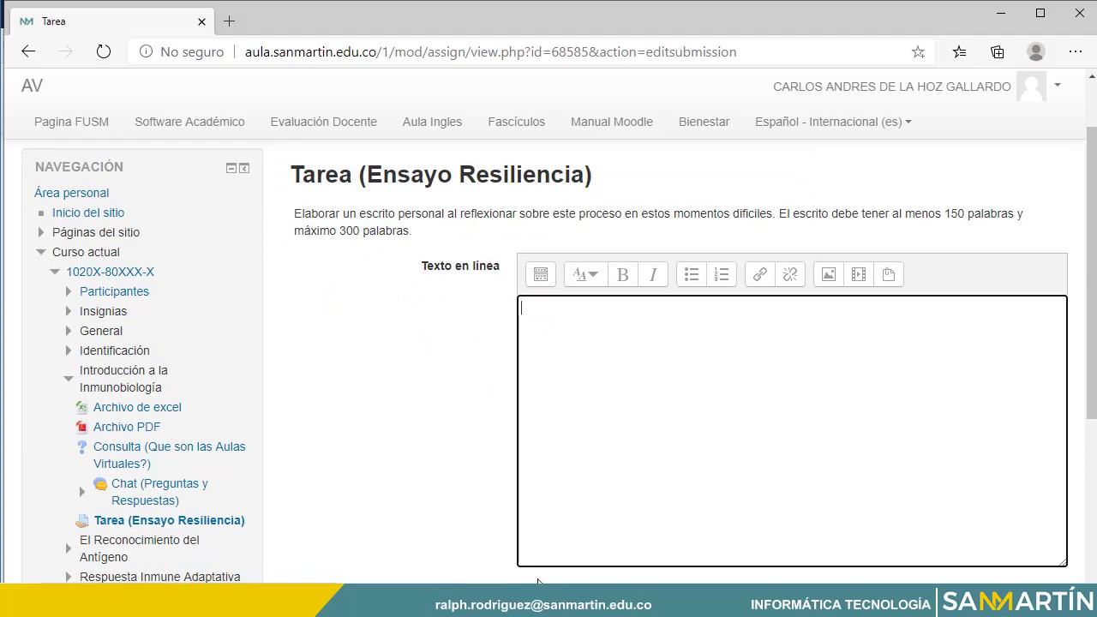
key("alt+Tab")
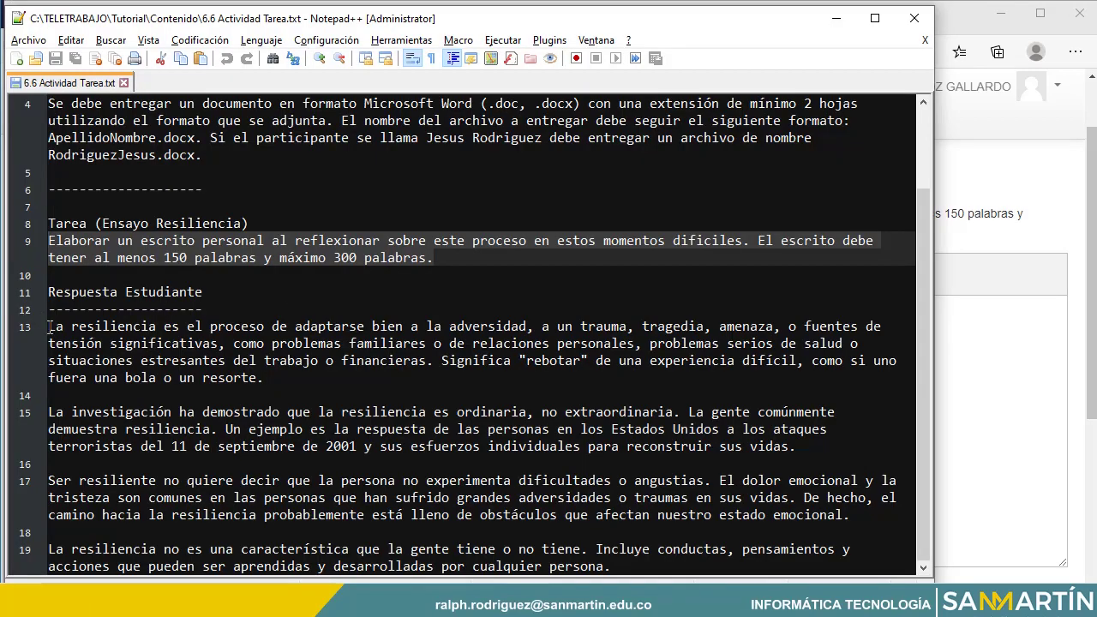
left_click_drag(49, 326, 623, 563)
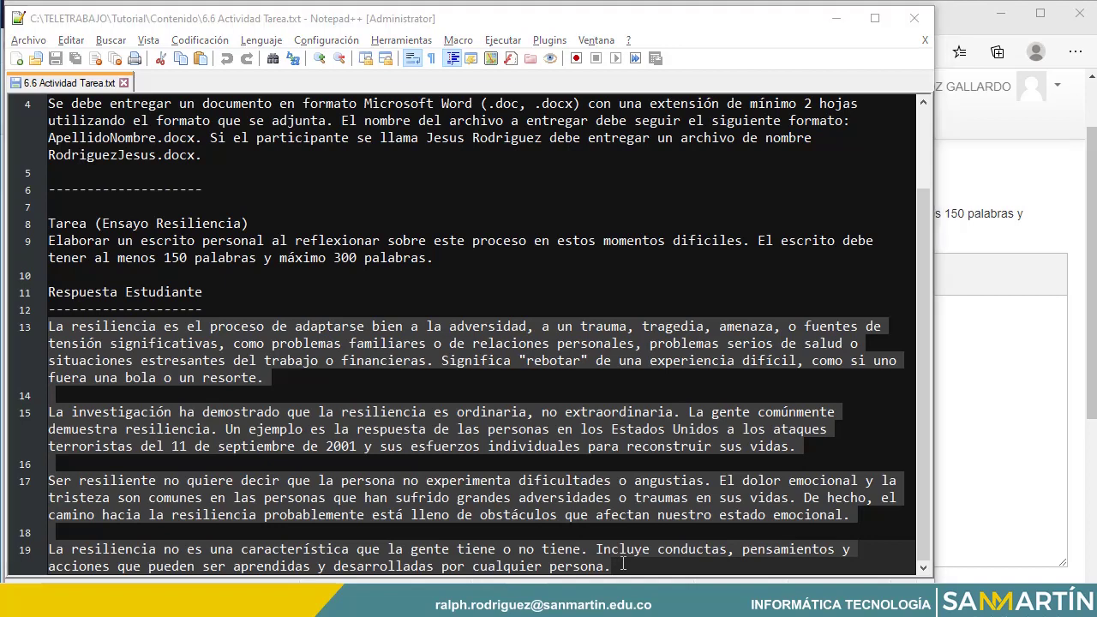
key("alt+Tab")
key("ctrl+v")
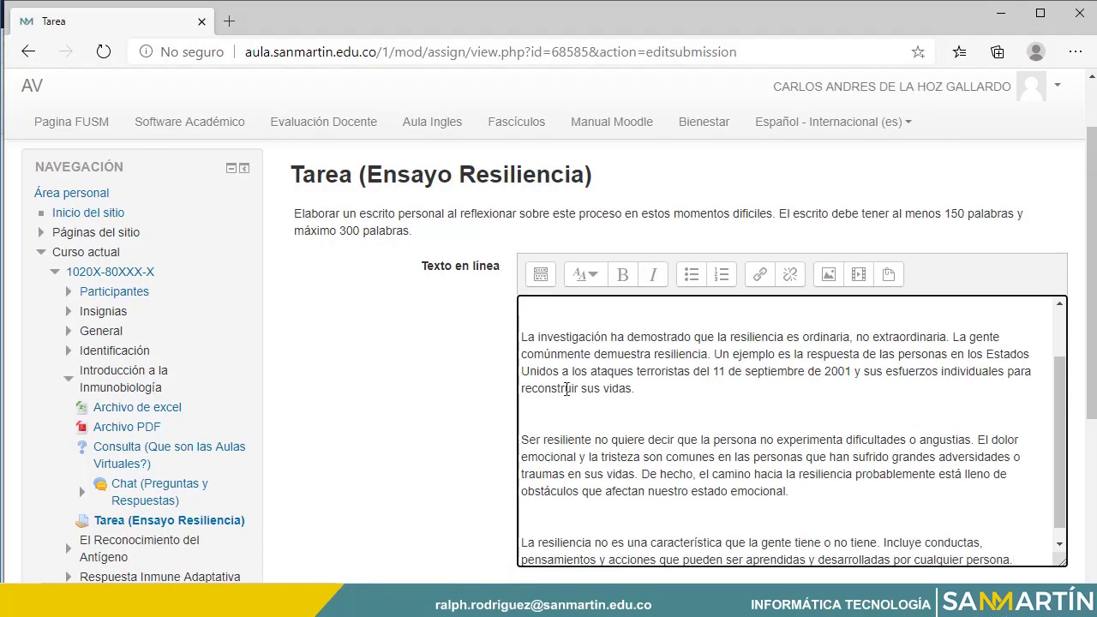
Remove the blank lines between the four pasted paragraphs in the Texto en línea answer.
scroll(562, 338, "up", 2)
left_click(533, 388)
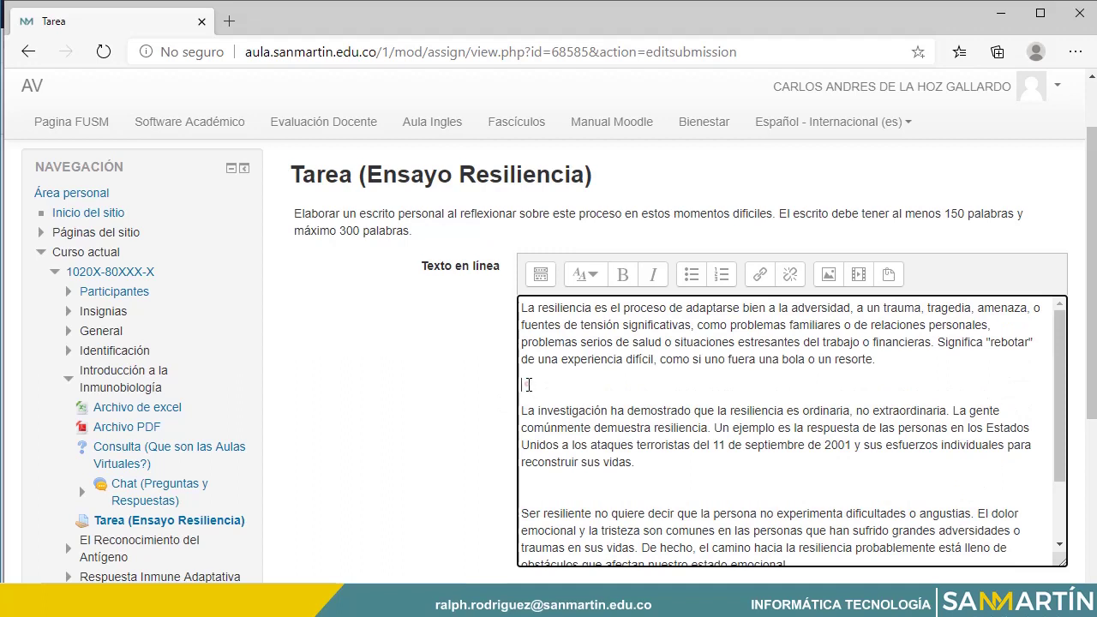
key("BackSpace")
left_click(527, 460)
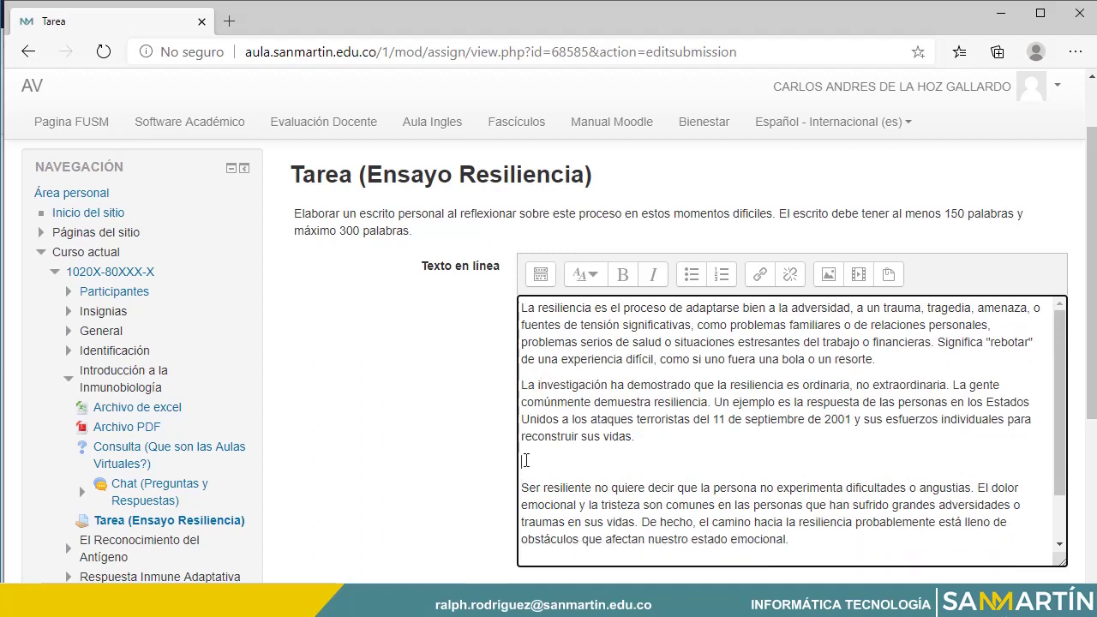
key("Delete")
scroll(522, 467, "down", 1)
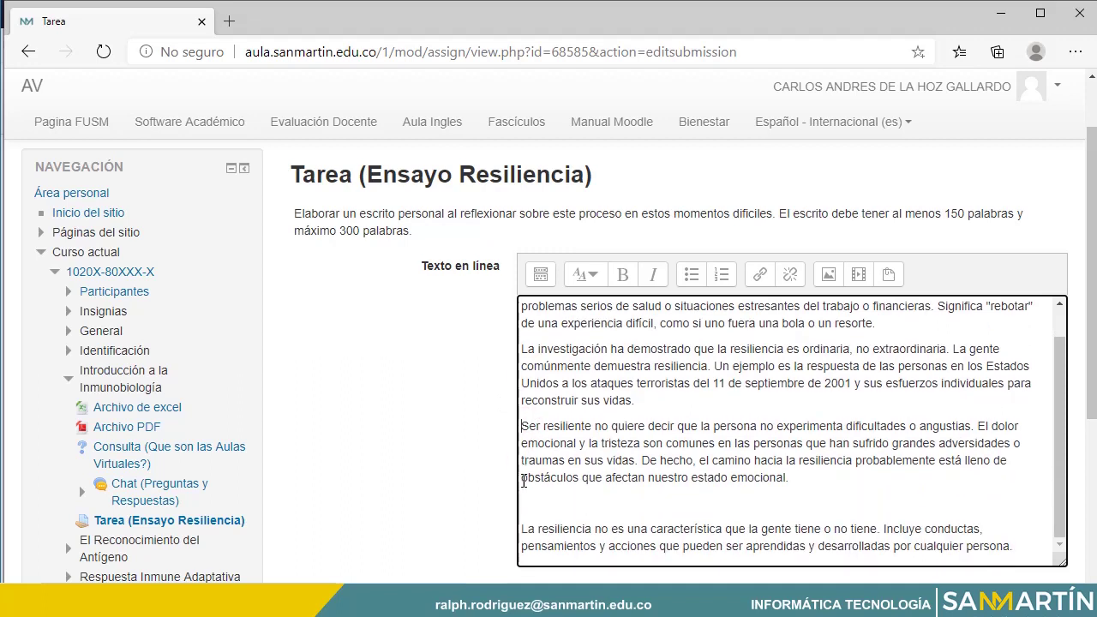
key("Delete")
scroll(524, 501, "up", 1)
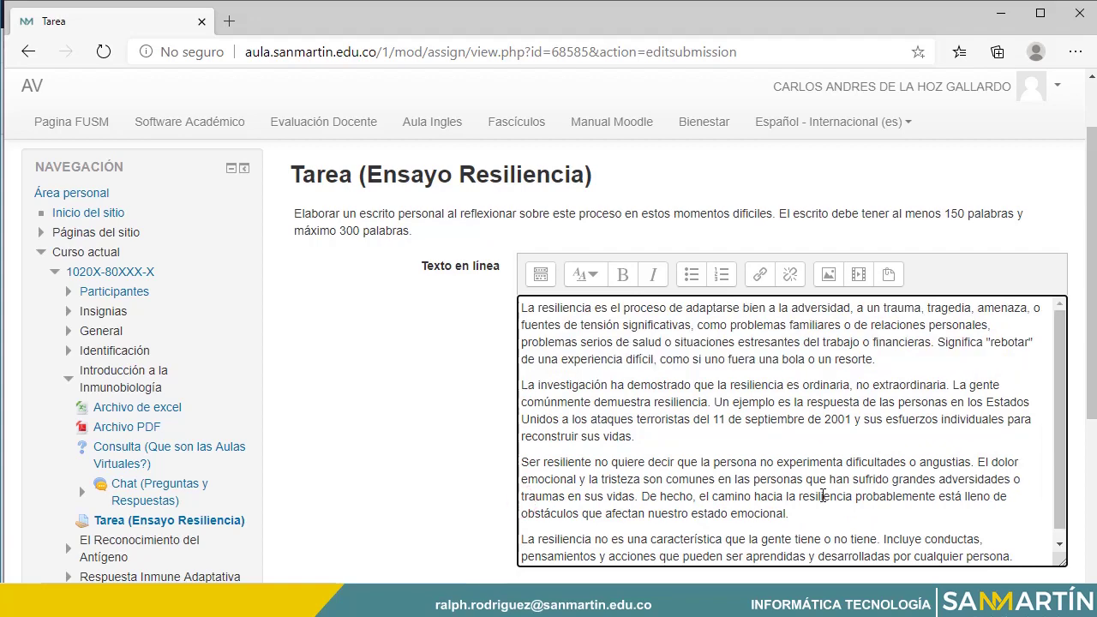
Save the Texto en línea answer as the student's draft for Tarea (Ensayo Resiliencia).
scroll(1060, 428, "down", 1)
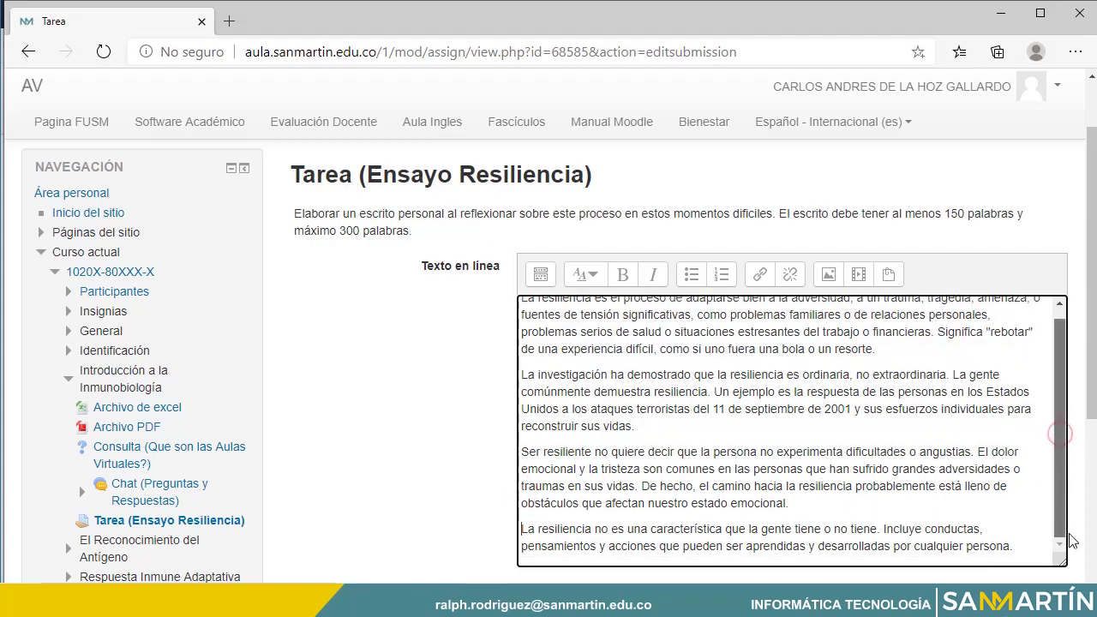
scroll(892, 463, "down", 4)
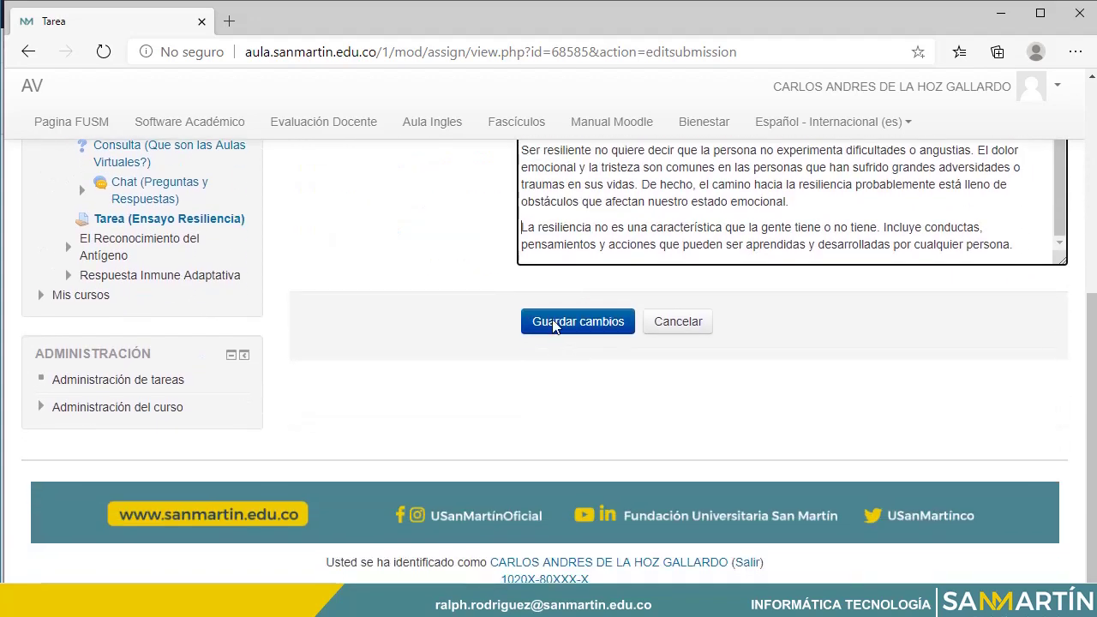
left_click(524, 324)
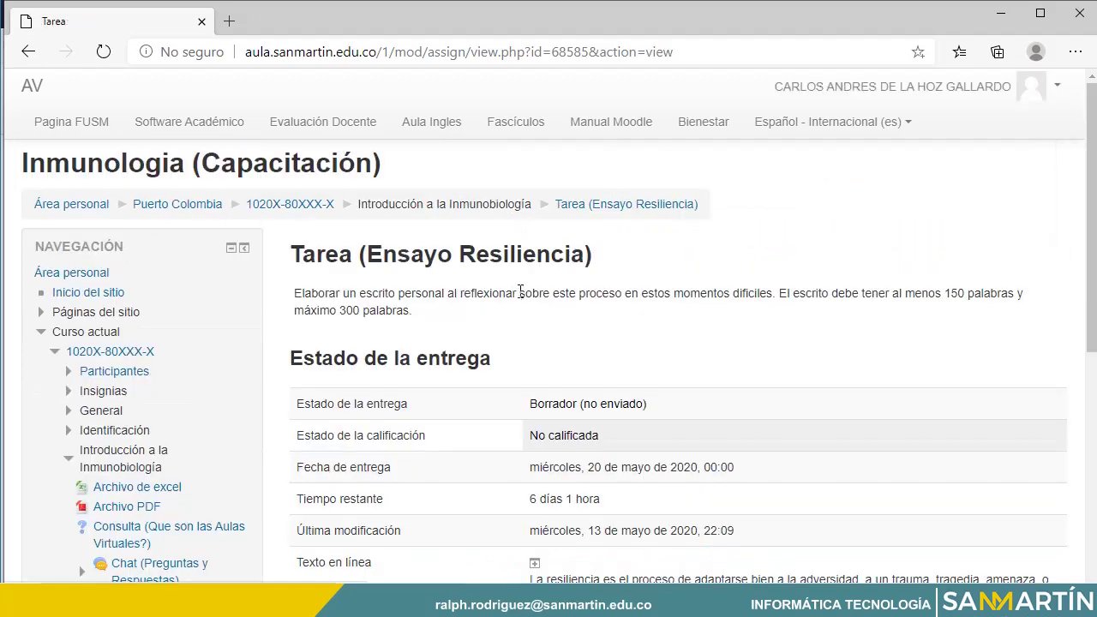
Review the saved draft's Estado de la entrega, expanding the full Texto en línea answer and collapsing it again.
scroll(478, 380, "down", 2)
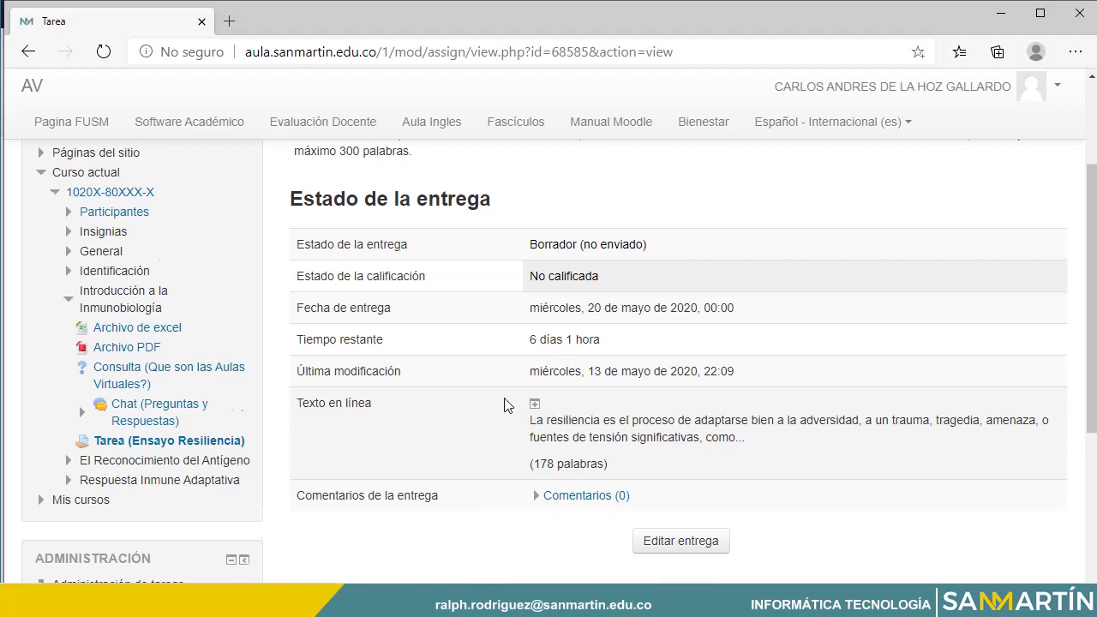
scroll(509, 406, "down", 1)
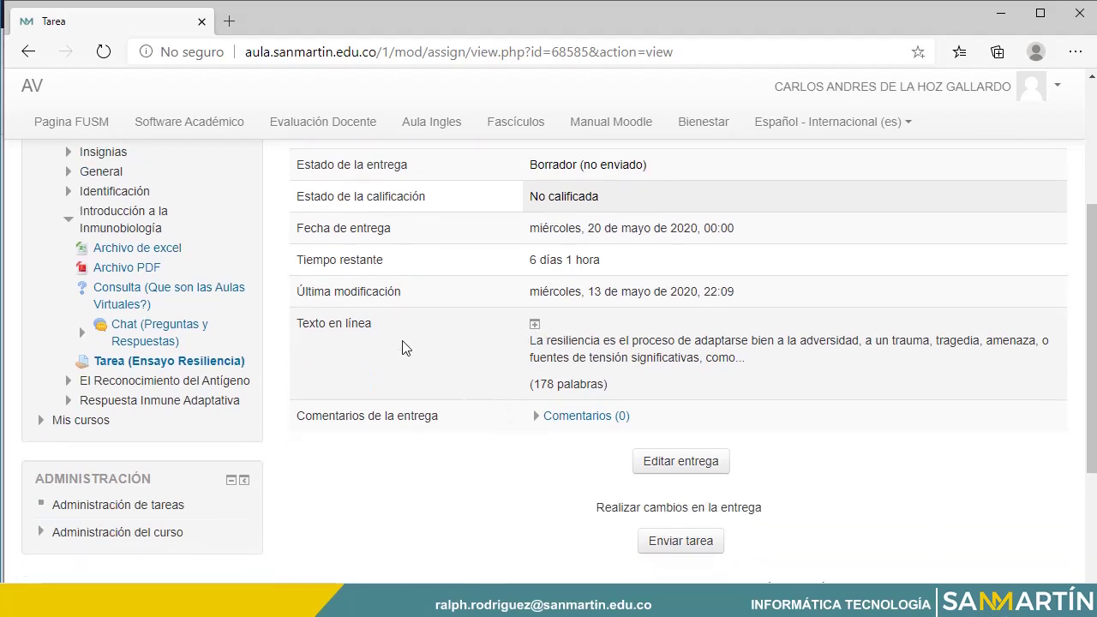
left_click(535, 329)
scroll(638, 446, "down", 3)
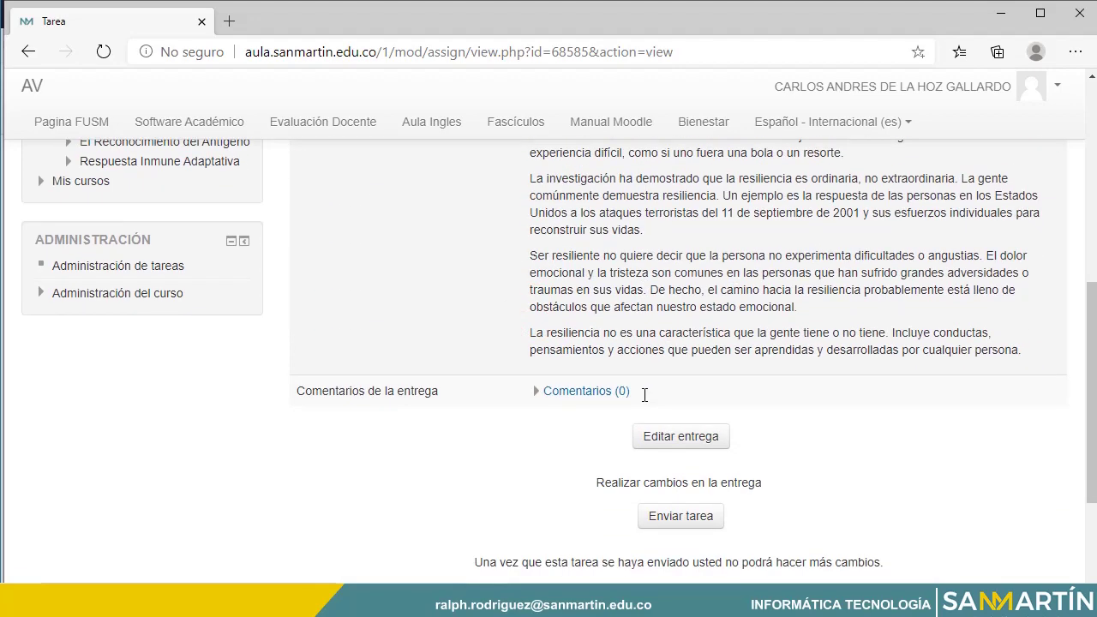
scroll(595, 278, "up", 2)
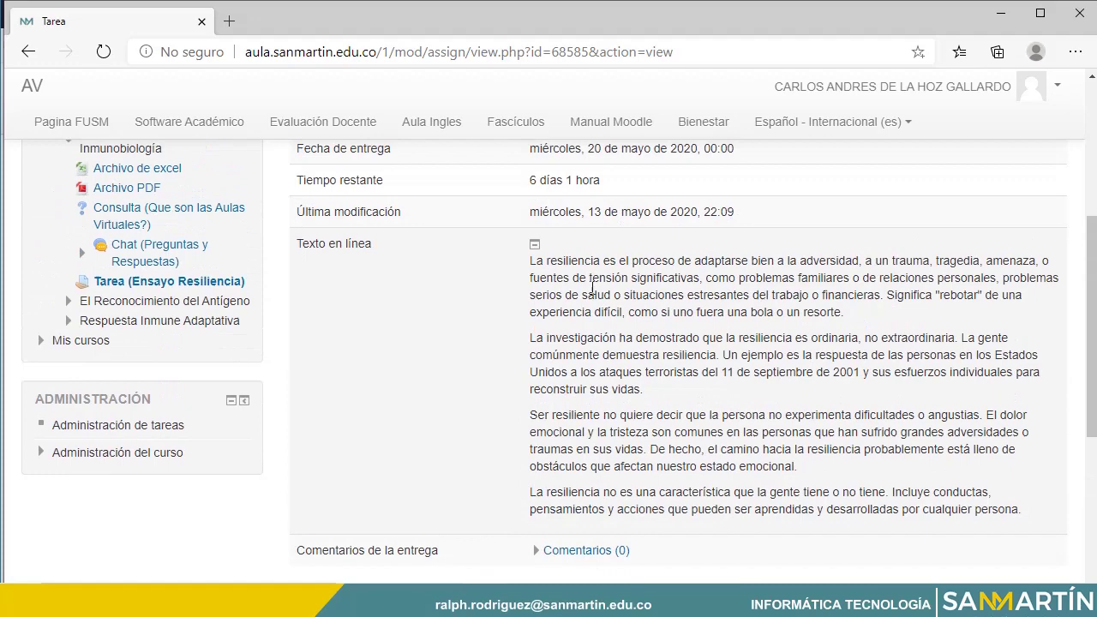
left_click(534, 245)
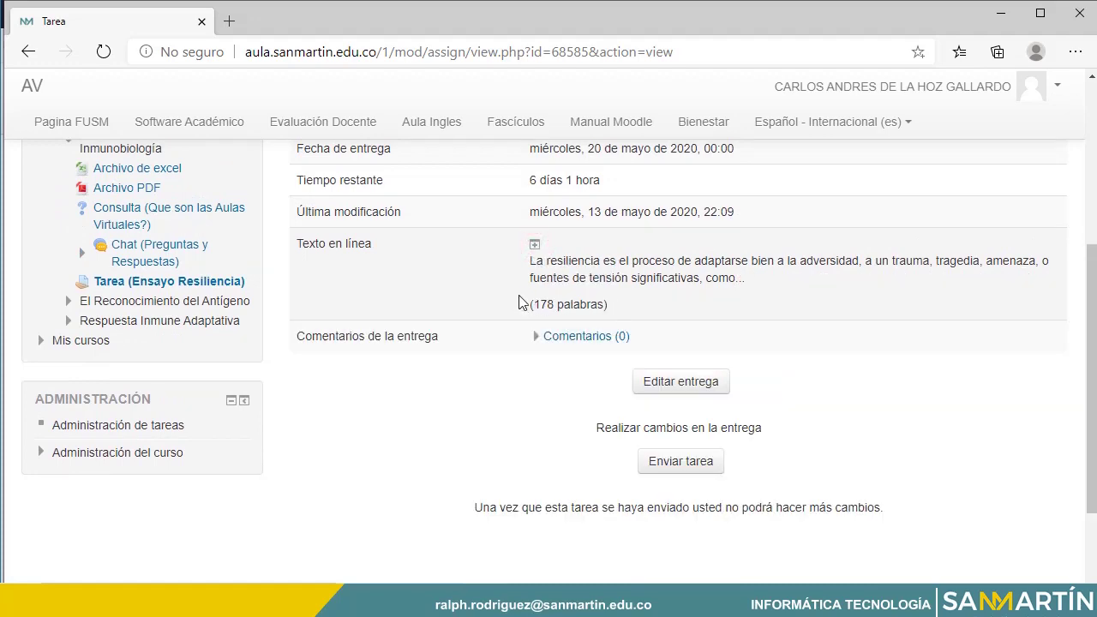
scroll(526, 305, "up", 3)
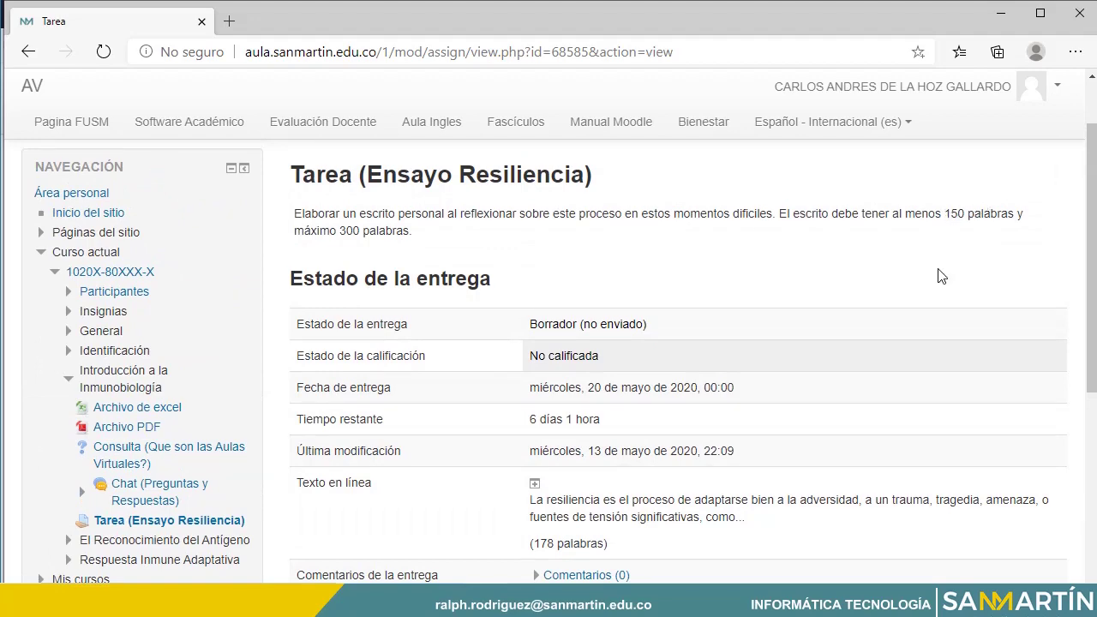
Submit the essay for grading with the statement that the work is the student's own accepted.
scroll(639, 293, "down", 3)
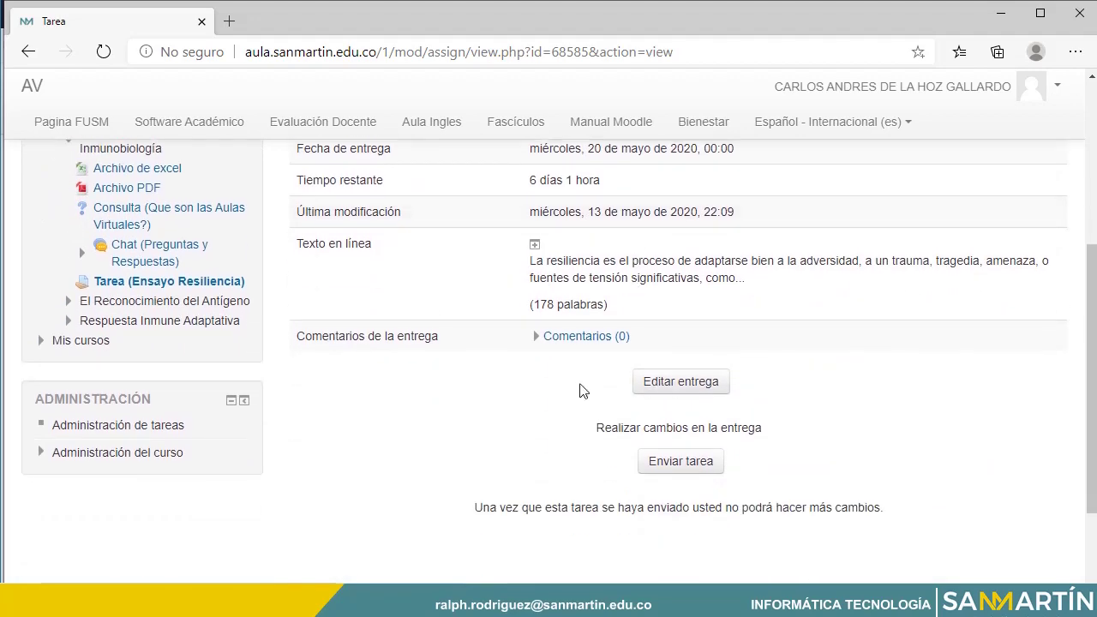
scroll(582, 391, "down", 1)
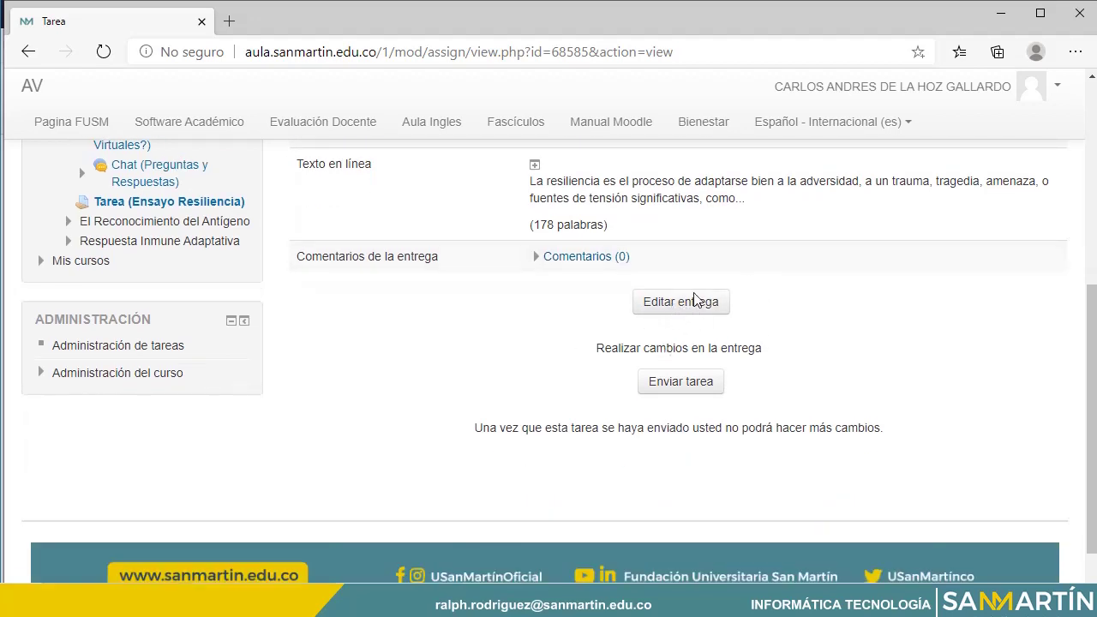
left_click(677, 388)
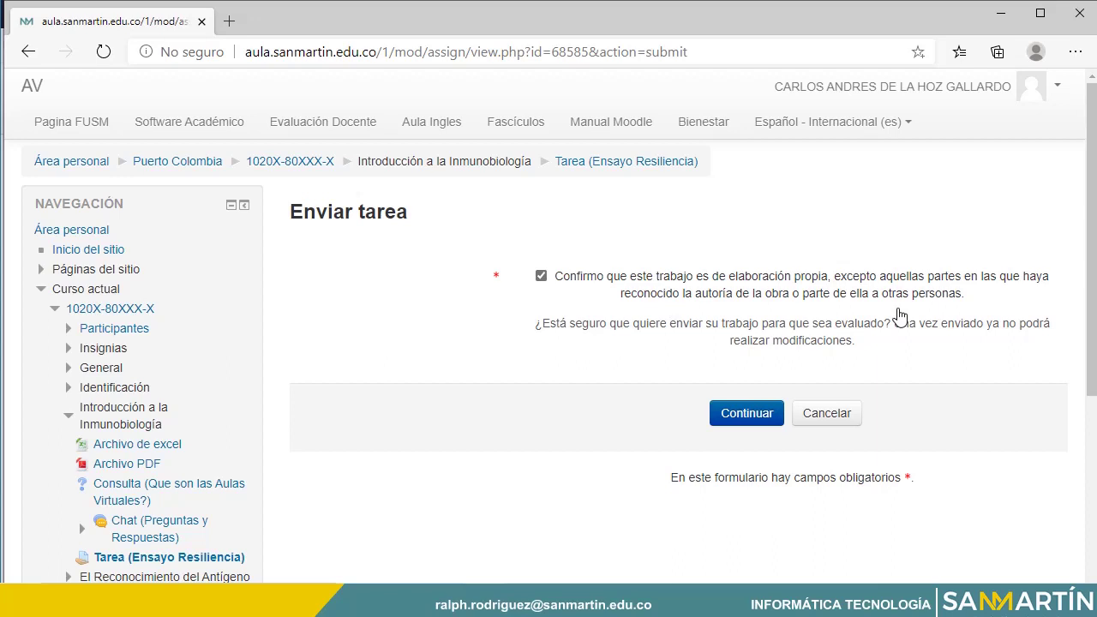
left_click(738, 418)
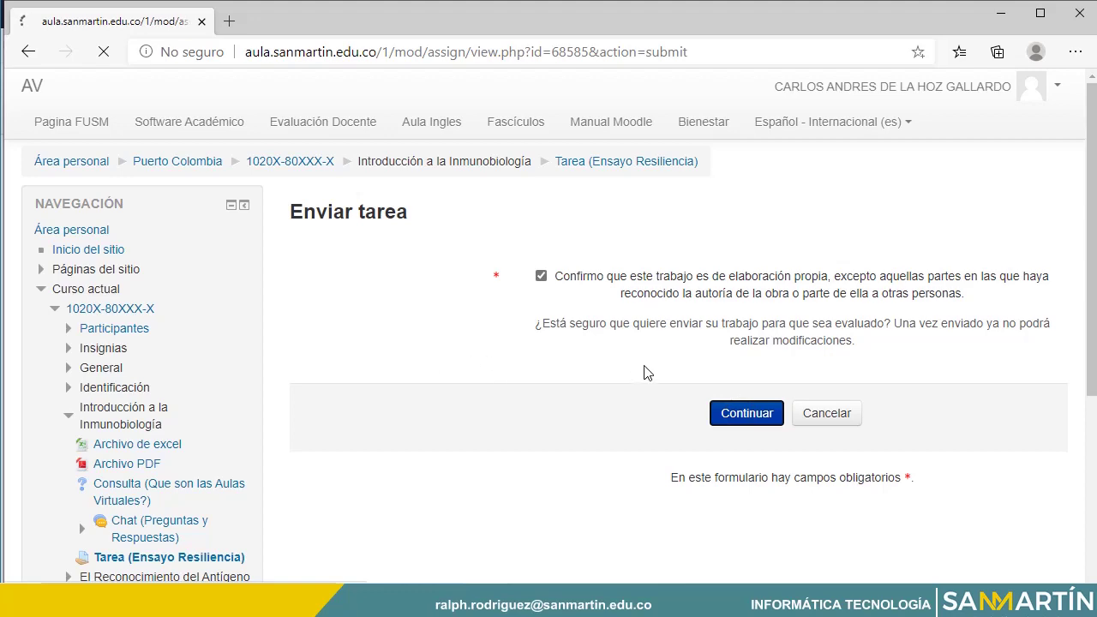
Examine the Estado de la entrega details of the submitted essay and return to the 1020X-80XXX-X course page.
scroll(515, 429, "down", 2)
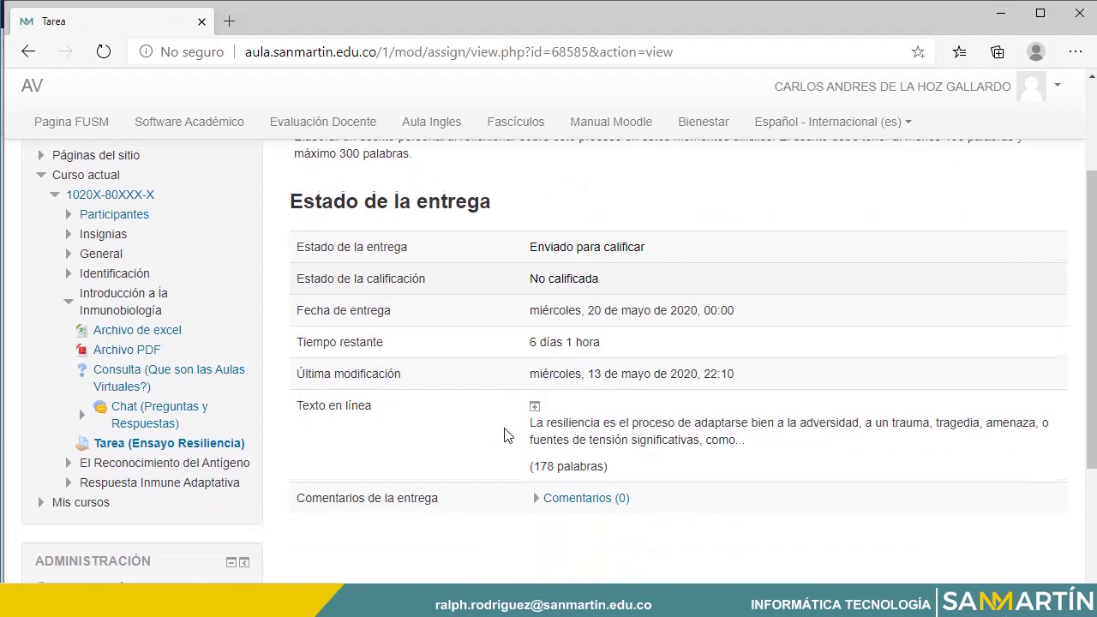
scroll(505, 433, "down", 3)
scroll(505, 434, "up", 3)
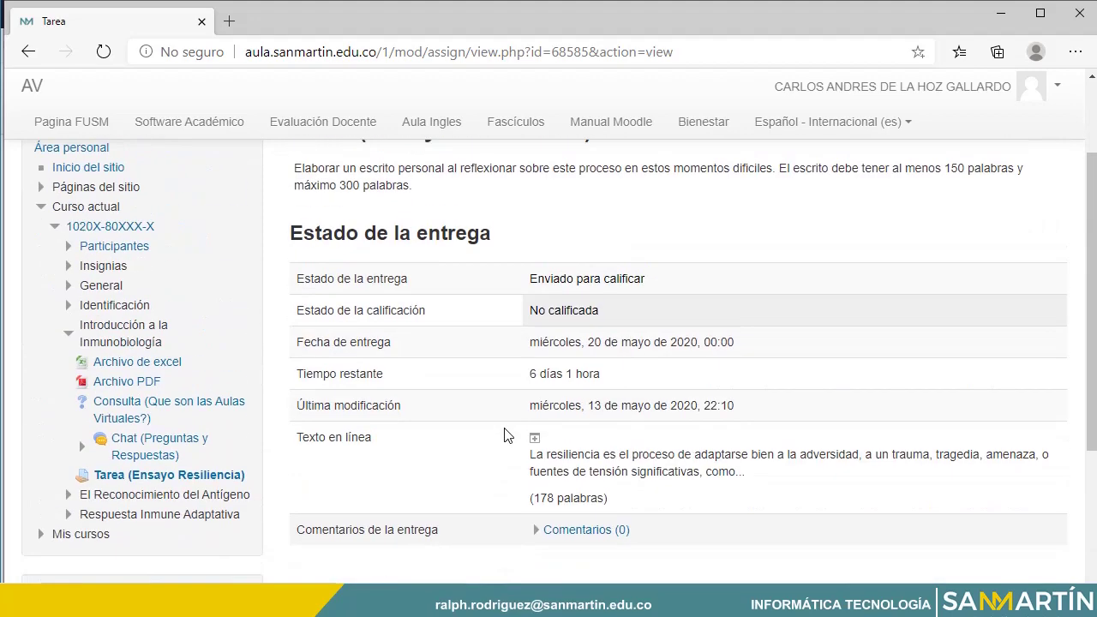
scroll(505, 435, "down", 2)
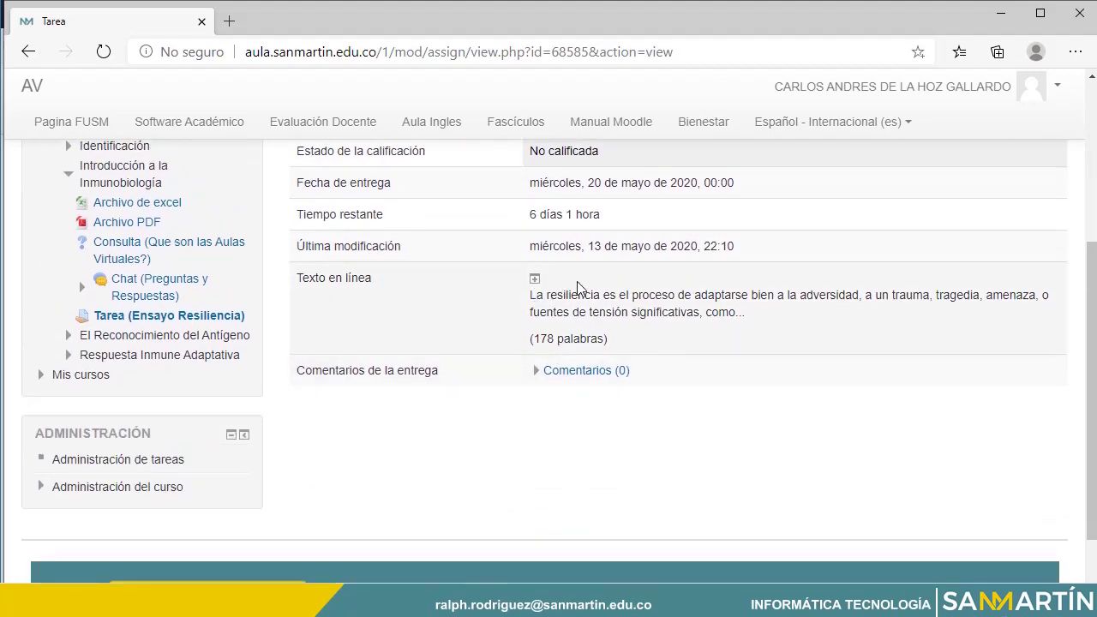
scroll(504, 306, "up", 3)
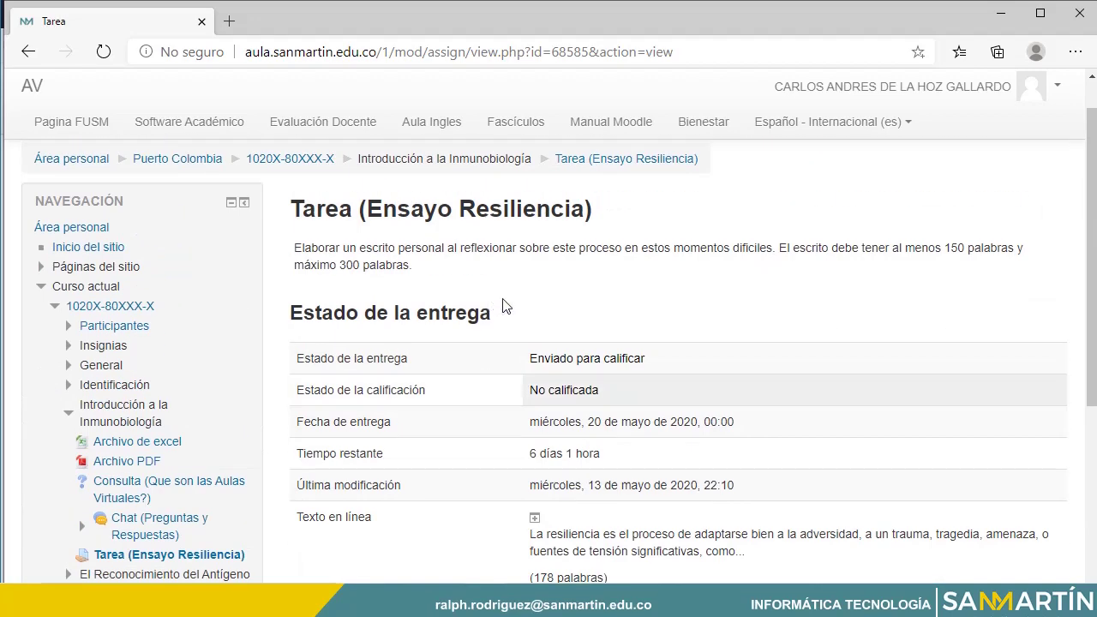
left_click(310, 157)
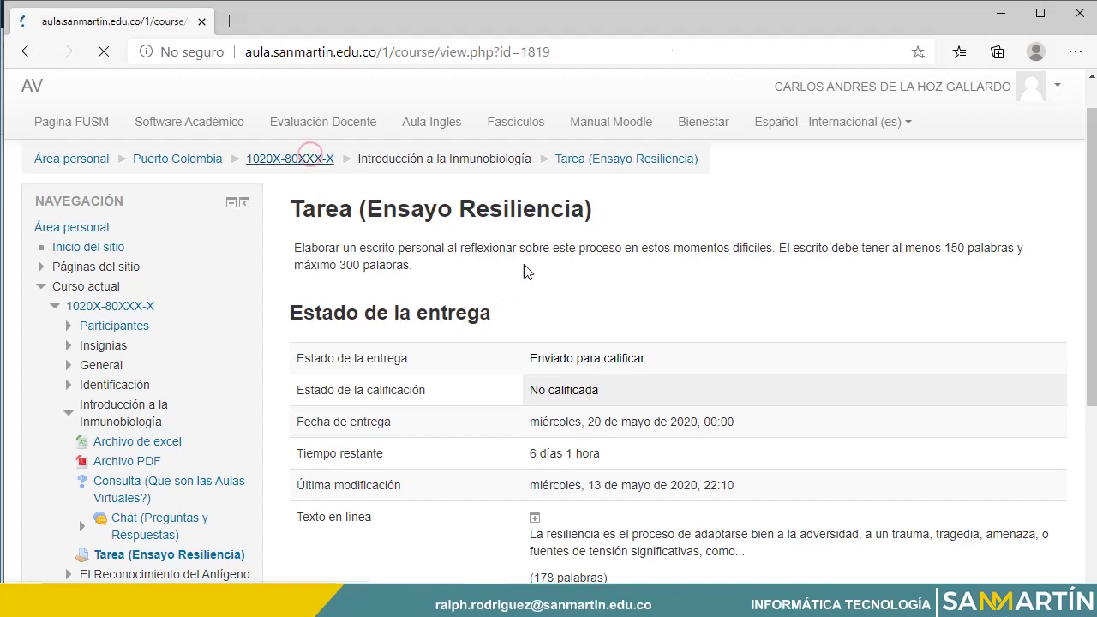
scroll(477, 376, "down", 5)
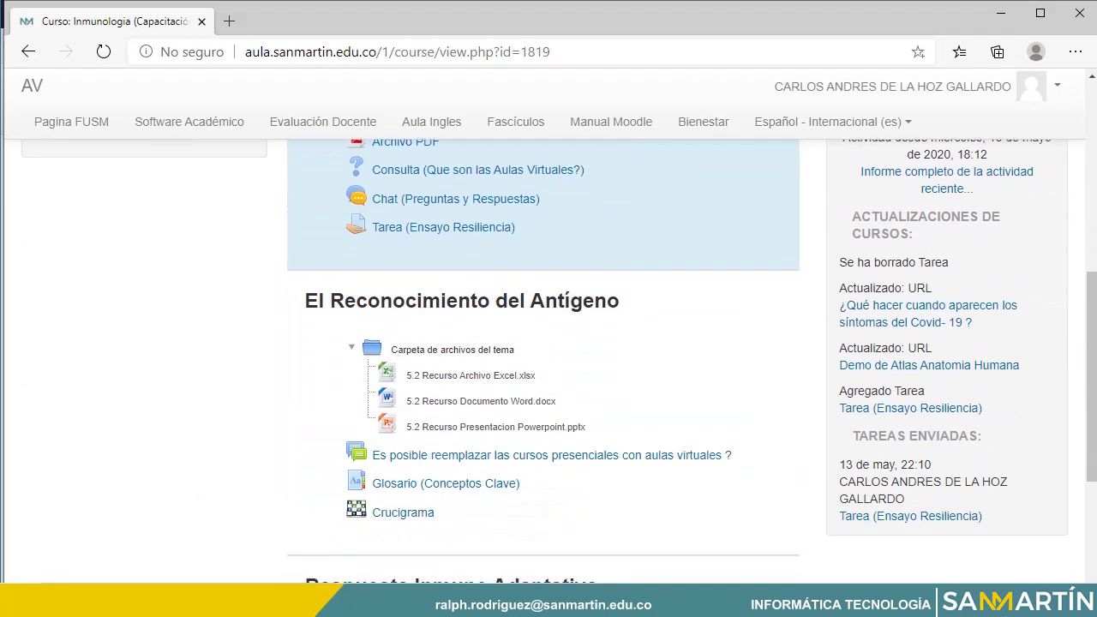
Switch to the teacher session in Firefox, open Tarea (Ensayo Resiliencia) and examine its Sumario de calificaciones.
left_click(420, 600)
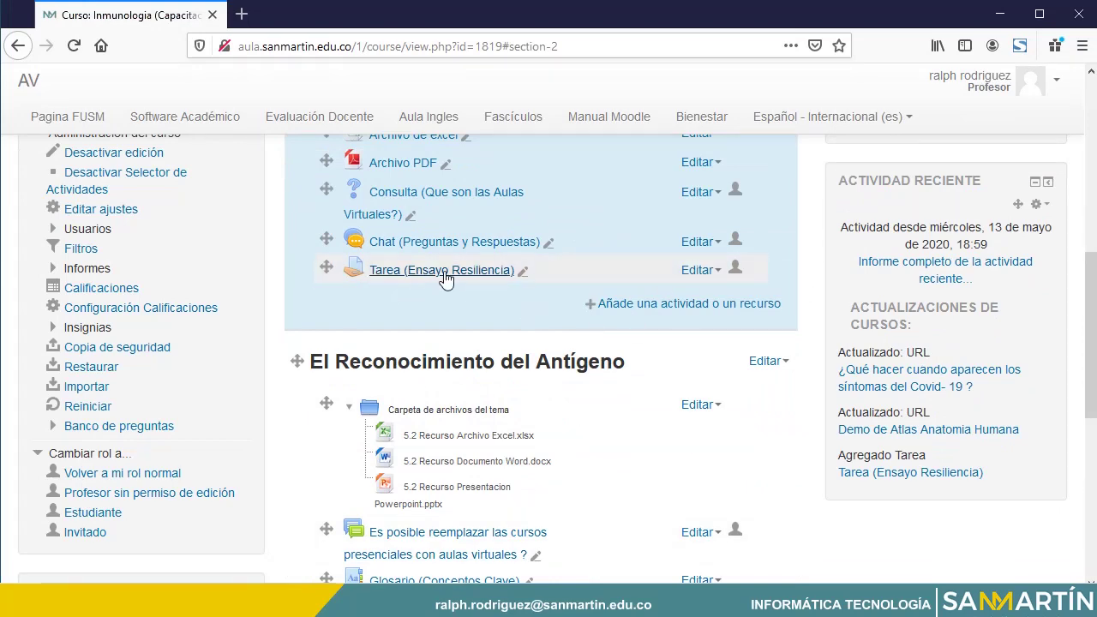
scroll(442, 287, "up", 3)
scroll(430, 315, "down", 2)
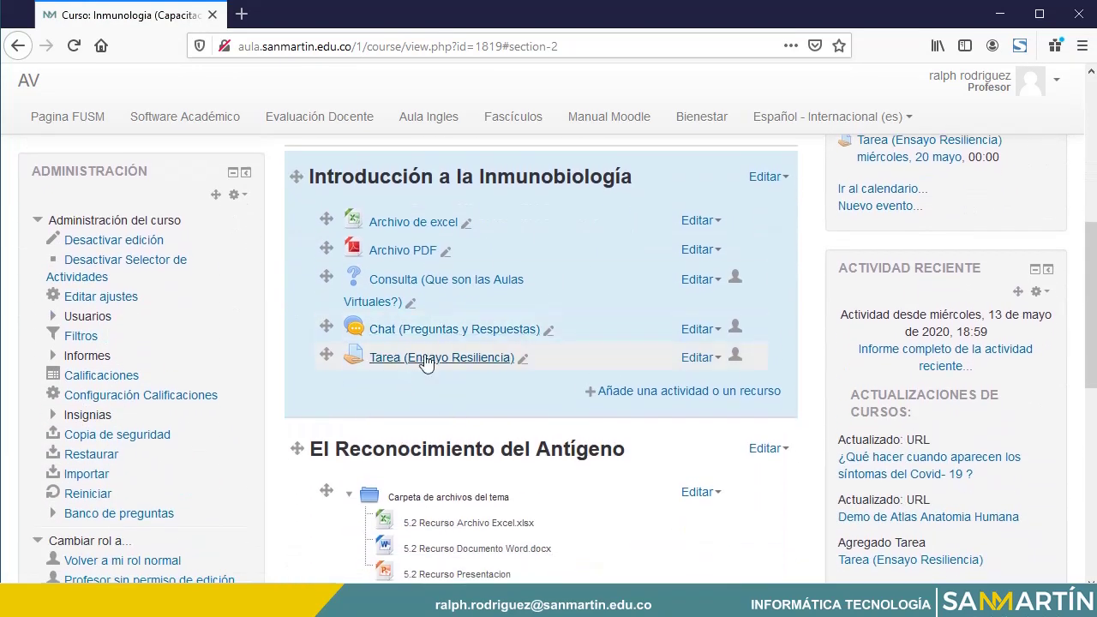
left_click(428, 364)
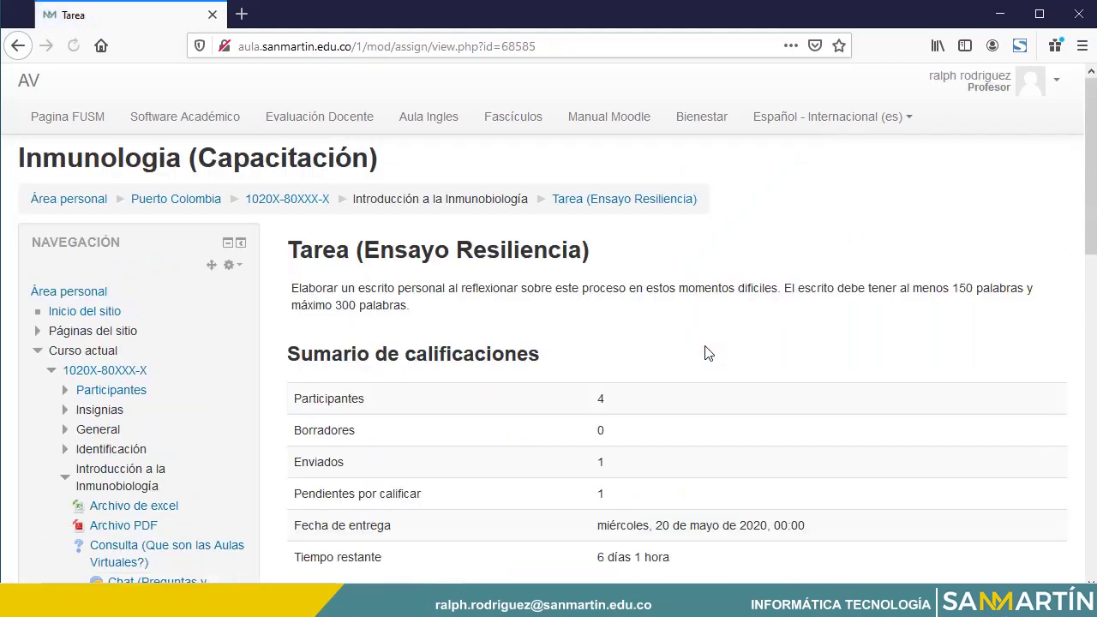
scroll(708, 353, "down", 1)
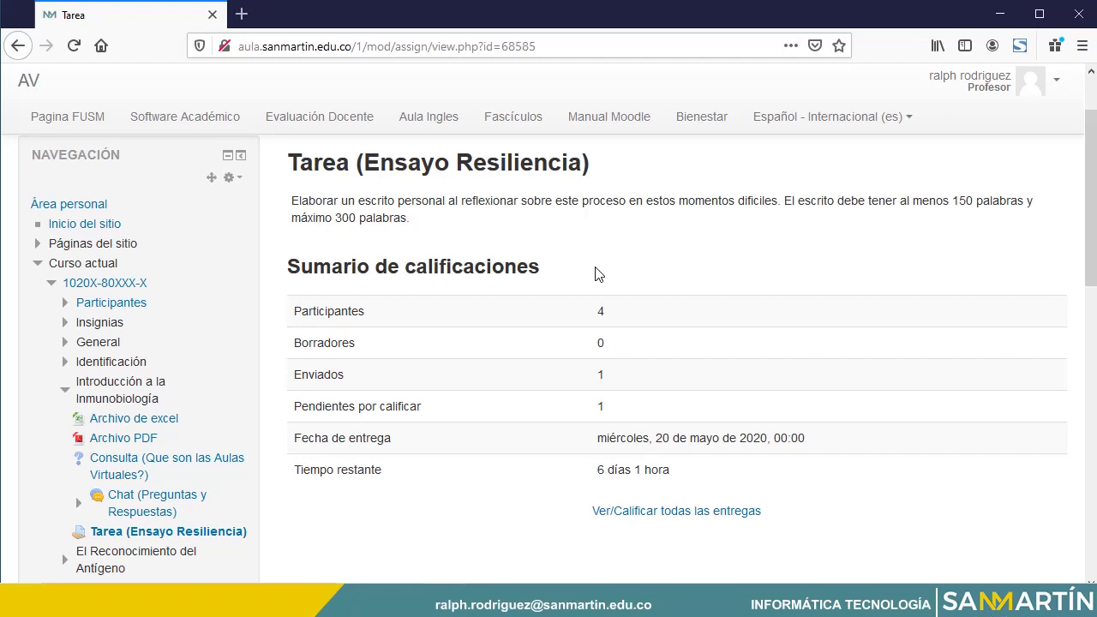
double_click(600, 374)
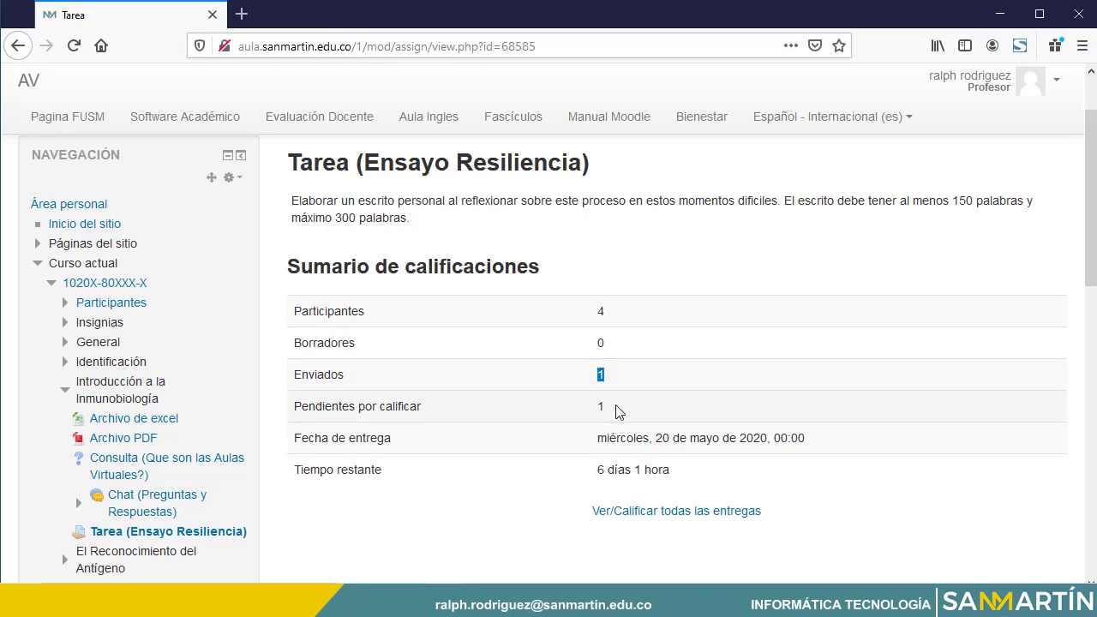
scroll(619, 412, "down", 3)
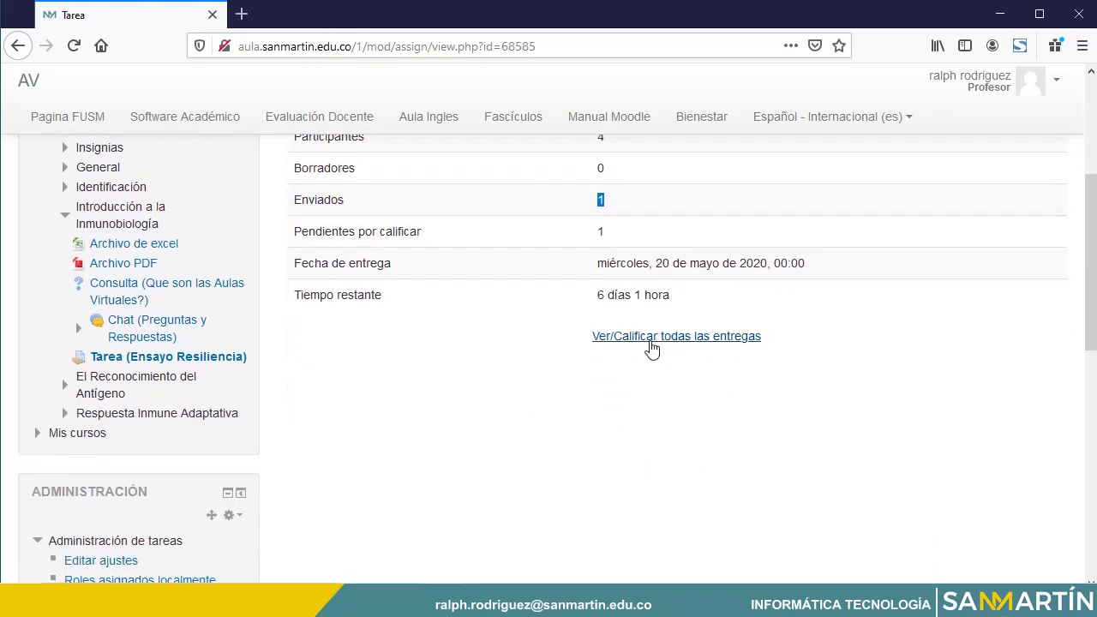
Open the list for viewing and grading all submissions and examine each student's status, online text and comments columns.
left_click(637, 341)
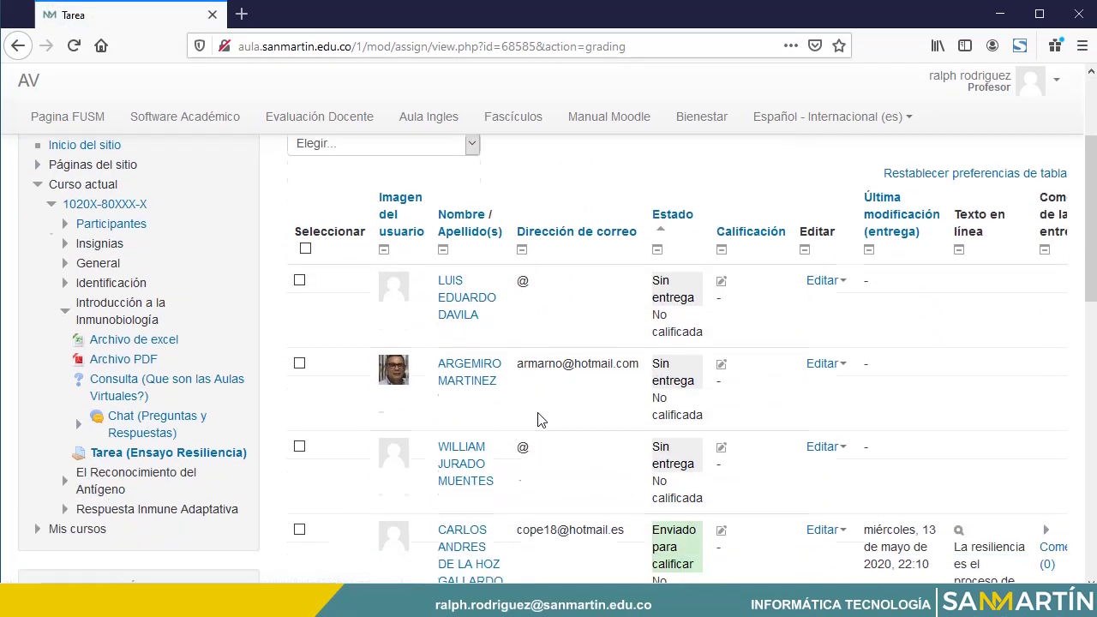
scroll(538, 420, "down", 5)
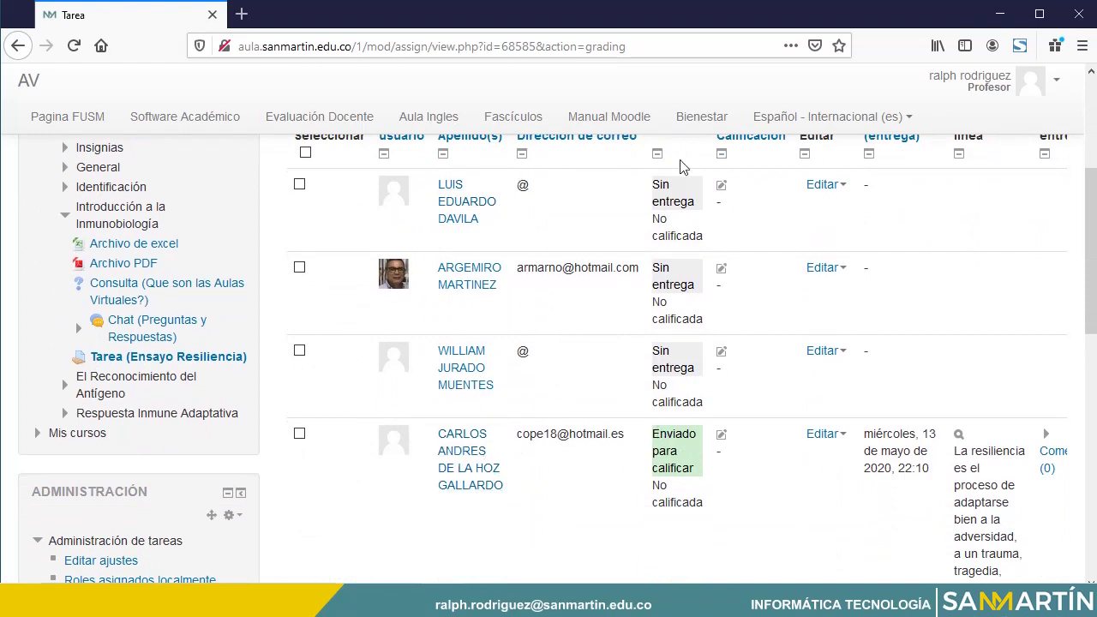
scroll(506, 467, "down", 4)
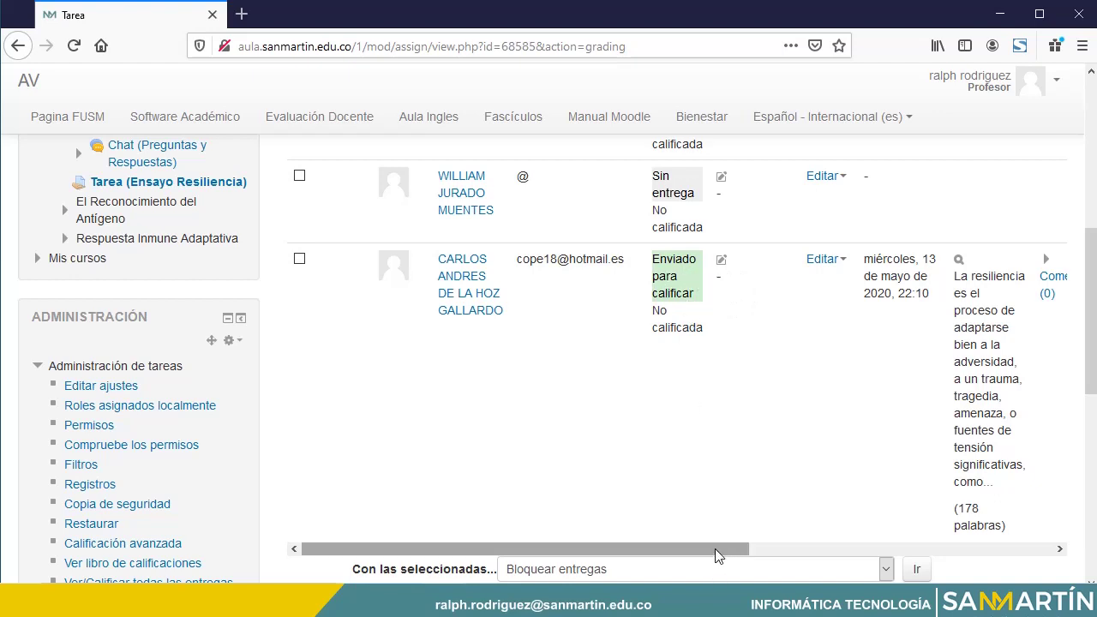
left_click_drag(714, 548, 902, 557)
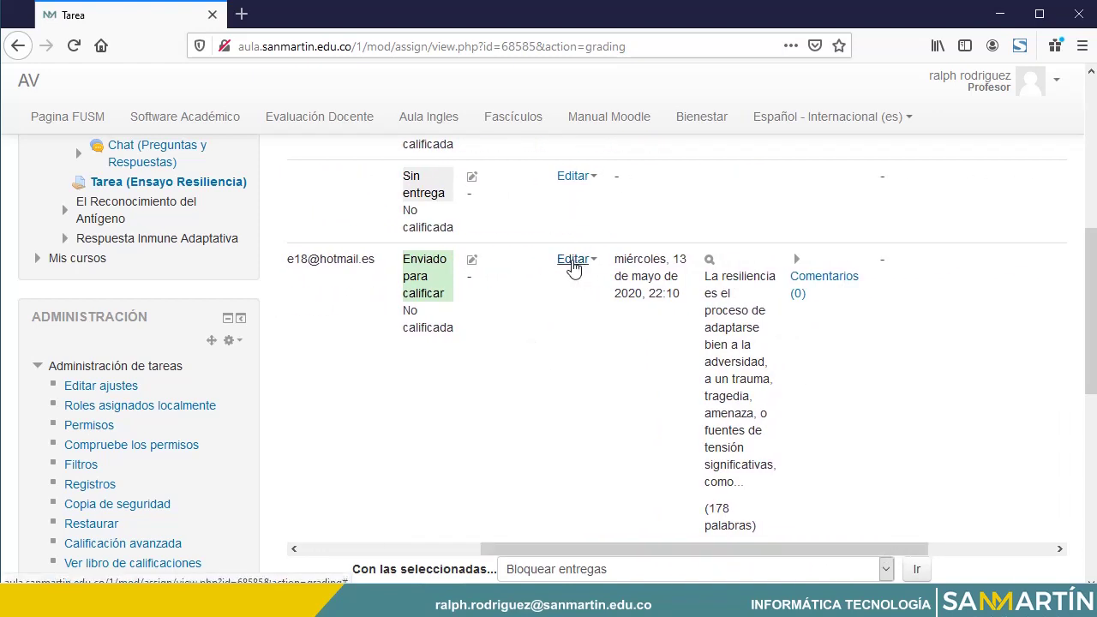
Open the grading form for the student's submitted essay, review its Estado de la entrega and expand the full Texto en línea.
left_click(573, 264)
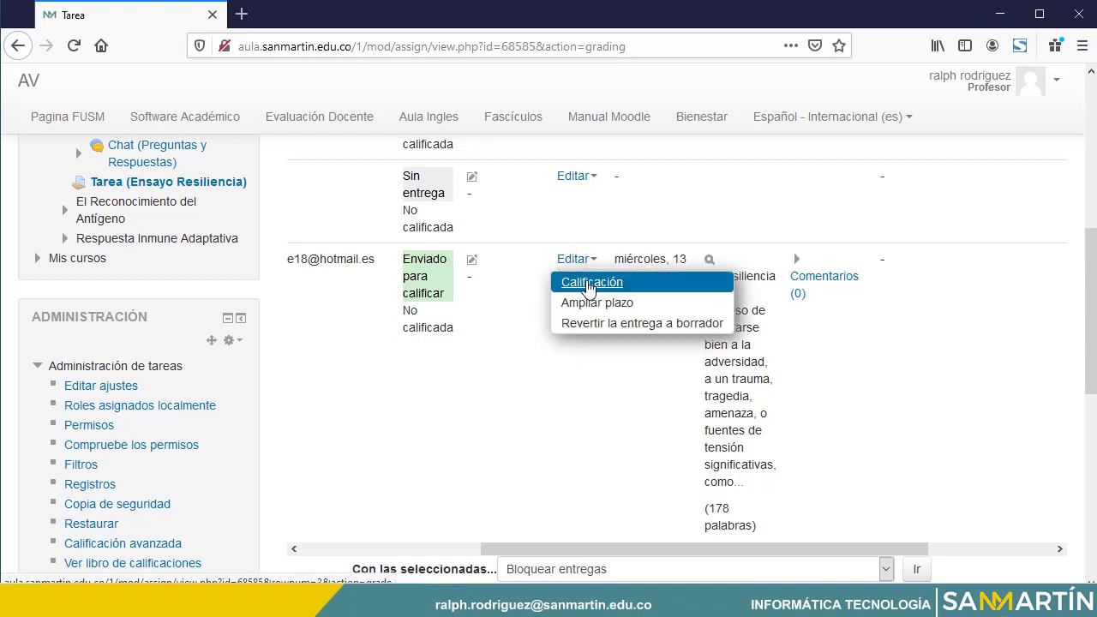
left_click(589, 285)
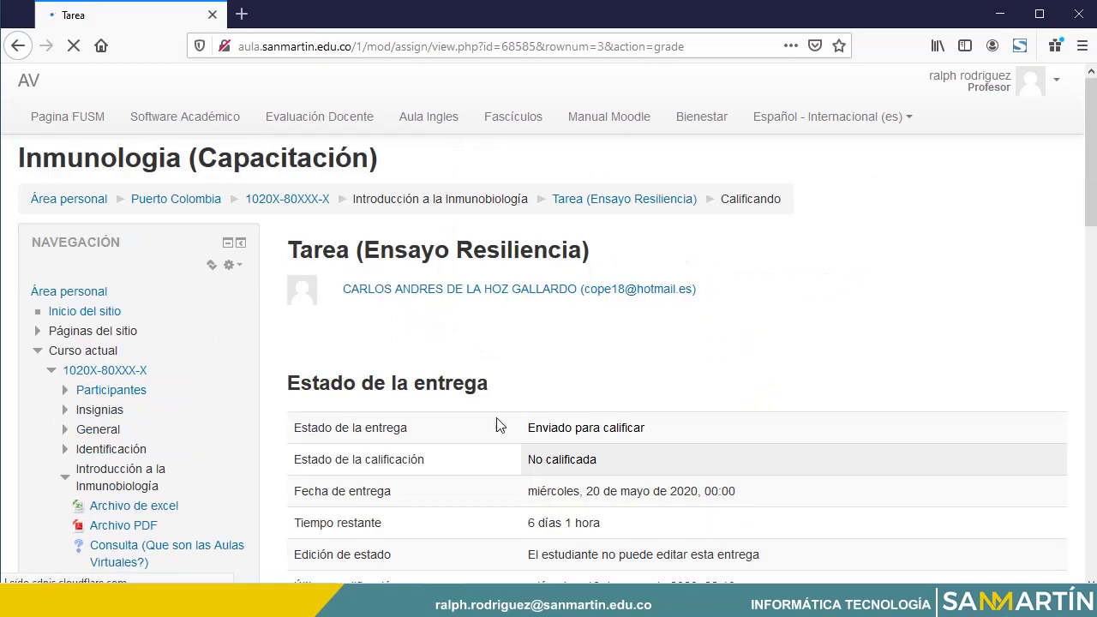
scroll(499, 426, "down", 5)
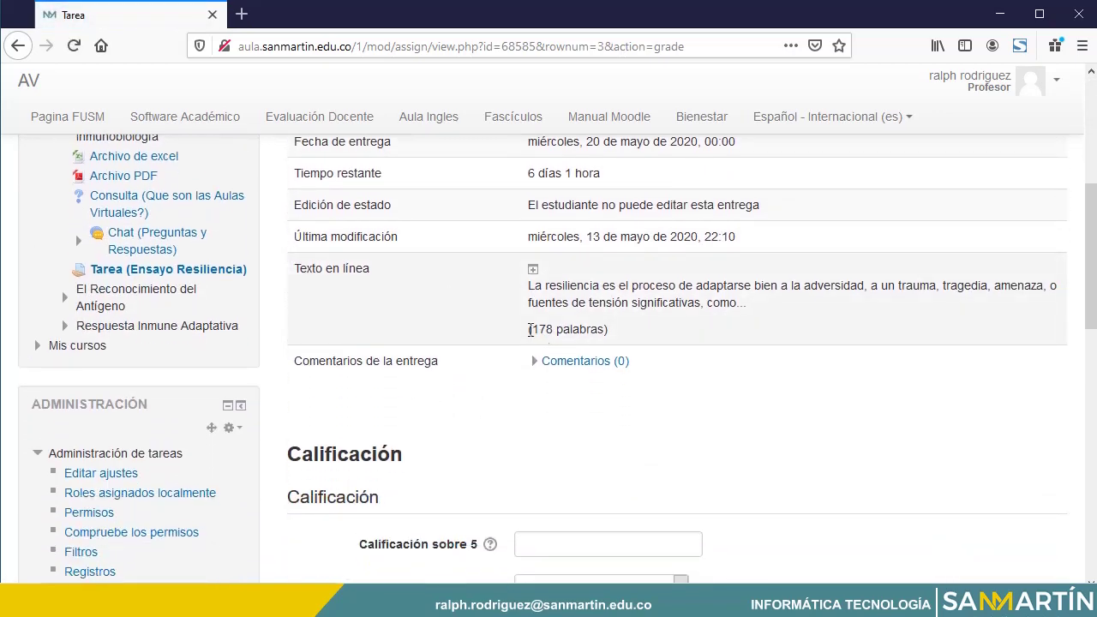
scroll(502, 341, "down", 1)
scroll(502, 341, "up", 4)
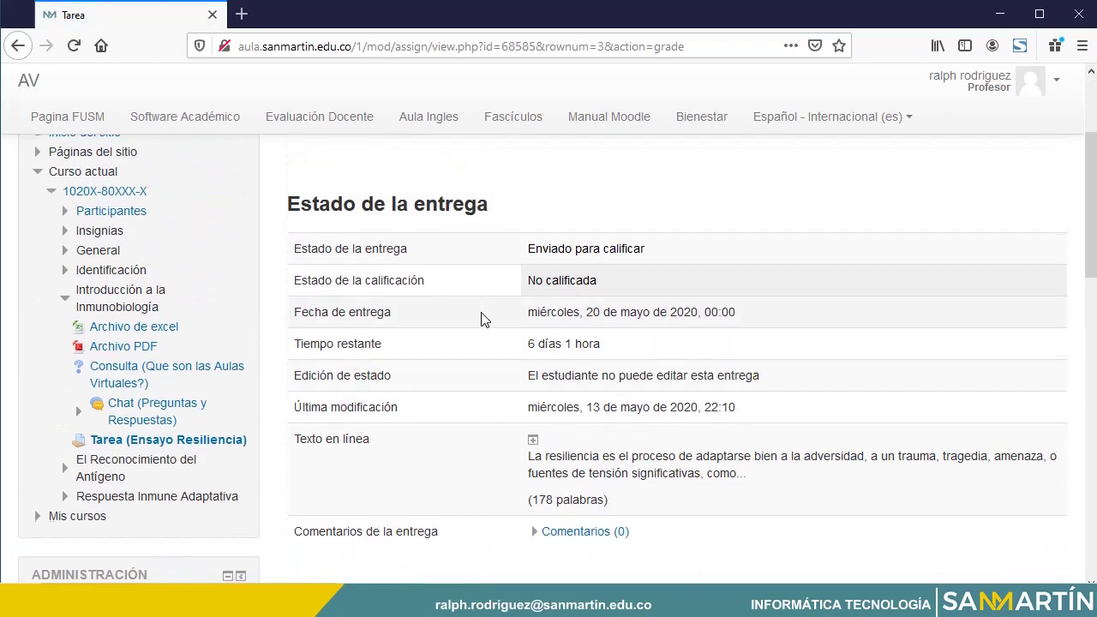
scroll(481, 319, "down", 6)
left_click(536, 281)
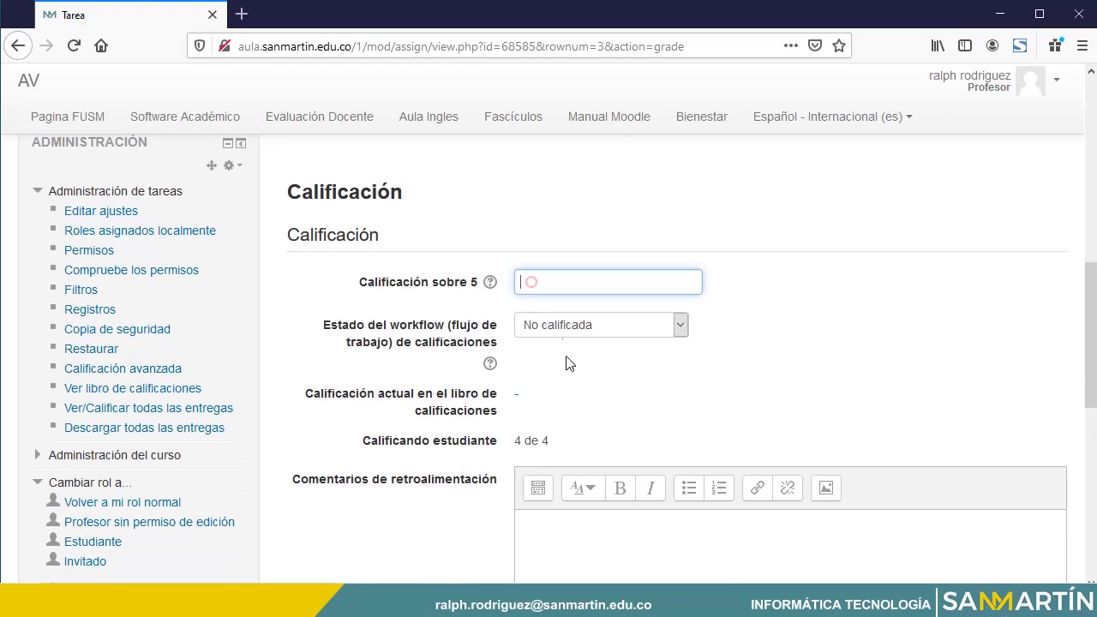
scroll(566, 363, "up", 3)
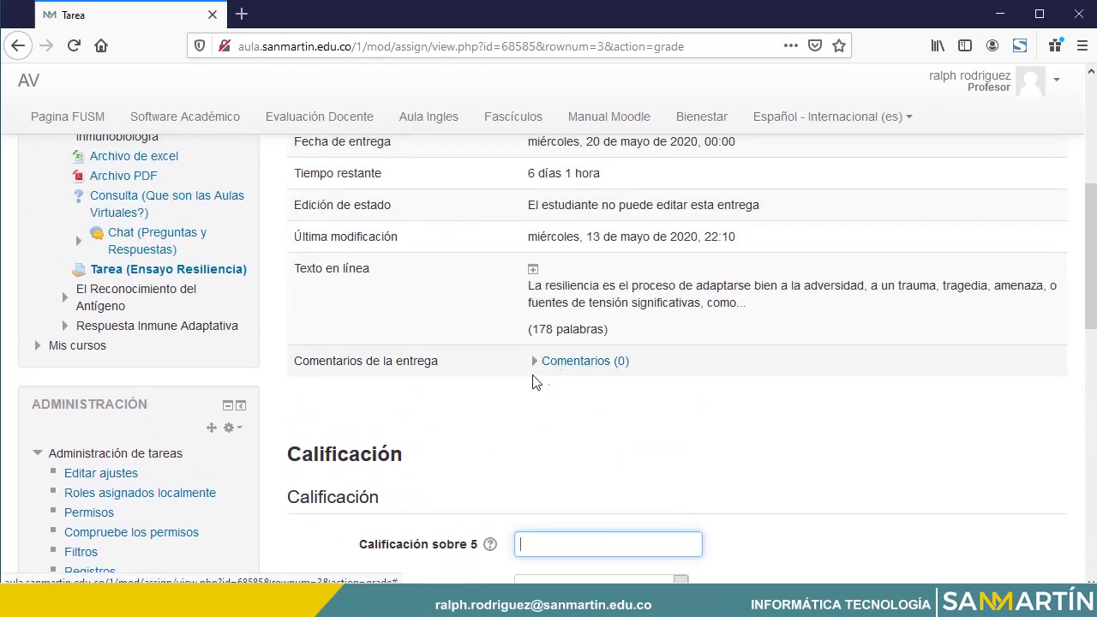
left_click(532, 269)
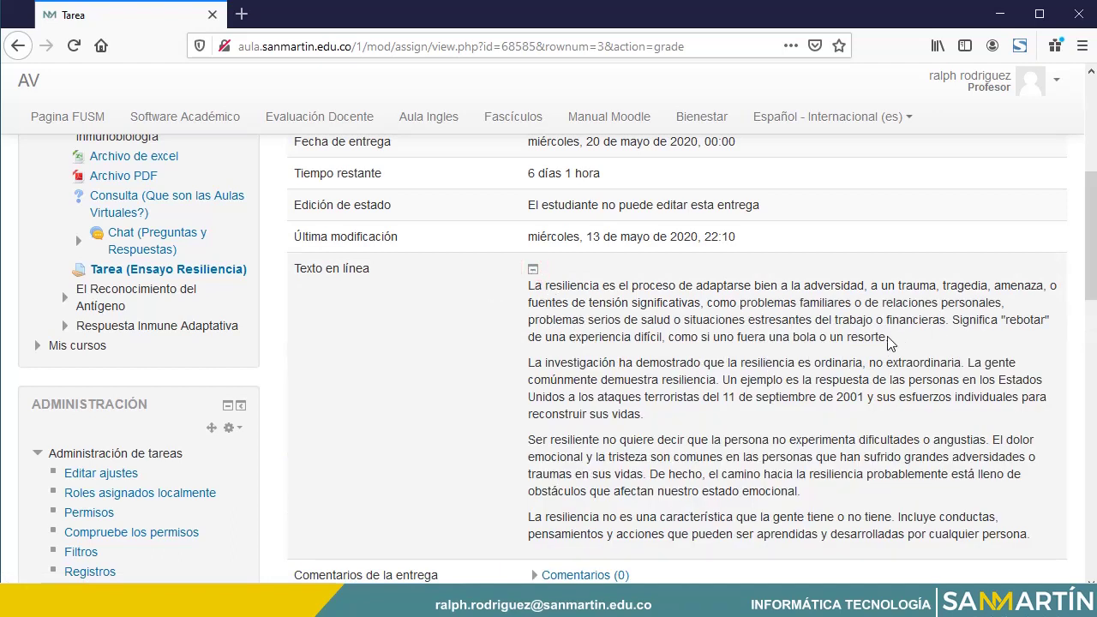
Copy the first paragraph of the essay and search for it on Google in a new browser tab.
left_click_drag(888, 337, 529, 298)
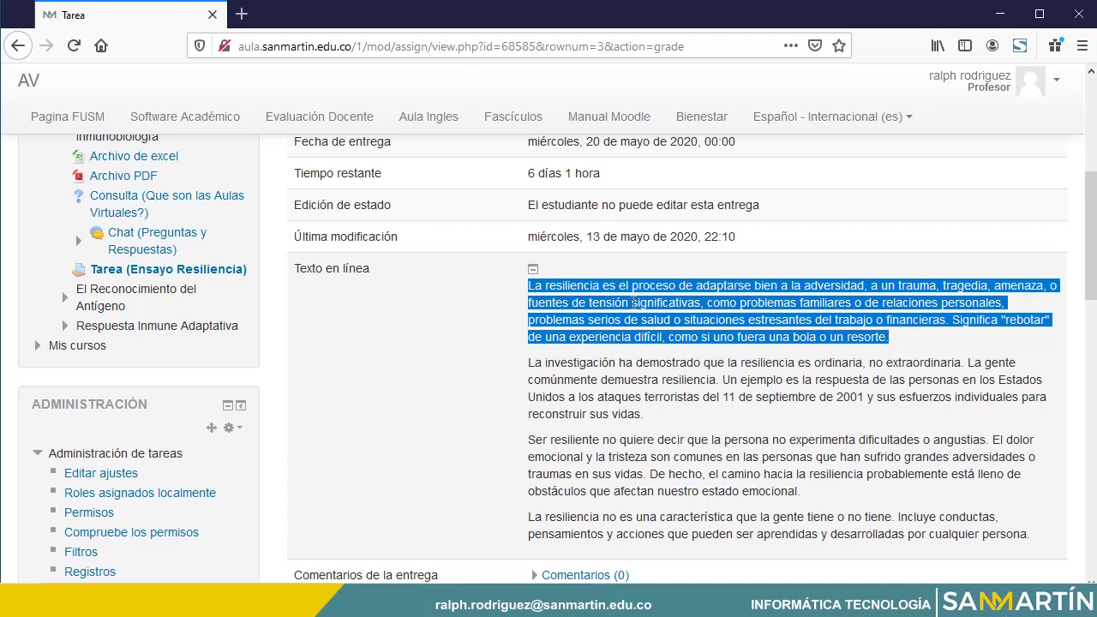
left_click(241, 15)
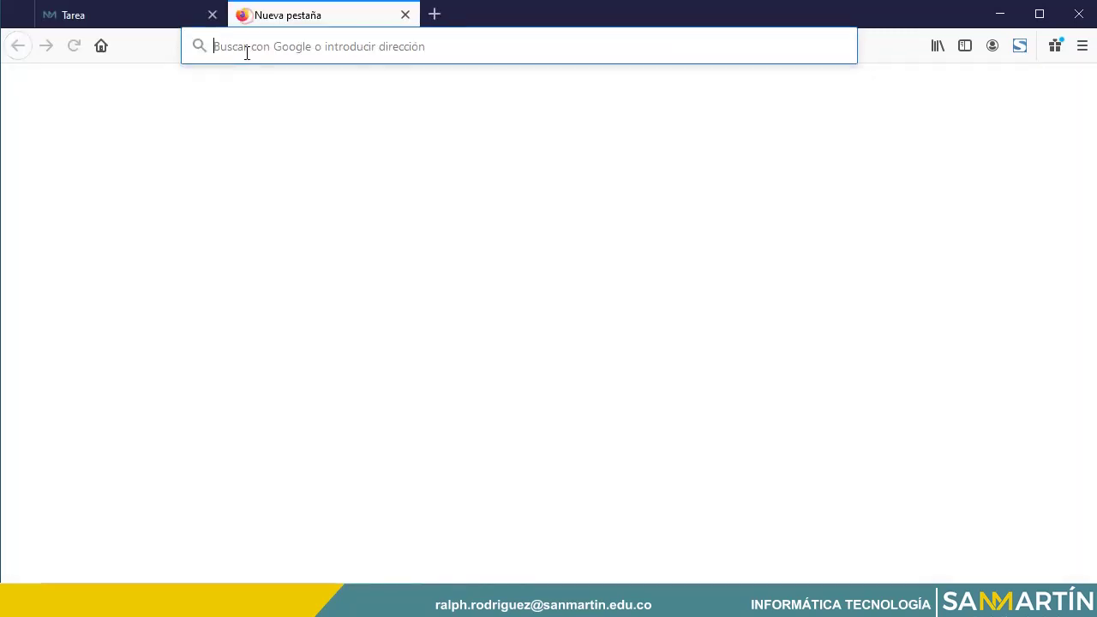
right_click(247, 53)
left_click(303, 120)
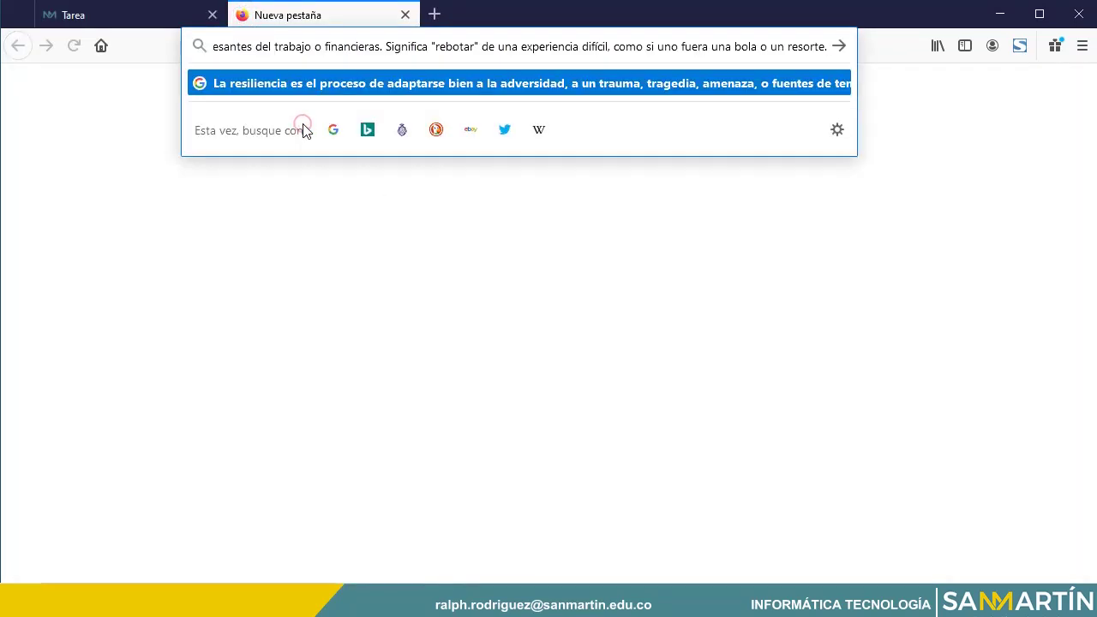
key("Return")
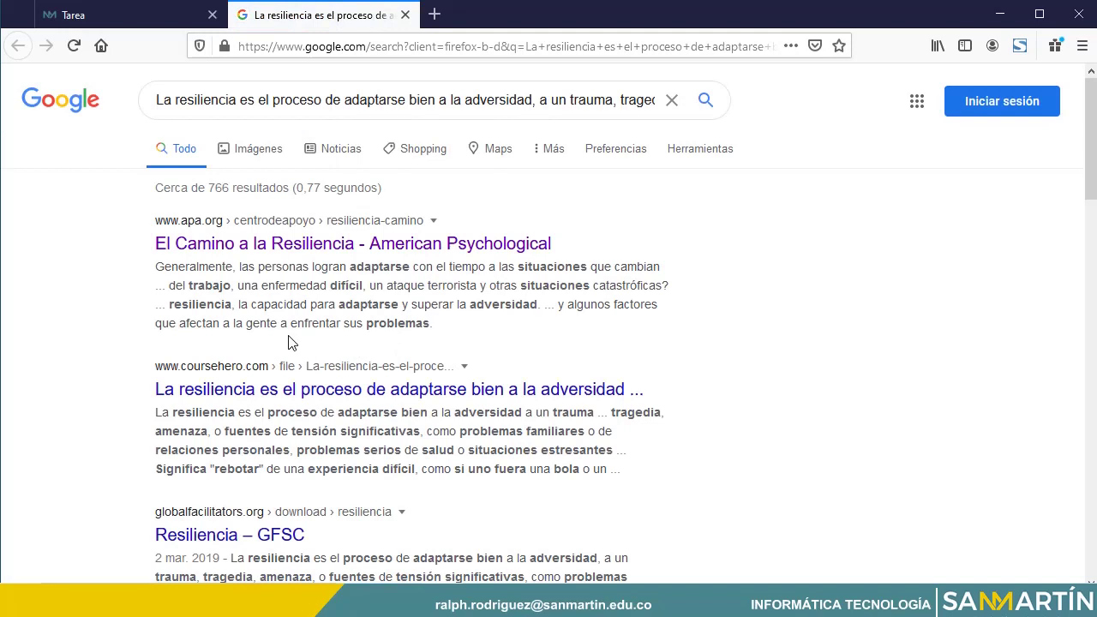
Open the apa.org result El Camino a la Resiliencia, expand "¿Qué entendemos por resiliencia?" and compare its text with the essay.
left_click(223, 244)
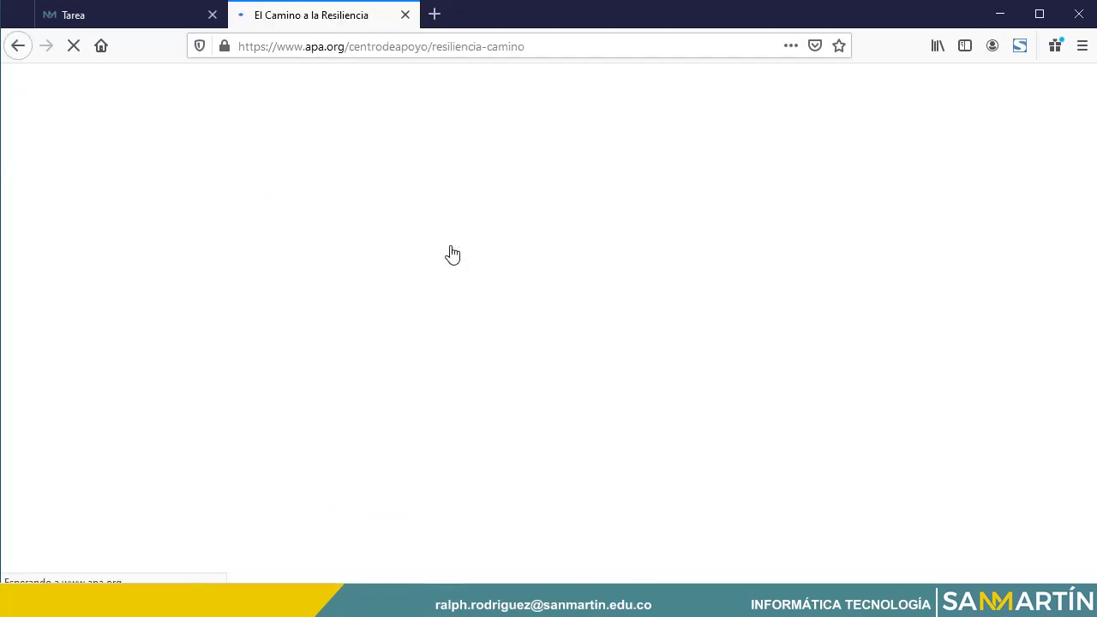
scroll(290, 324, "down", 7)
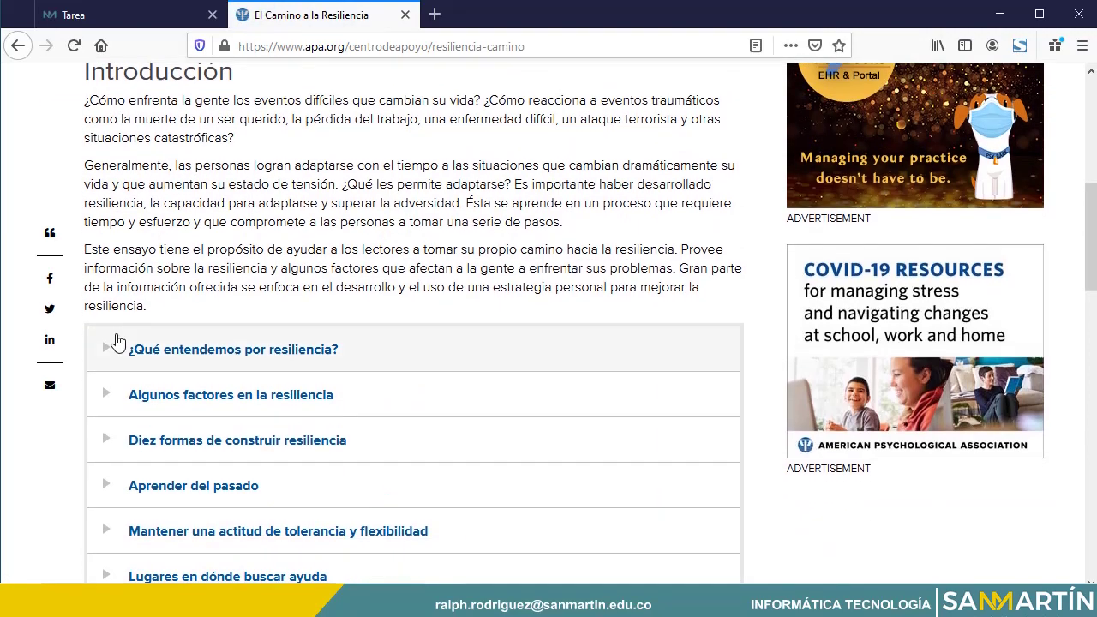
left_click(107, 349)
scroll(282, 277, "down", 2)
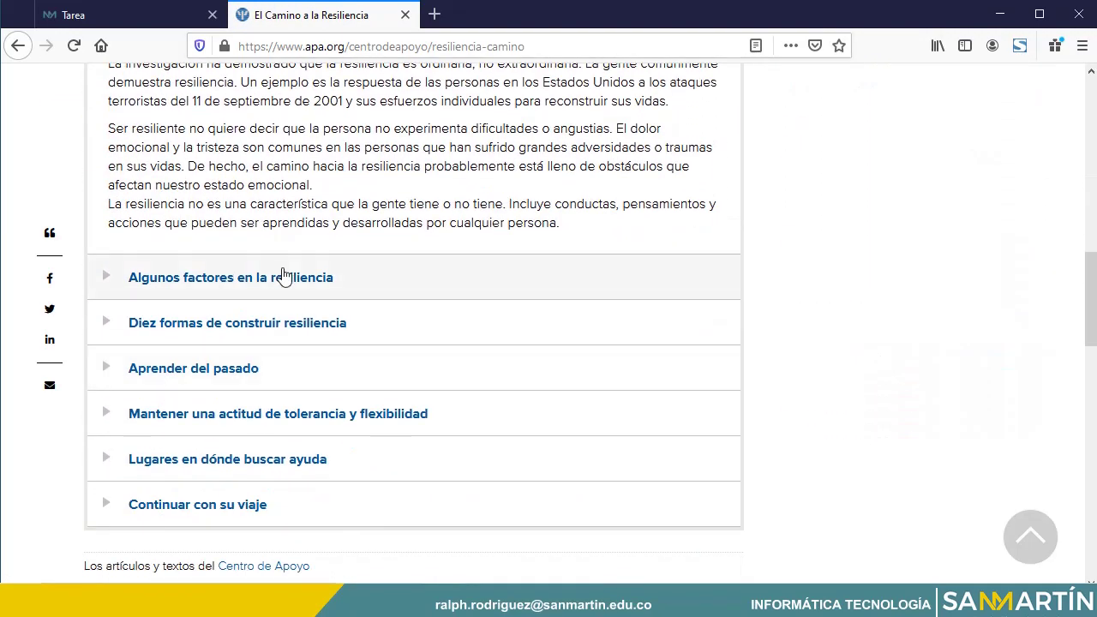
scroll(282, 277, "up", 3)
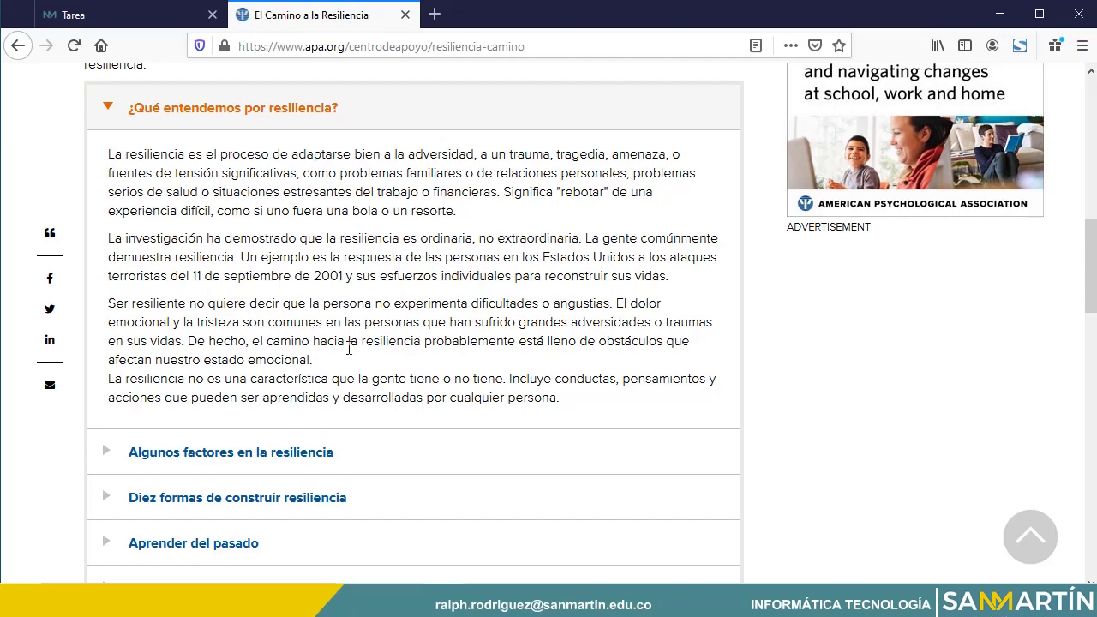
scroll(349, 348, "up", 2)
scroll(349, 348, "down", 2)
scroll(349, 348, "up", 1)
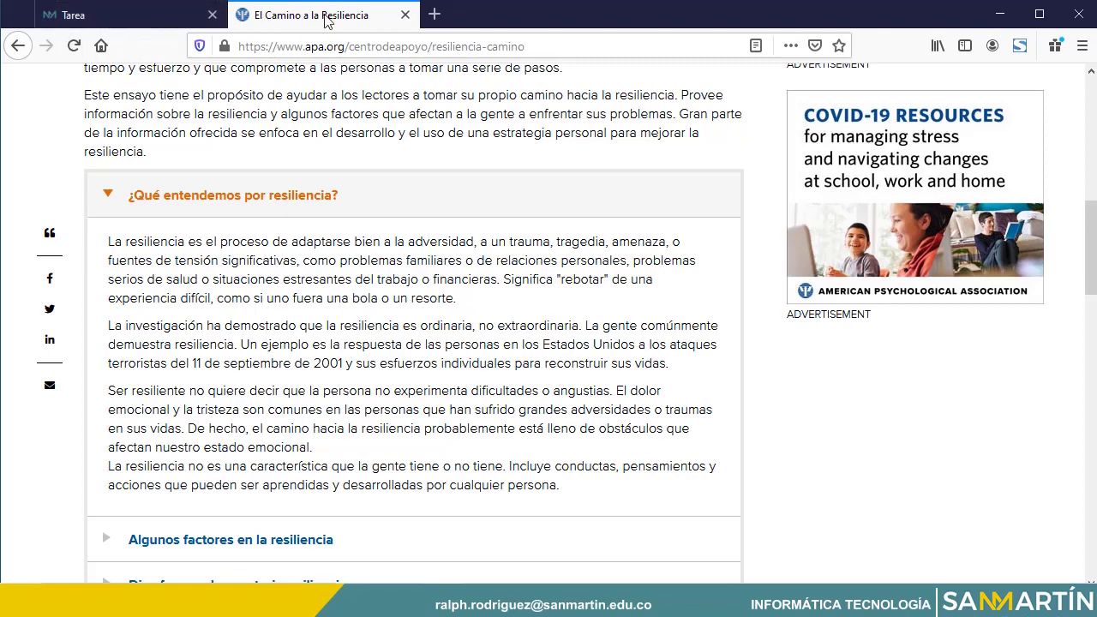
Close the article's tab and set the essay's Calificación sobre 5 to 2.
left_click(406, 15)
scroll(467, 496, "down", 5)
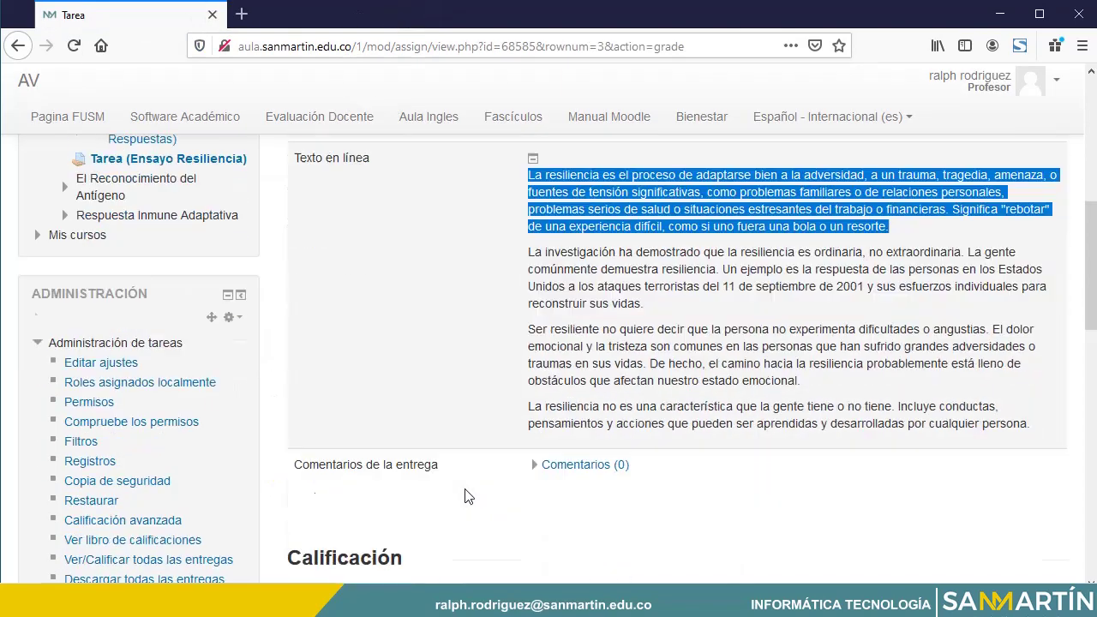
scroll(467, 497, "down", 1)
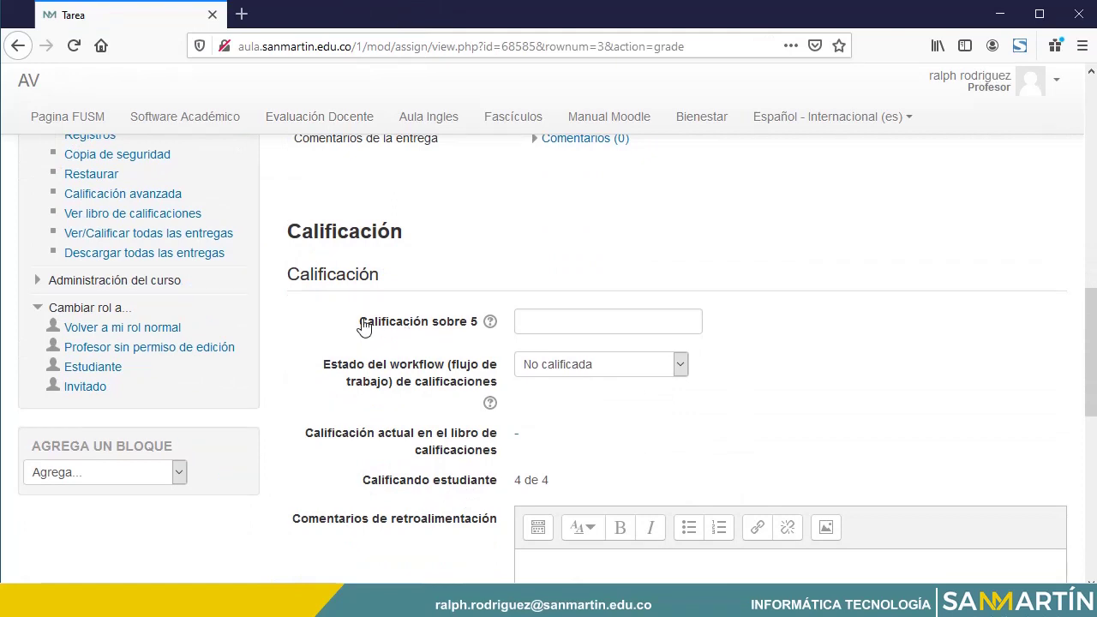
left_click(531, 321)
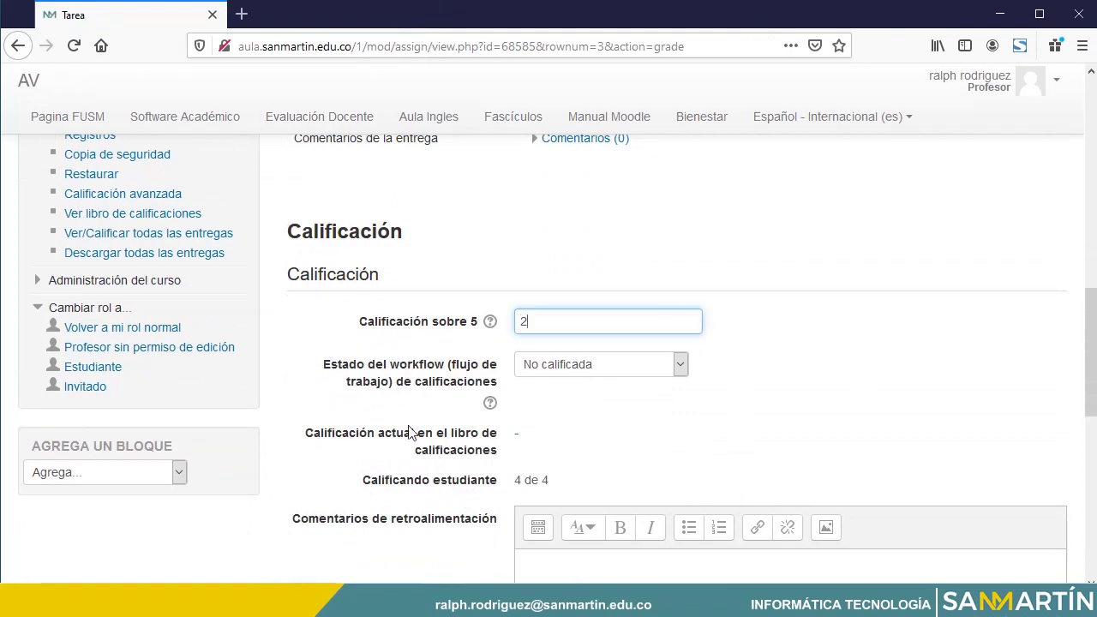
Review the grading workflow state options and set the state to Calificación terminada.
scroll(531, 360, "down", 2)
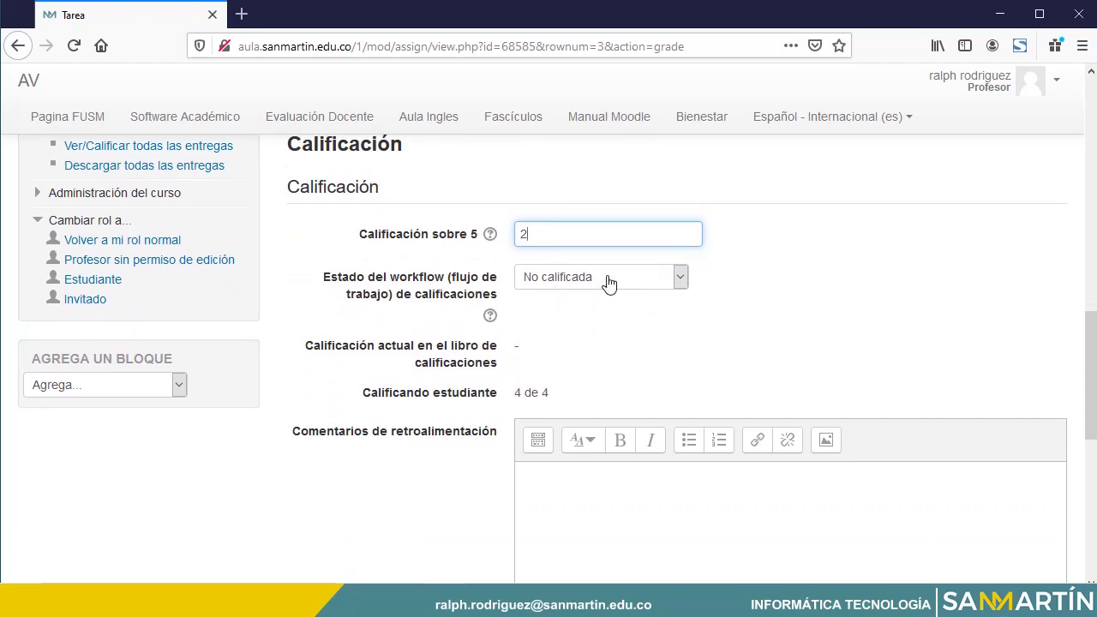
left_click(608, 277)
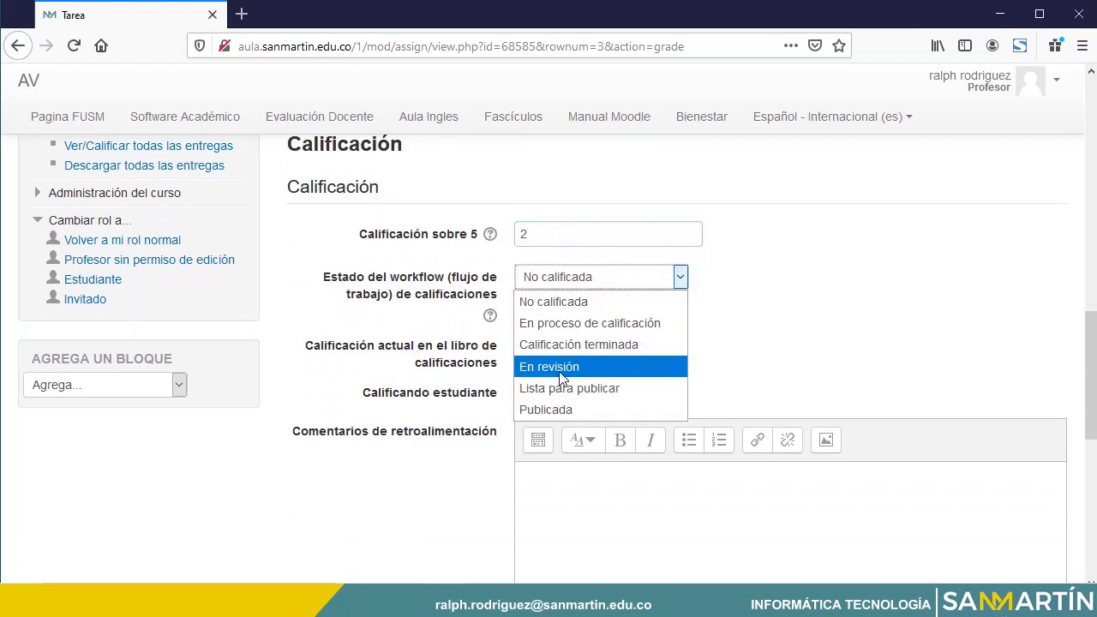
left_click(566, 346)
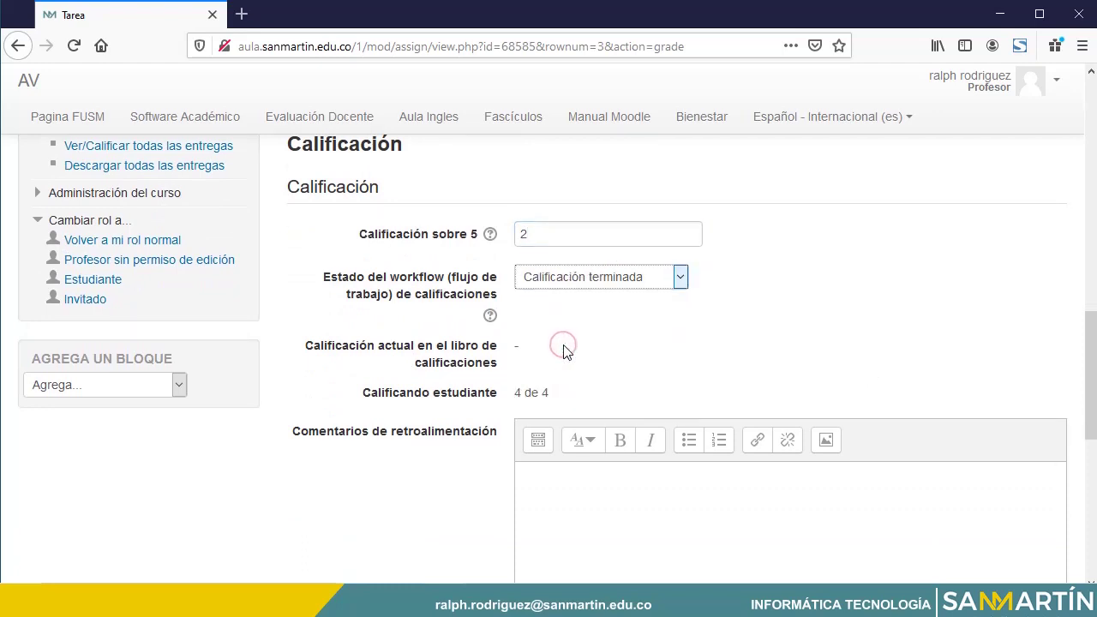
left_click(608, 283)
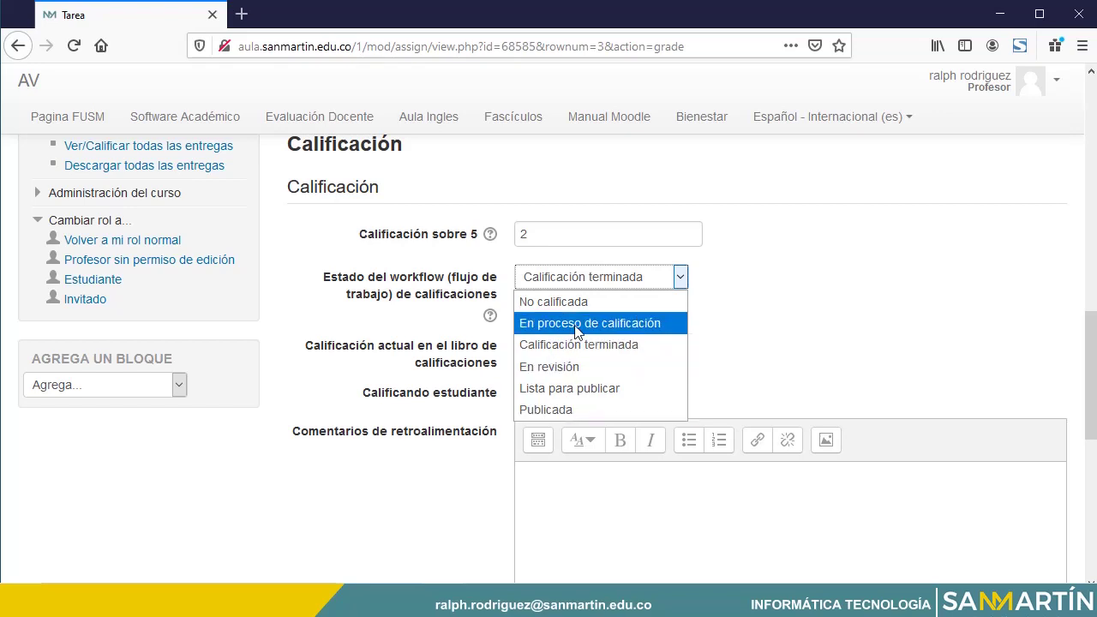
left_click(581, 354)
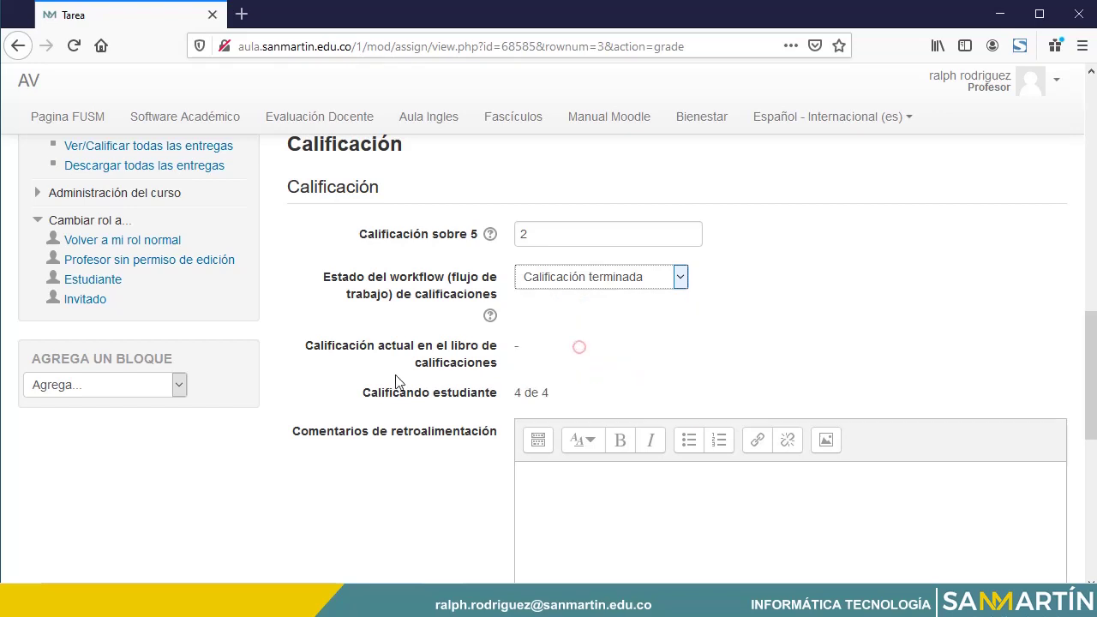
left_click(597, 282)
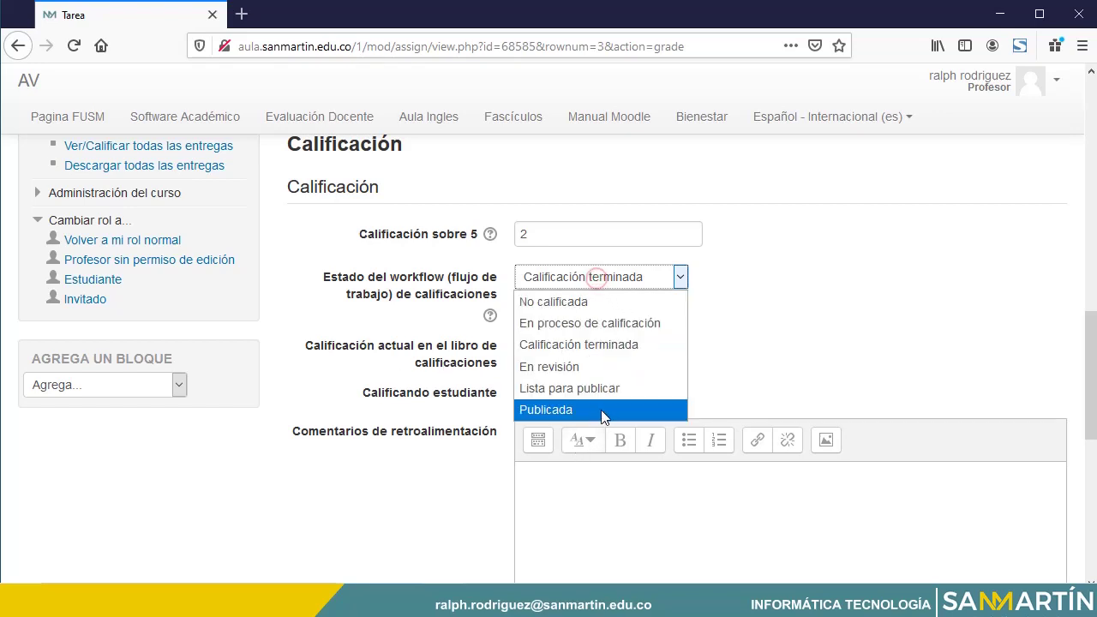
left_click(576, 345)
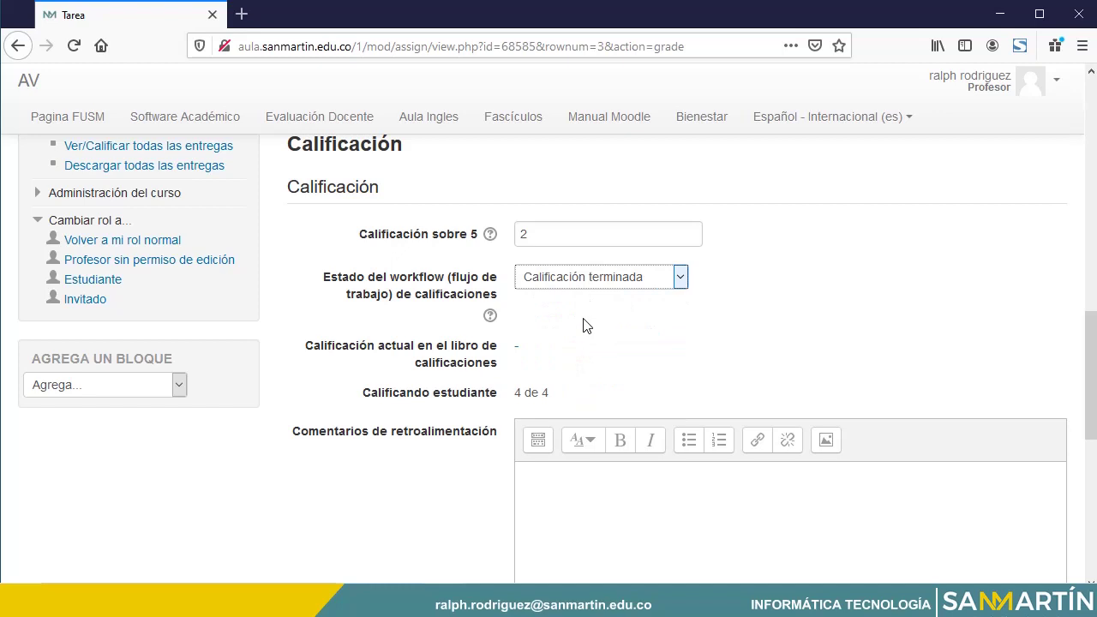
Save the grading changes, return to the submissions list and check the graded student's row.
scroll(557, 339, "down", 5)
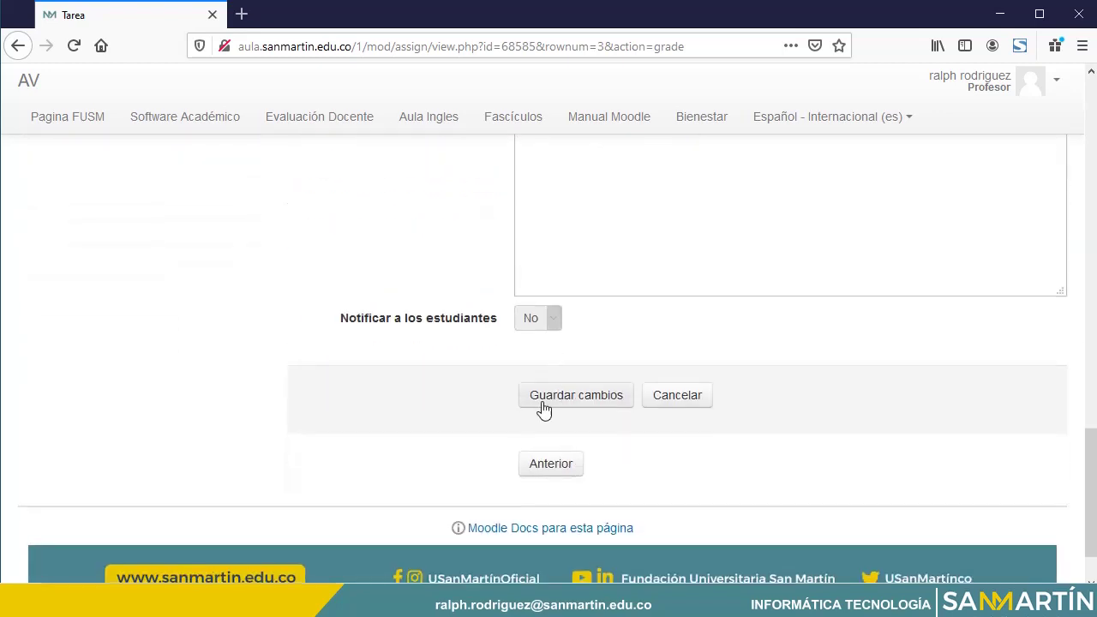
left_click(552, 401)
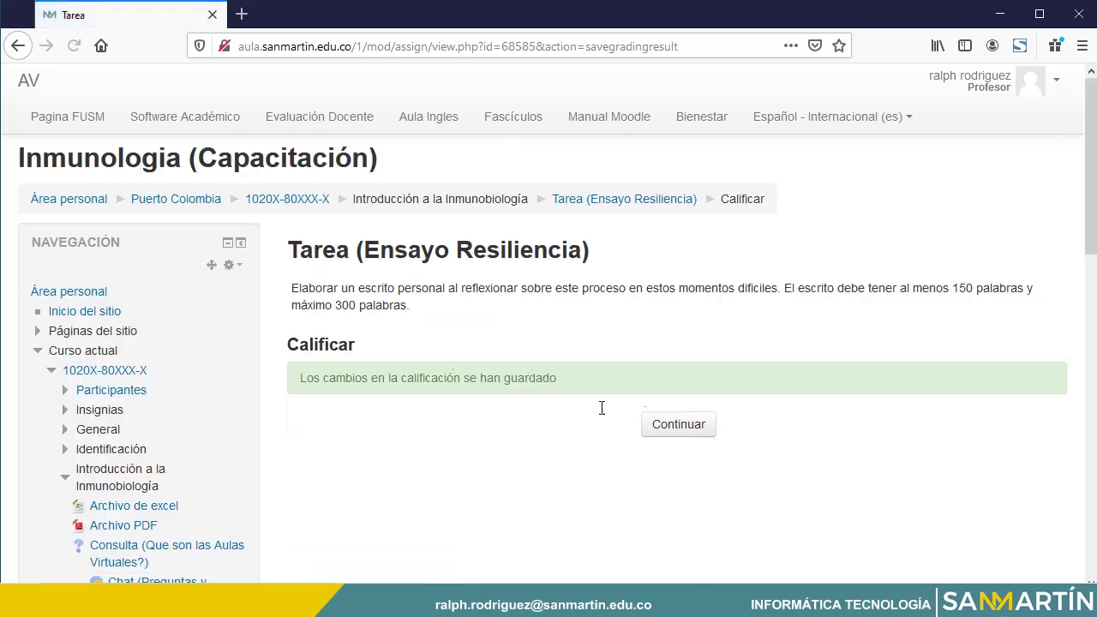
left_click(681, 425)
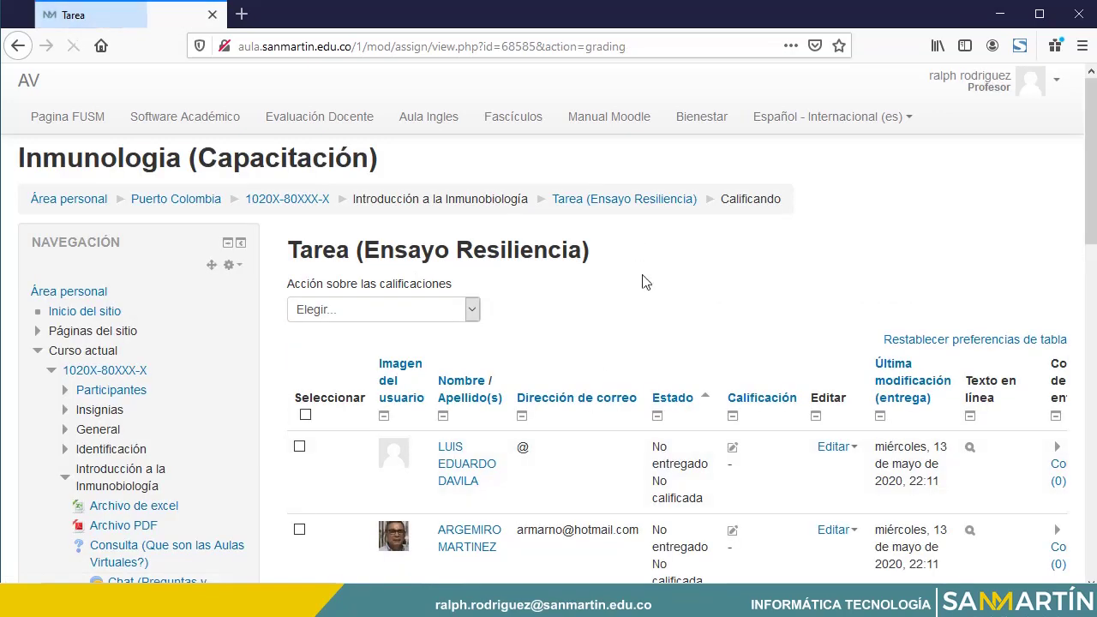
scroll(599, 325, "down", 2)
scroll(555, 361, "down", 6)
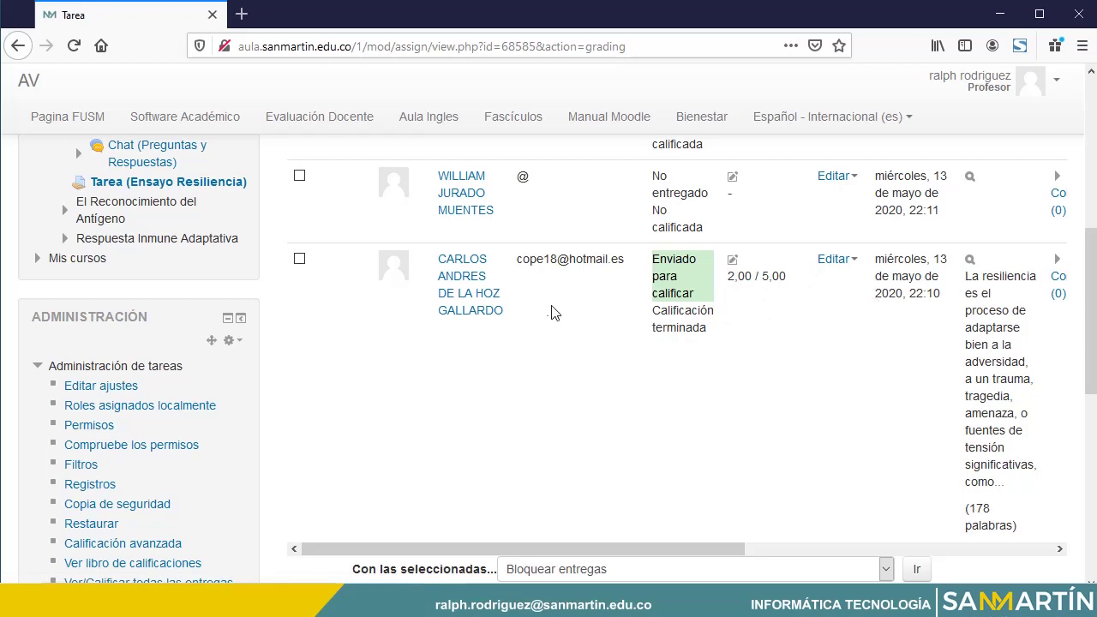
scroll(547, 307, "up", 5)
scroll(547, 307, "down", 5)
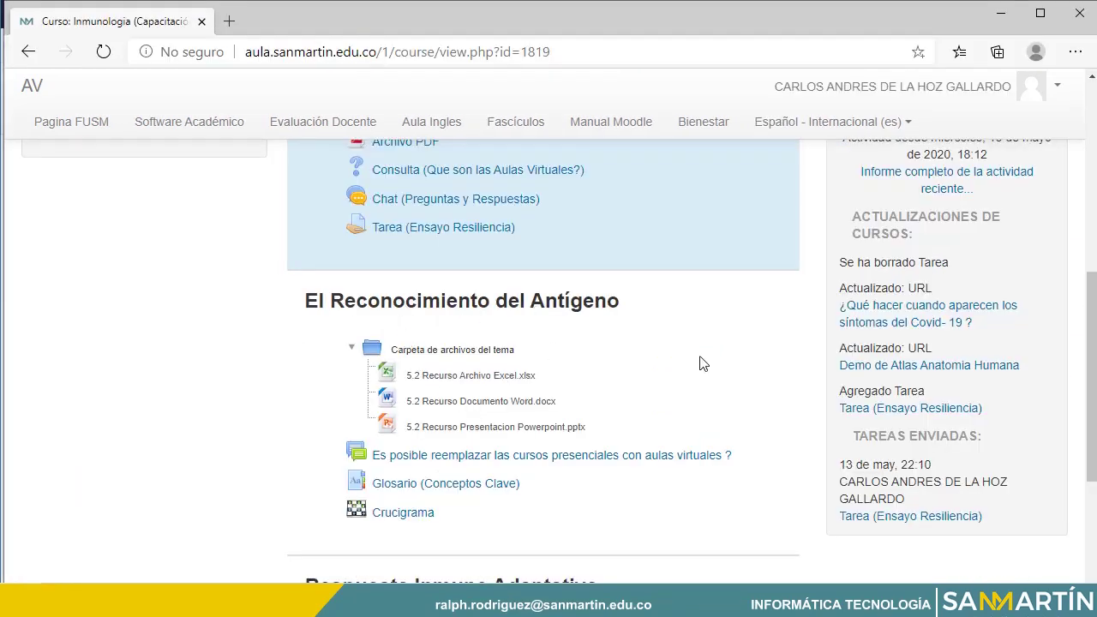
Refresh the course page in the student's session and look over its topics down to Respuesta Inmune Adaptativa.
scroll(699, 364, "up", 6)
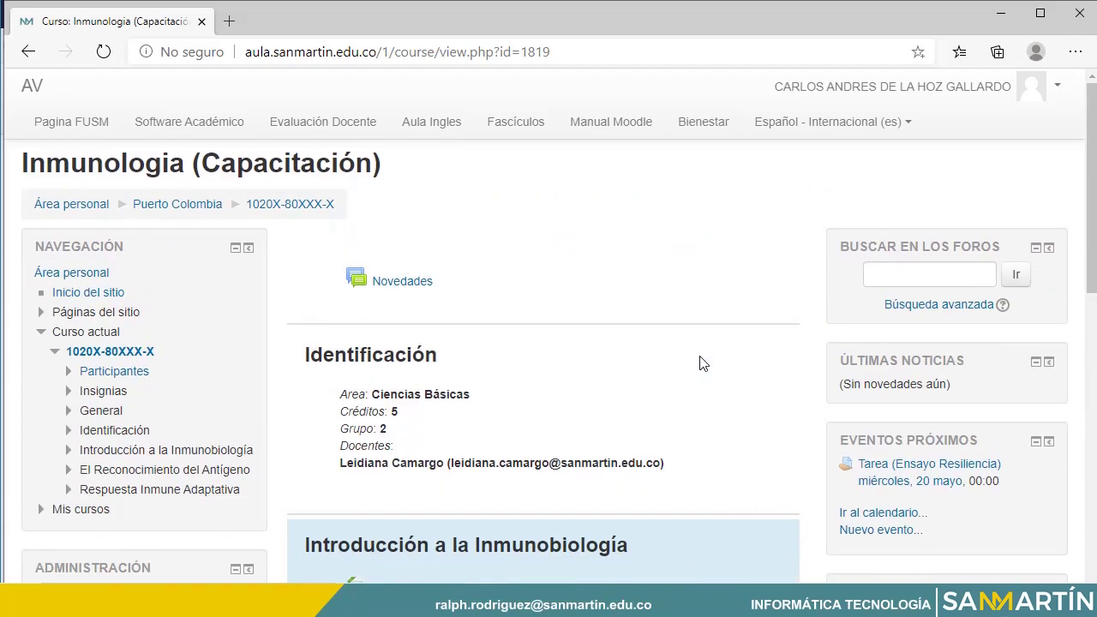
scroll(268, 273, "down", 4)
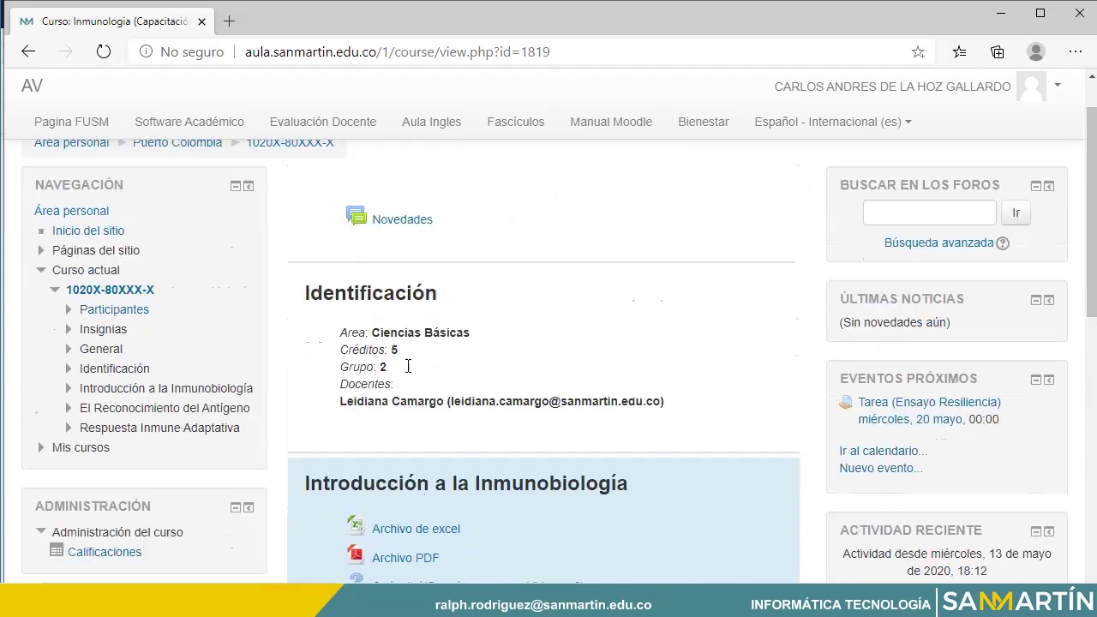
left_click(103, 53)
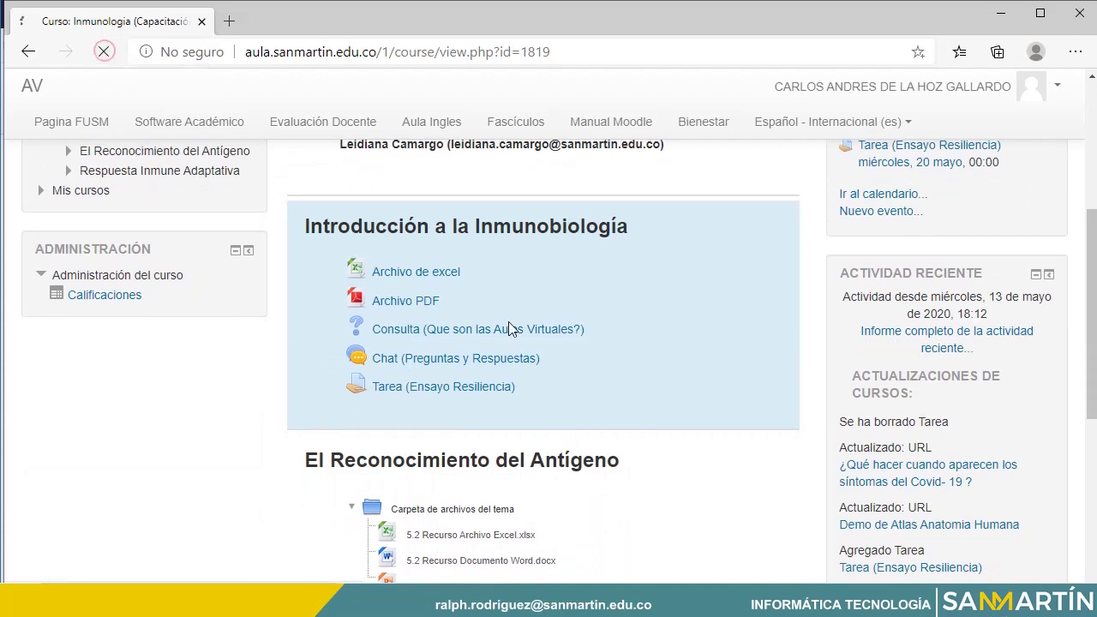
scroll(464, 347, "down", 3)
scroll(463, 360, "down", 2)
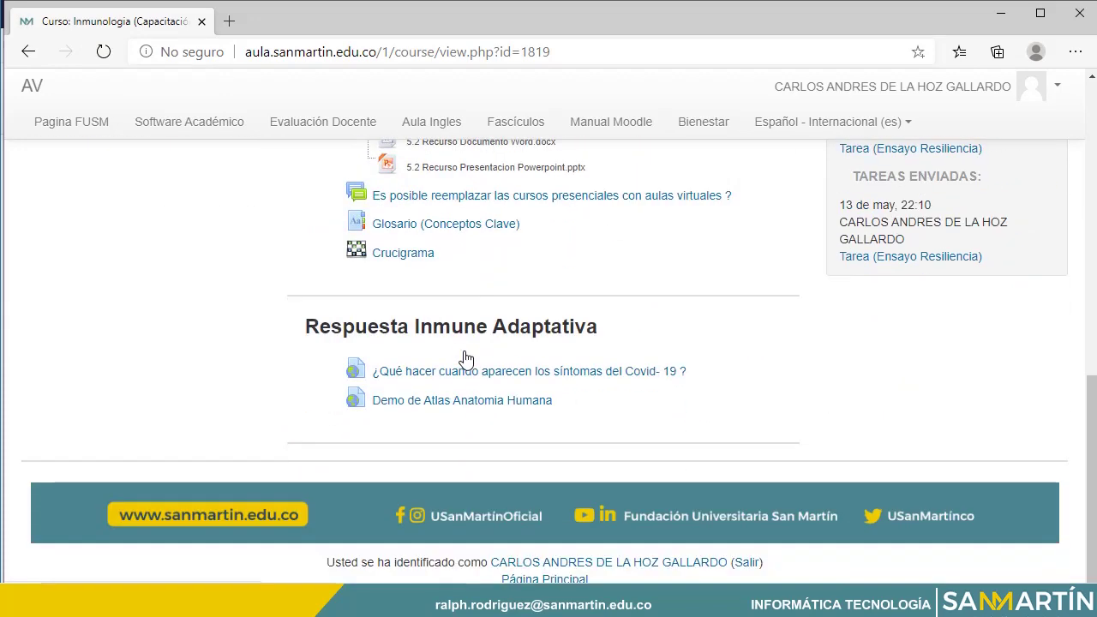
scroll(458, 403, "up", 3)
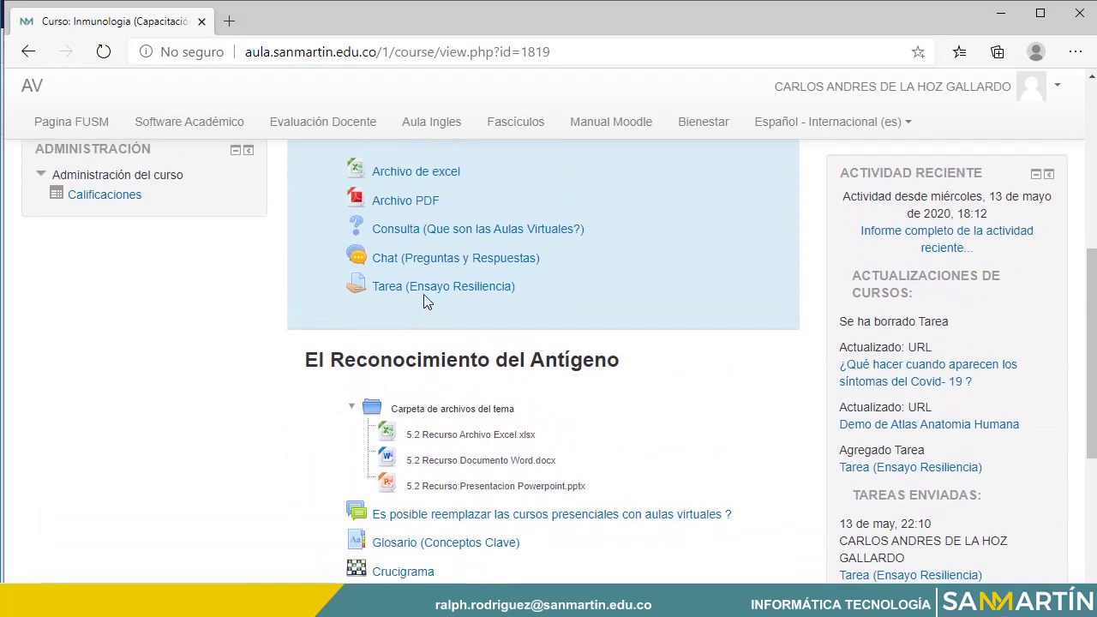
Open Tarea (Ensayo Resiliencia) as the student and check the submission status, grading status and comments.
left_click(433, 286)
scroll(514, 372, "down", 3)
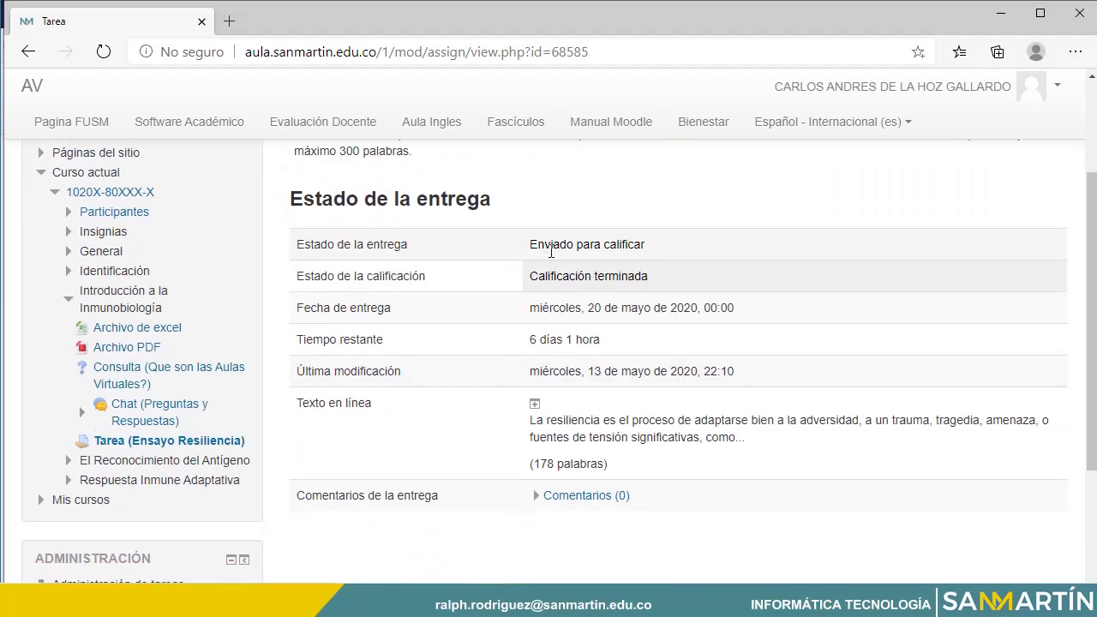
scroll(531, 323, "down", 3)
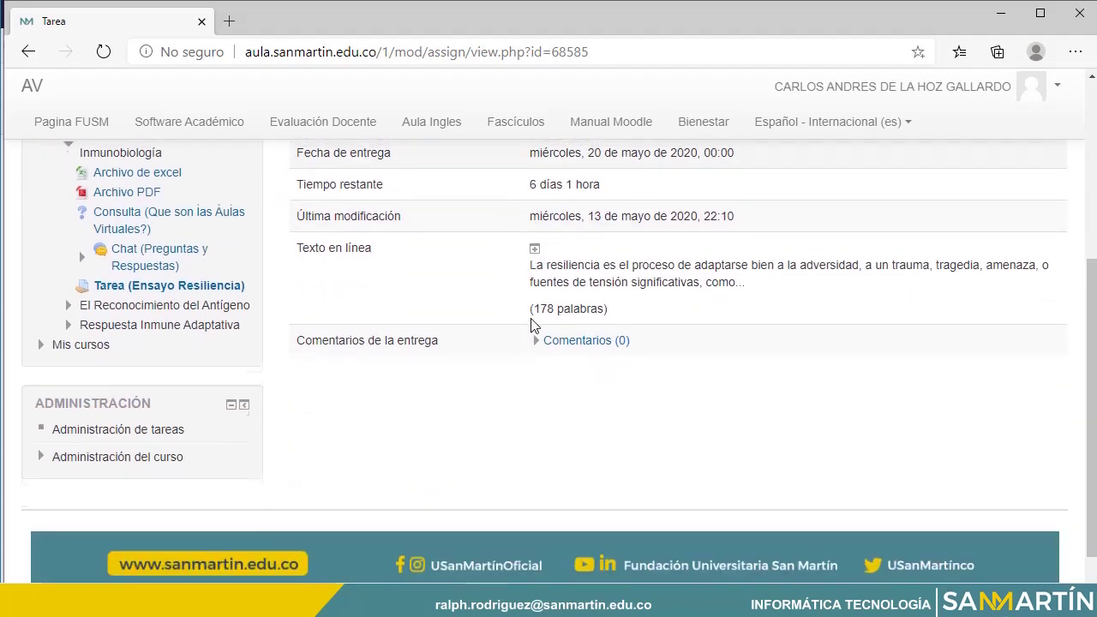
scroll(531, 324, "down", 1)
scroll(526, 345, "up", 7)
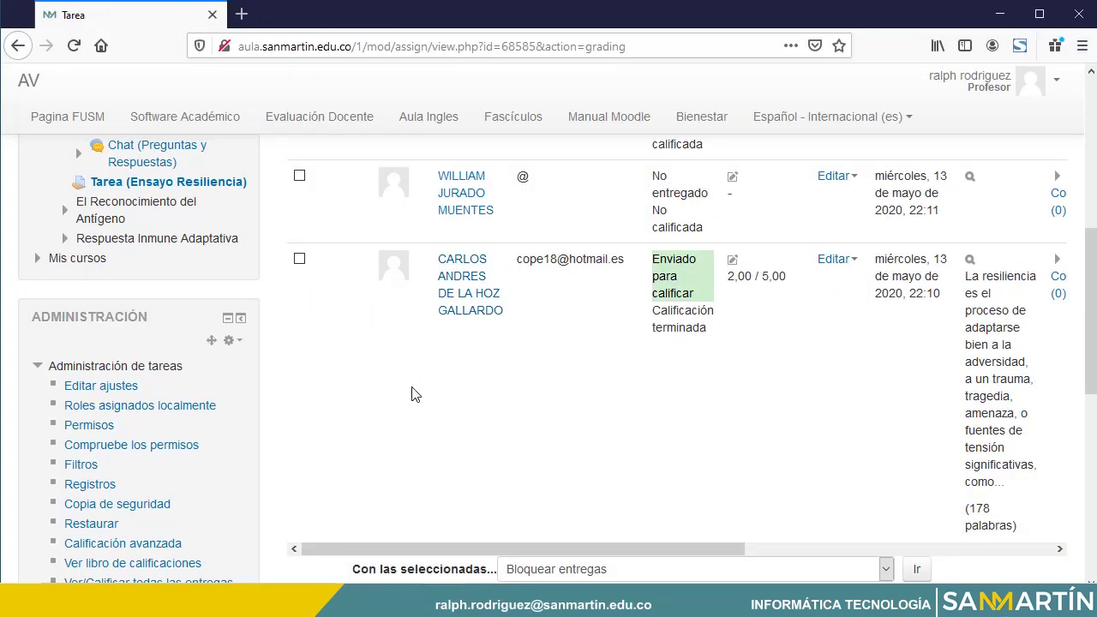
In the teacher's submissions list, open Actualizar calificación for the student who submitted the essay and go to the grading fields.
scroll(417, 392, "up", 3)
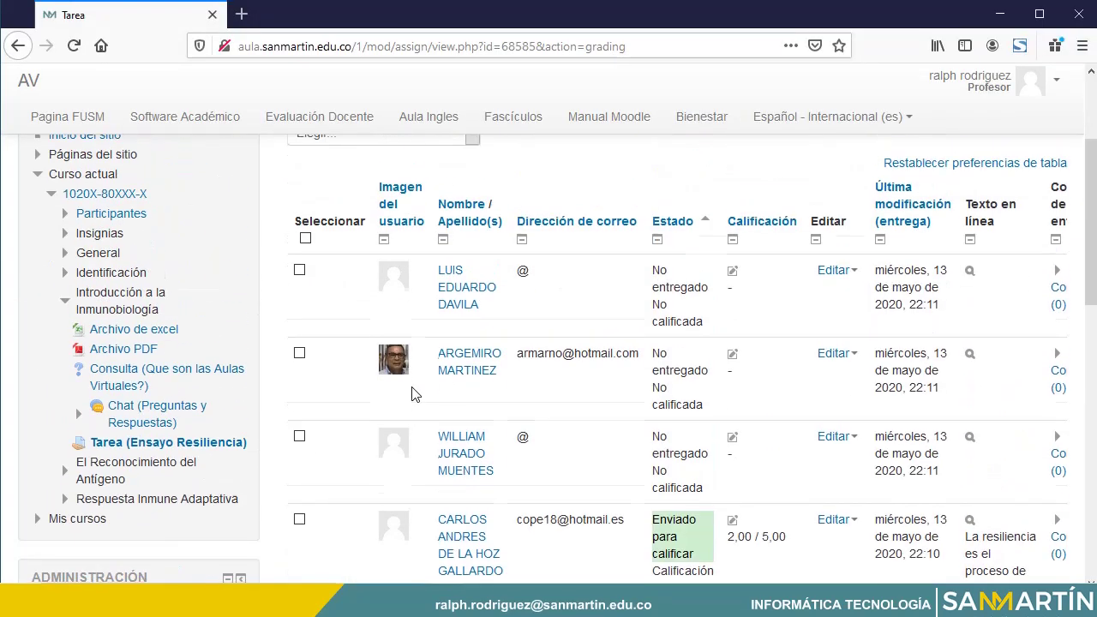
scroll(444, 388, "up", 2)
scroll(598, 394, "down", 4)
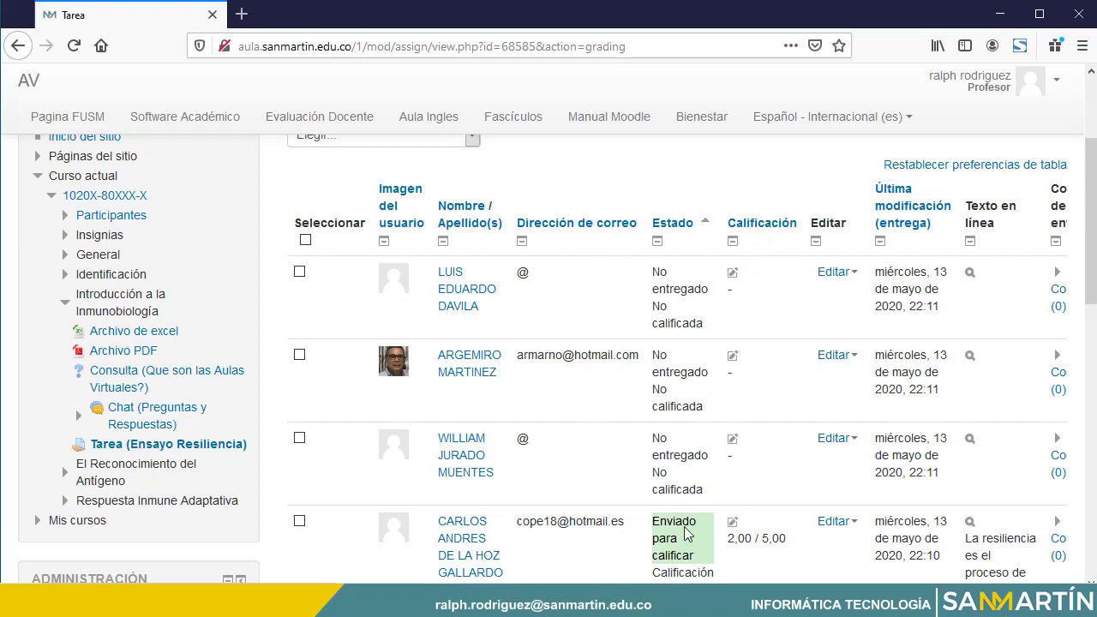
scroll(687, 454, "down", 2)
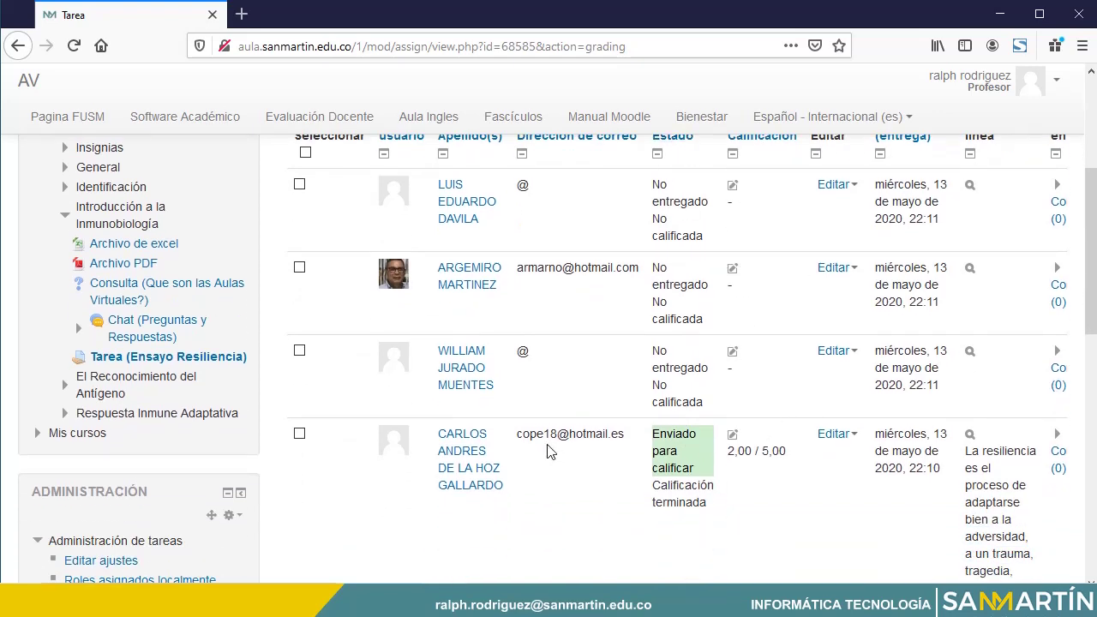
left_click(834, 439)
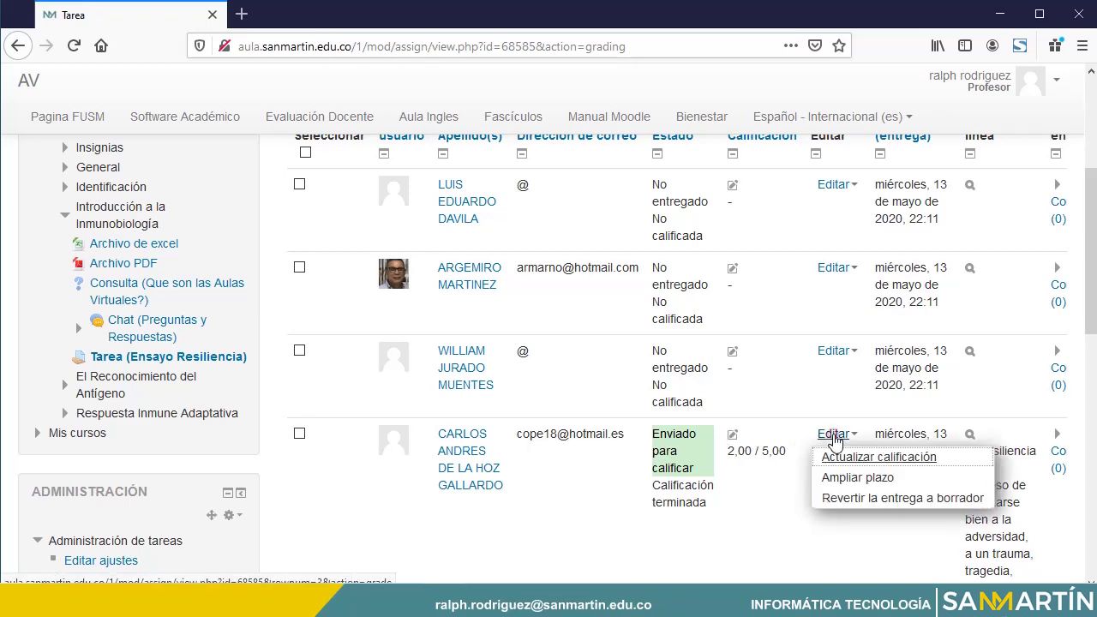
left_click(851, 461)
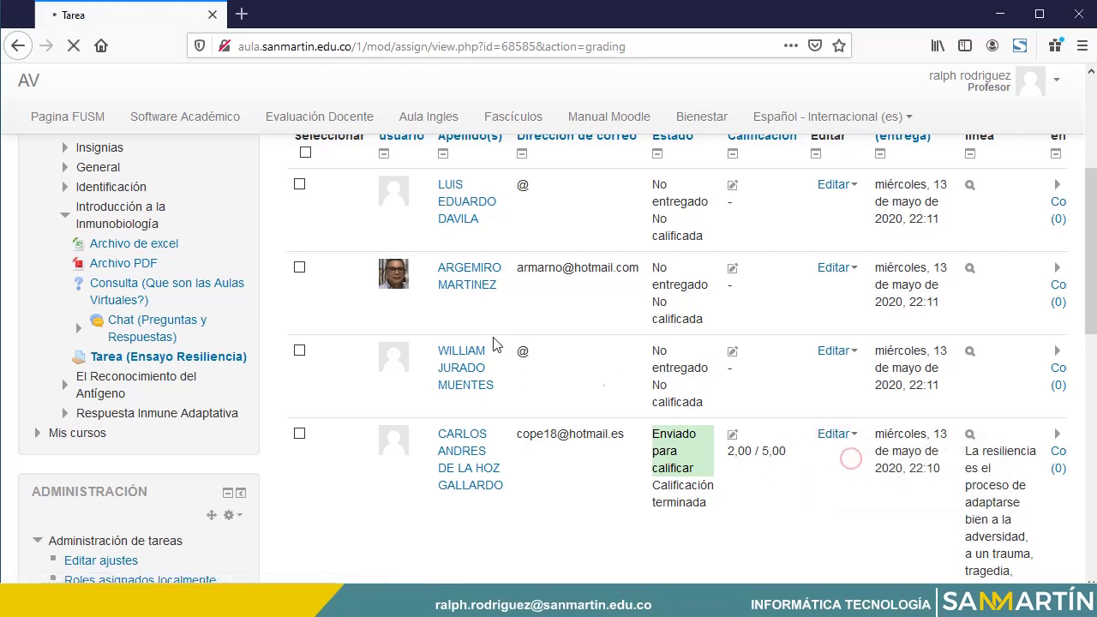
scroll(469, 416, "down", 7)
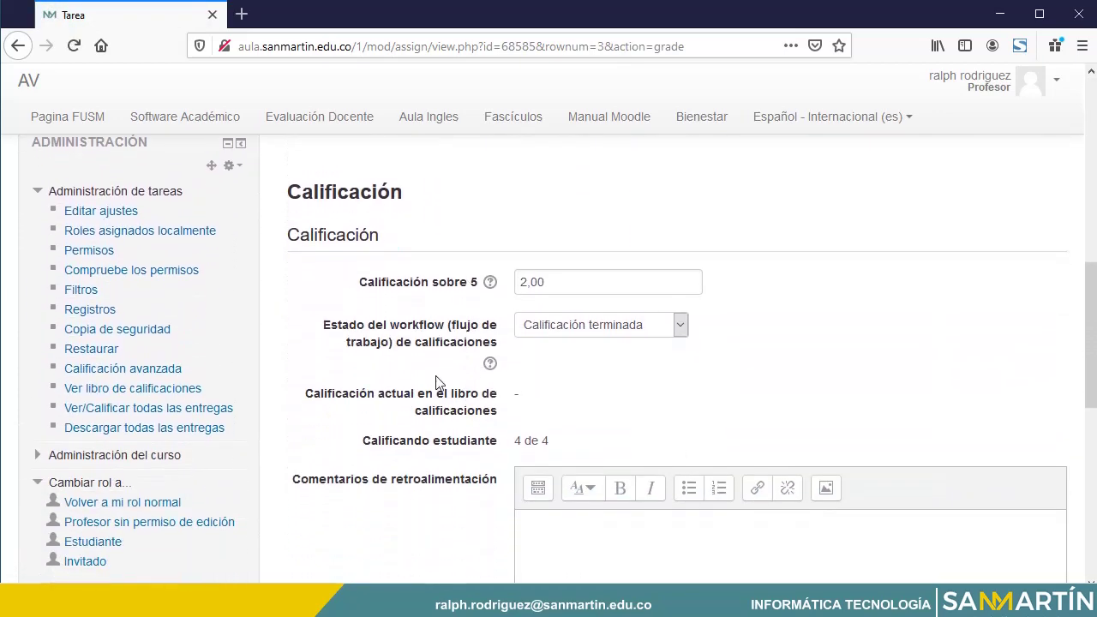
Set the grading workflow state to Publicada, save the changes and return to the student's row in the submissions list.
left_click(650, 326)
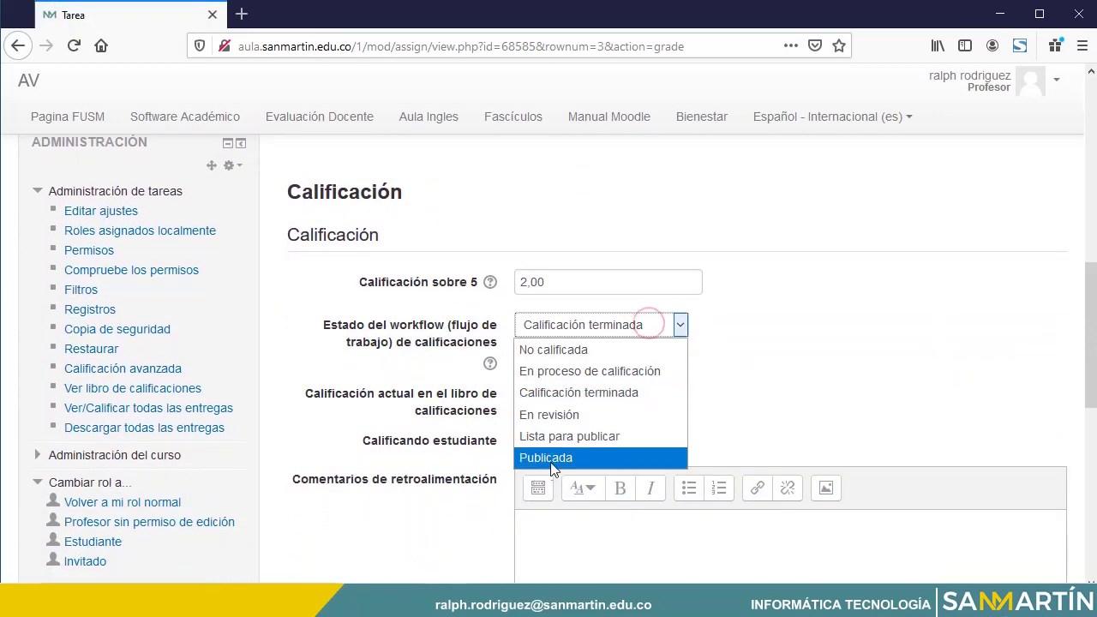
left_click(562, 459)
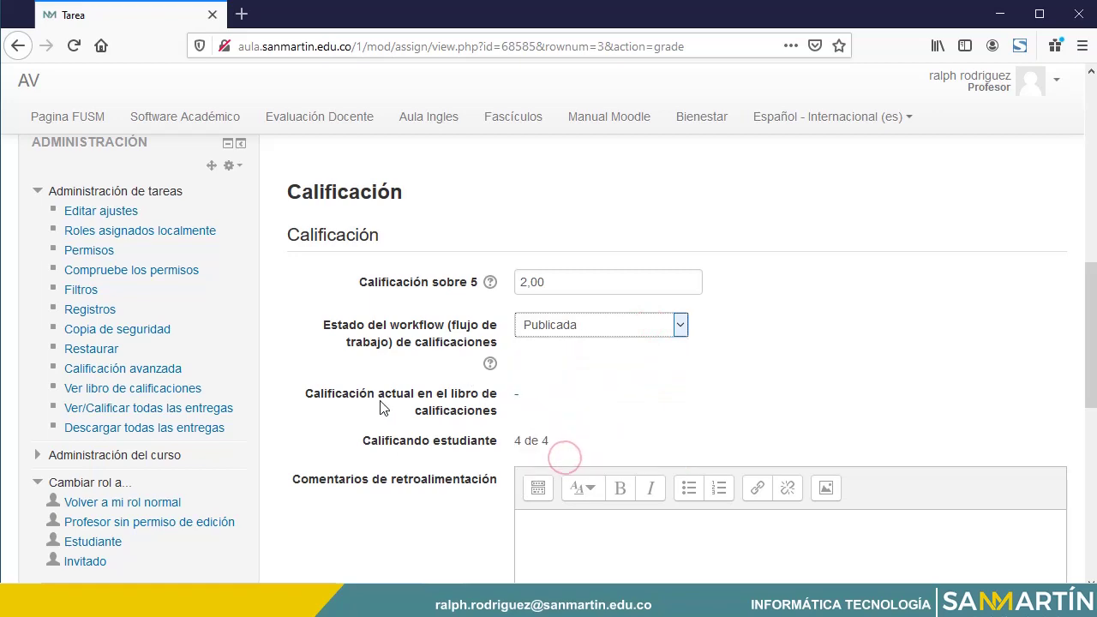
scroll(382, 408, "down", 5)
left_click(535, 446)
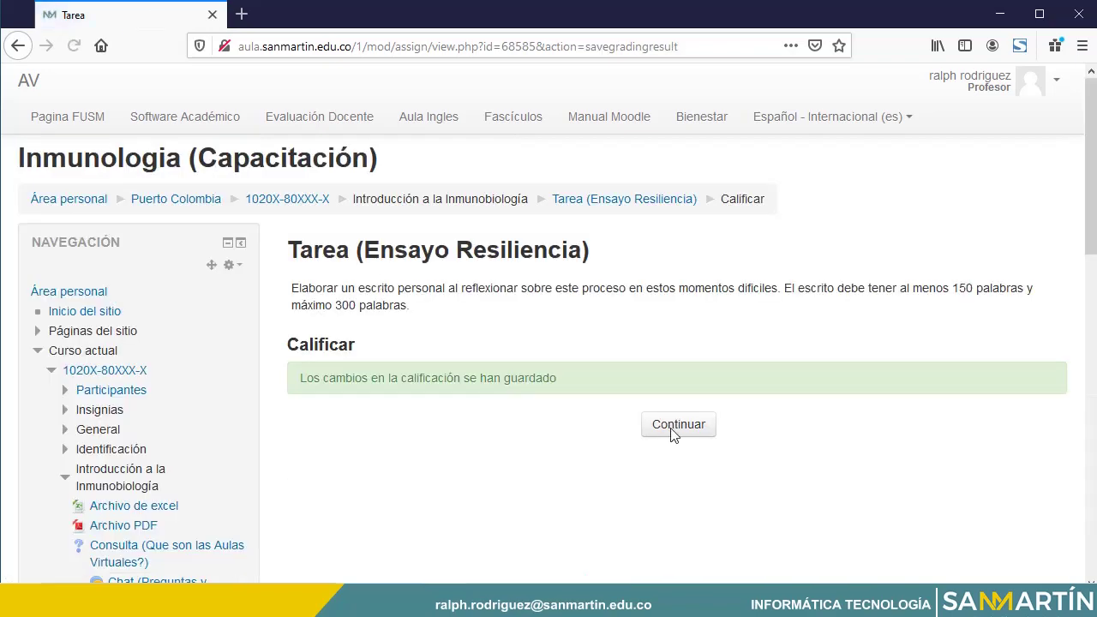
left_click(676, 428)
scroll(558, 443, "down", 3)
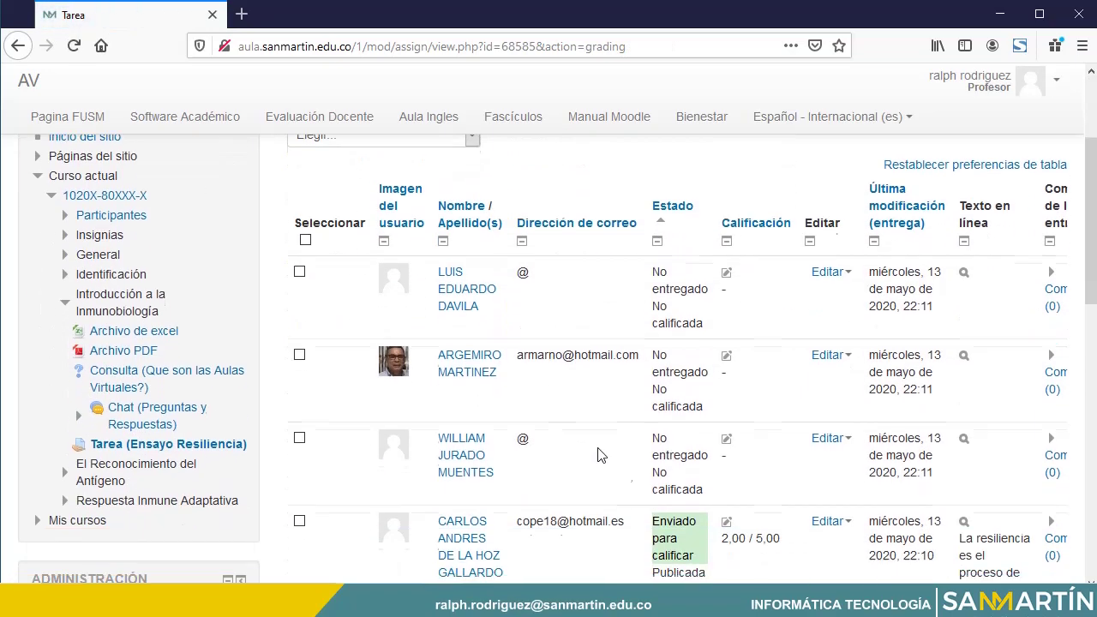
scroll(606, 410, "down", 3)
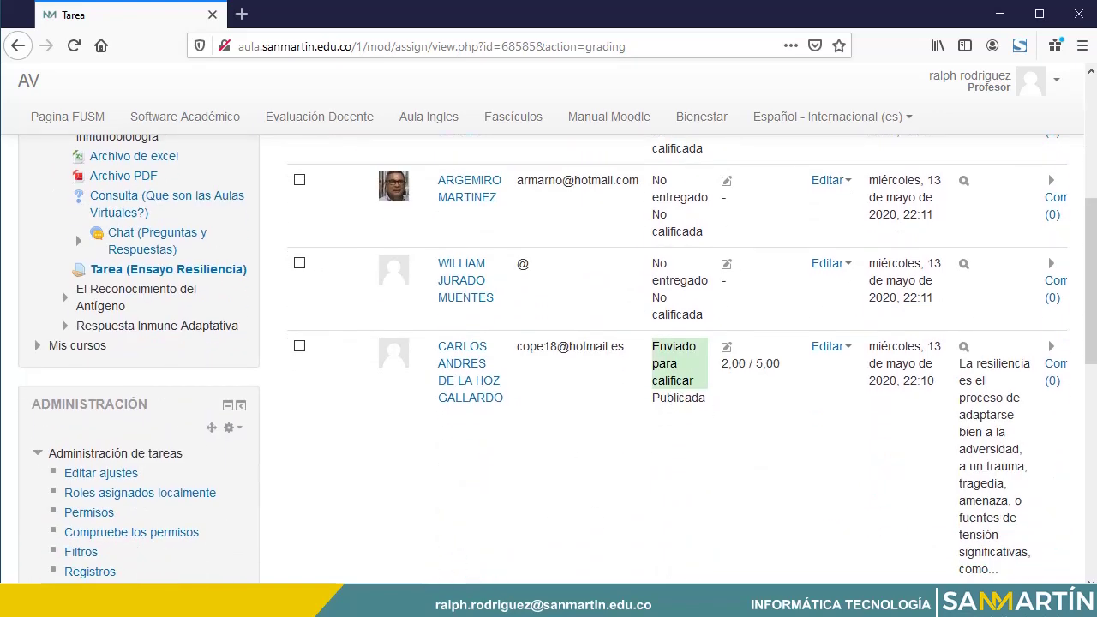
Switch to the student's Microsoft Edge window and refresh the assignment page to check the grading status.
mouse_move(484, 600)
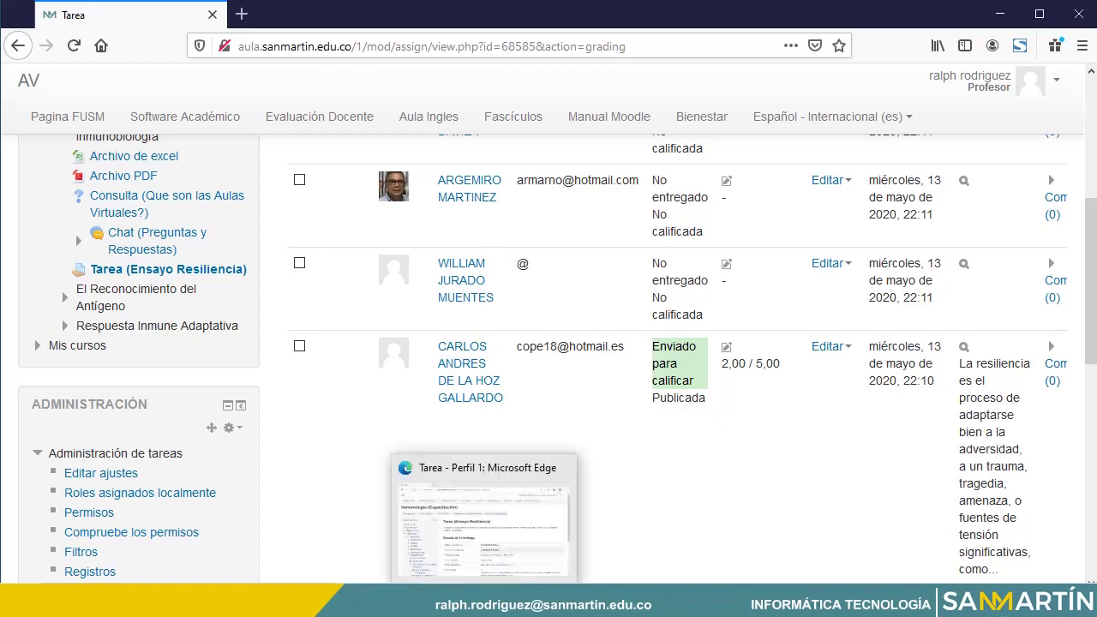
left_click(484, 518)
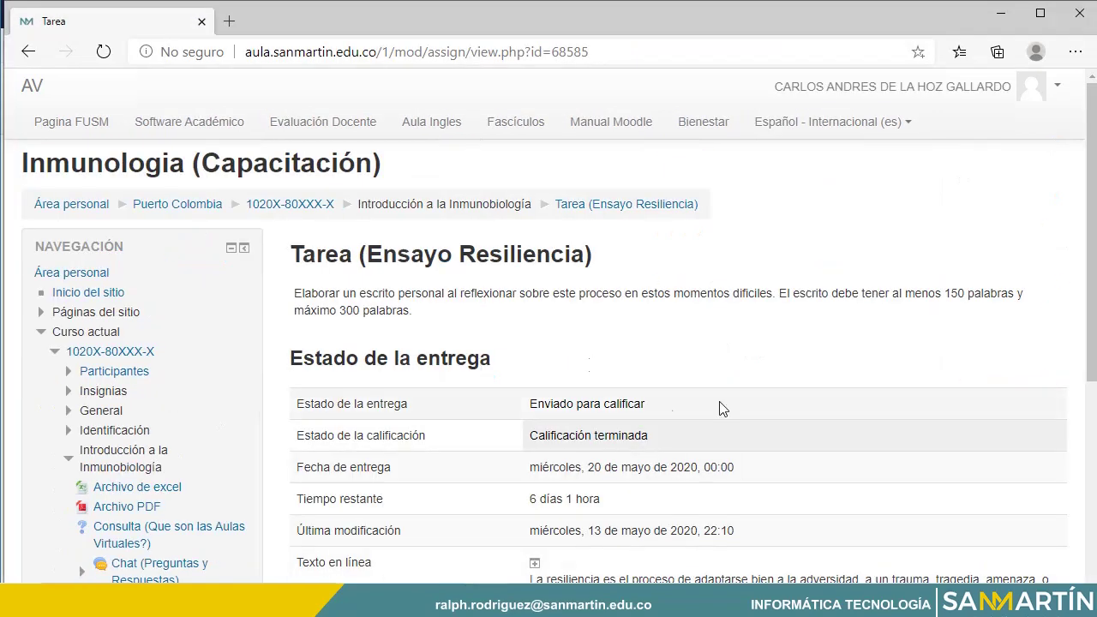
left_click(101, 52)
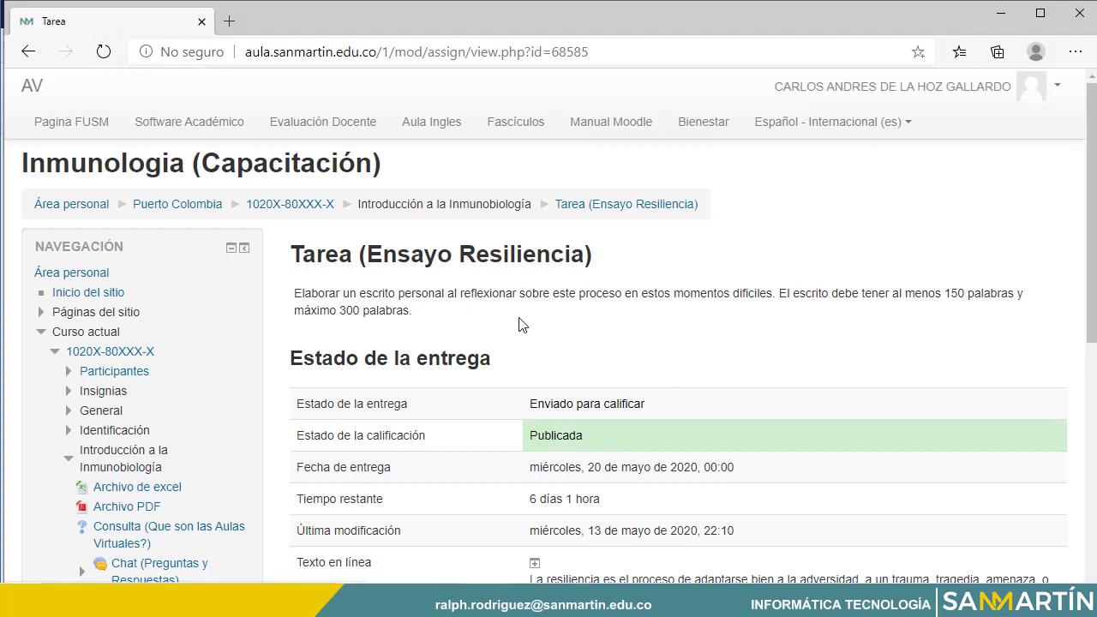
scroll(514, 355, "down", 3)
scroll(516, 357, "up", 2)
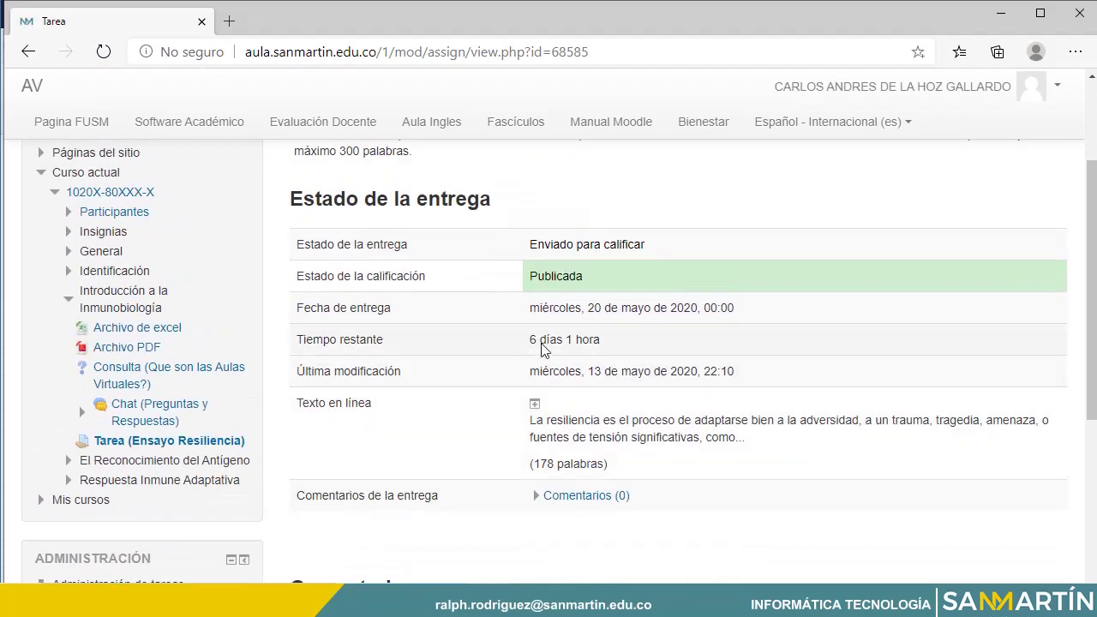
Review the grade details in the Comentario section of the student's assignment page and return to the course page.
scroll(489, 458, "down", 2)
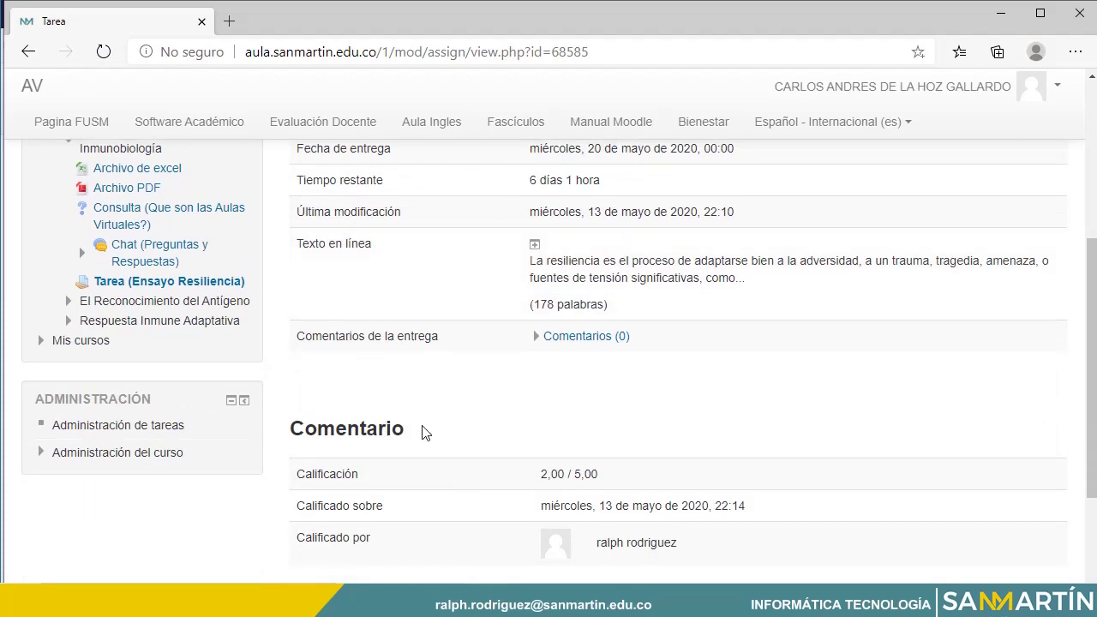
scroll(421, 432, "down", 1)
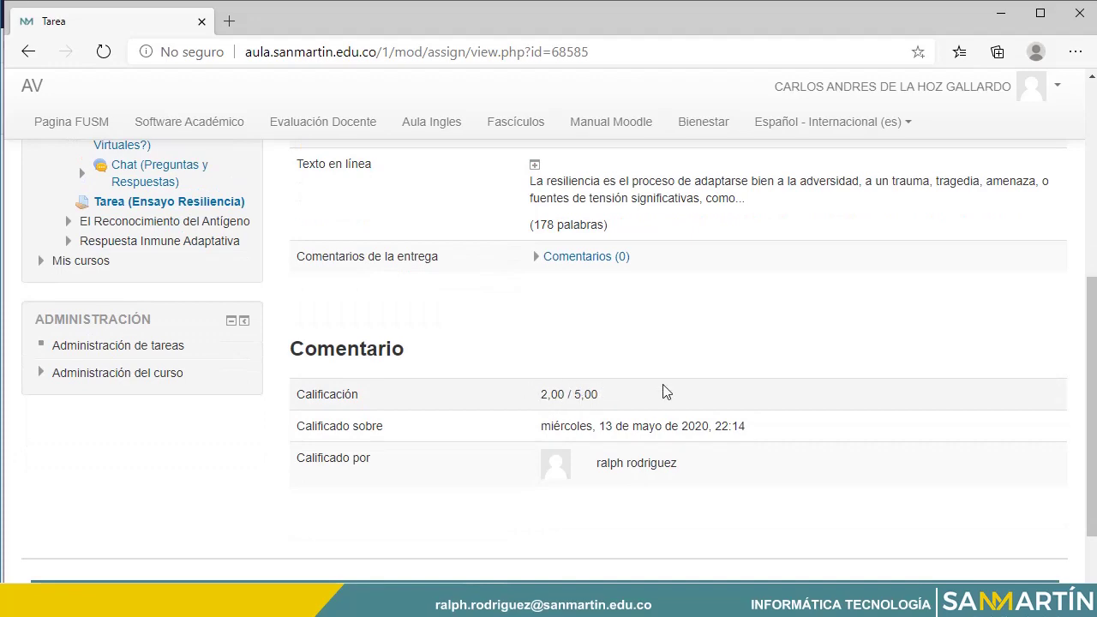
scroll(507, 416, "up", 1)
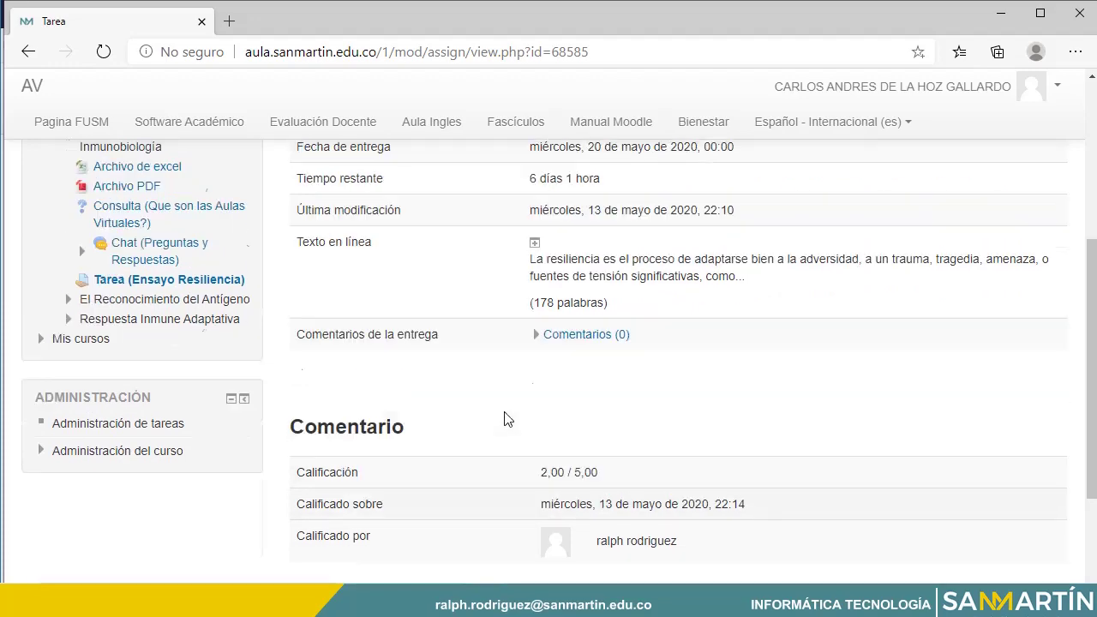
scroll(503, 420, "up", 4)
left_click(294, 213)
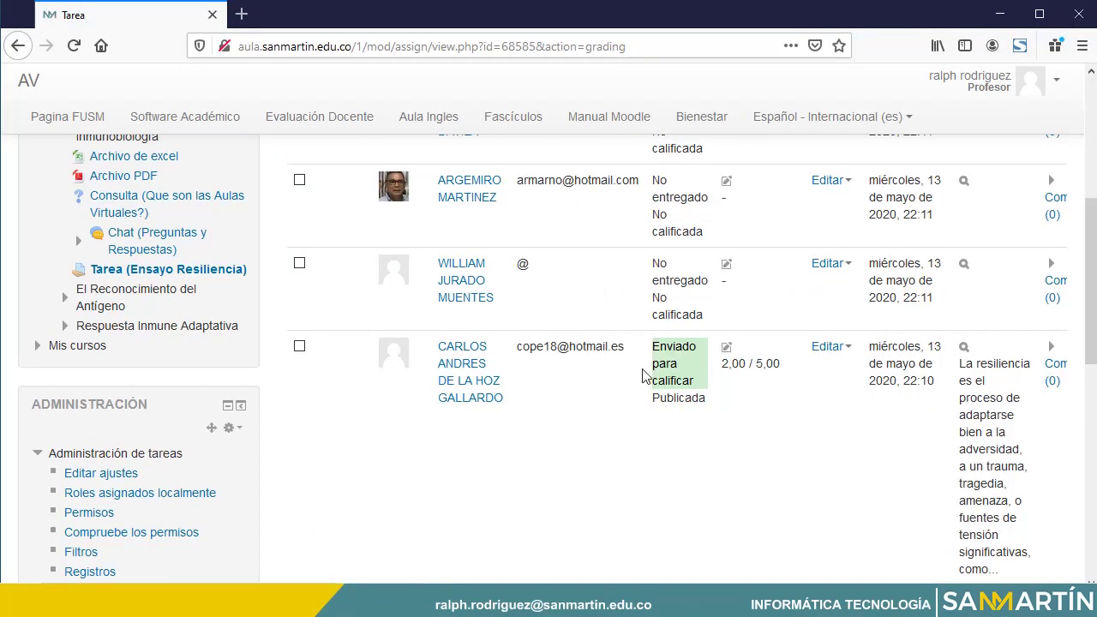
Return to the course page as teacher and remove the highlight from the Introducción a la Inmunobiología topic.
scroll(643, 374, "up", 4)
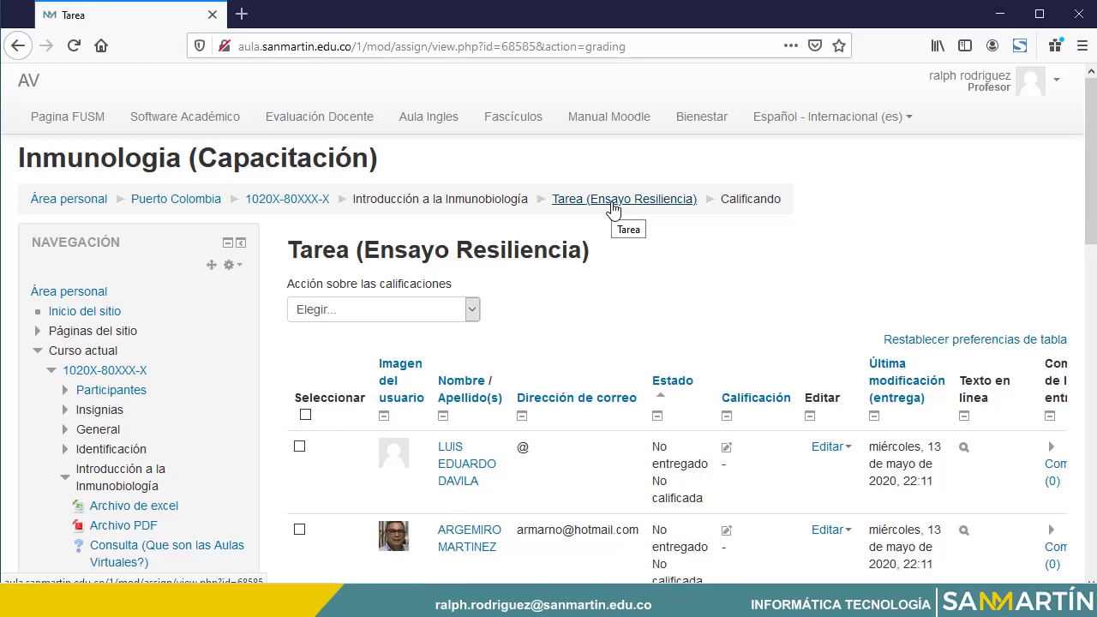
left_click(298, 200)
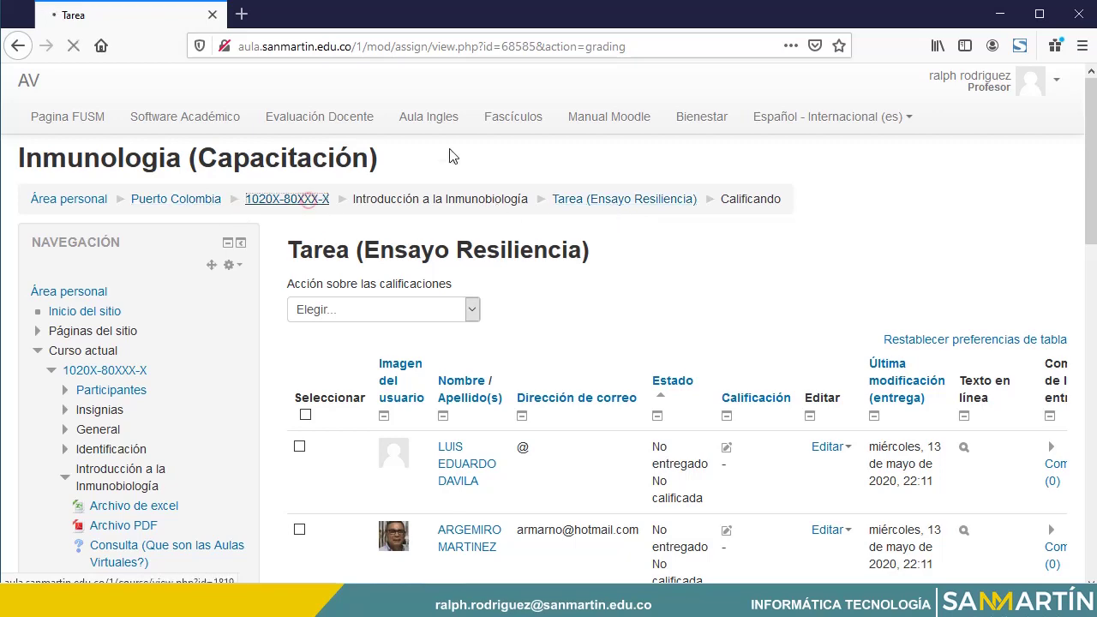
scroll(458, 363, "down", 5)
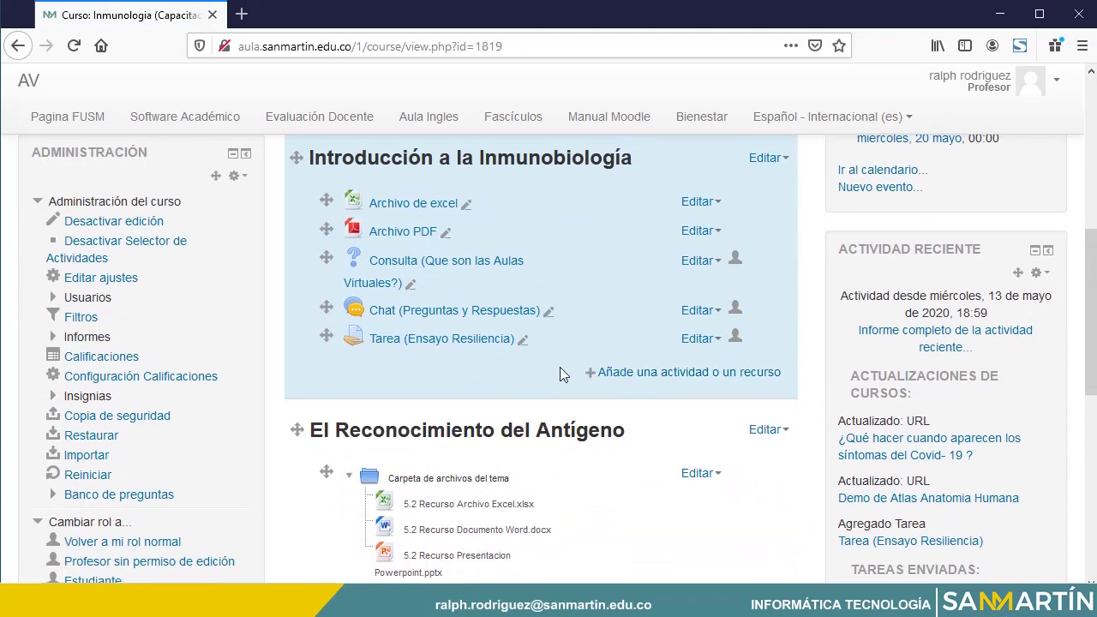
scroll(569, 423, "up", 2)
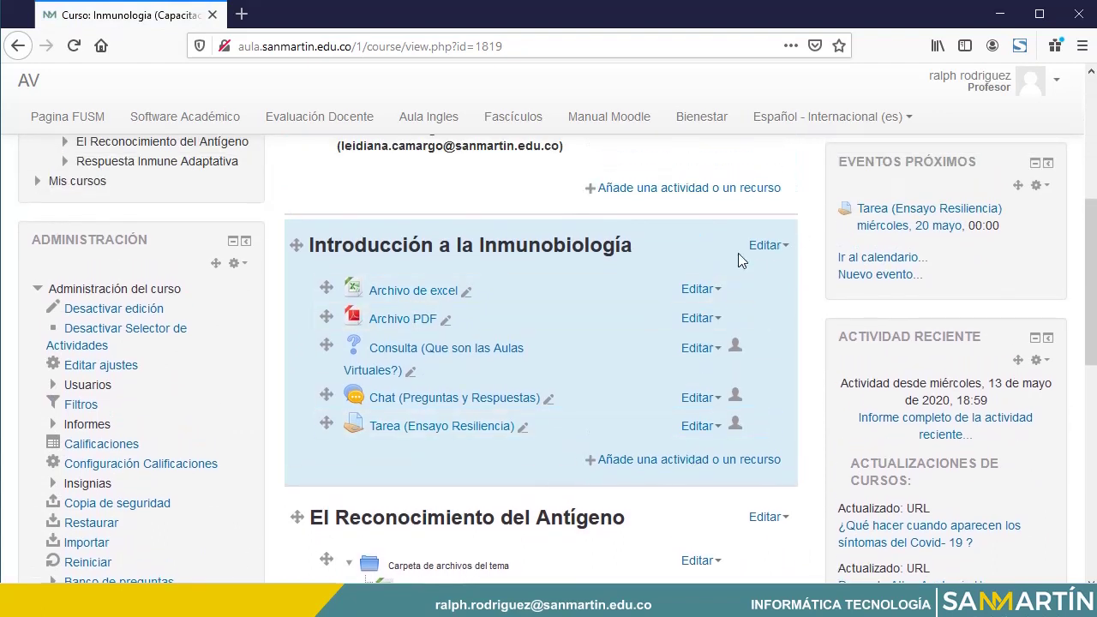
left_click(762, 247)
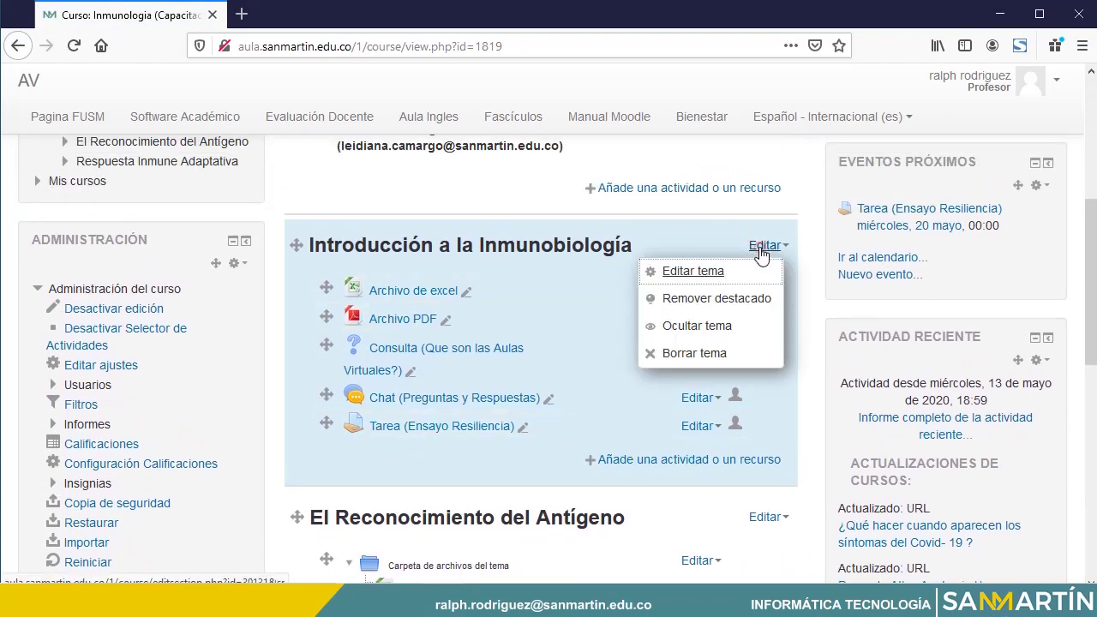
left_click(694, 298)
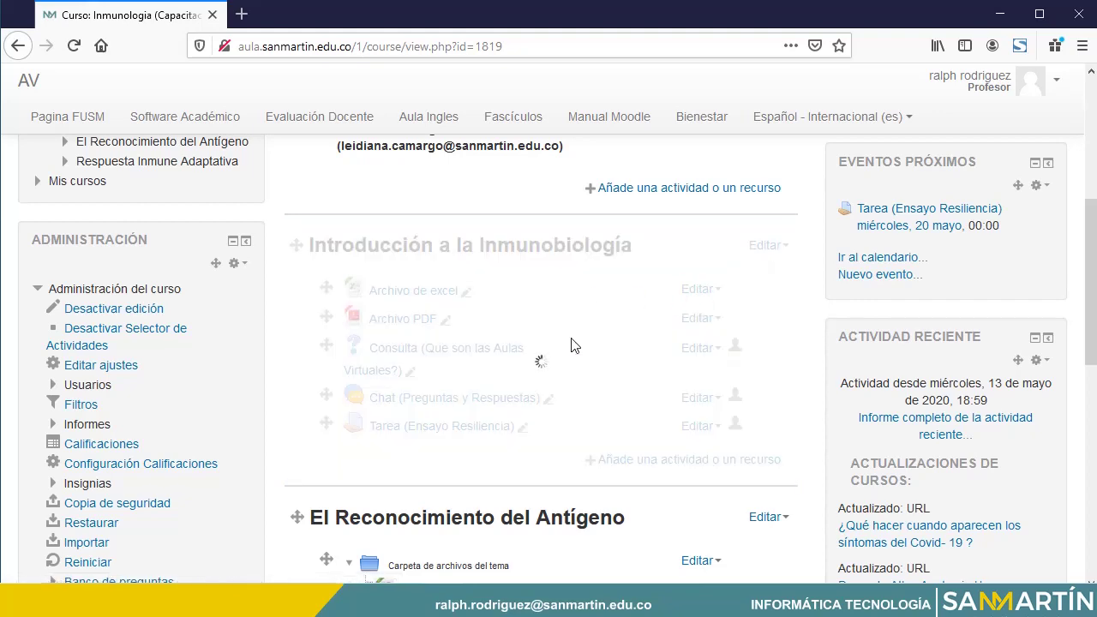
Highlight the El Reconocimiento del Antígeno topic as the current one.
scroll(574, 346, "down", 5)
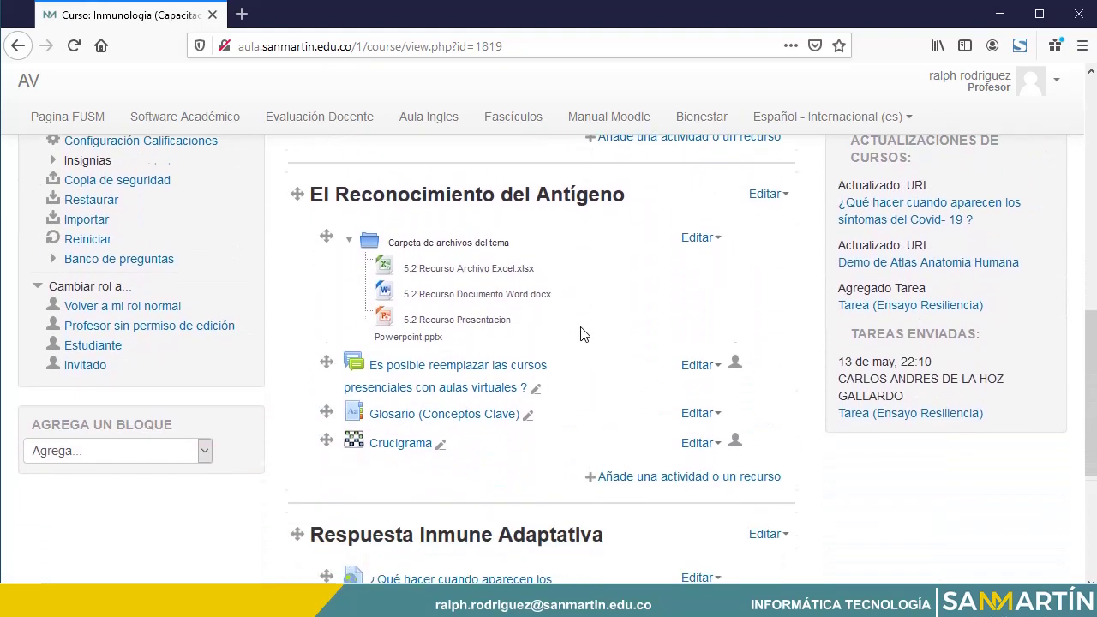
left_click(766, 167)
left_click(730, 221)
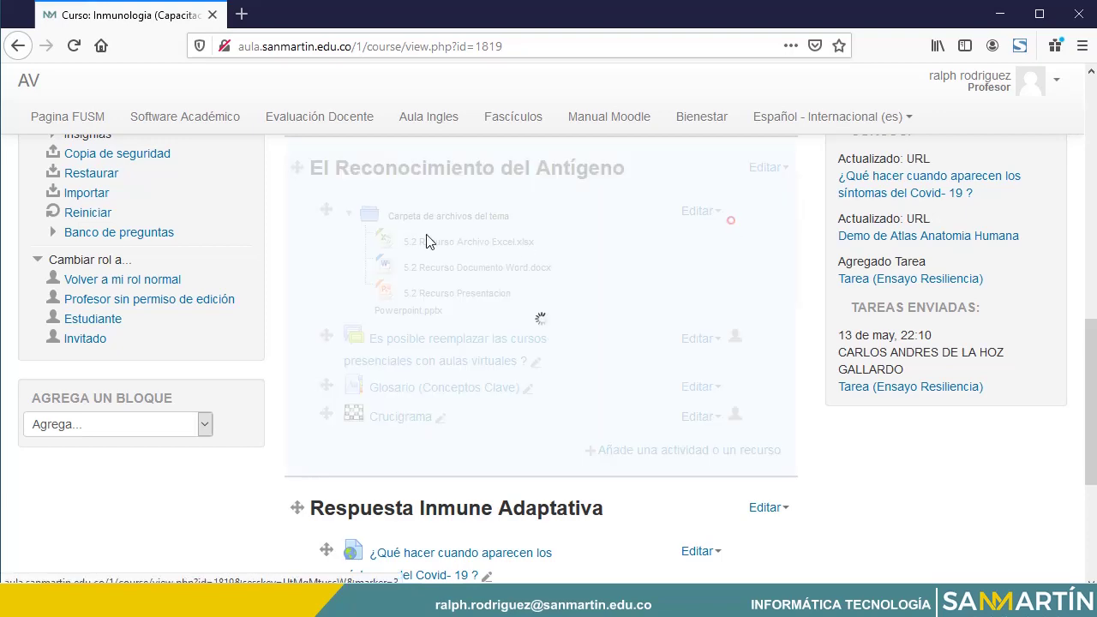
Open the activity and resource chooser for the El Reconocimiento del Antígeno topic.
scroll(599, 334, "down", 3)
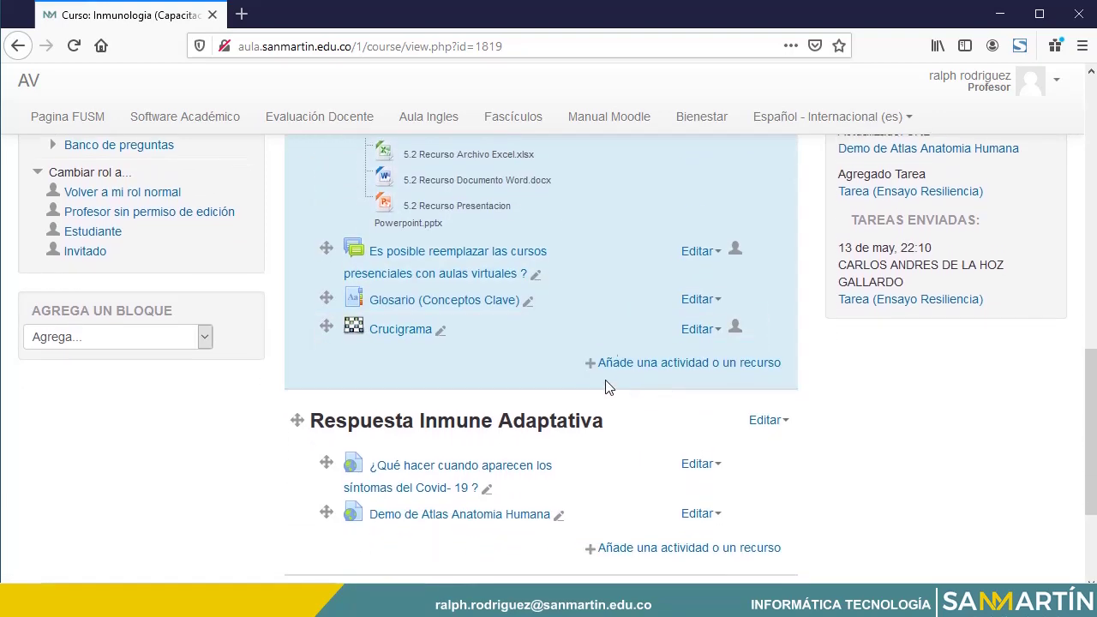
left_click(605, 362)
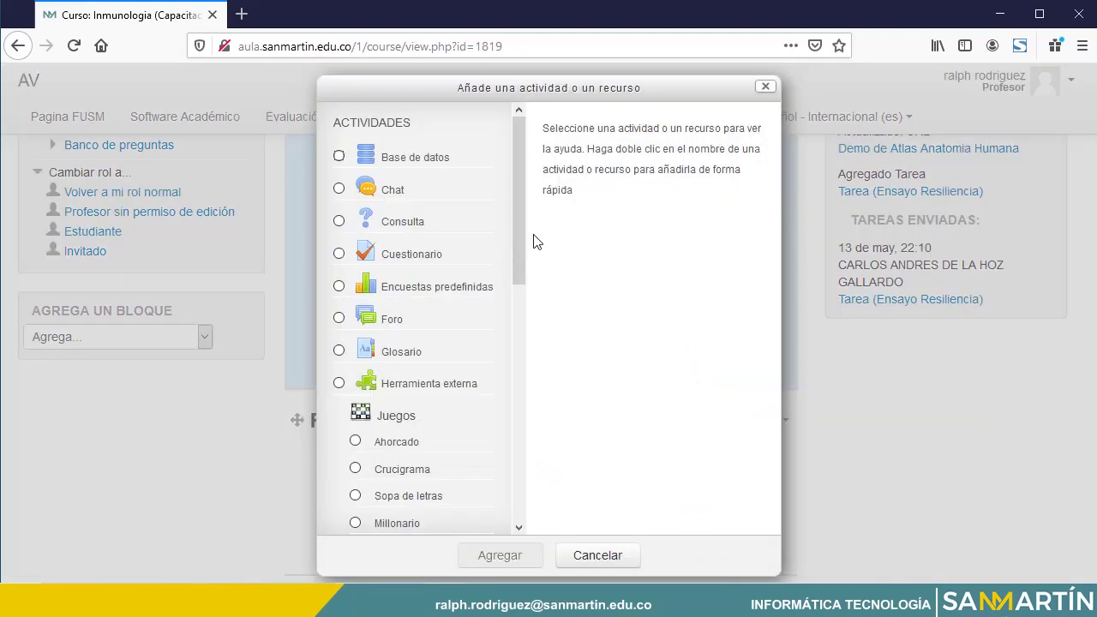
Add a Tarea activity to the El Reconocimiento del Antígeno section of the course.
left_click_drag(517, 234, 509, 396)
left_click(391, 393)
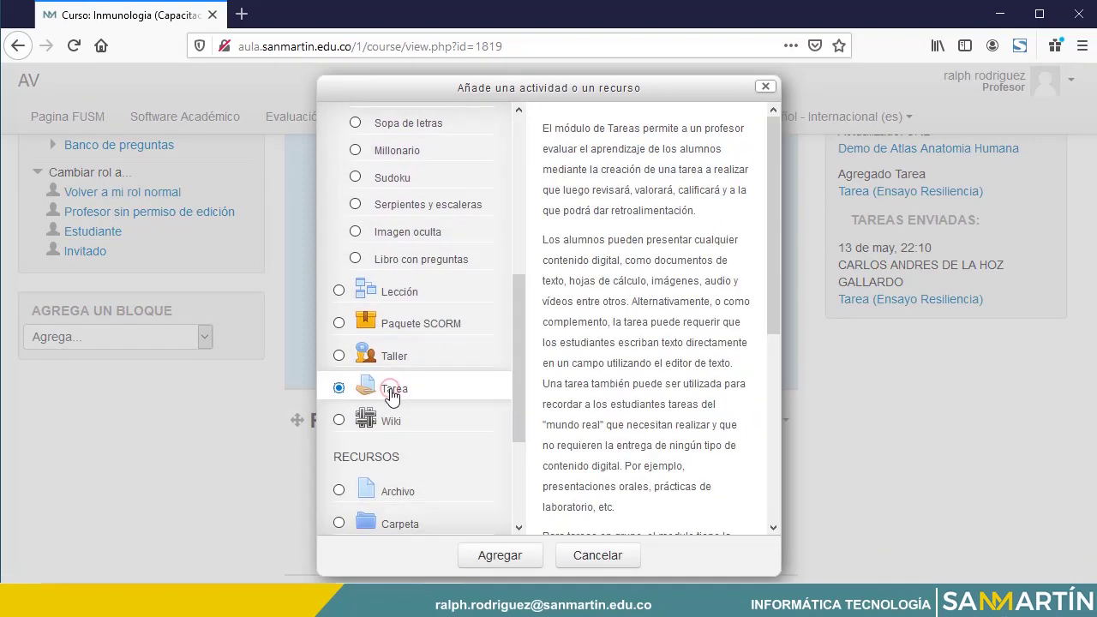
left_click(505, 557)
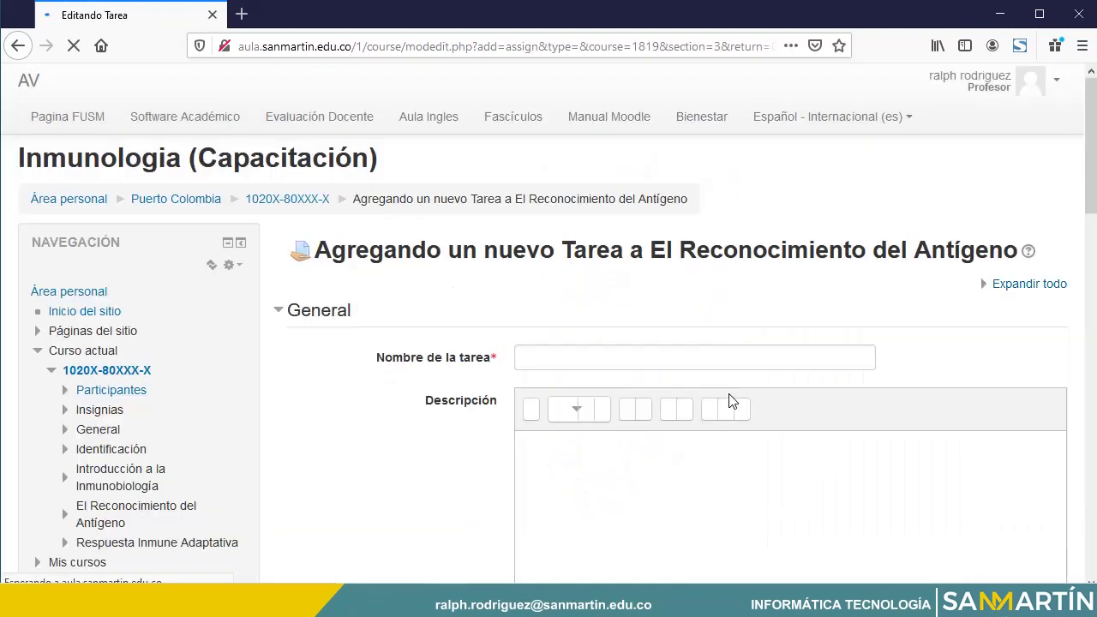
Name the assignment "Tarea (Escrito Expectativa Aulas)" by copying the title line from 6.6 Actividad Tarea.txt in Notepad++.
left_click(538, 358)
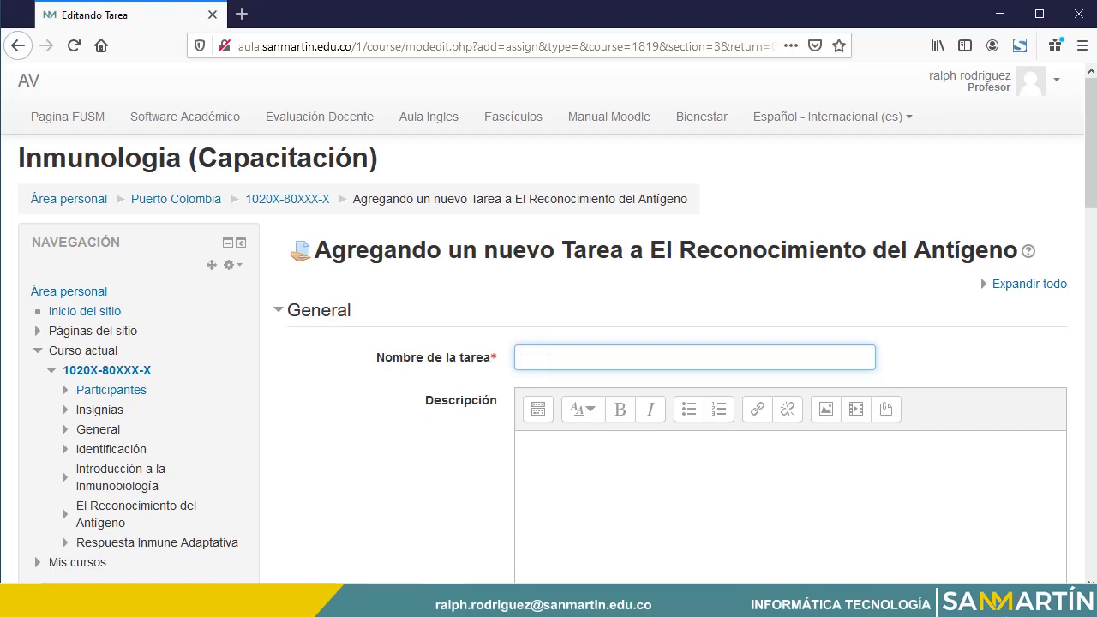
key("alt+Tab")
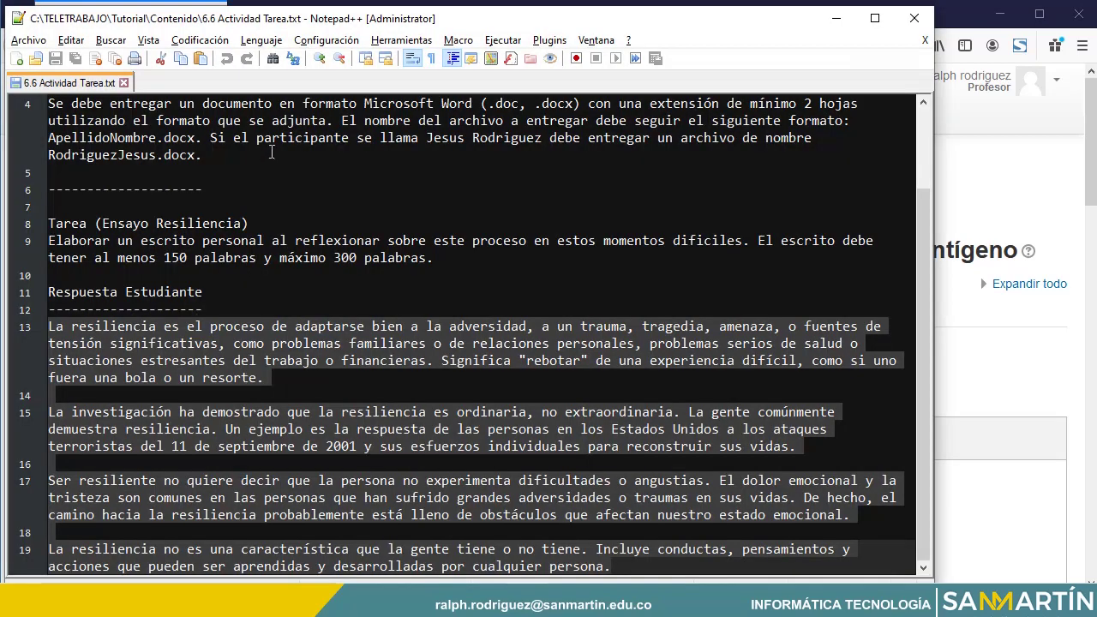
scroll(272, 152, "up", 2)
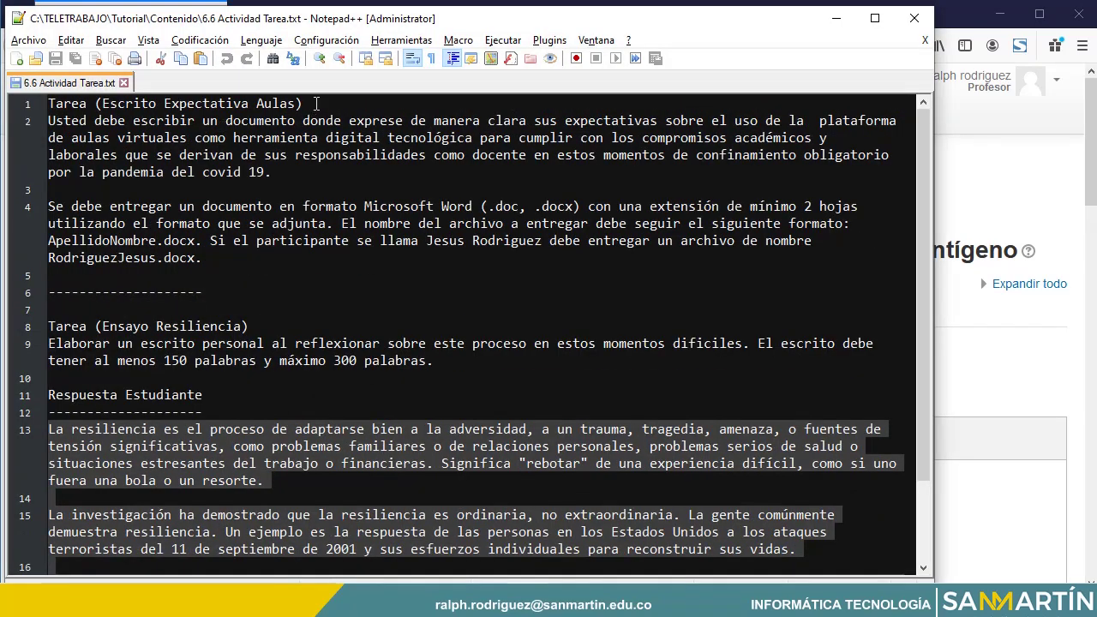
left_click_drag(316, 103, 39, 104)
key("ctrl+c")
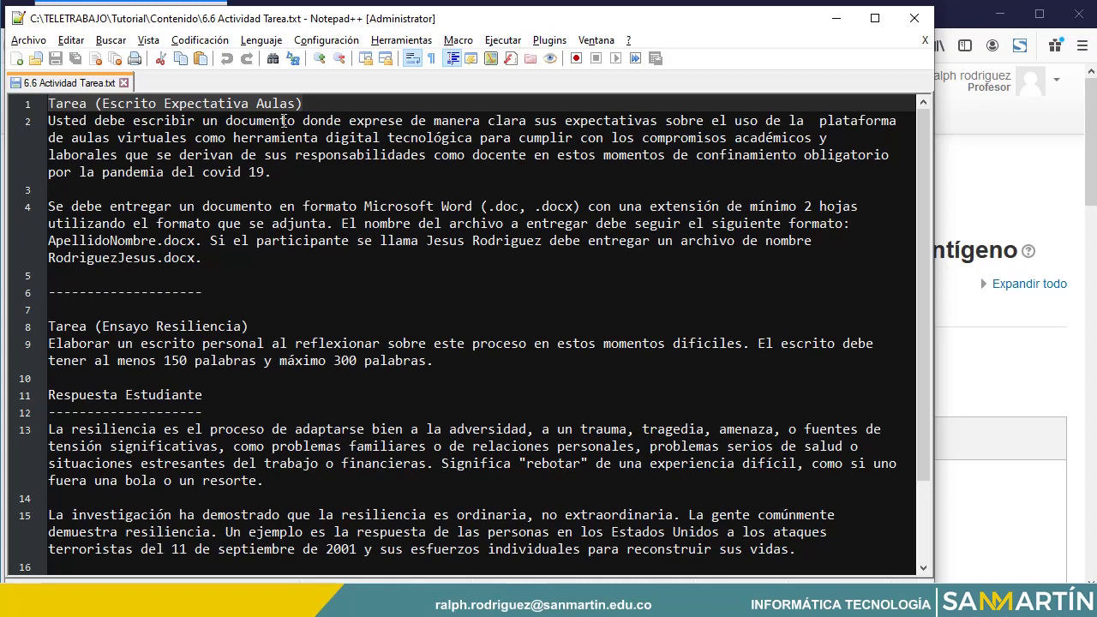
key("alt+Tab")
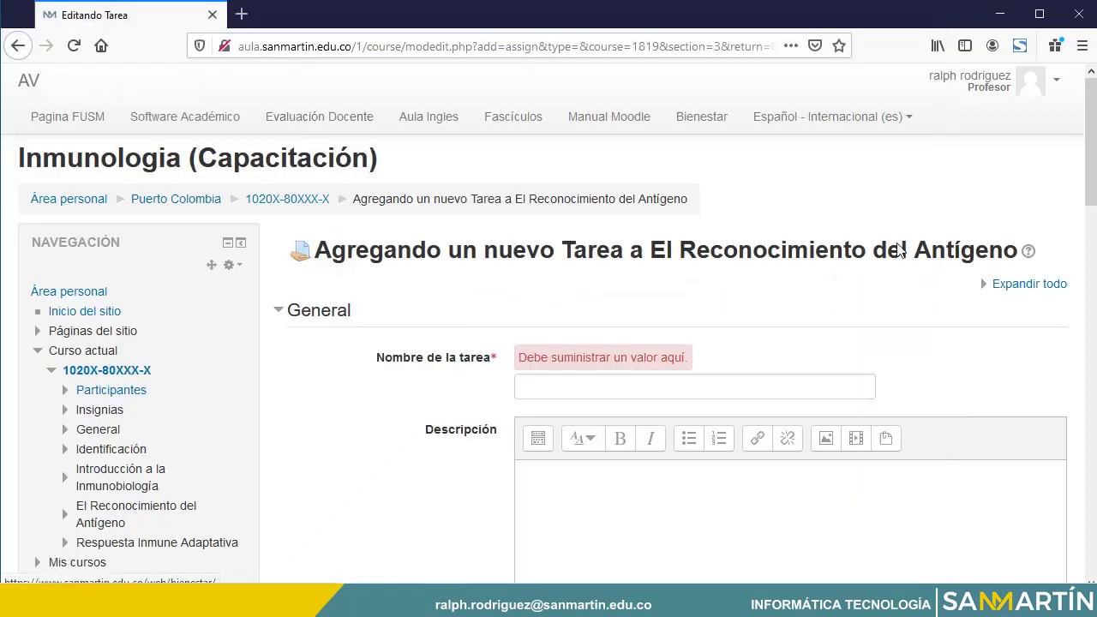
key("ctrl+v")
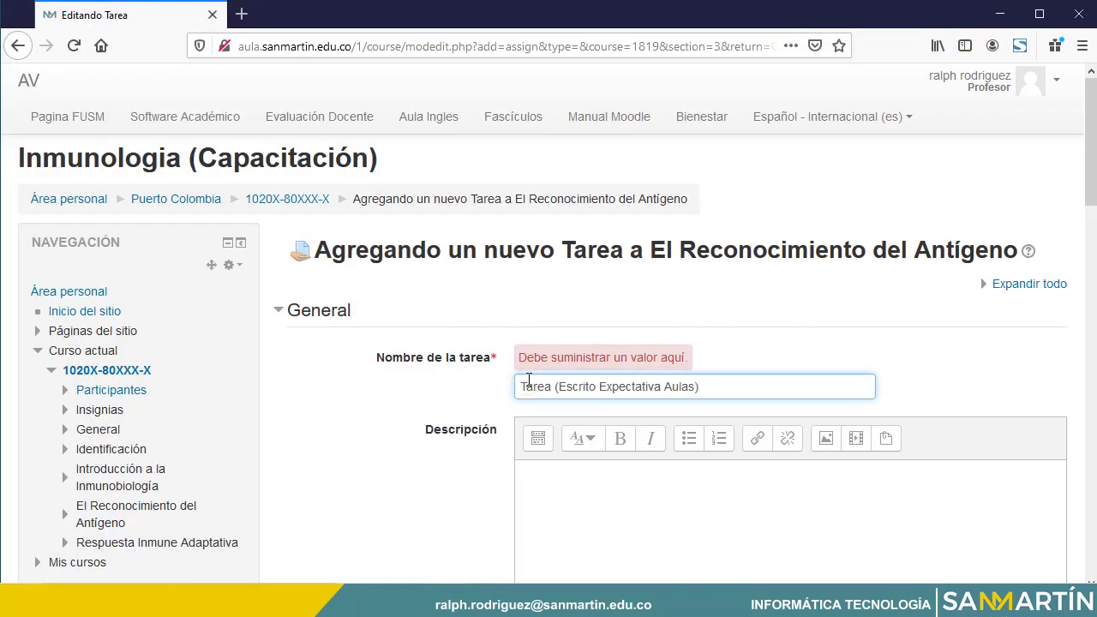
Fill the assignment's description with the two instruction paragraphs below the first title in 6.6 Actividad Tarea.txt, copied from Notepad++.
scroll(528, 380, "down", 2)
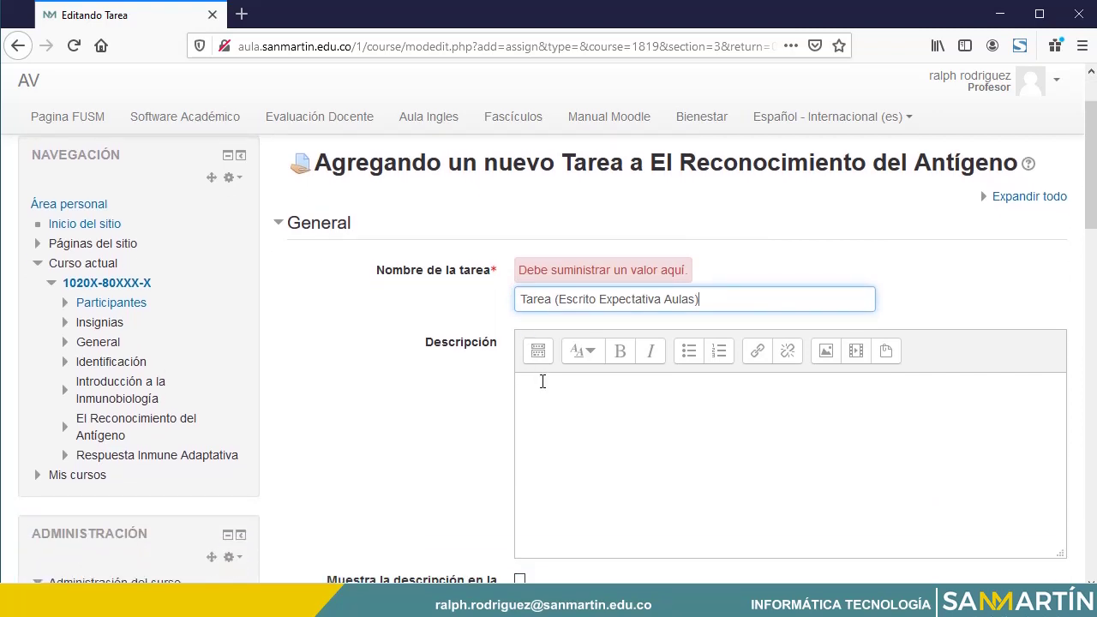
left_click(532, 388)
left_click(530, 387)
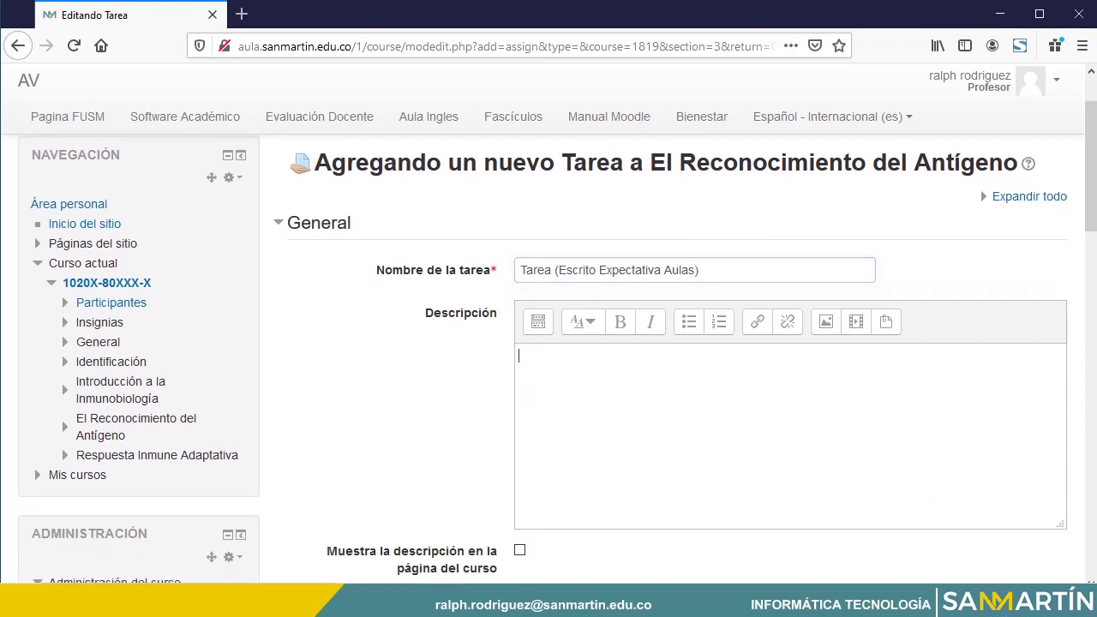
mouse_move(530, 600)
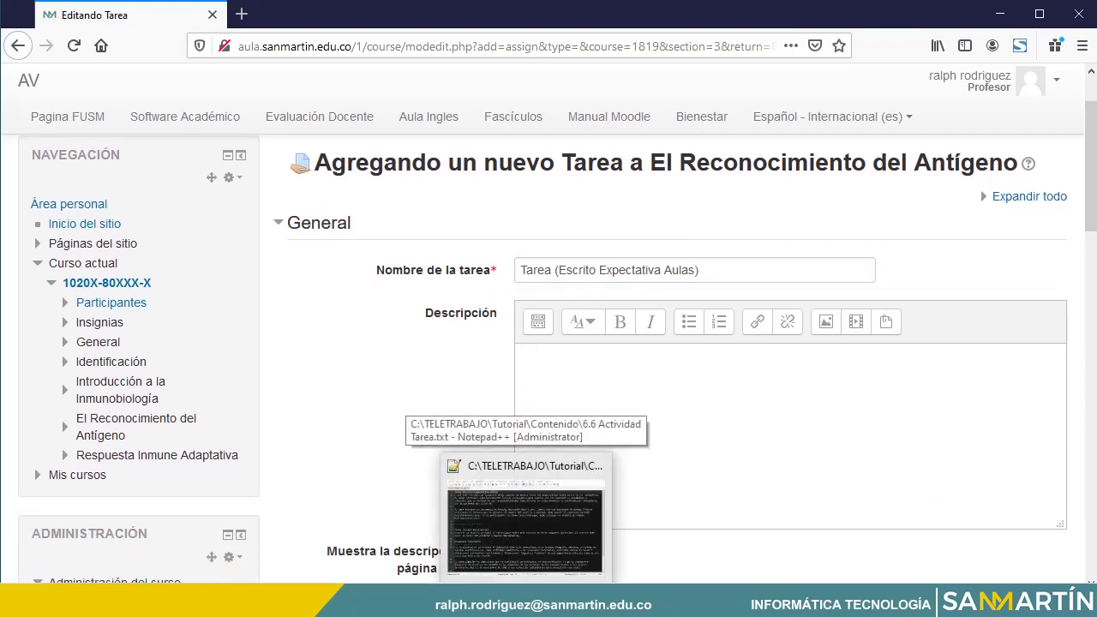
left_click(528, 502)
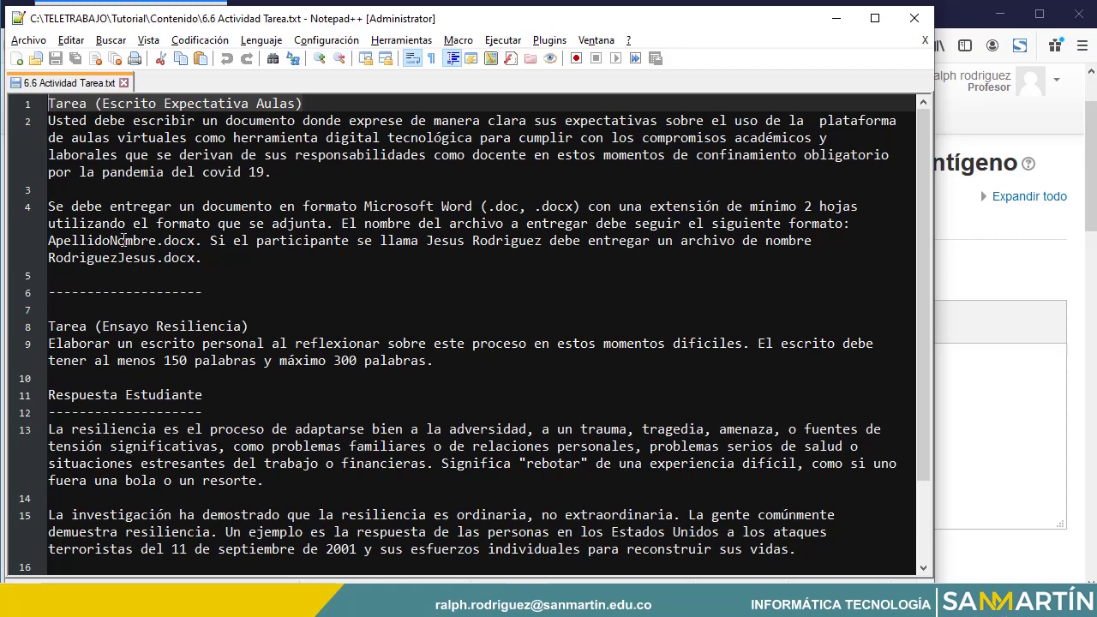
left_click_drag(219, 263, 48, 121)
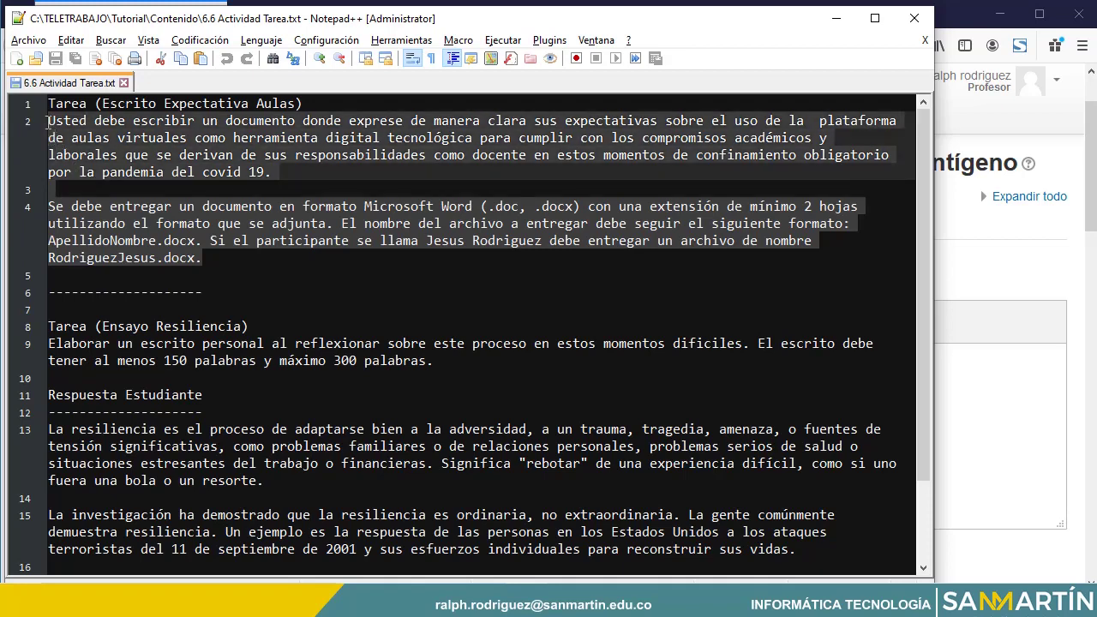
right_click(60, 128)
left_click(122, 154)
key("alt+Tab")
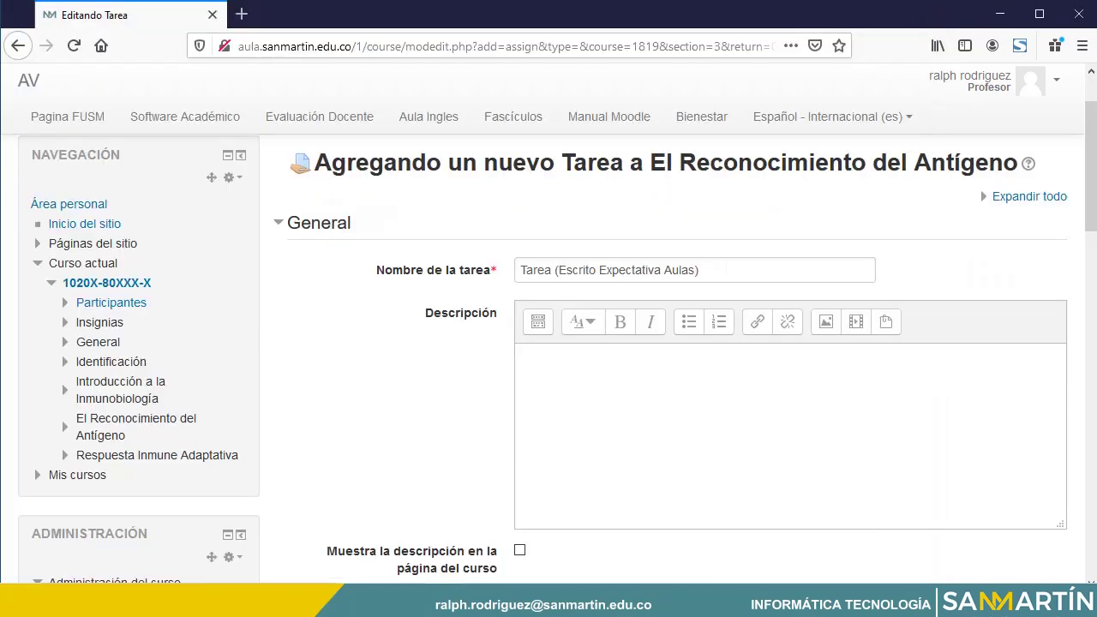
key("ctrl+v")
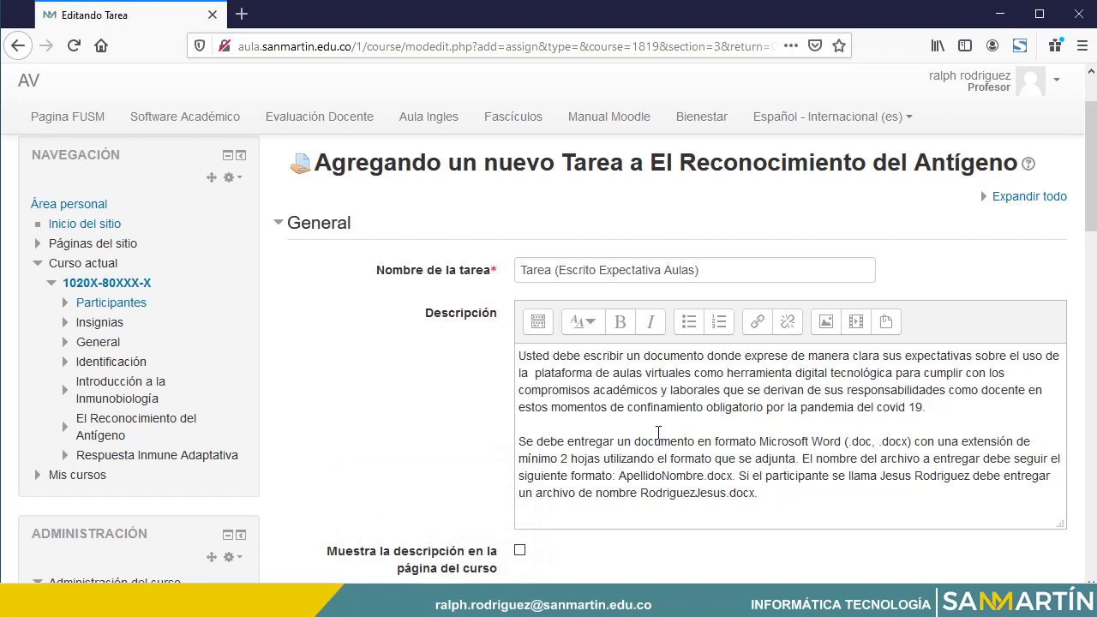
Review the assignment's name and description, checking the accepted file formats, the minimum page count and the file naming rule.
scroll(660, 428, "up", 2)
scroll(685, 386, "down", 3)
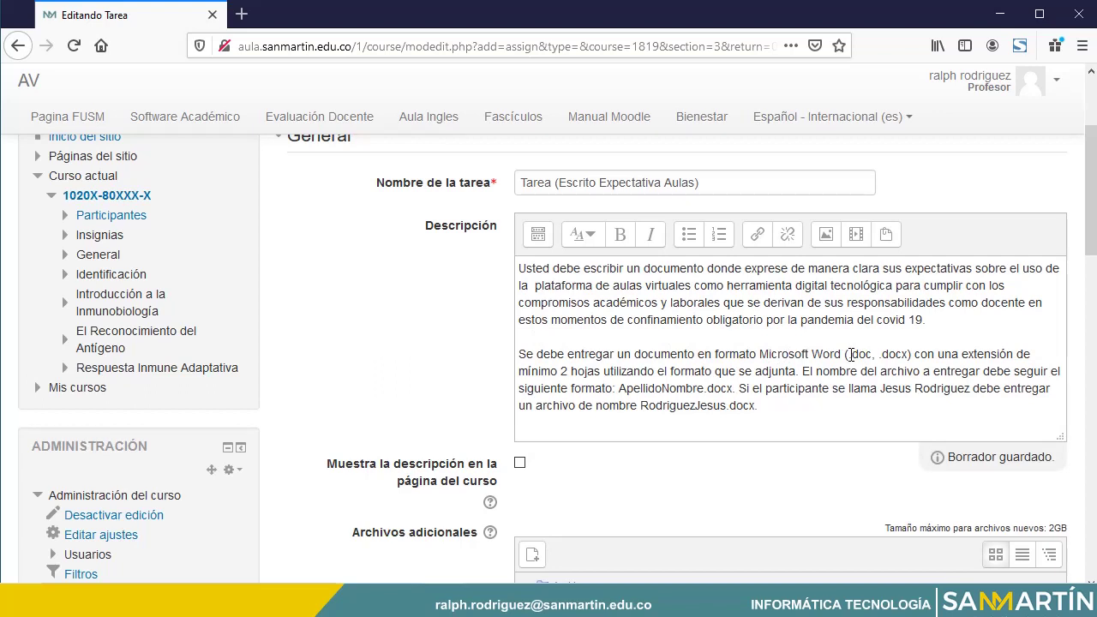
left_click_drag(847, 355, 910, 355)
scroll(711, 354, "down", 1)
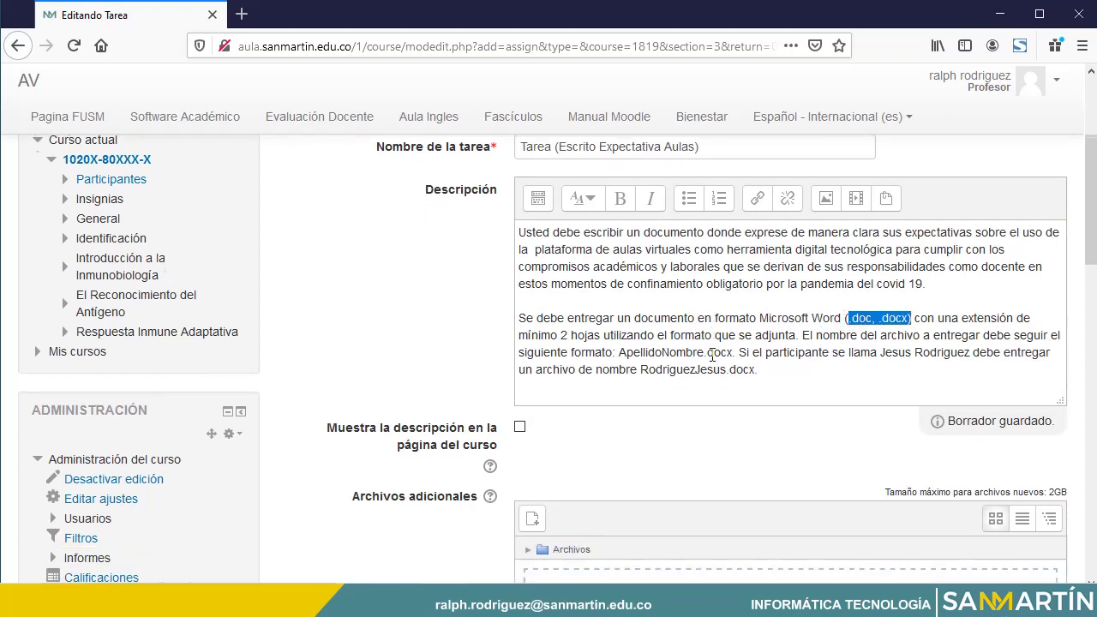
left_click_drag(568, 284, 562, 283)
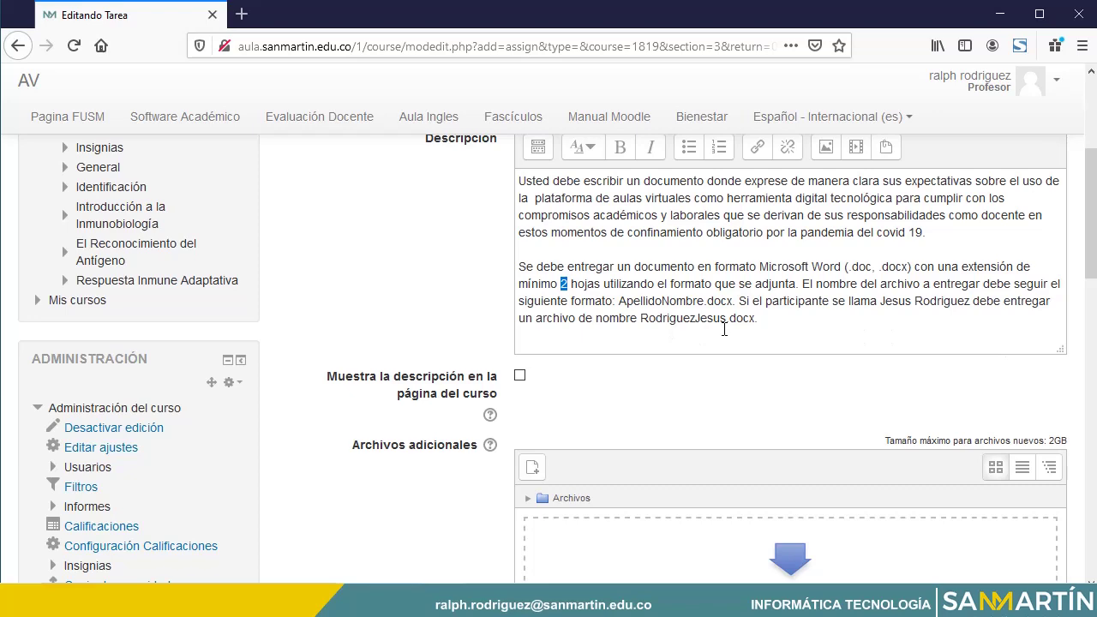
scroll(433, 336, "down", 2)
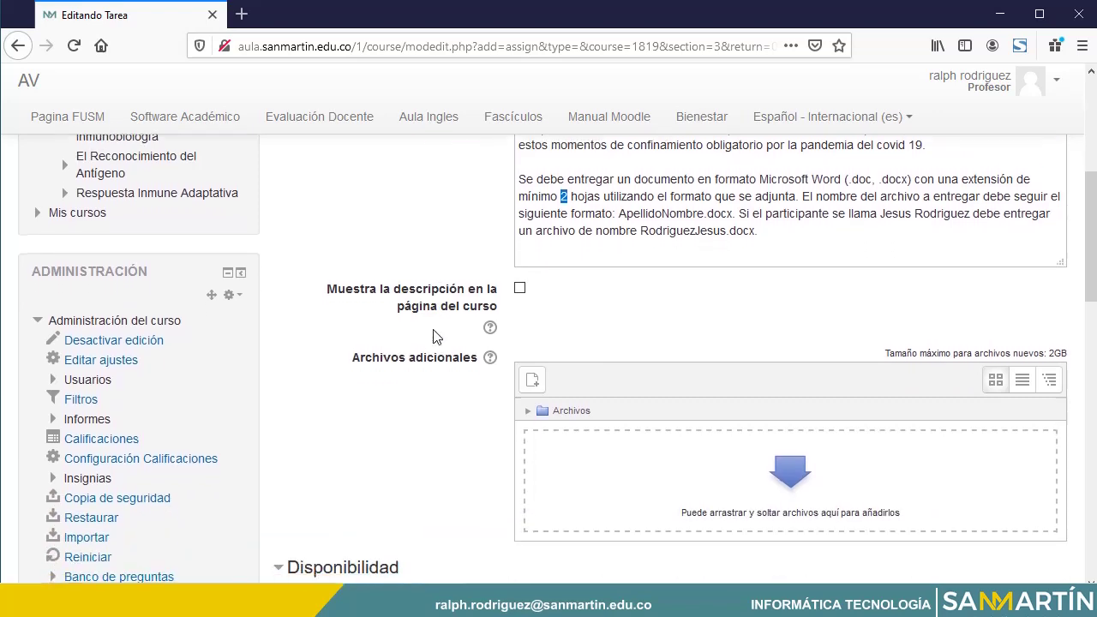
scroll(433, 336, "up", 4)
scroll(432, 336, "down", 6)
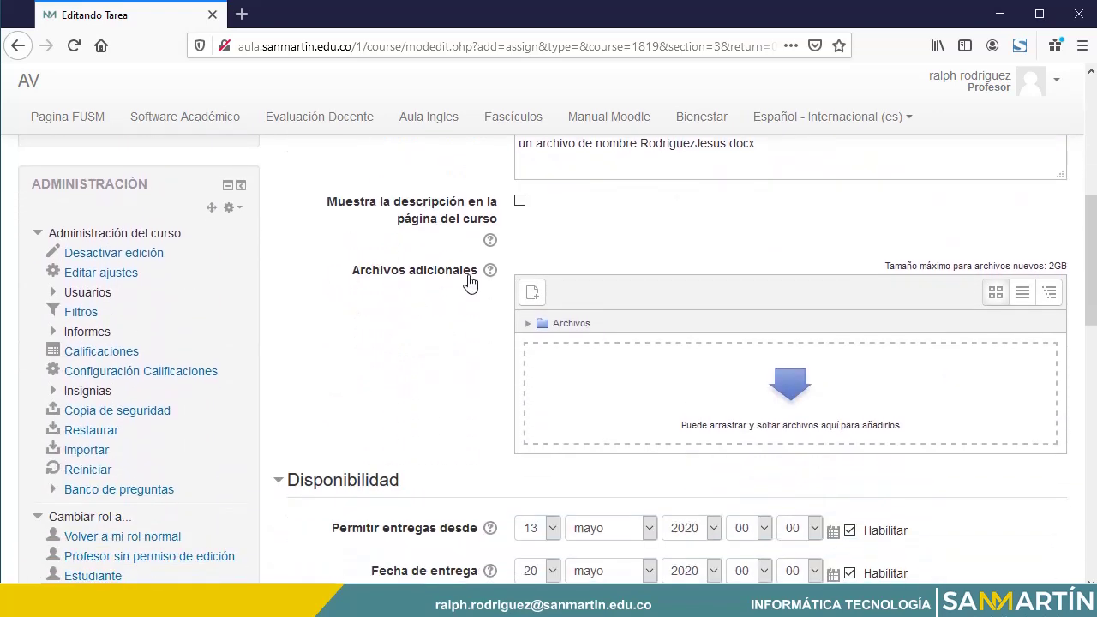
scroll(651, 399, "up", 3)
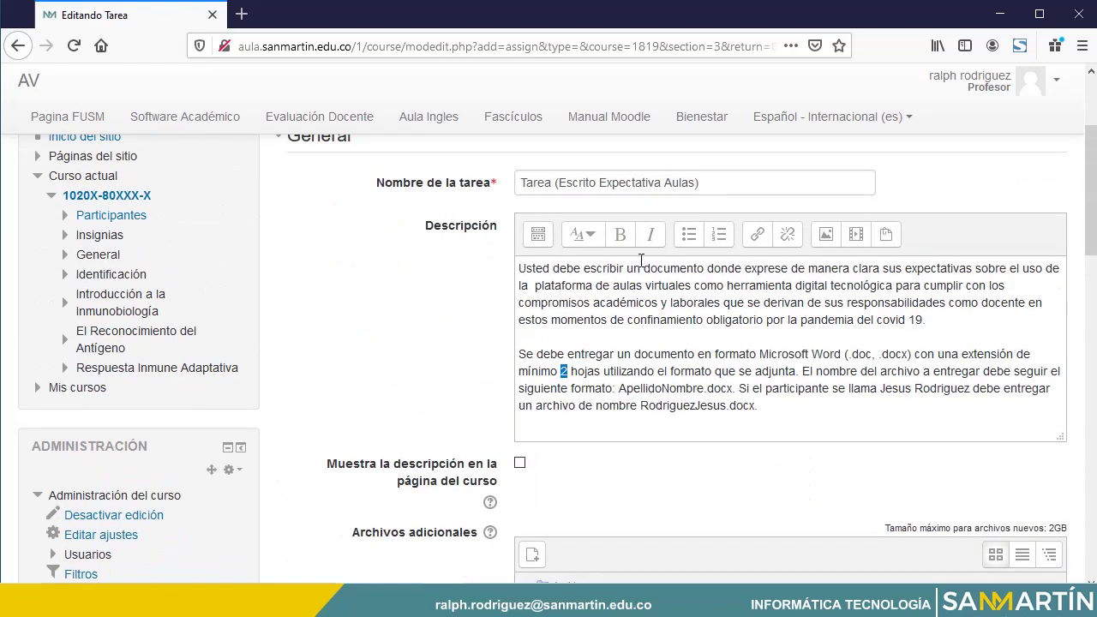
left_click(710, 185)
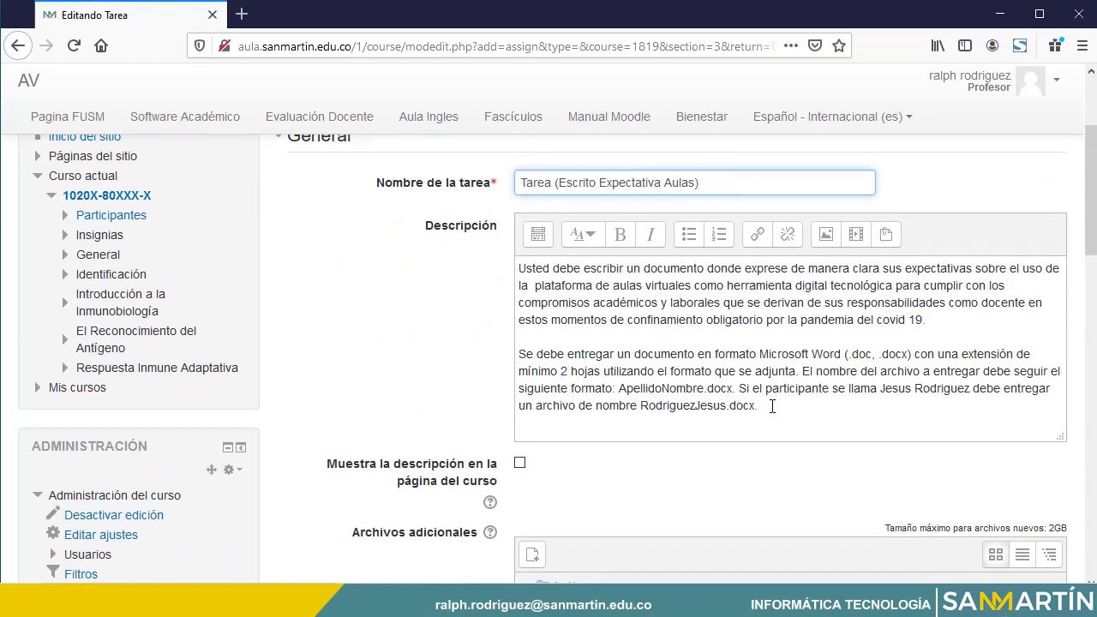
Attach the Word document named after the professor as an additional file, taking it from the TELETRABAJO Tutorial folder in File Explorer.
scroll(771, 406, "down", 3)
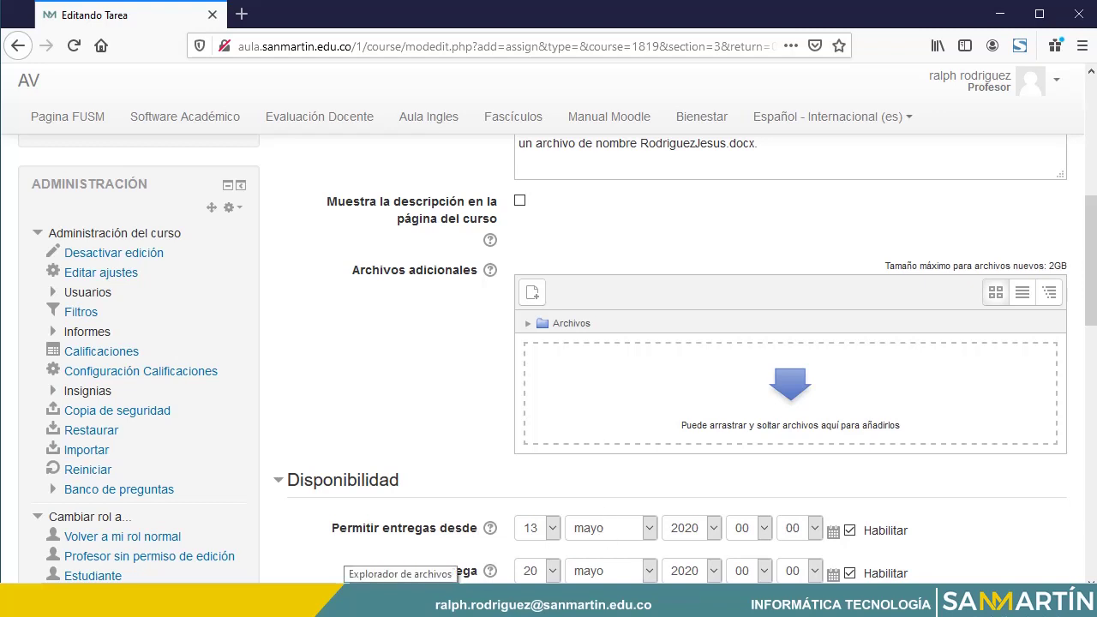
left_click(400, 600)
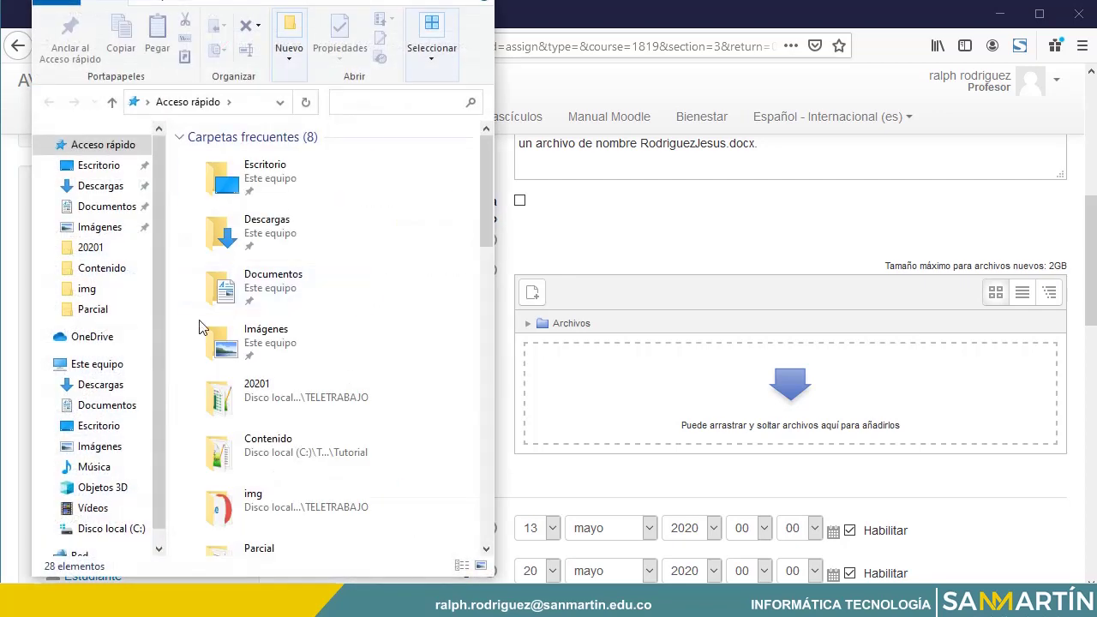
left_click(104, 527)
left_click(241, 284)
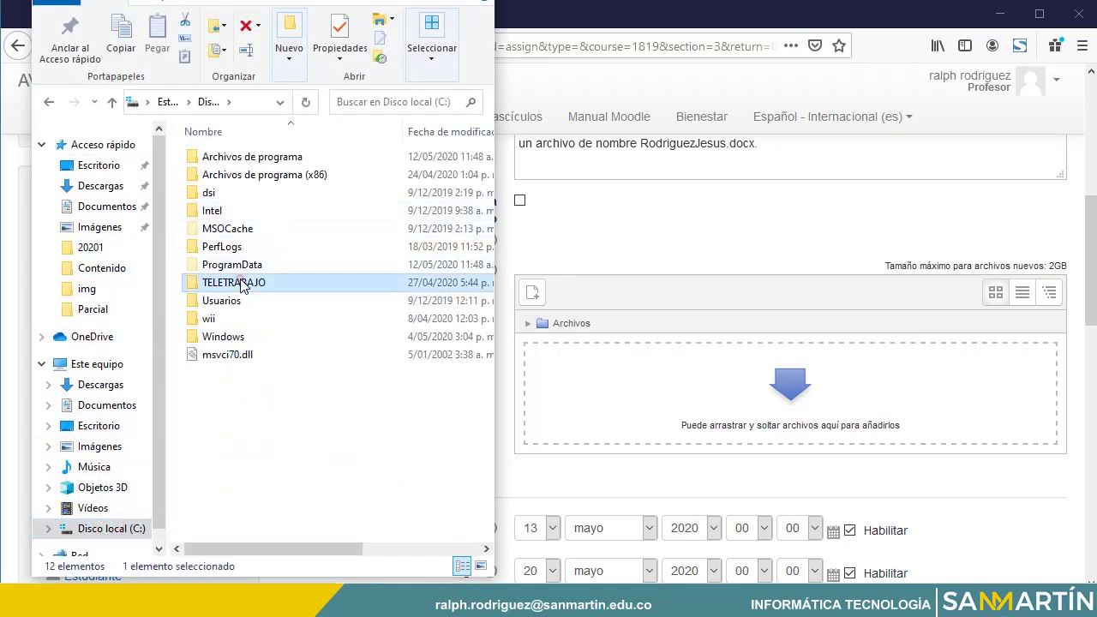
double_click(240, 284)
double_click(235, 249)
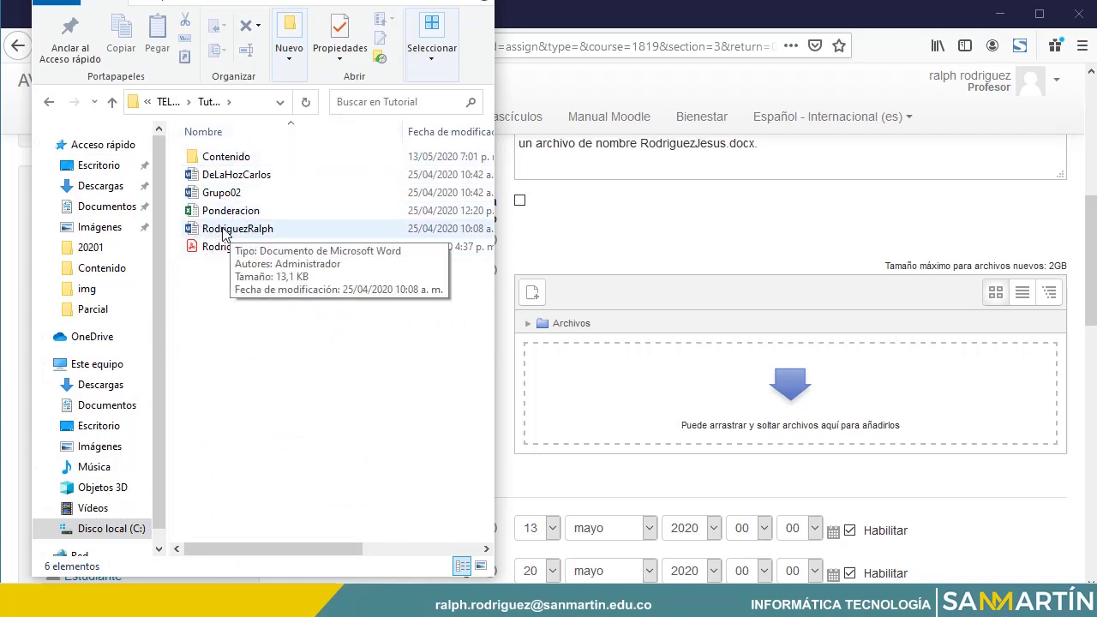
left_click_drag(224, 233, 642, 413)
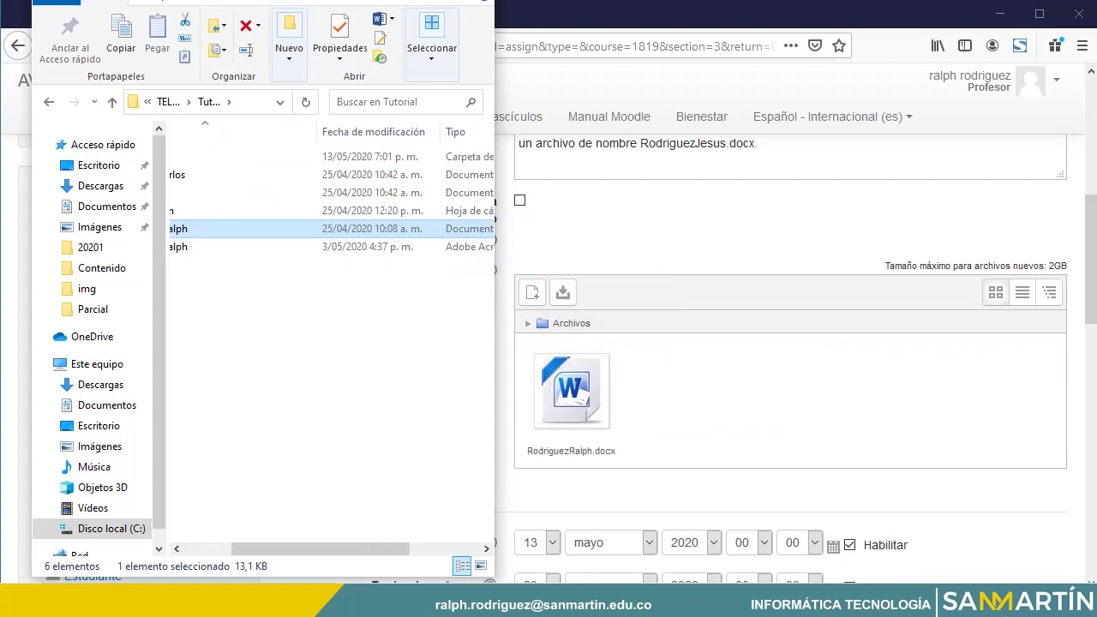
left_click(397, 0)
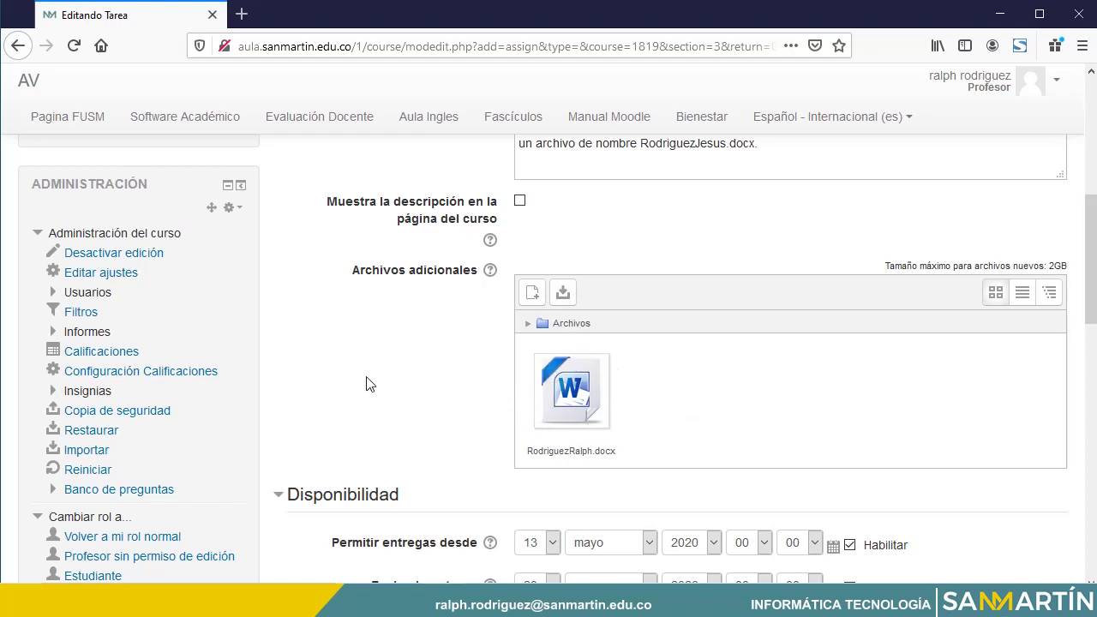
Check the availability dates and submission types, and set the maximum number of uploaded files to 1.
scroll(366, 384, "down", 5)
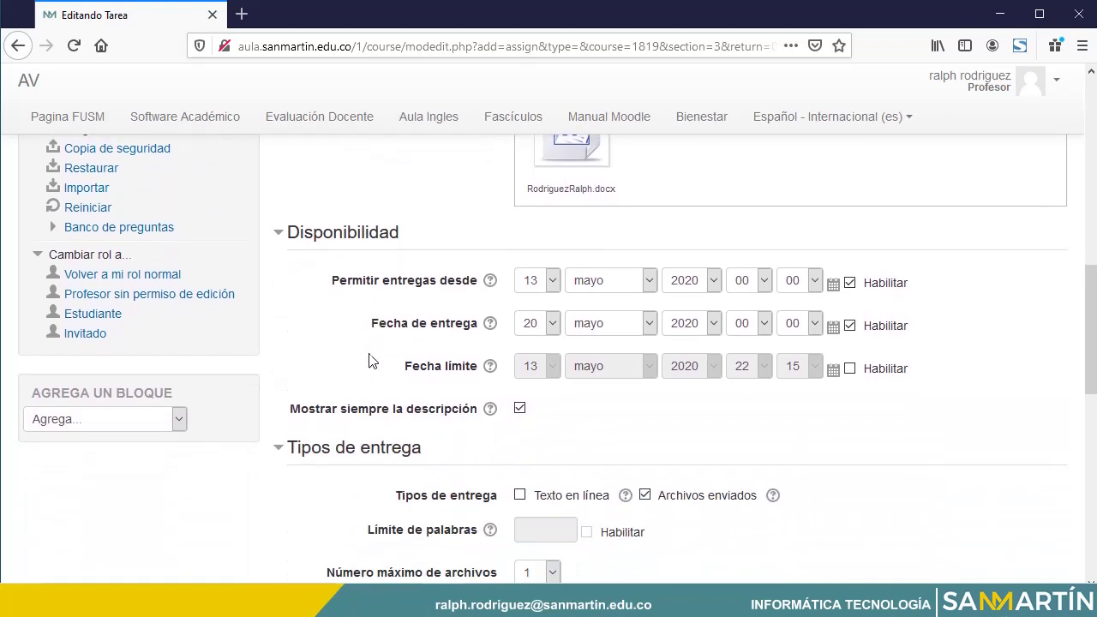
scroll(370, 355, "down", 2)
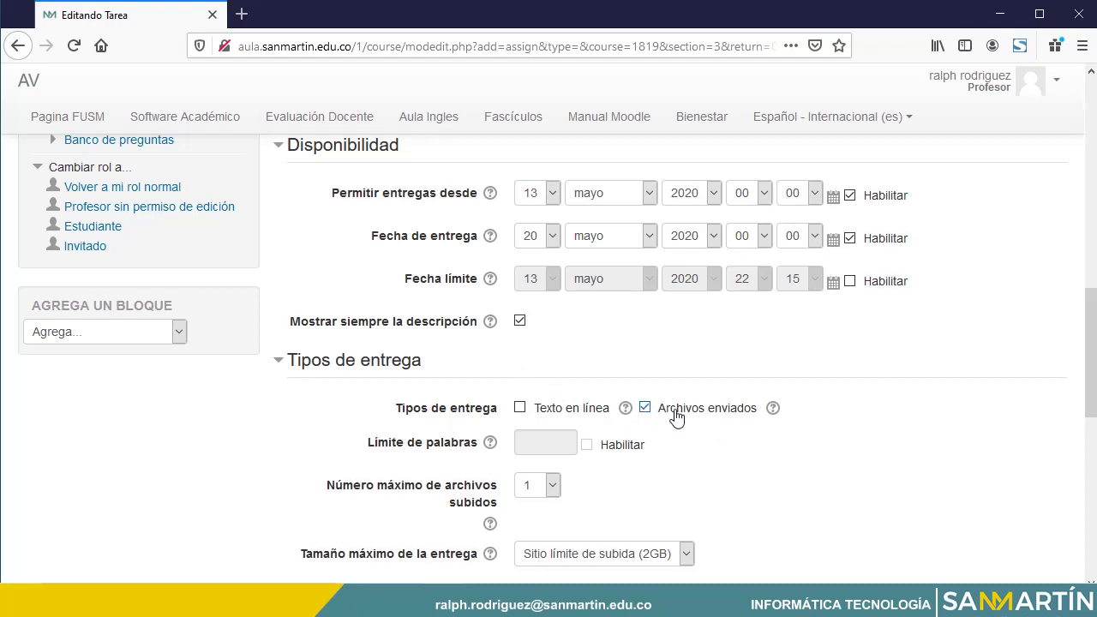
scroll(769, 419, "down", 1)
scroll(769, 420, "down", 3)
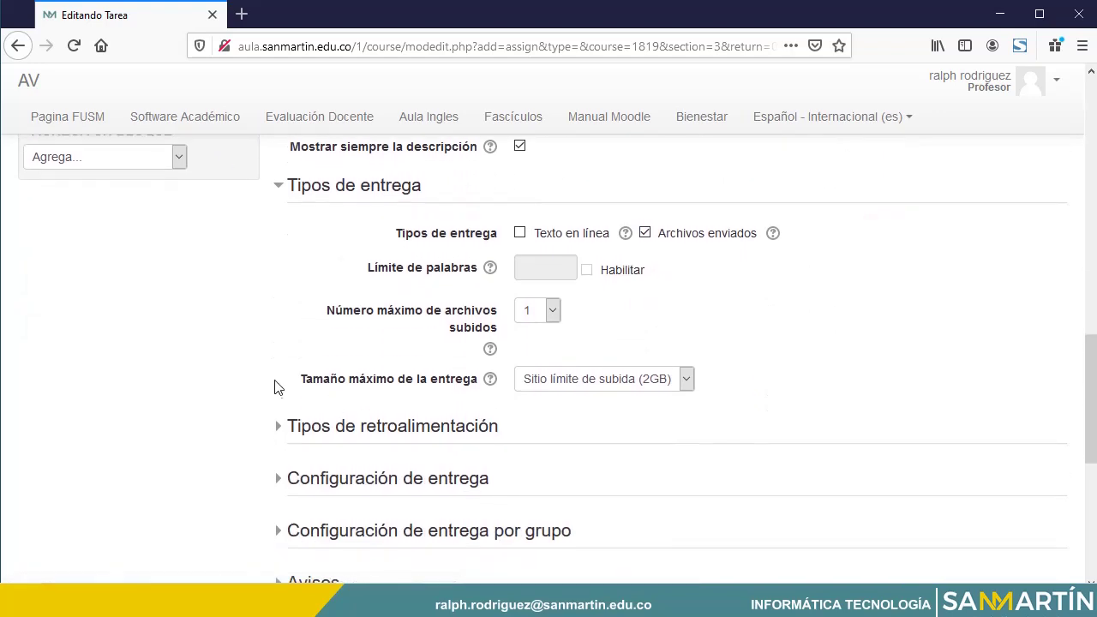
left_click(552, 315)
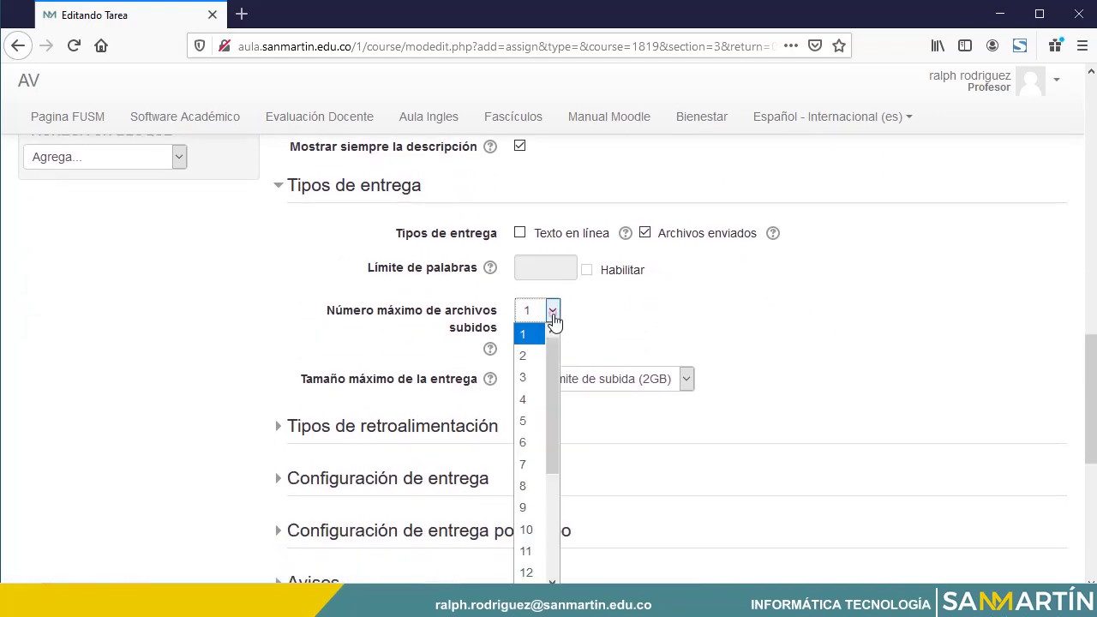
left_click(534, 330)
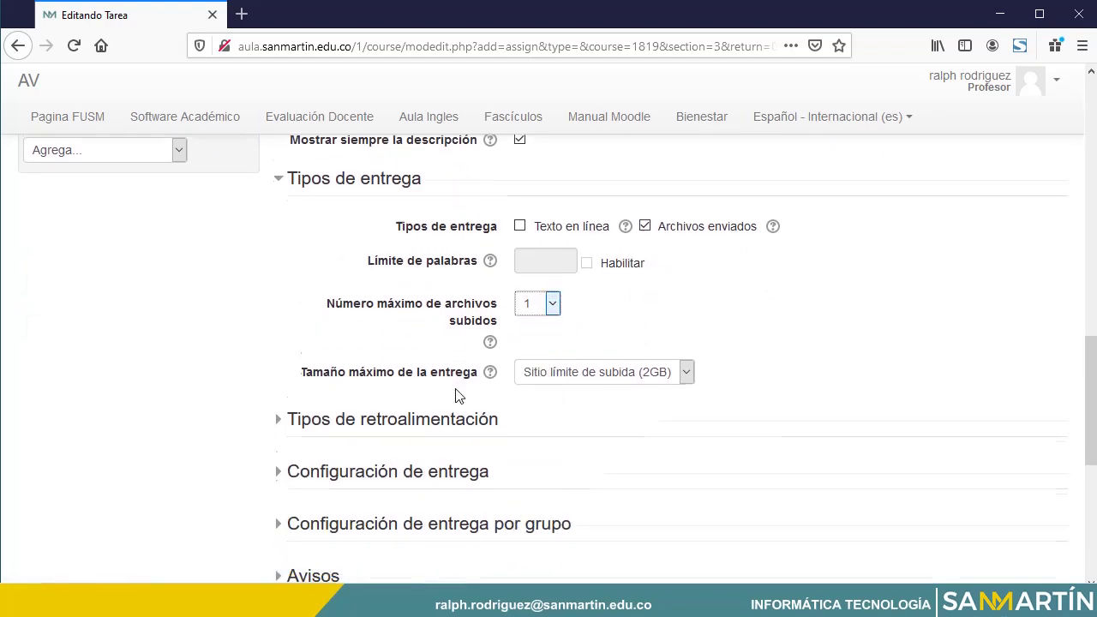
Examine the options under Tipos de retroalimentación and collapse the section again.
scroll(480, 396, "down", 4)
left_click(281, 253)
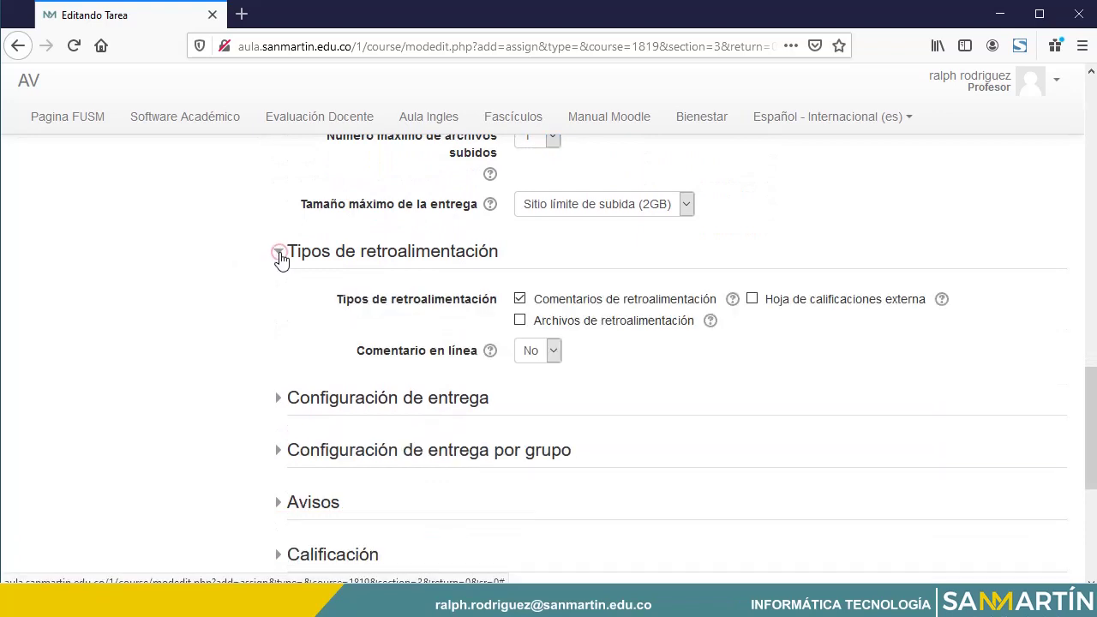
left_click(281, 253)
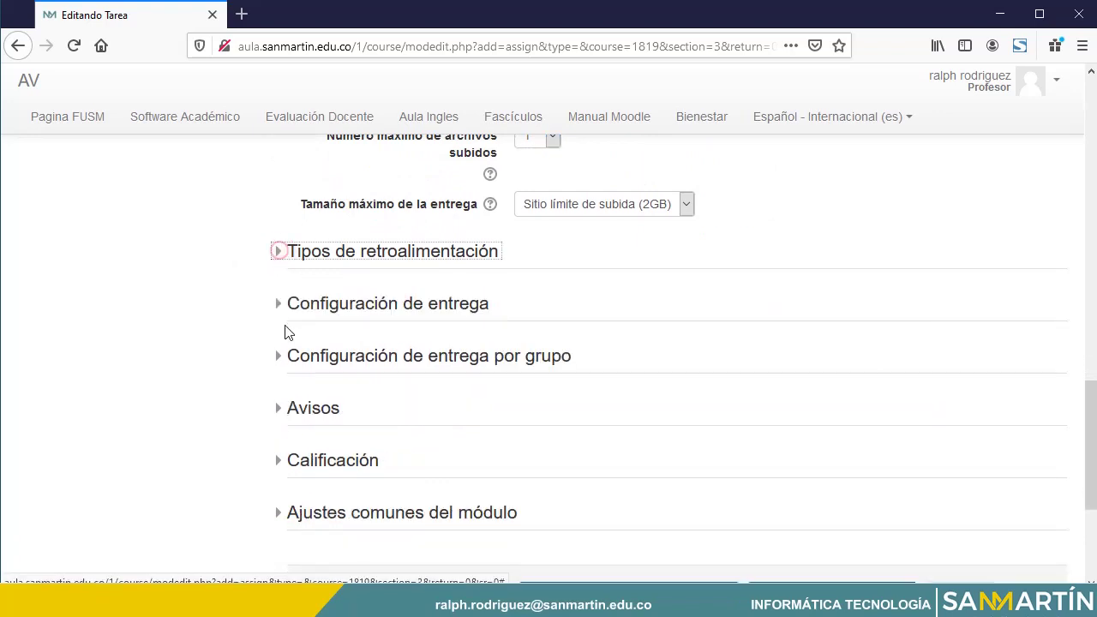
Under Configuración de entrega, set both the submit-button requirement and the student acceptance of the submission conditions to Sí.
left_click(278, 303)
scroll(288, 393, "down", 2)
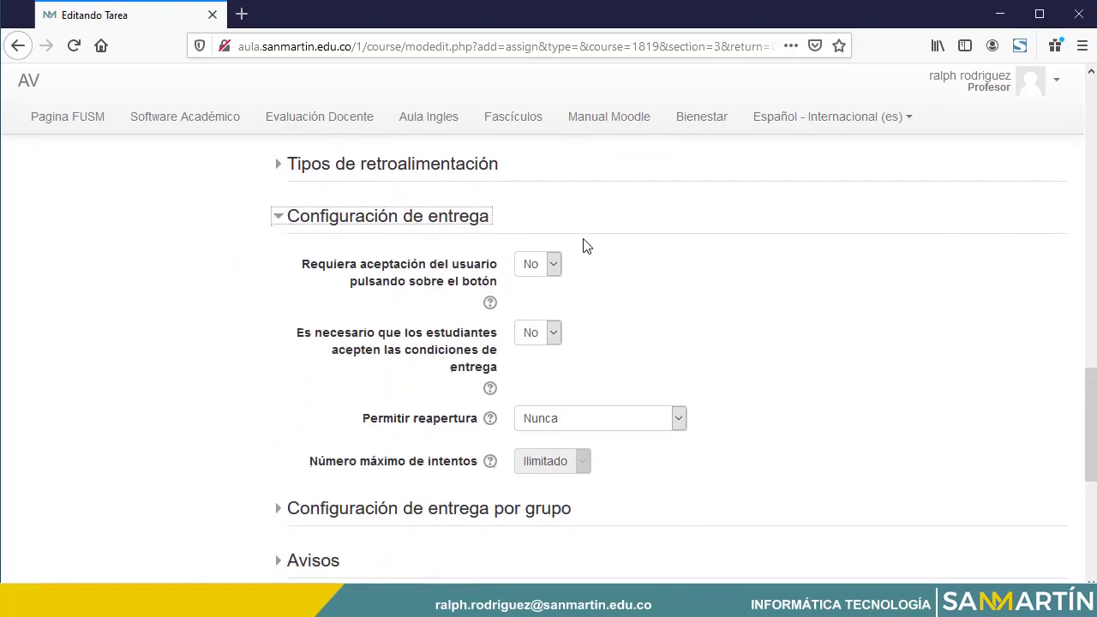
left_click(554, 264)
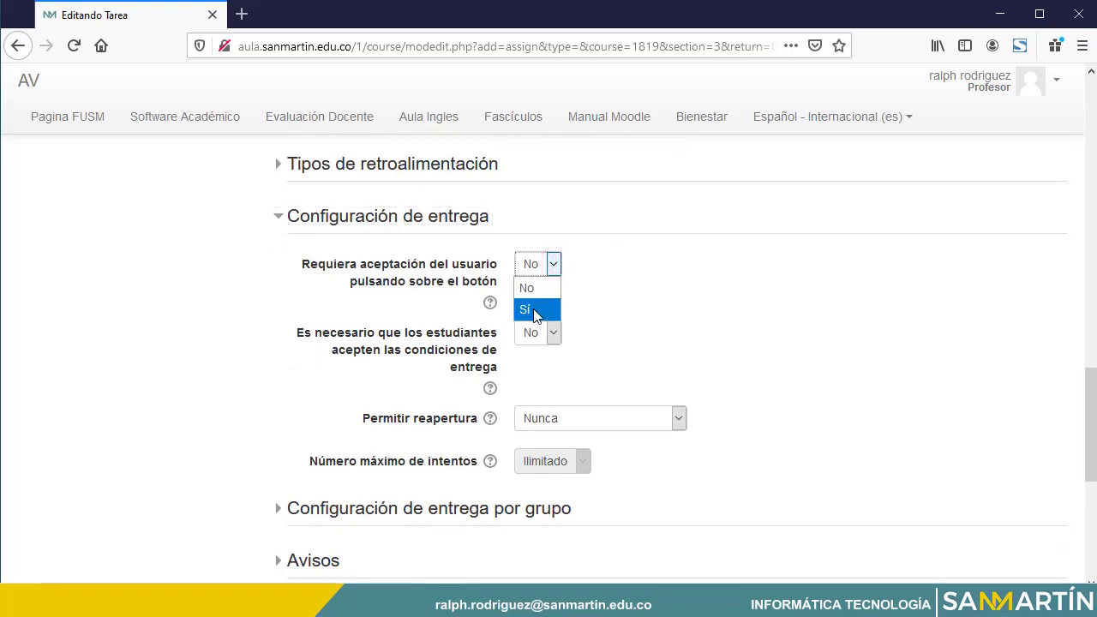
left_click(540, 309)
left_click(553, 334)
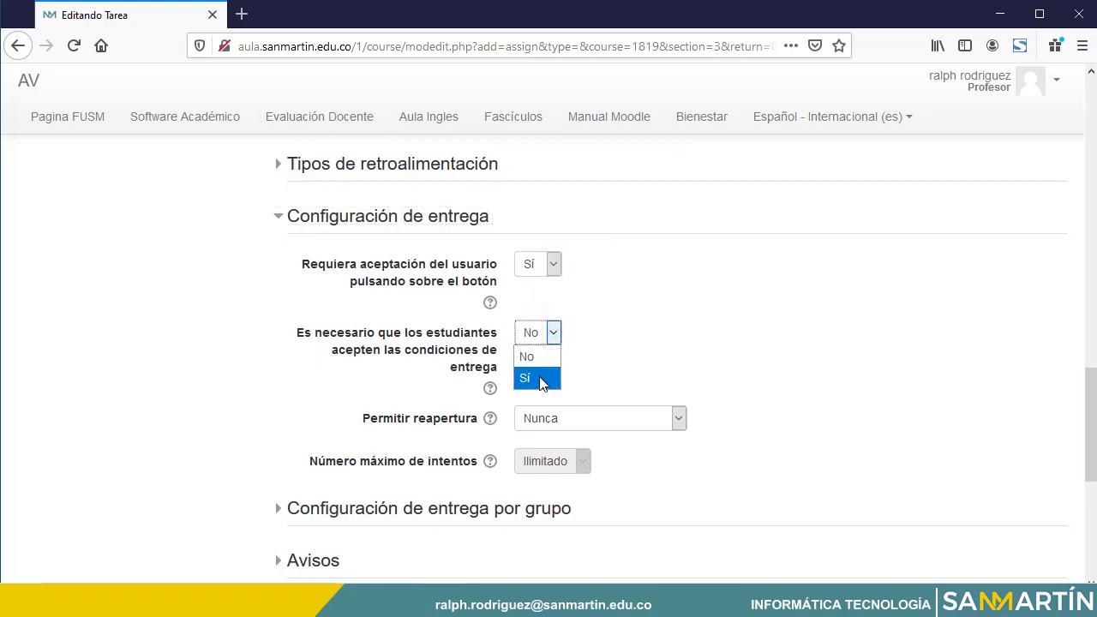
left_click(538, 378)
scroll(590, 363, "down", 2)
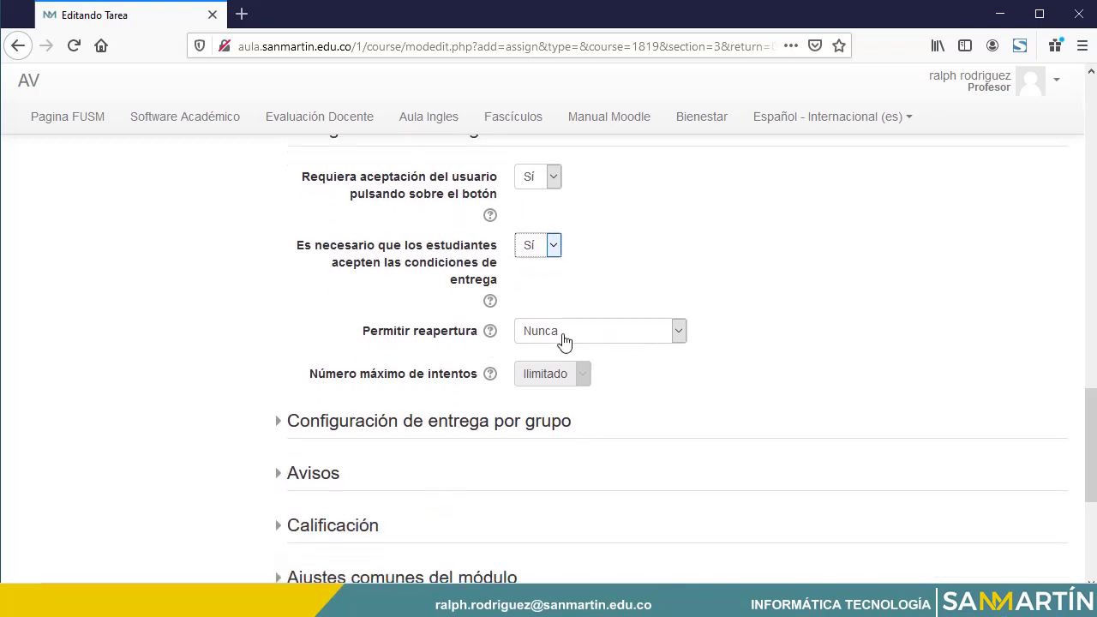
Under Configuración de entrega por grupo, set Entrega por grupos and the requirement to belong to a group to Sí.
scroll(255, 342, "down", 2)
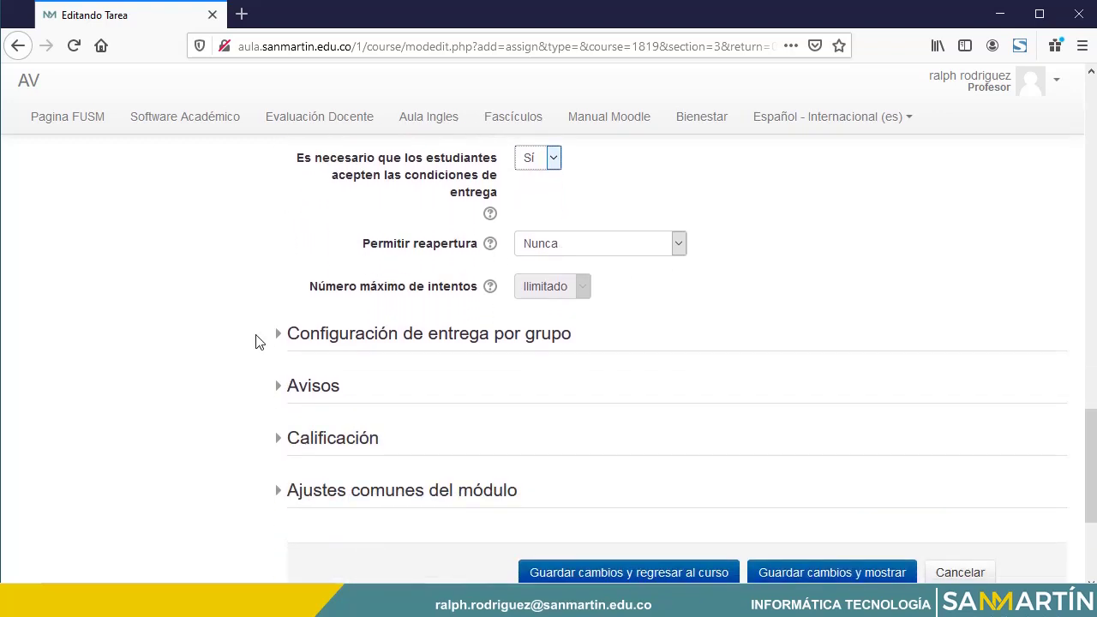
scroll(255, 343, "down", 2)
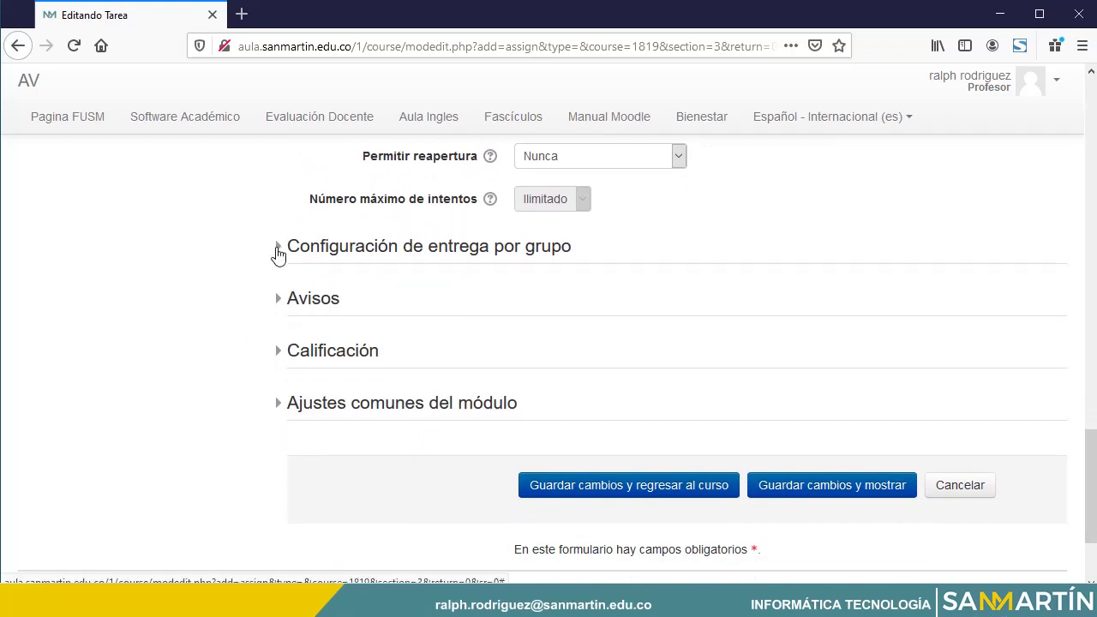
left_click(278, 250)
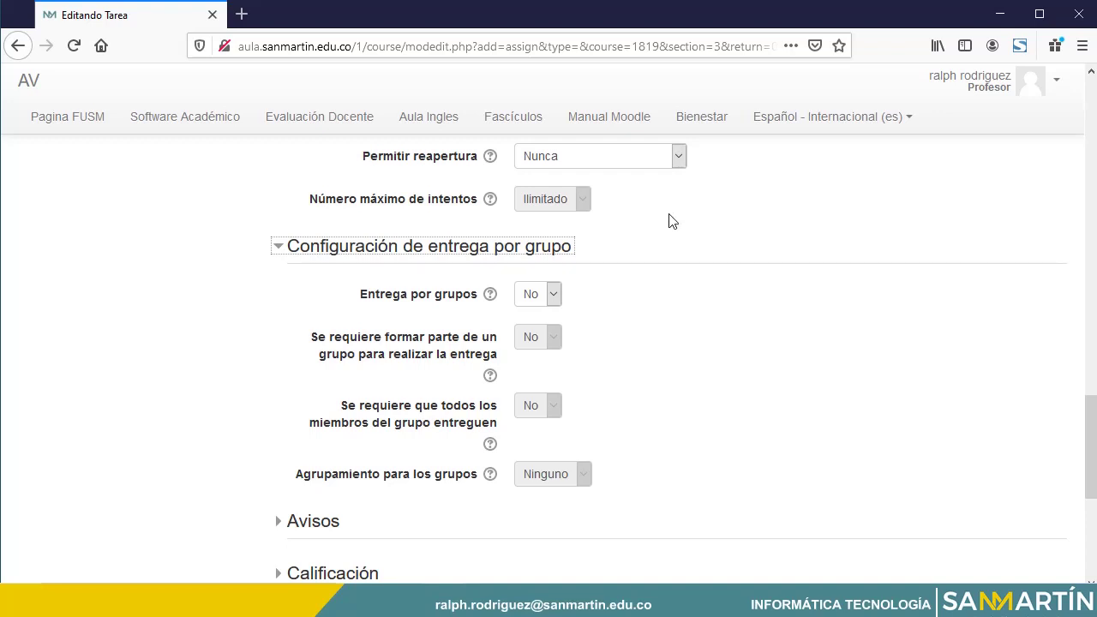
left_click(554, 295)
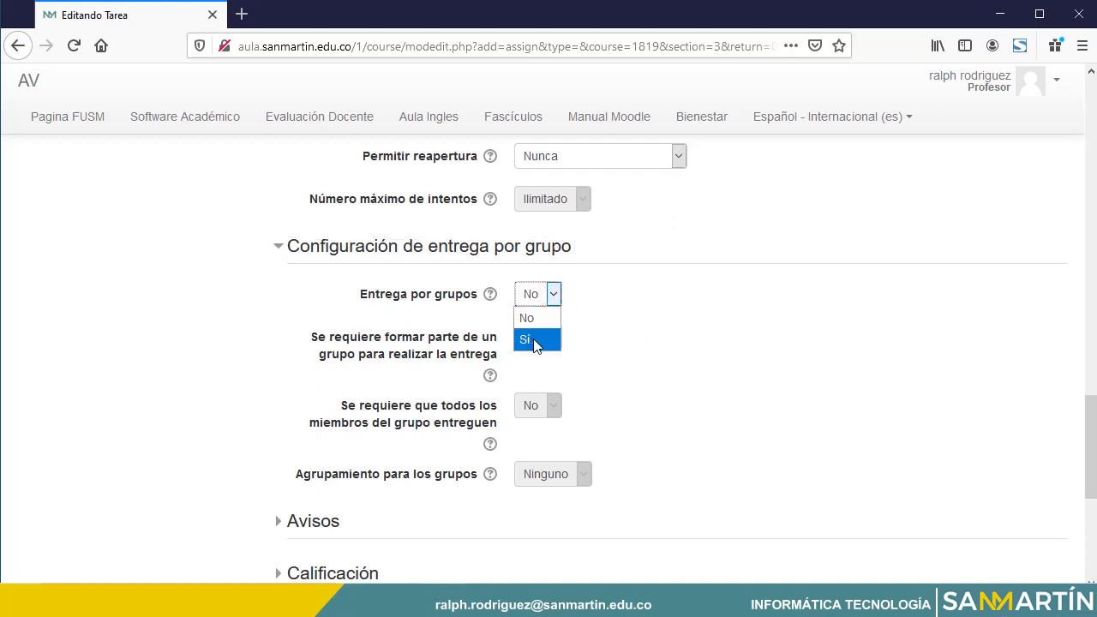
left_click(538, 340)
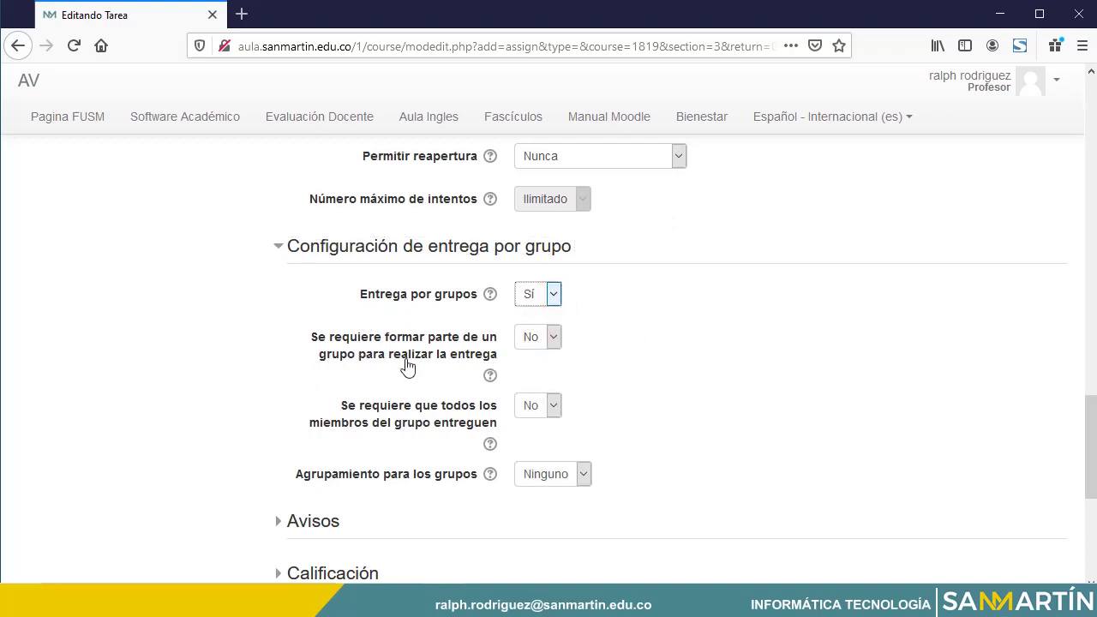
left_click(554, 342)
left_click(535, 381)
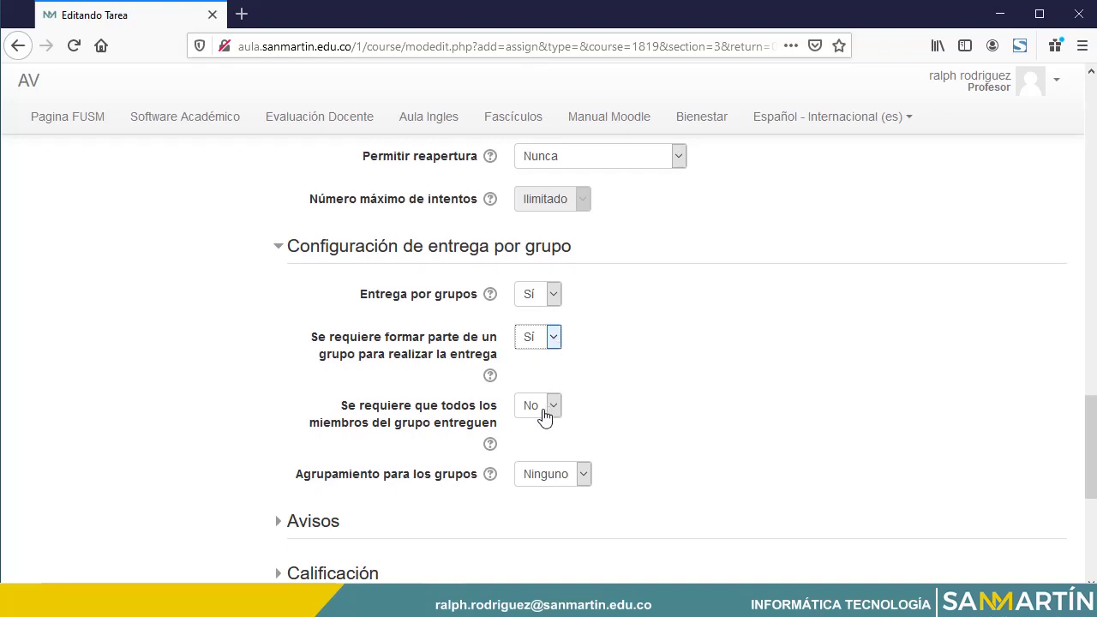
Expand the Avisos and Calificación sections and set Puntuación máxima to 5.
scroll(336, 449, "down", 3)
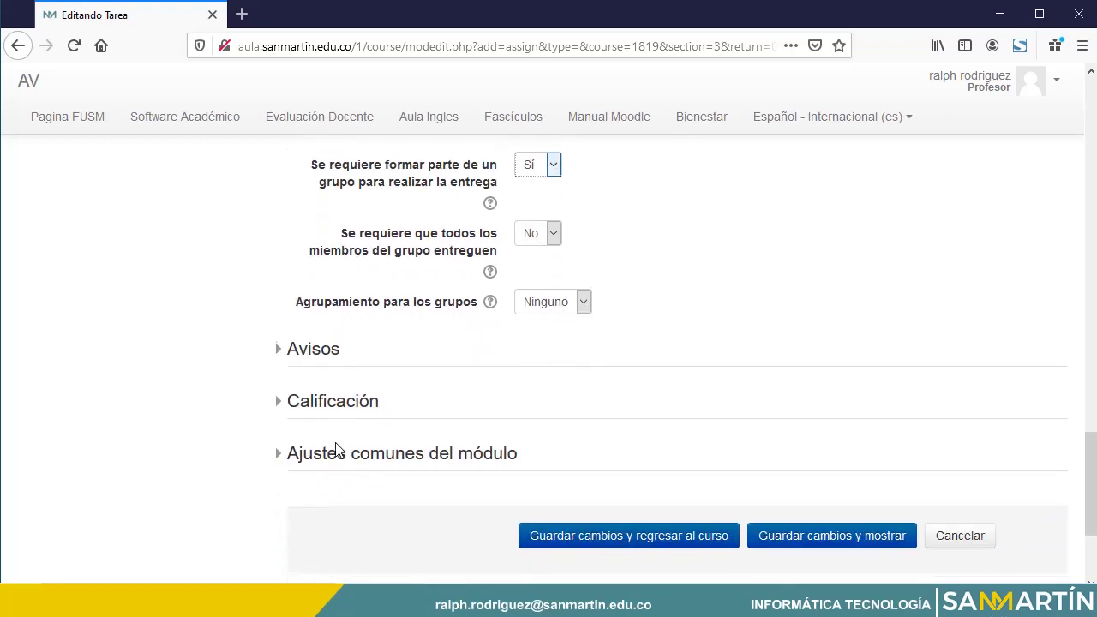
left_click(276, 349)
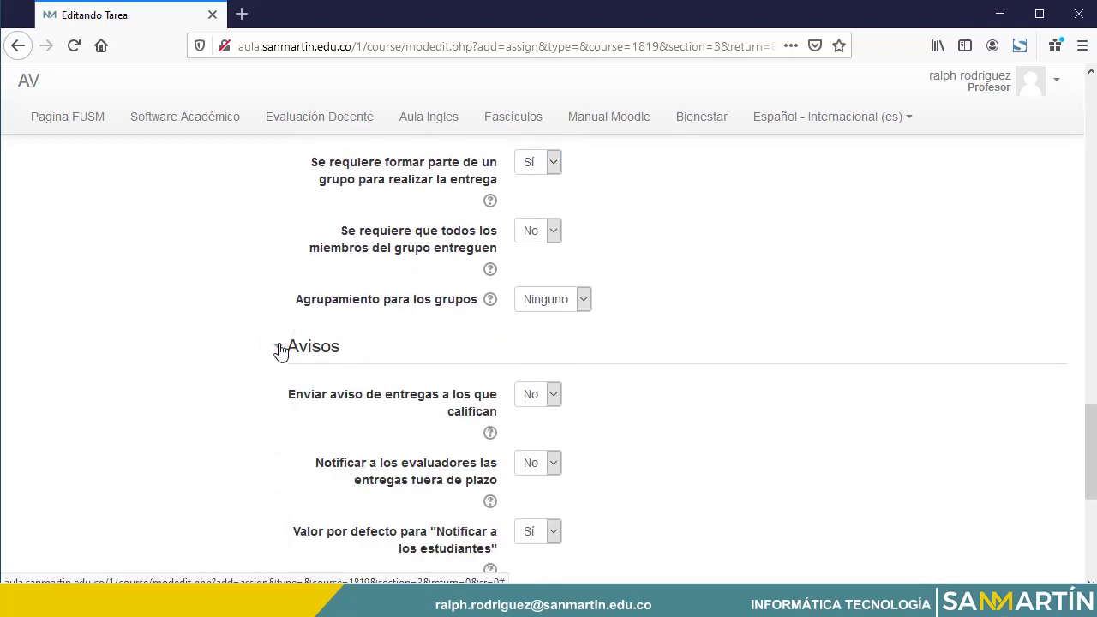
scroll(281, 351, "down", 5)
left_click(278, 255)
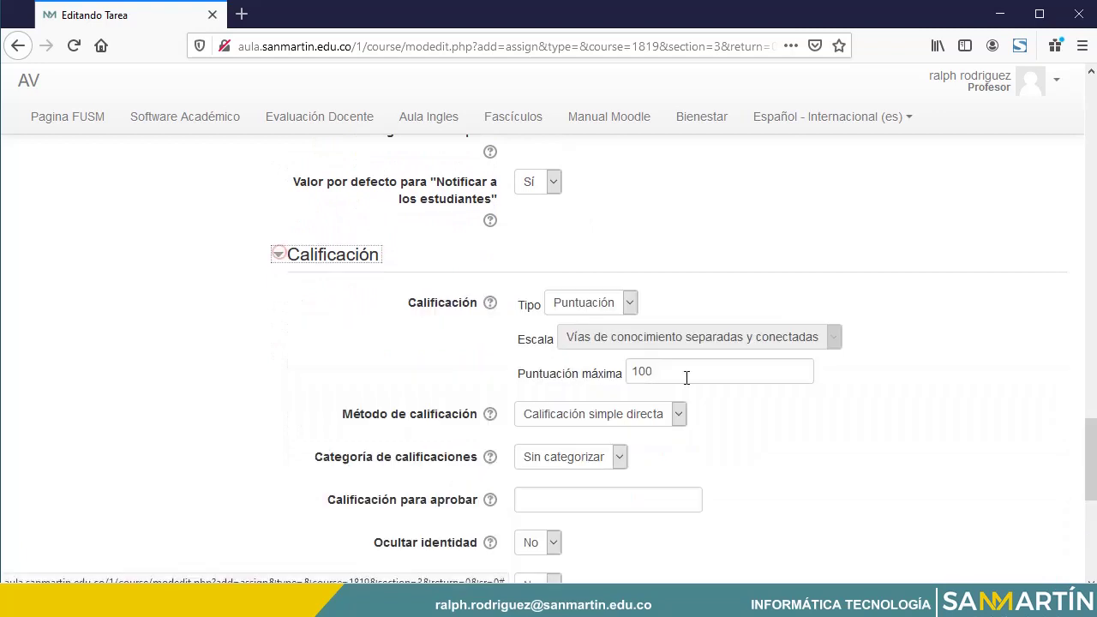
scroll(677, 360, "down", 2)
double_click(666, 284)
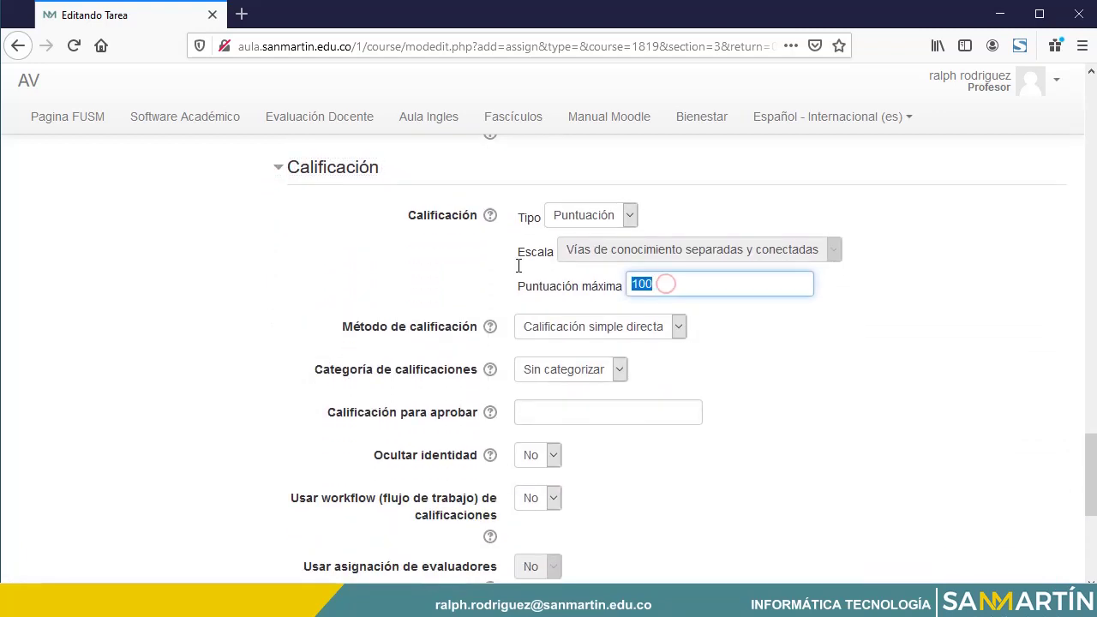
type("5")
Set Usar workflow (flujo de trabajo) de calificaciones to Sí in the grading settings.
scroll(502, 338, "down", 4)
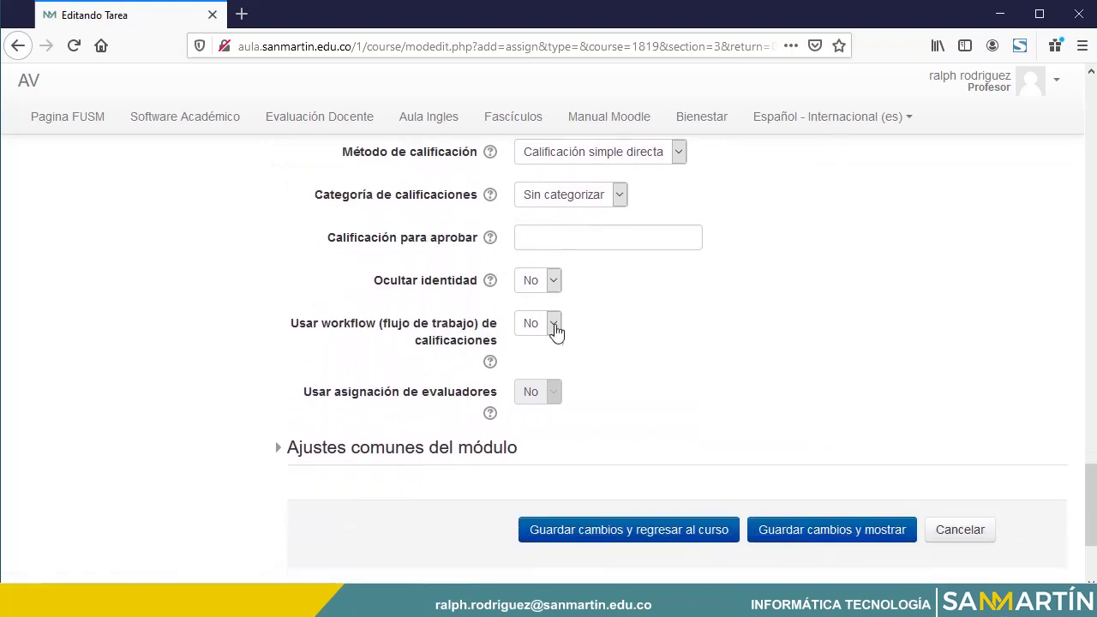
left_click(554, 326)
left_click(532, 368)
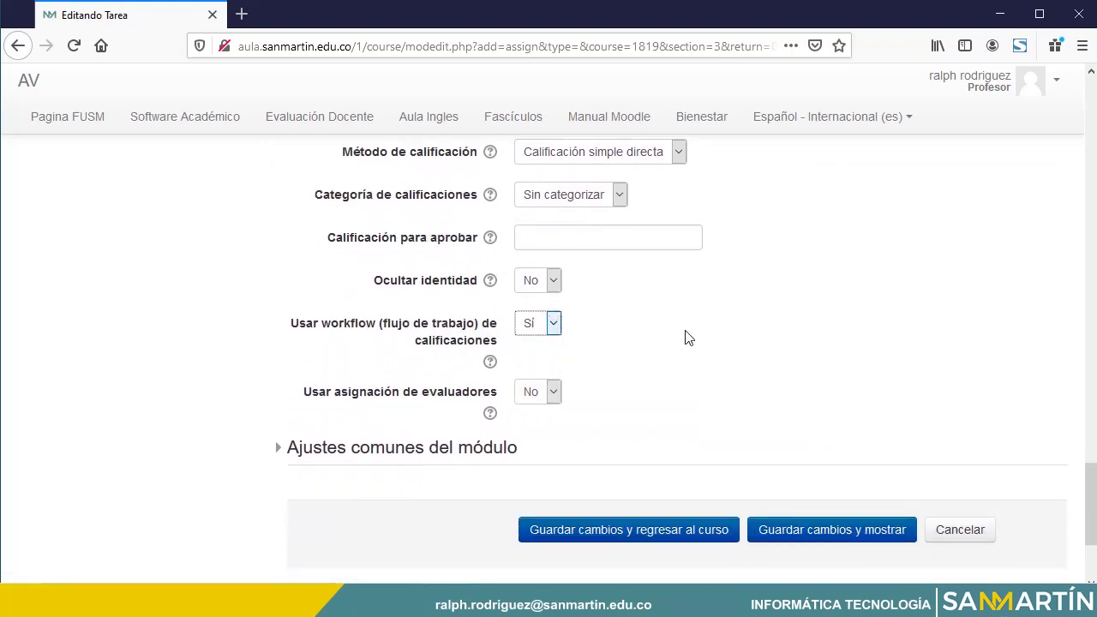
Review the assignment's name, its description text and the attached Word file from the beginning of the form.
scroll(685, 336, "up", 20)
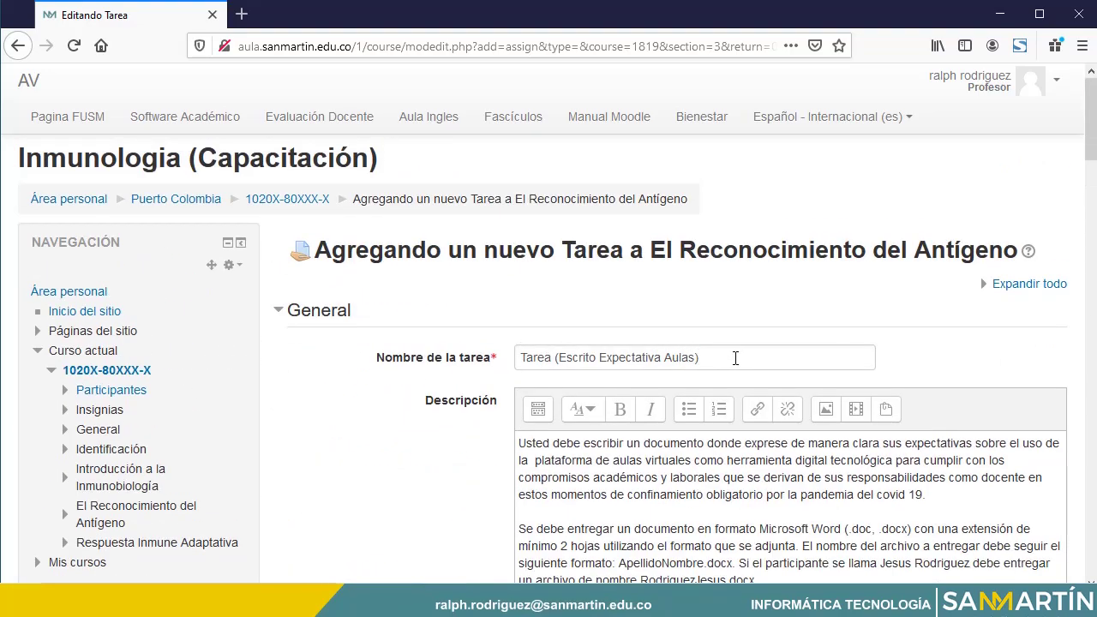
left_click_drag(735, 357, 518, 357)
scroll(484, 370, "down", 2)
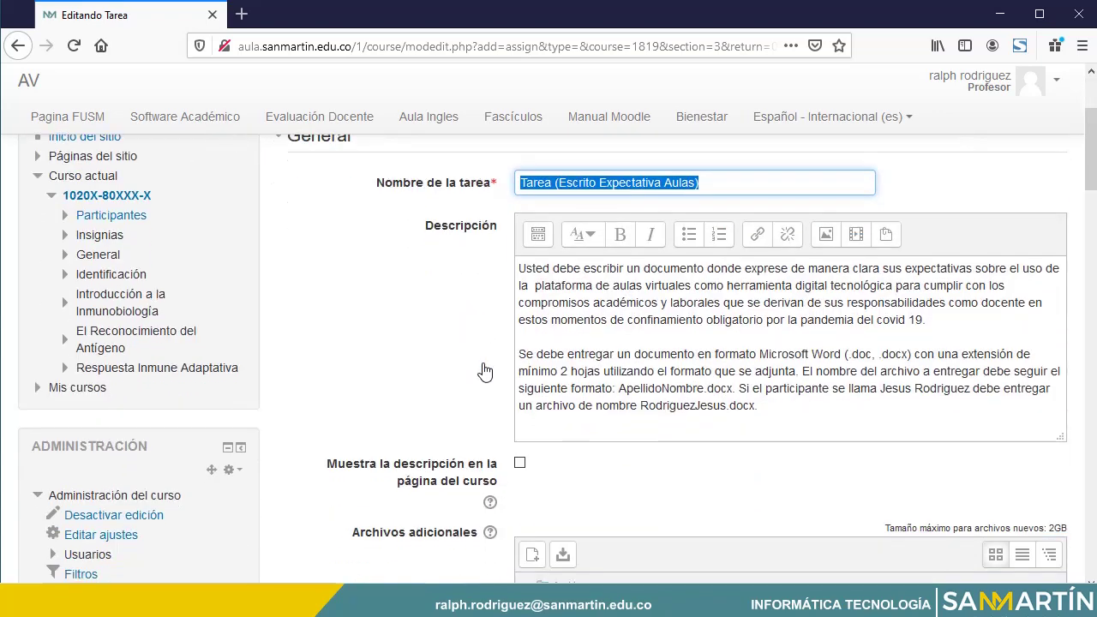
left_click_drag(797, 407, 517, 268)
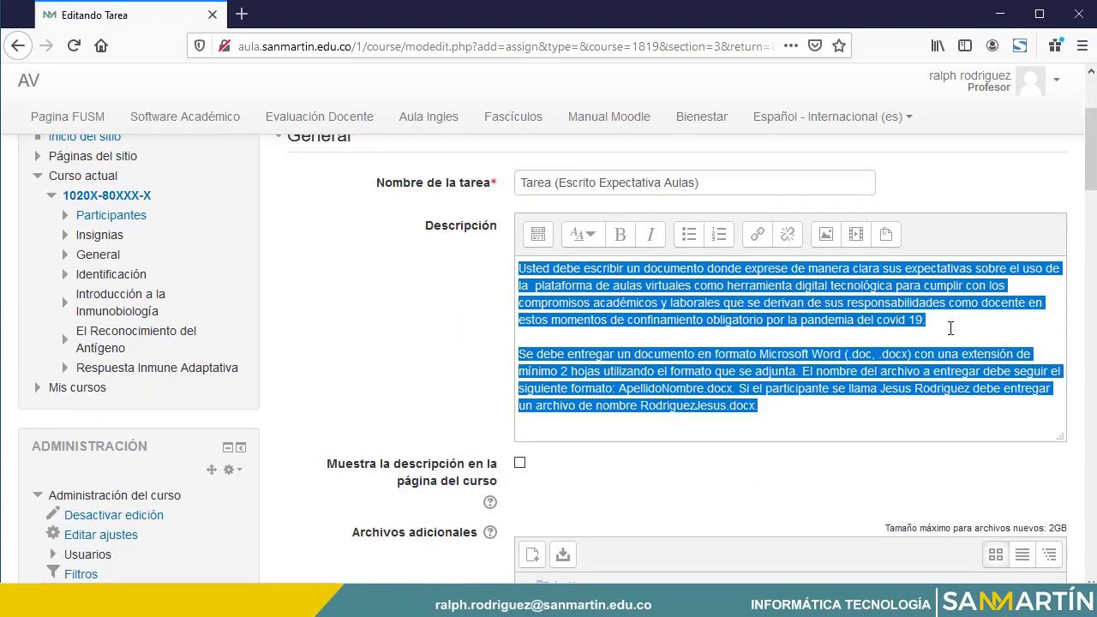
left_click(950, 328)
scroll(472, 396, "down", 3)
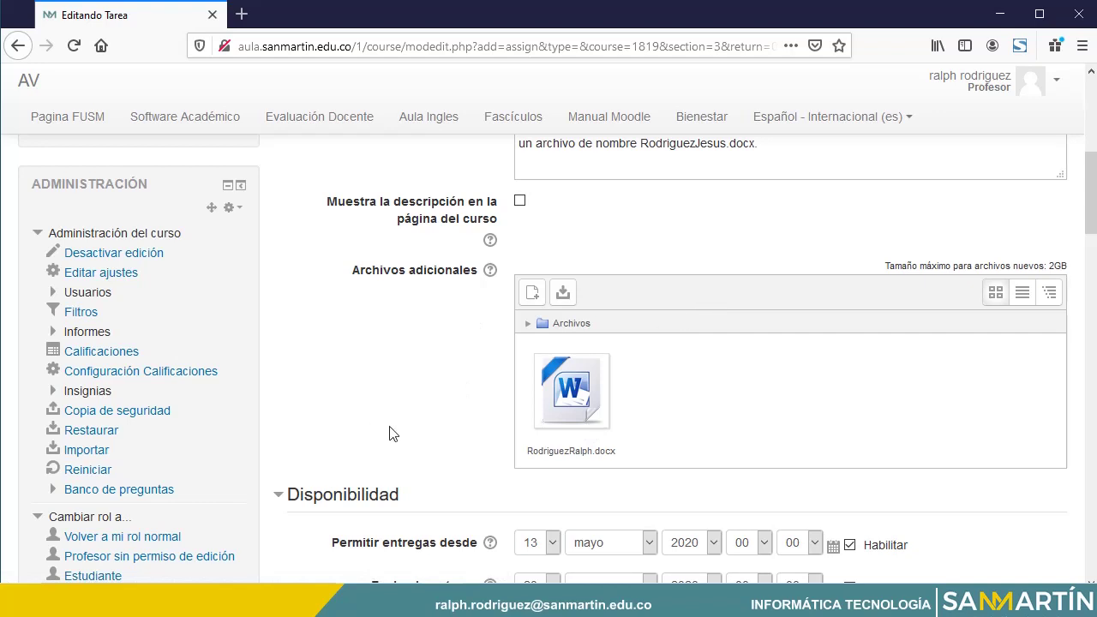
scroll(412, 377, "down", 2)
Check the submission types, submission conditions, group settings, notifications and maximum score in the rest of the form.
scroll(412, 377, "down", 10)
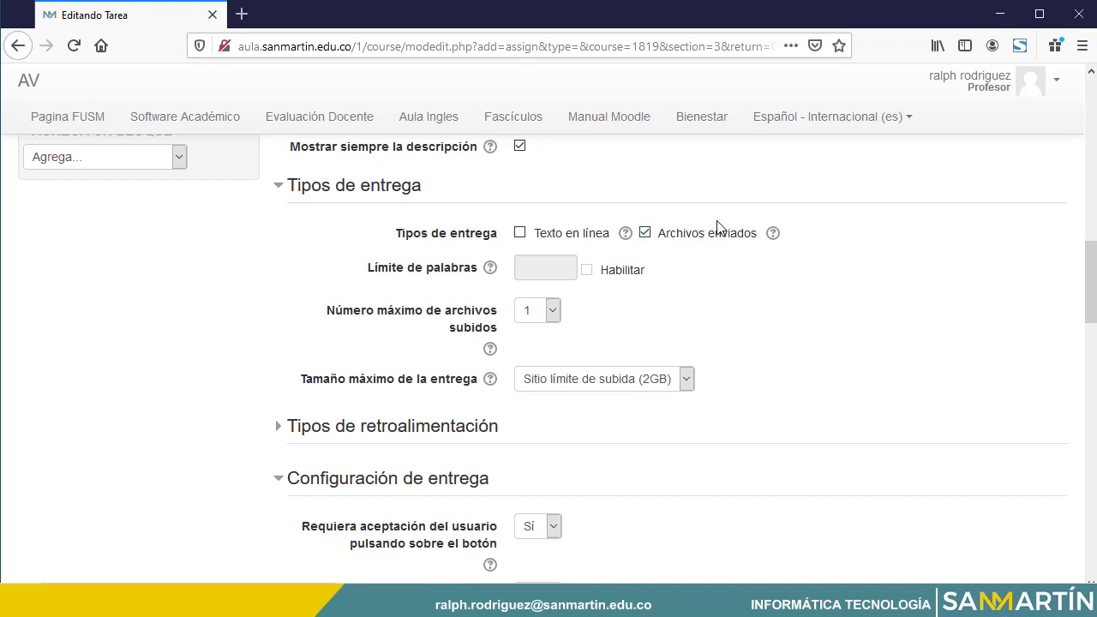
scroll(545, 319, "down", 5)
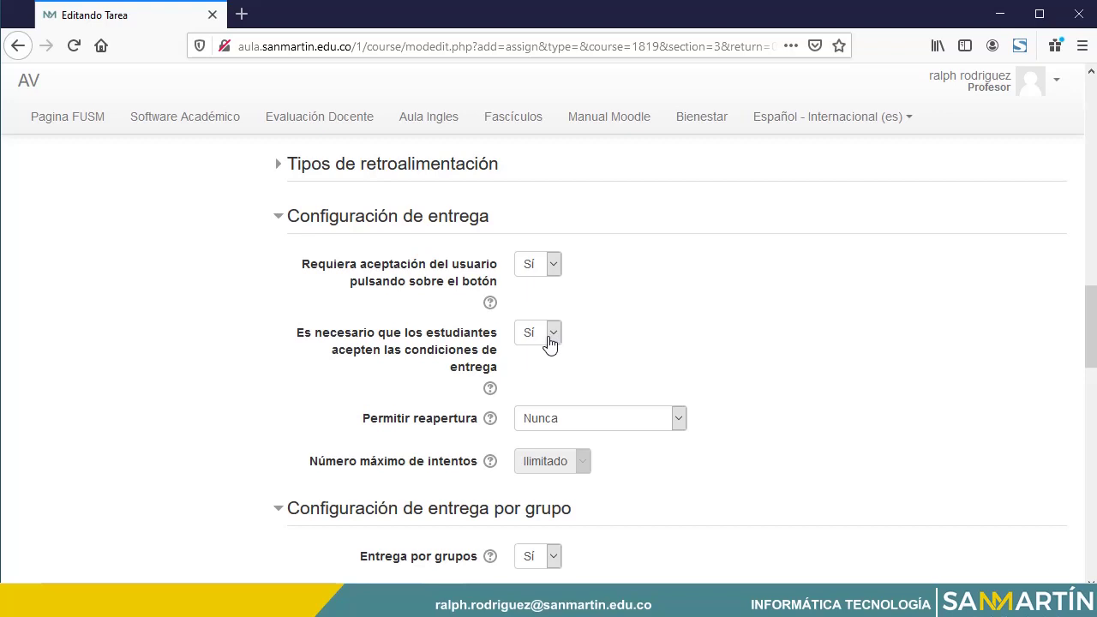
scroll(359, 368, "down", 7)
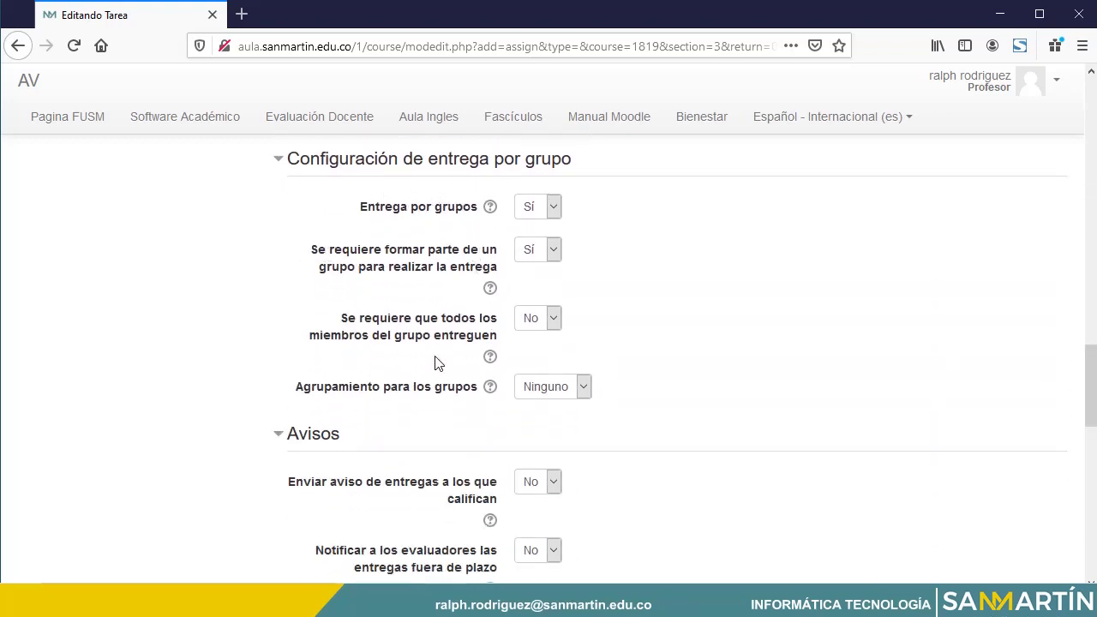
scroll(437, 364, "down", 3)
scroll(430, 366, "down", 7)
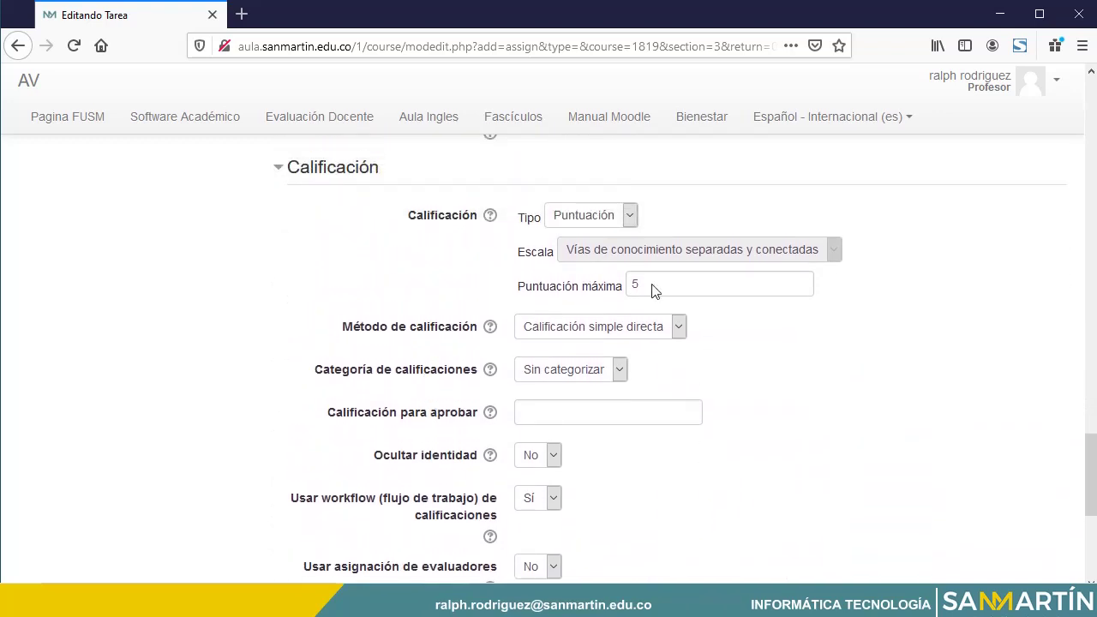
left_click(653, 282)
scroll(651, 283, "down", 2)
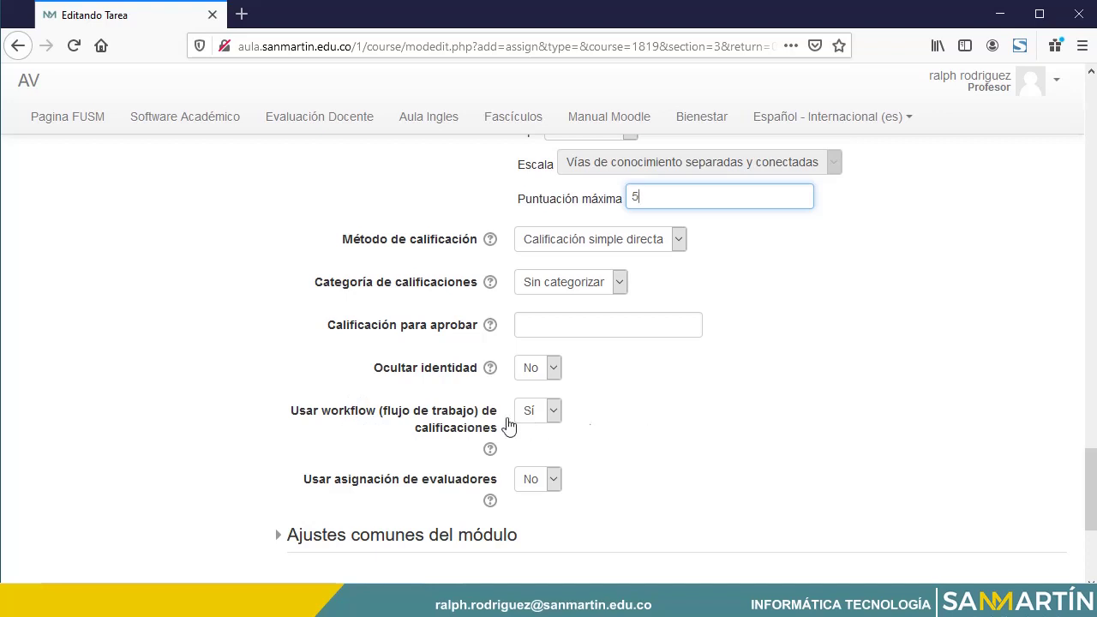
Save the assignment and return to the course page.
scroll(505, 422, "down", 3)
scroll(490, 426, "down", 1)
left_click(604, 444)
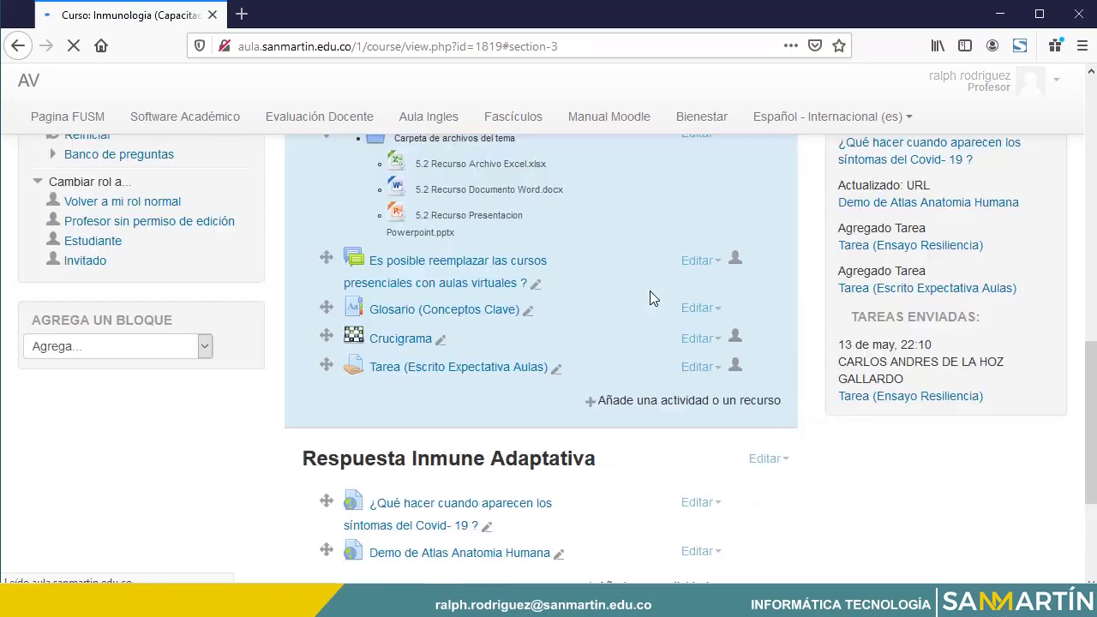
Check the new assignment in the El Reconocimiento del Antígeno section and look over the other course sections and administration options.
scroll(565, 428, "down", 4)
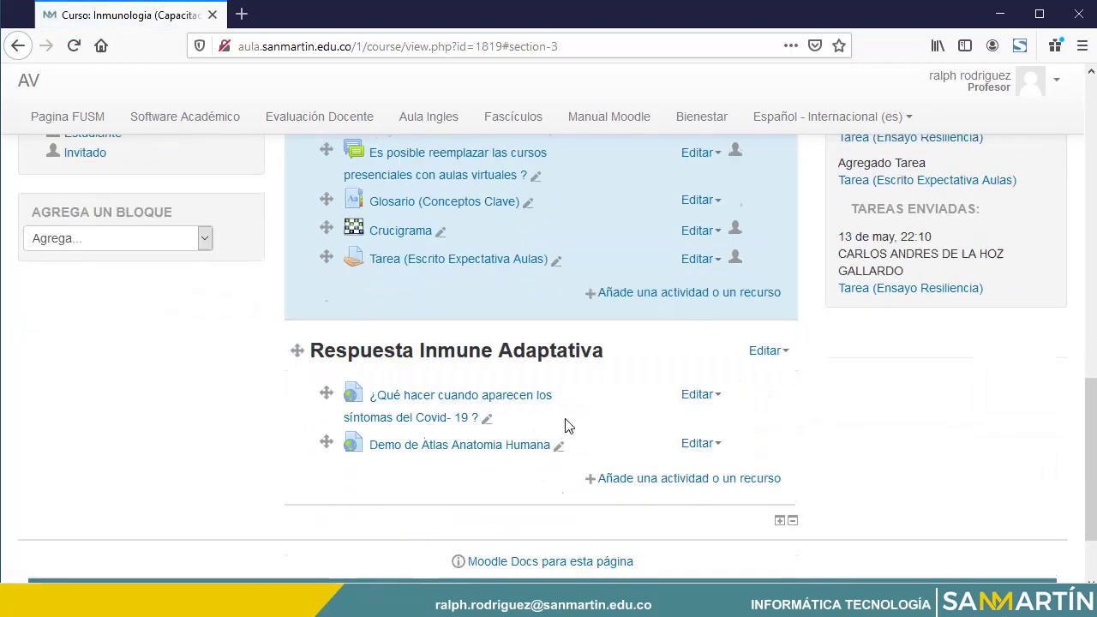
scroll(477, 439, "up", 2)
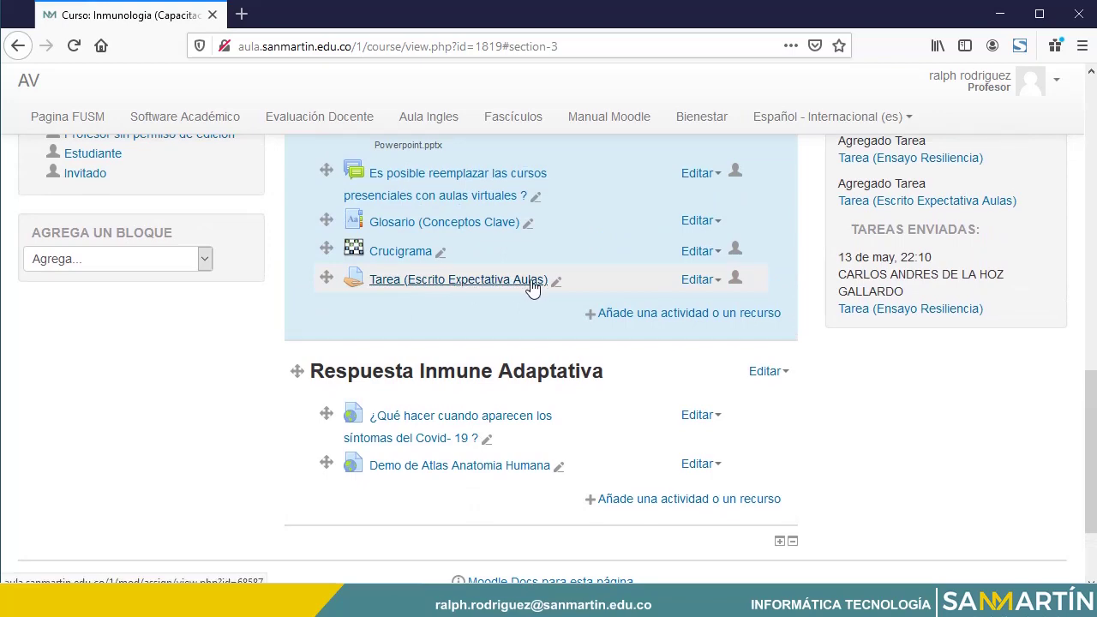
scroll(228, 330, "up", 10)
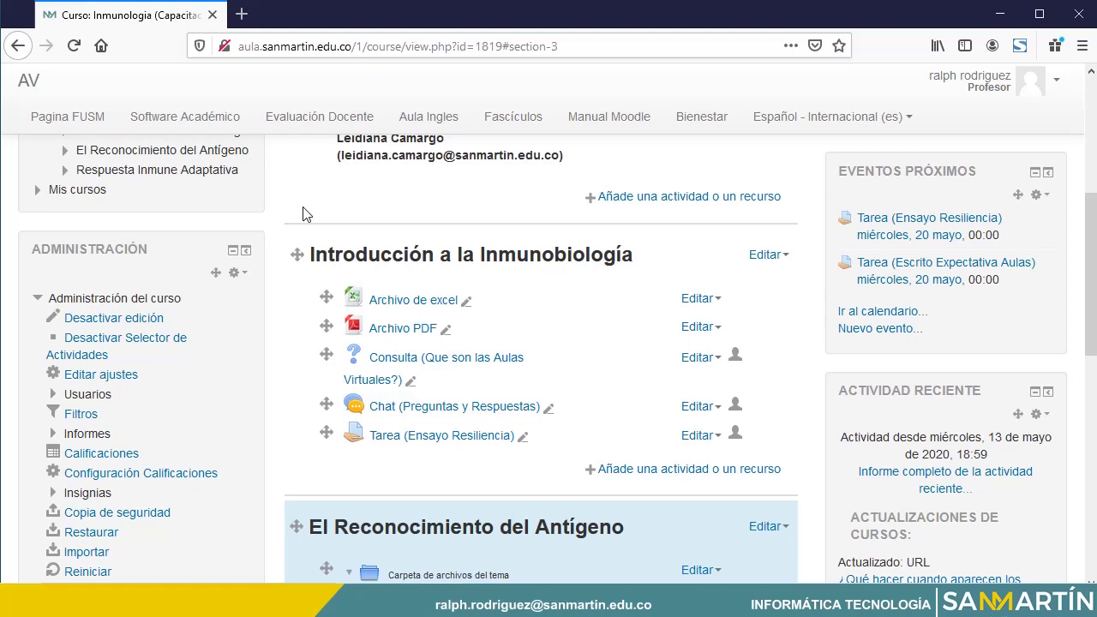
scroll(304, 214, "up", 3)
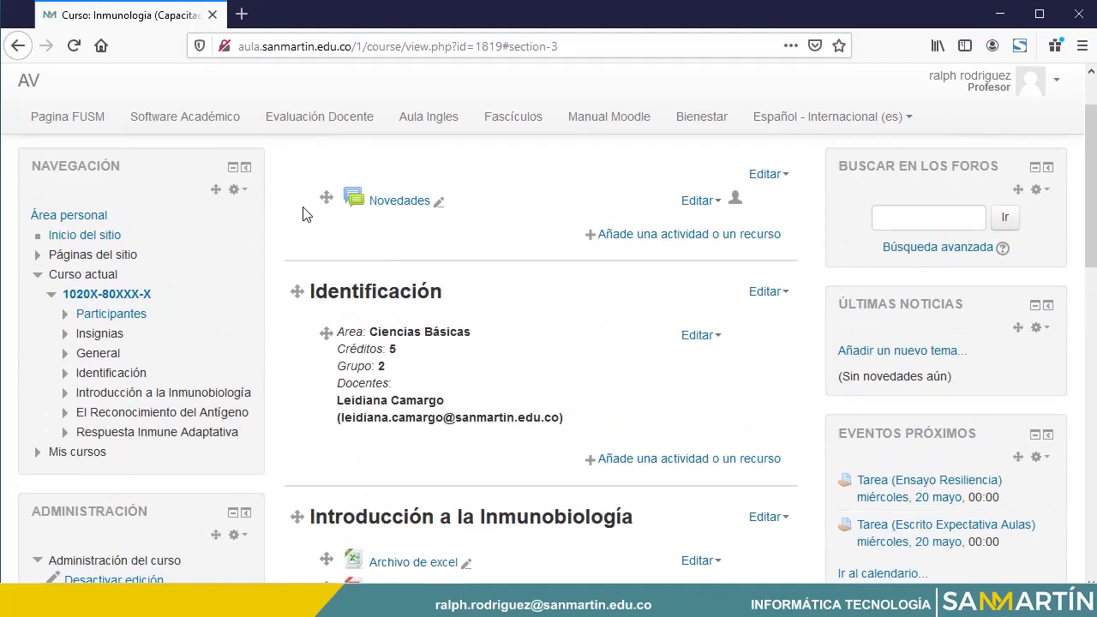
scroll(305, 213, "down", 3)
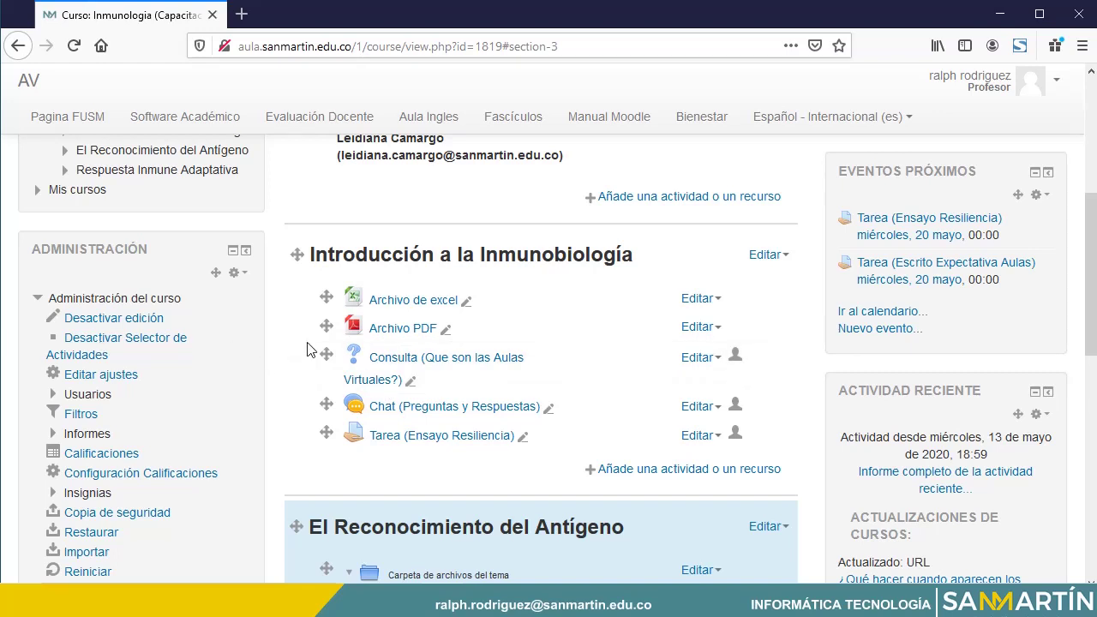
scroll(311, 349, "down", 1)
scroll(311, 349, "up", 1)
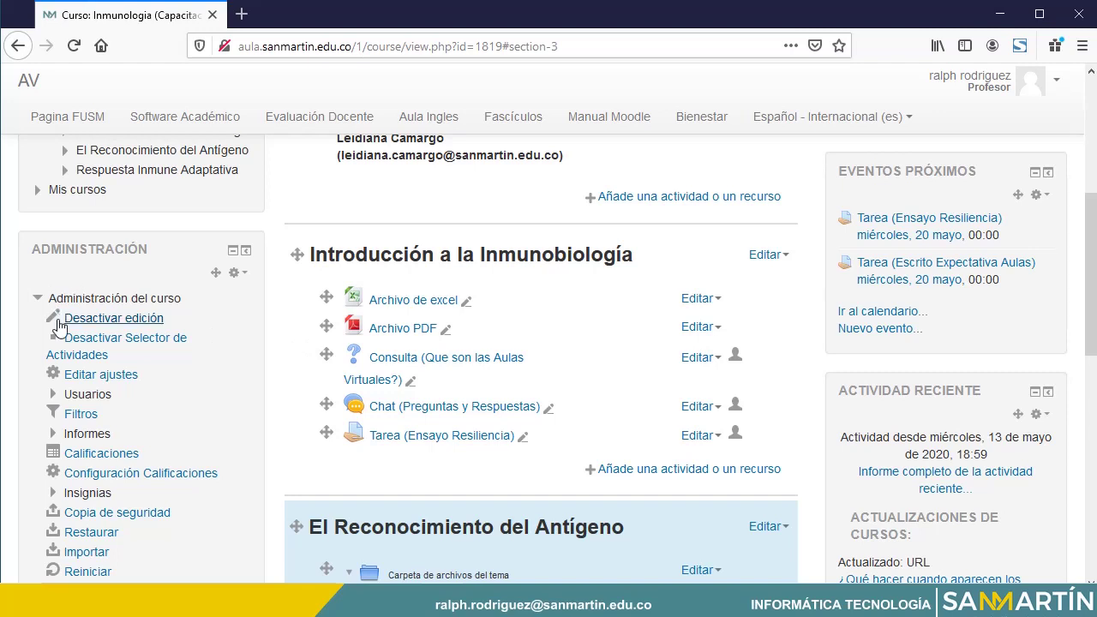
Expand the Usuarios options in the course administration and show the list of Usuarios matriculados.
left_click(53, 398)
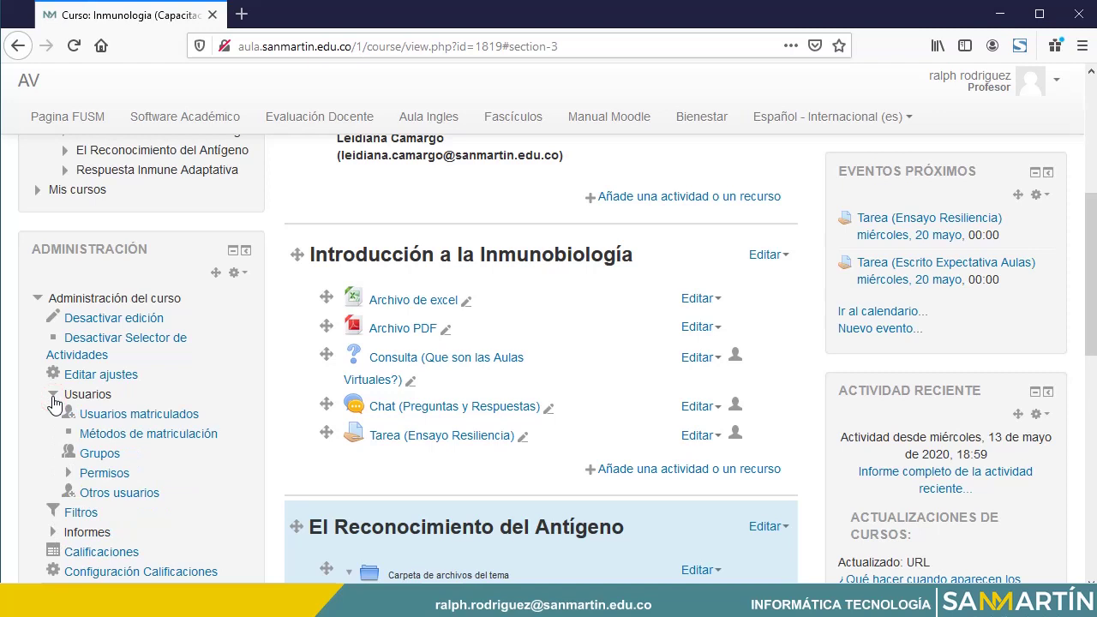
scroll(99, 399, "down", 2)
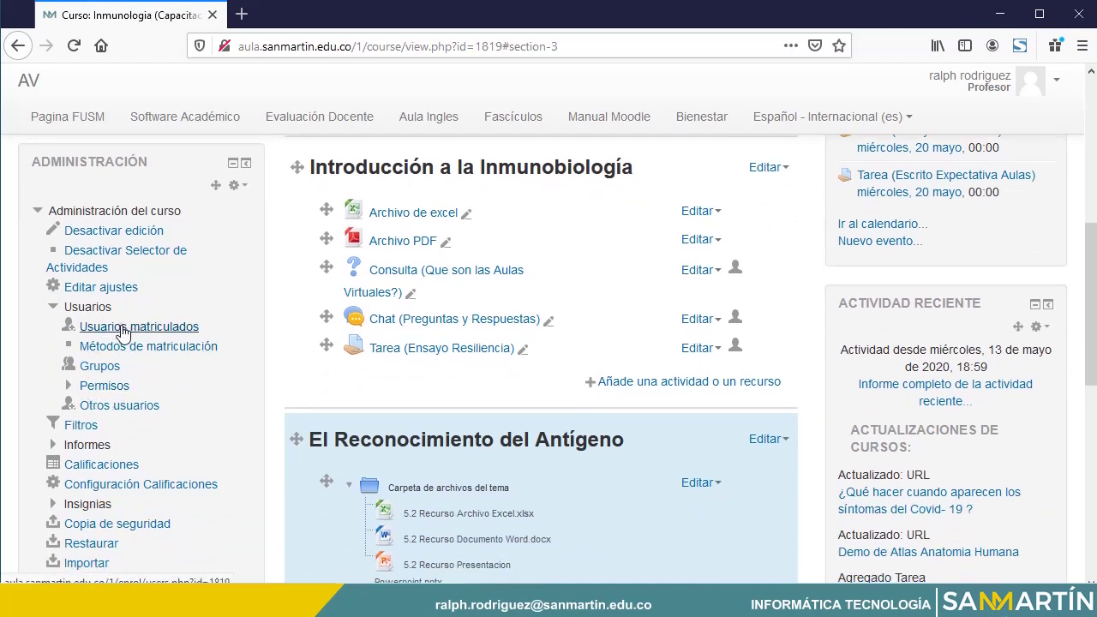
left_click(123, 330)
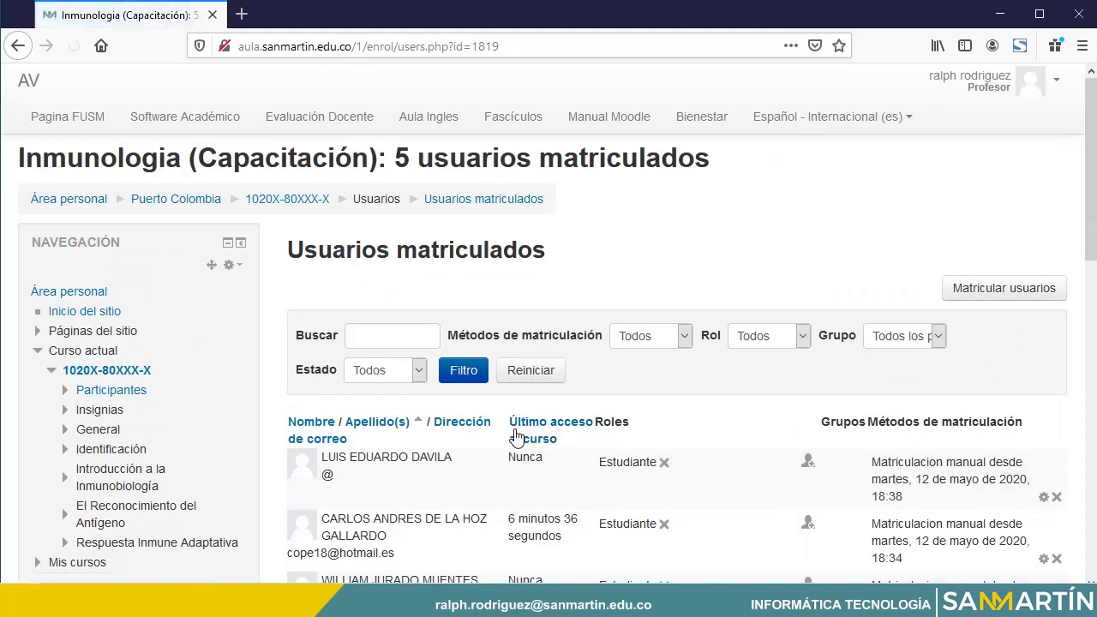
Look over the list of enrolled users and open the course's Grupos page.
scroll(516, 437, "down", 3)
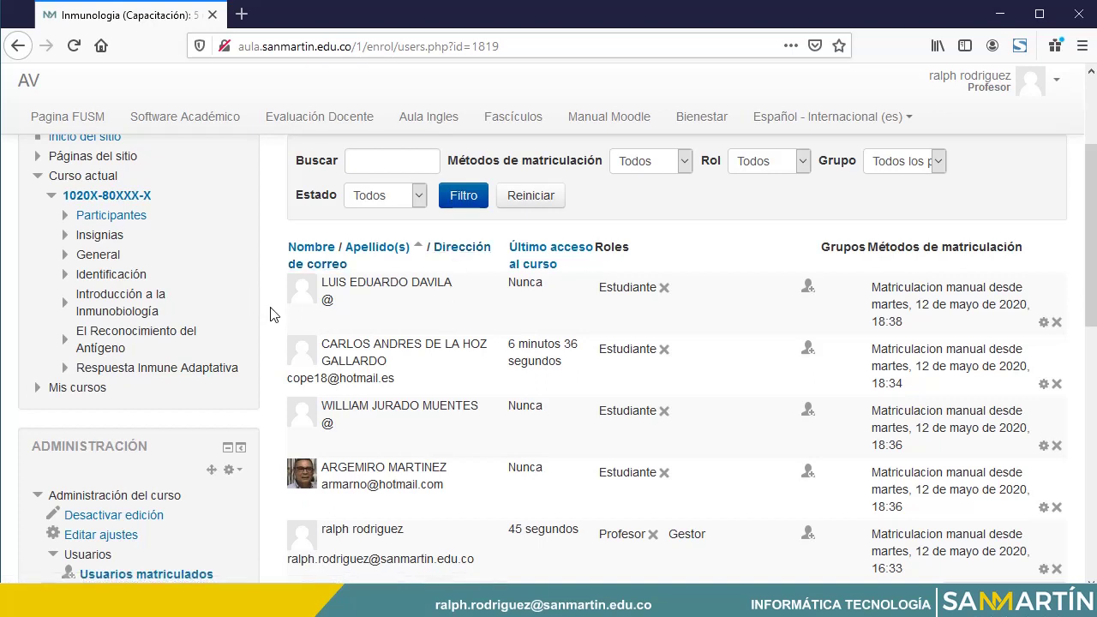
scroll(167, 315, "down", 2)
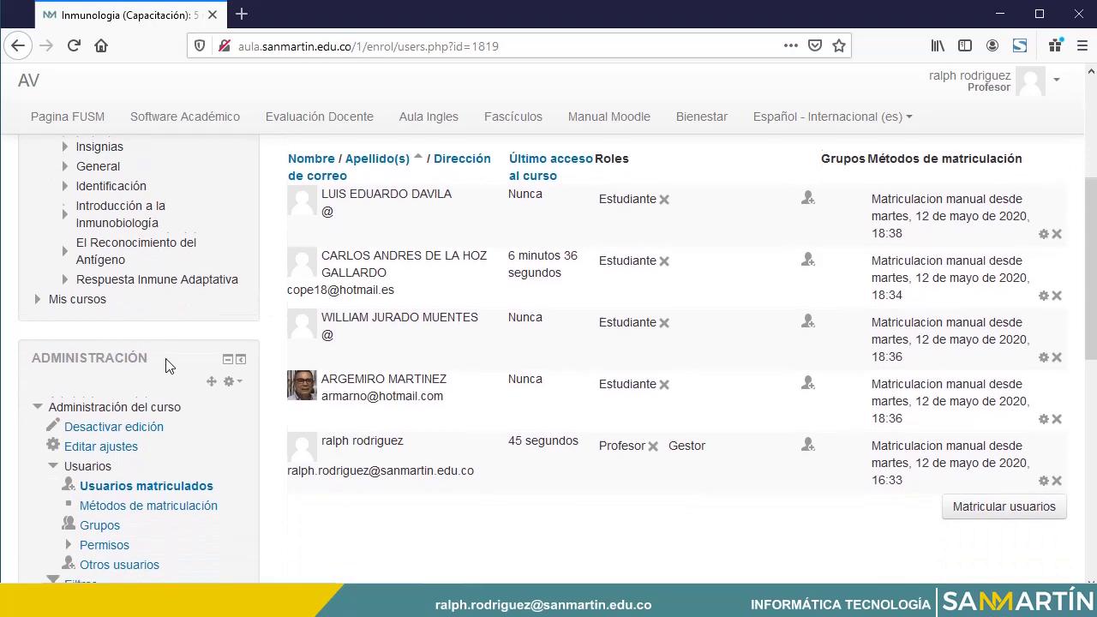
scroll(168, 365, "down", 2)
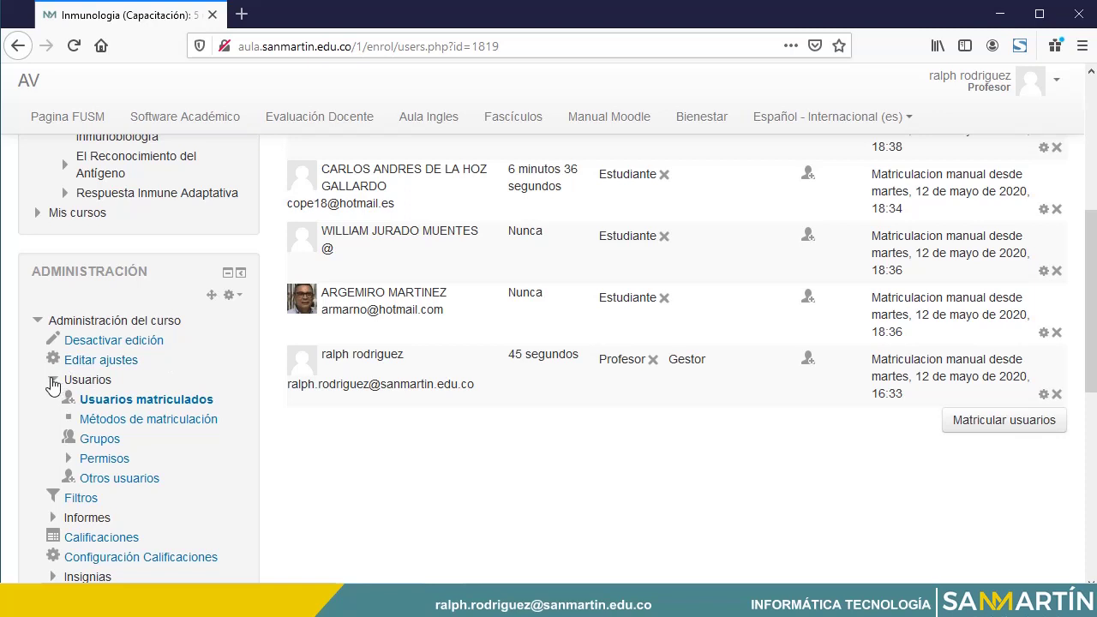
left_click(98, 440)
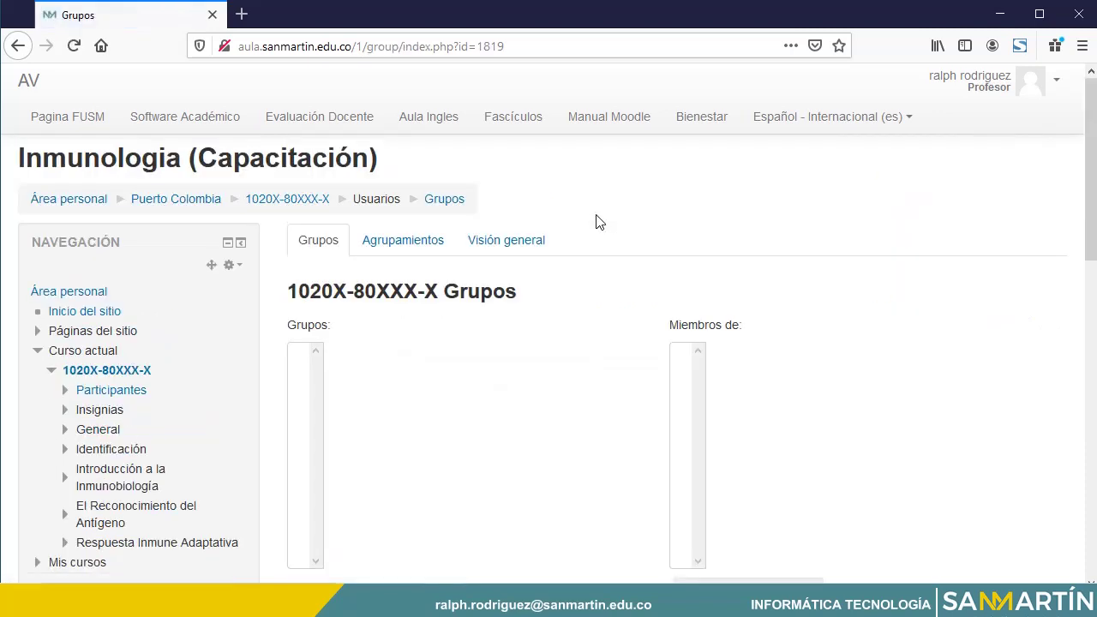
Create a course group named "1" and save it with the other settings at their defaults.
scroll(386, 365, "down", 3)
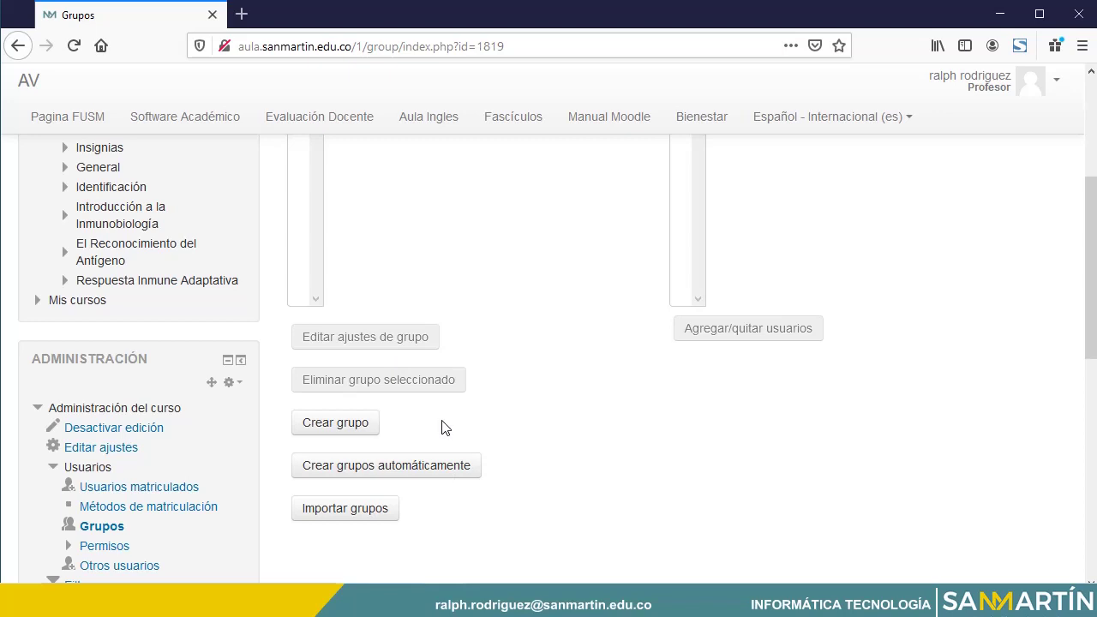
scroll(445, 428, "up", 3)
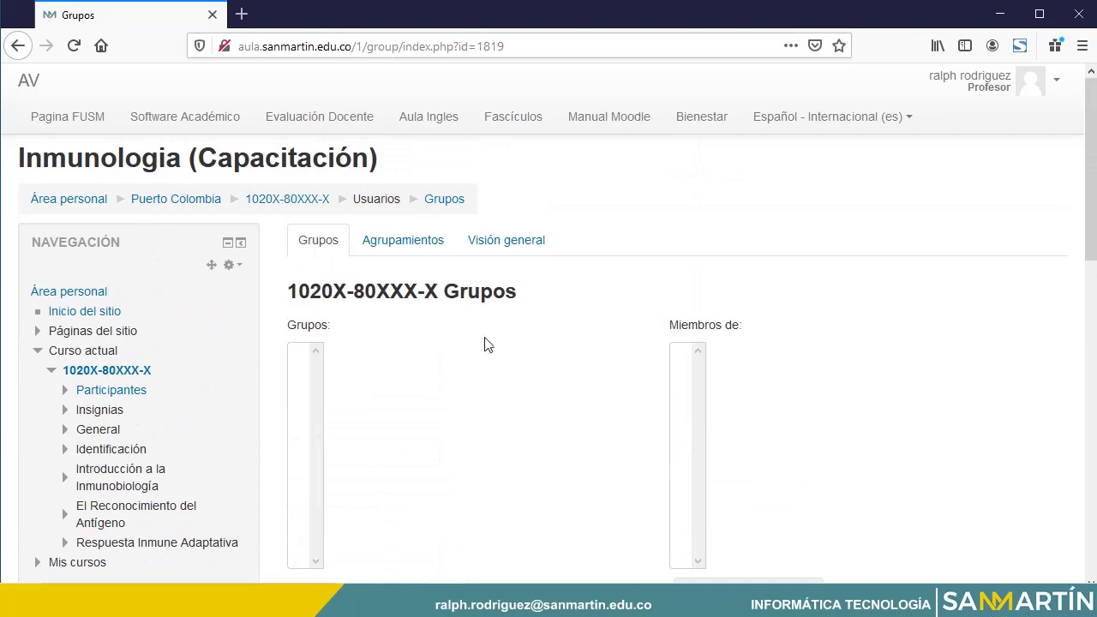
scroll(522, 307, "down", 3)
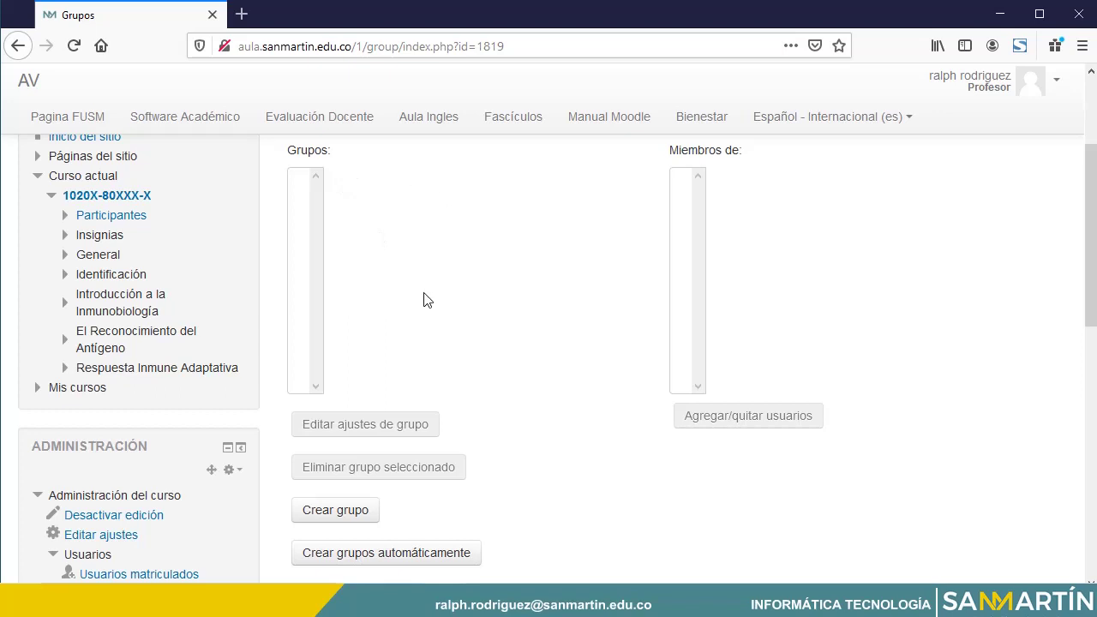
scroll(427, 300, "up", 3)
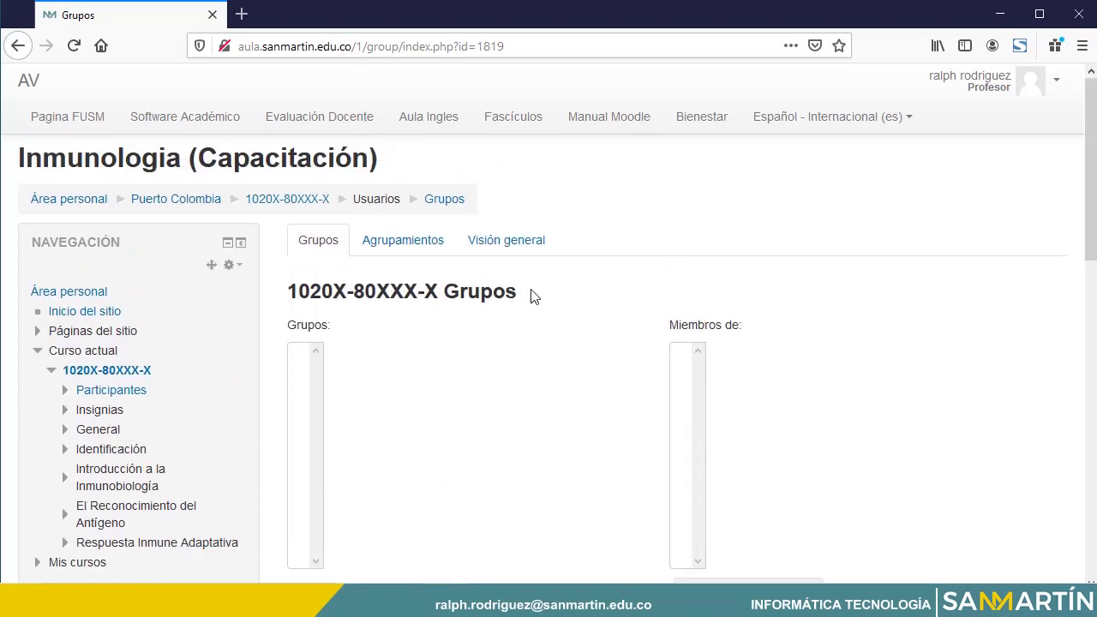
scroll(463, 326, "down", 3)
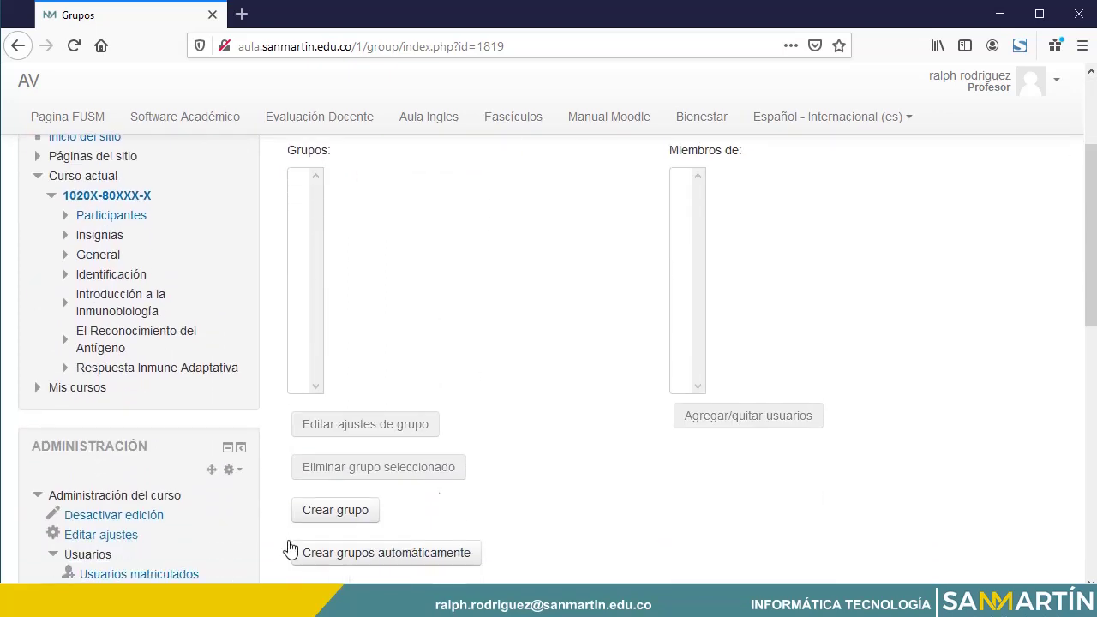
left_click(339, 516)
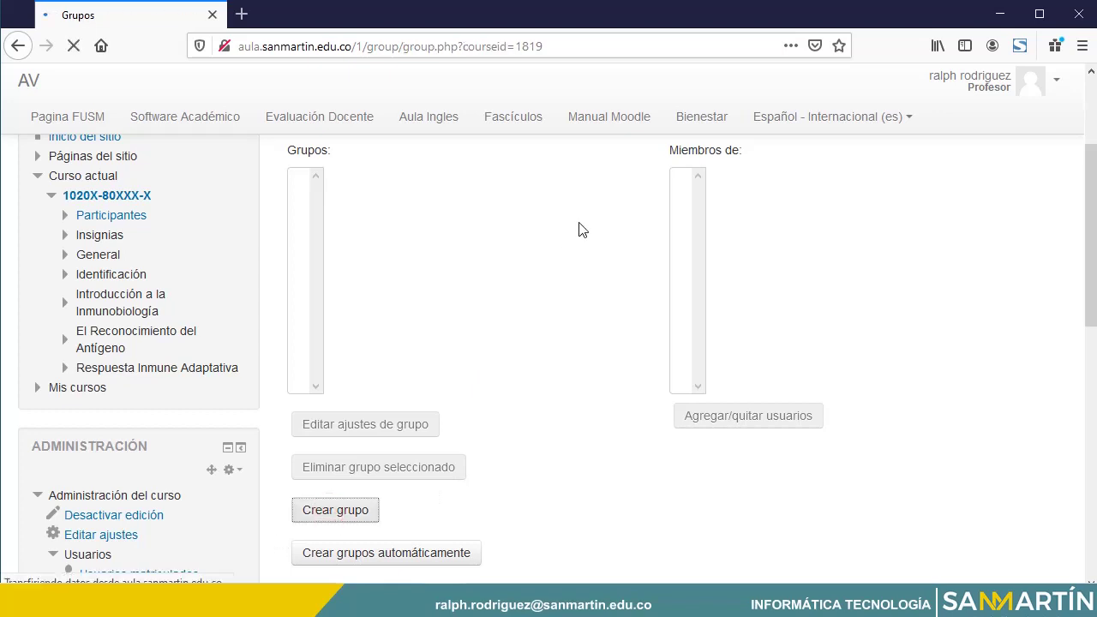
left_click(527, 287)
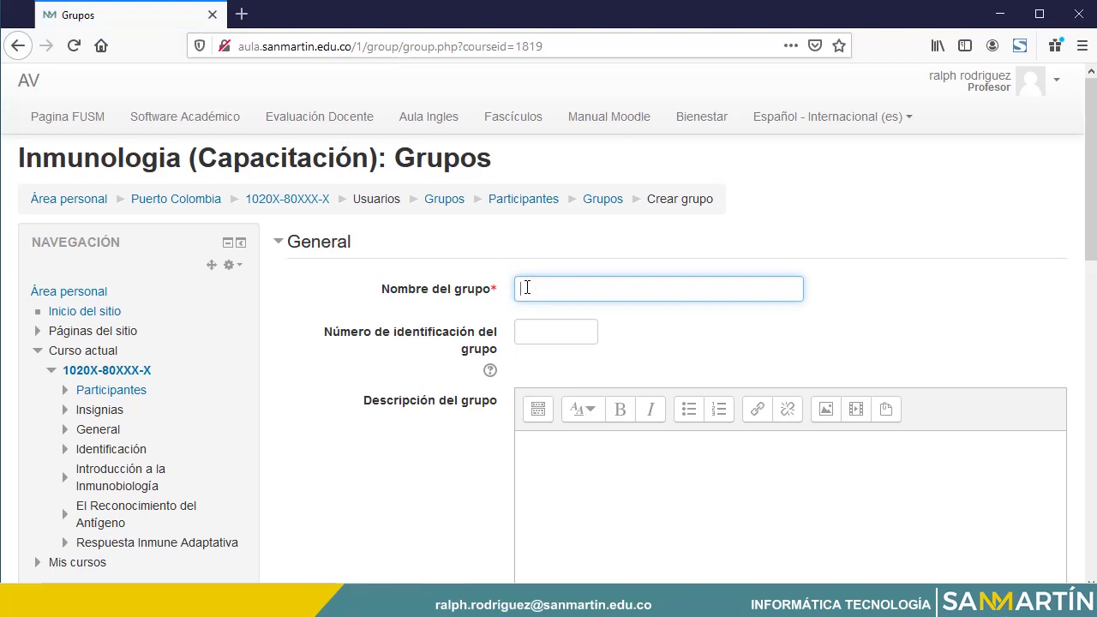
type("1")
scroll(380, 363, "down", 4)
scroll(380, 362, "down", 3)
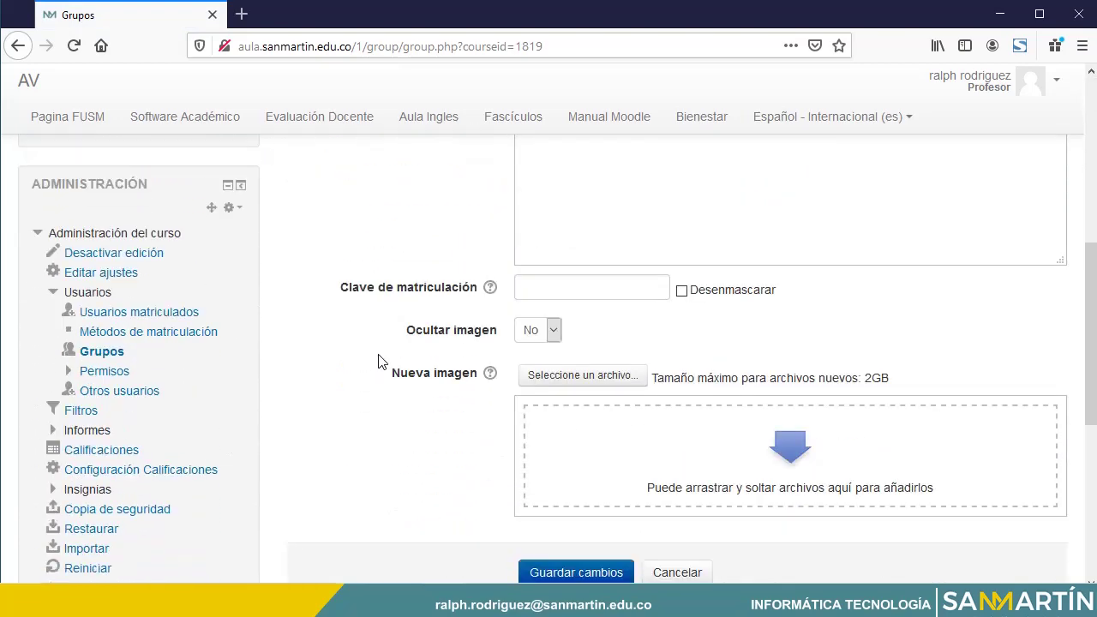
left_click(558, 405)
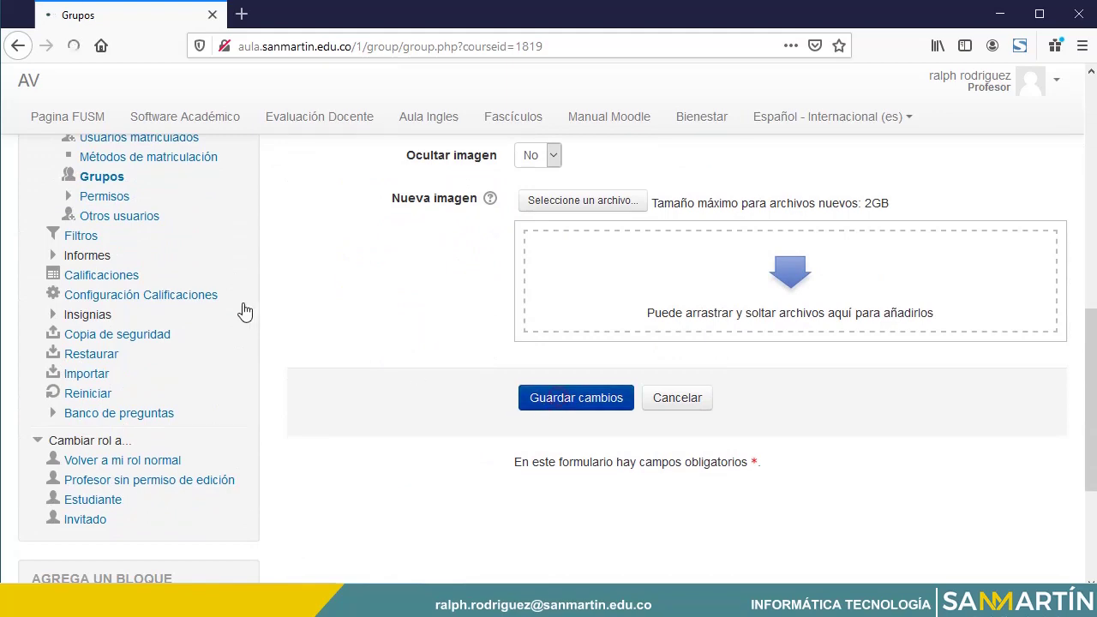
Create a second course group named "2" and save it.
scroll(347, 287, "down", 3)
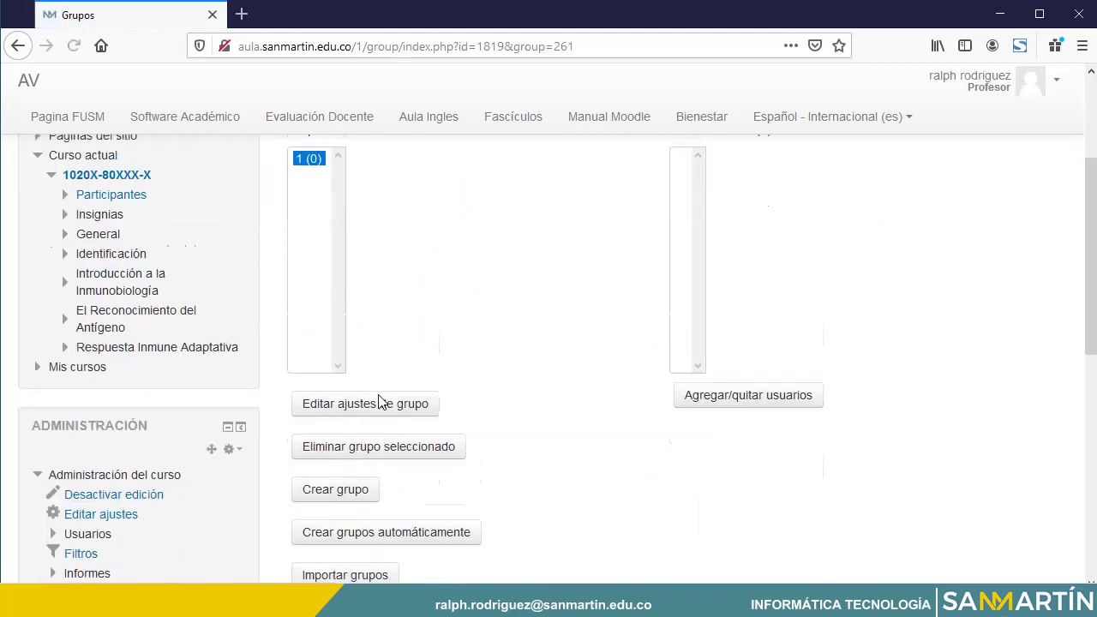
left_click(330, 420)
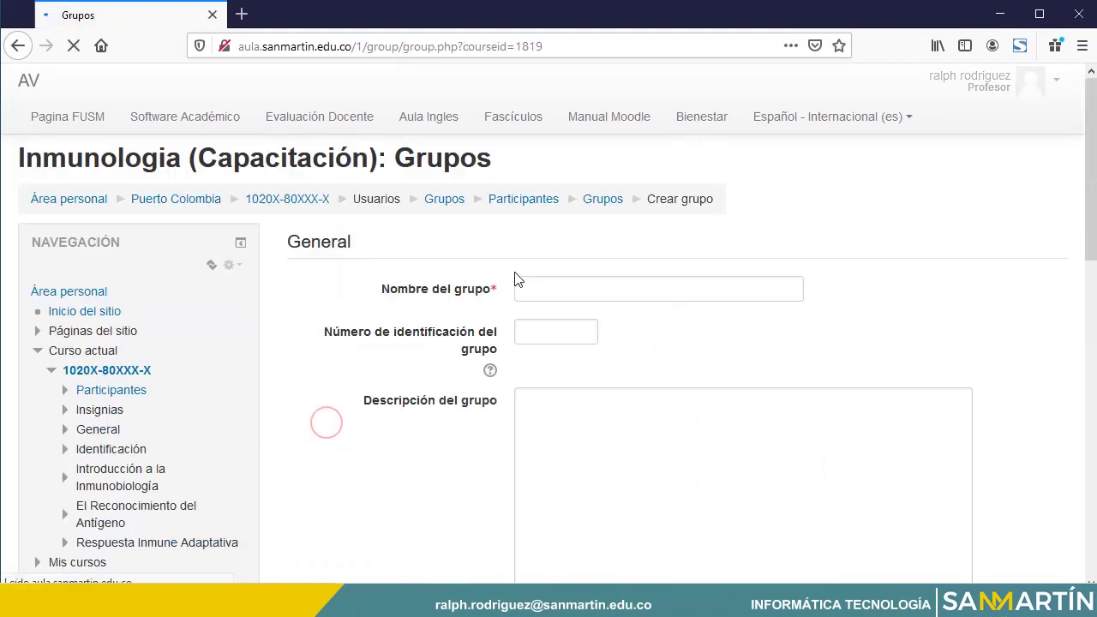
left_click(536, 288)
type("2")
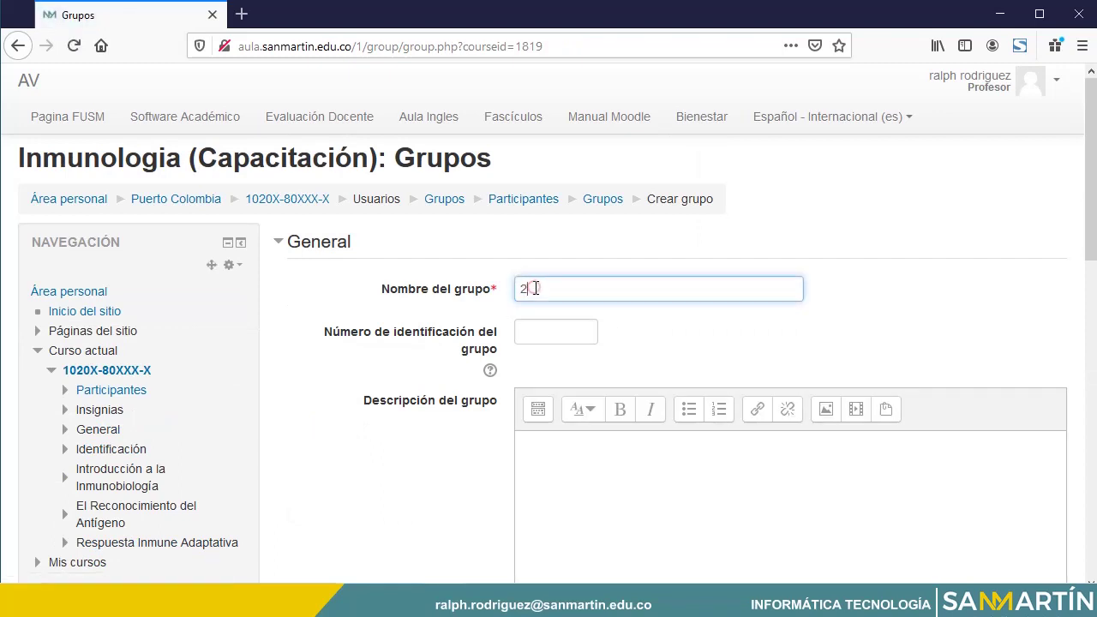
scroll(426, 386, "down", 4)
scroll(426, 386, "down", 3)
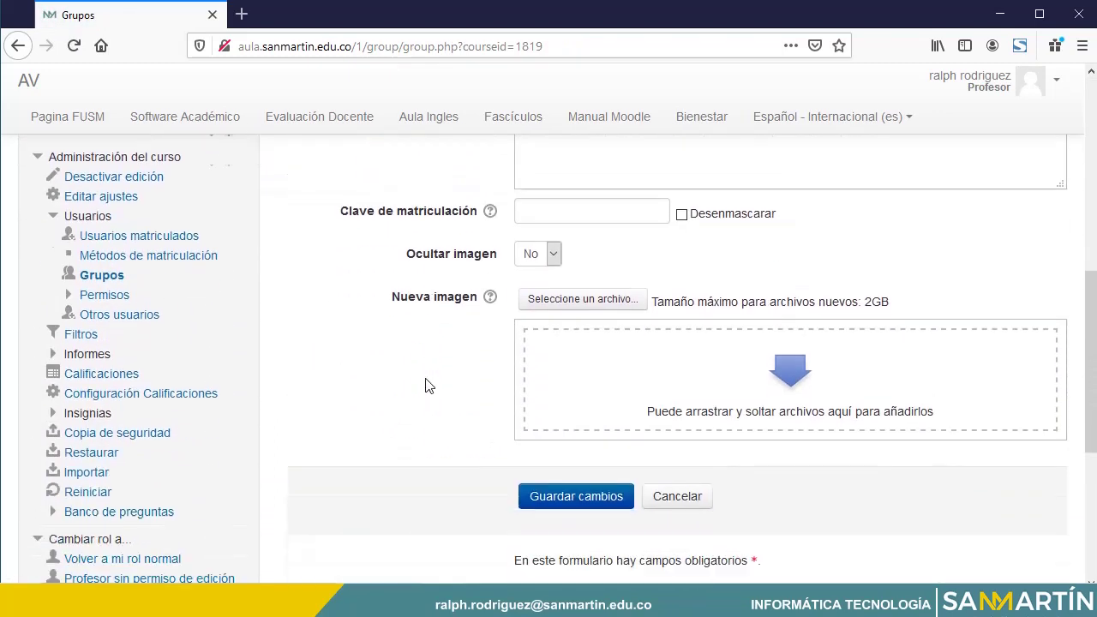
left_click(557, 398)
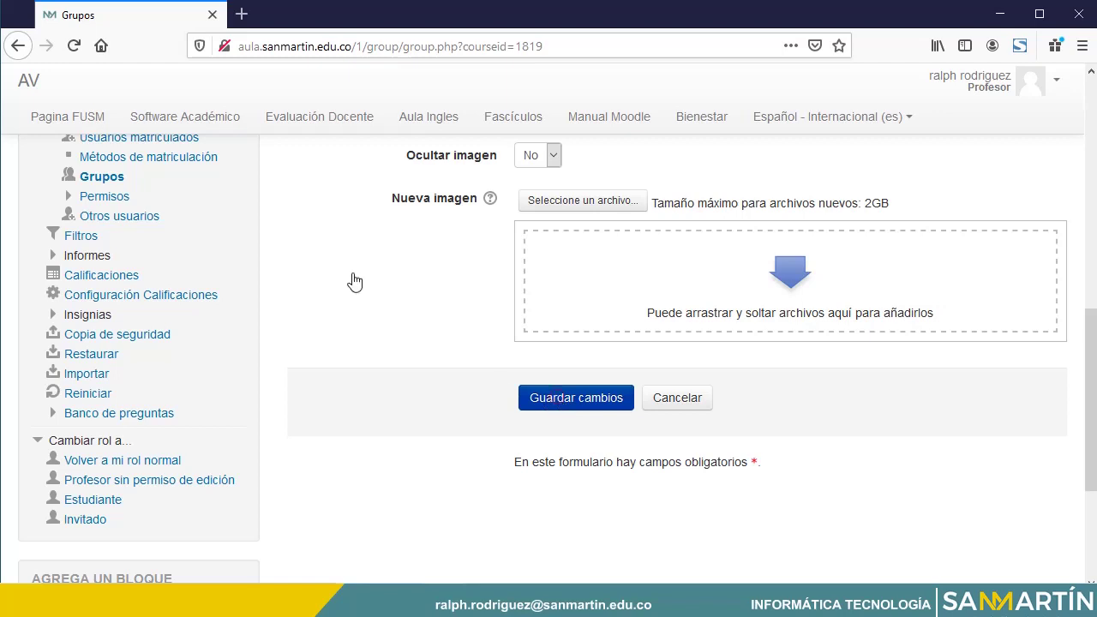
Select group 1 in the groups list and open its Agregar/quitar usuarios page.
left_click(305, 354)
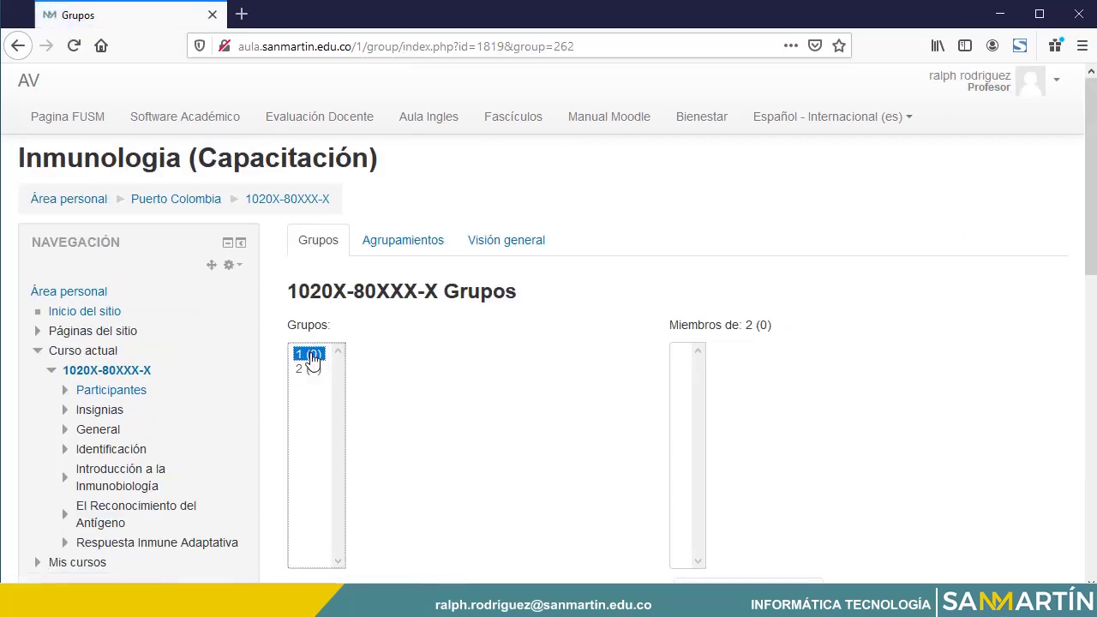
left_click(309, 368)
left_click(307, 372)
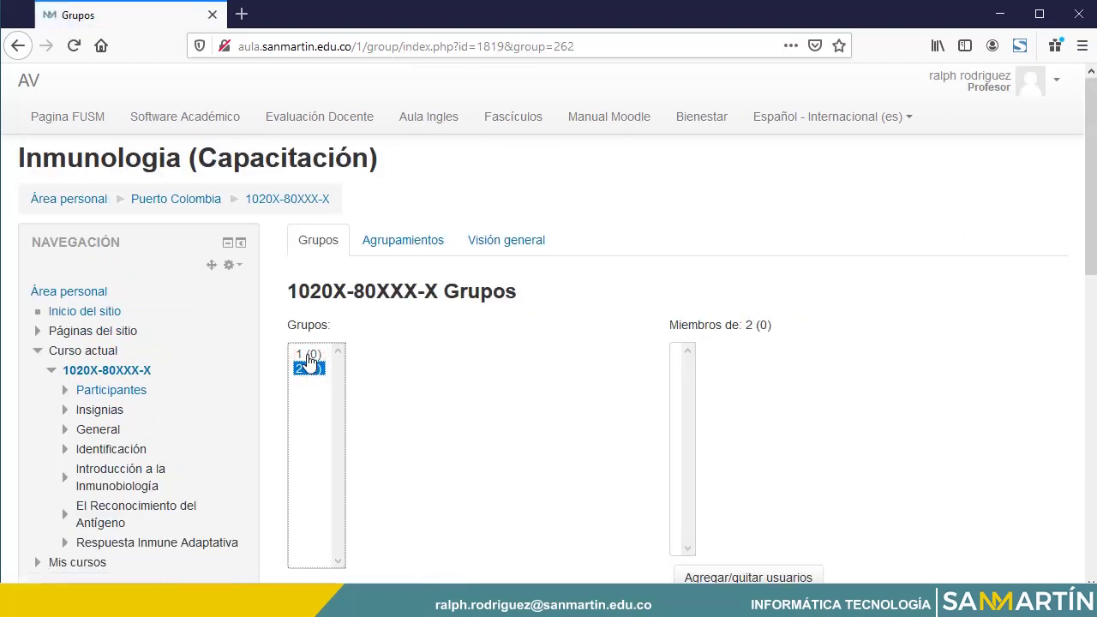
left_click(308, 355)
scroll(308, 360, "down", 2)
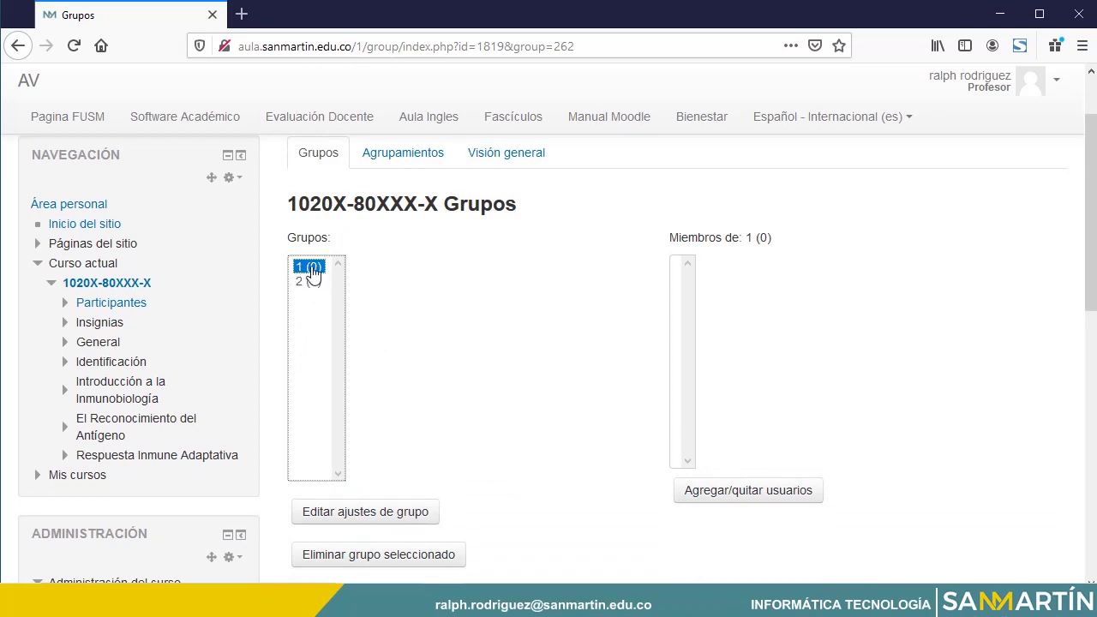
left_click(745, 497)
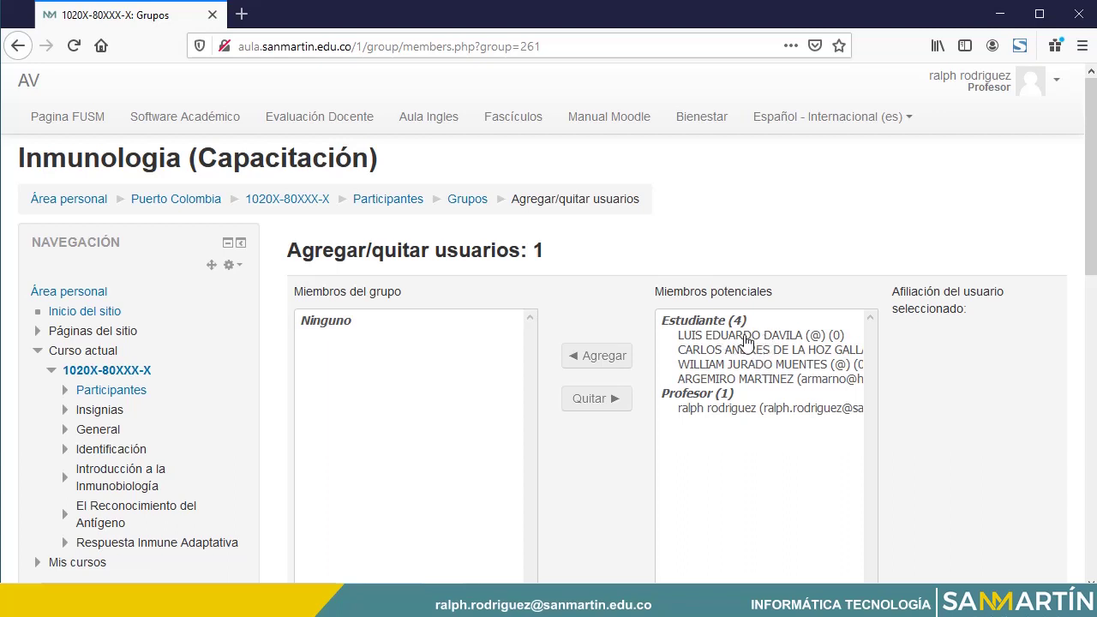
Add the first and third students among the potential members to group 1 and return to the groups list.
left_click(745, 339)
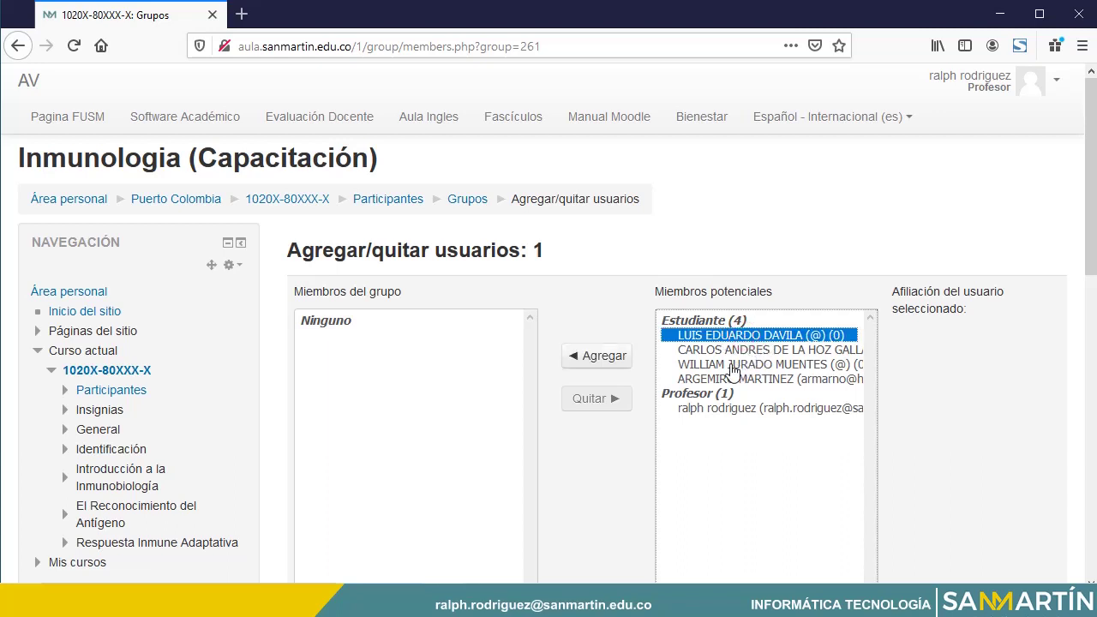
left_click(732, 367)
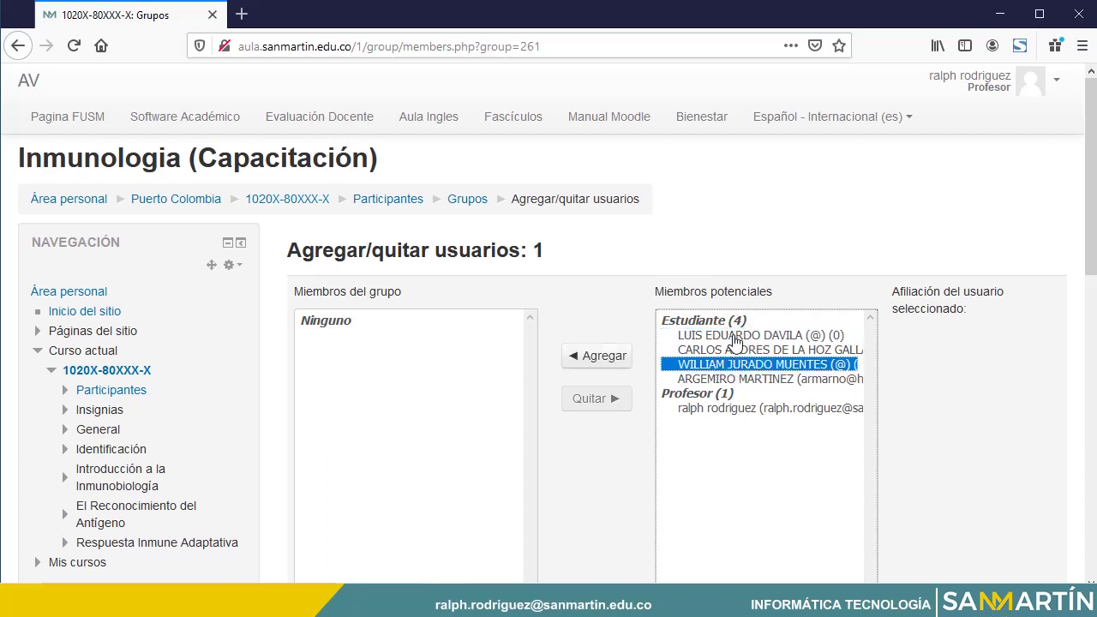
left_click(738, 338, "ctrl")
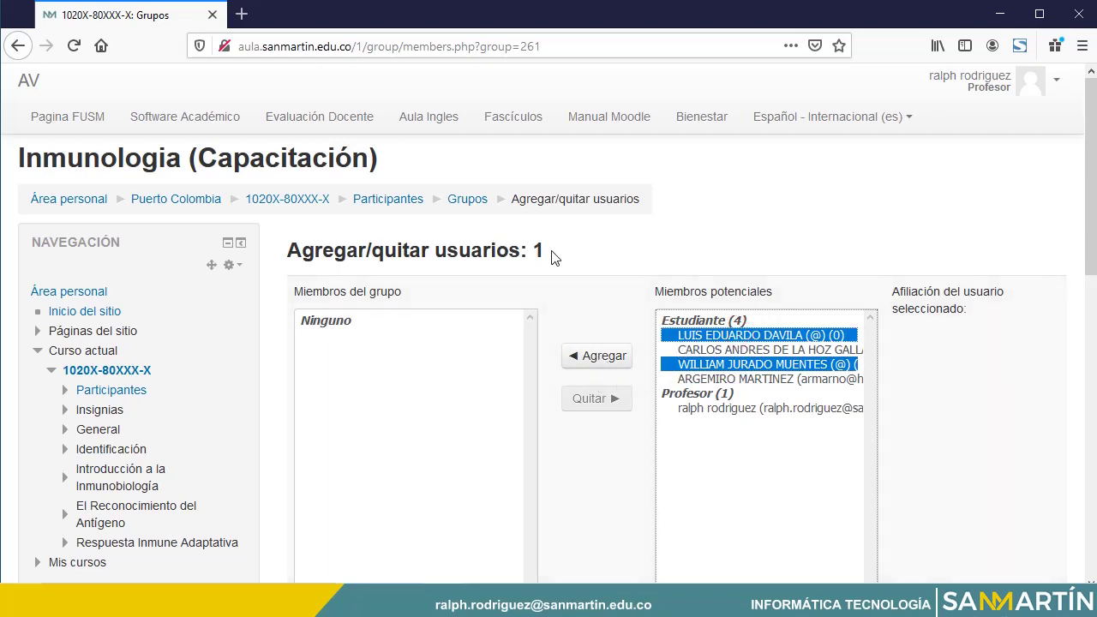
double_click(547, 250)
left_click(593, 368)
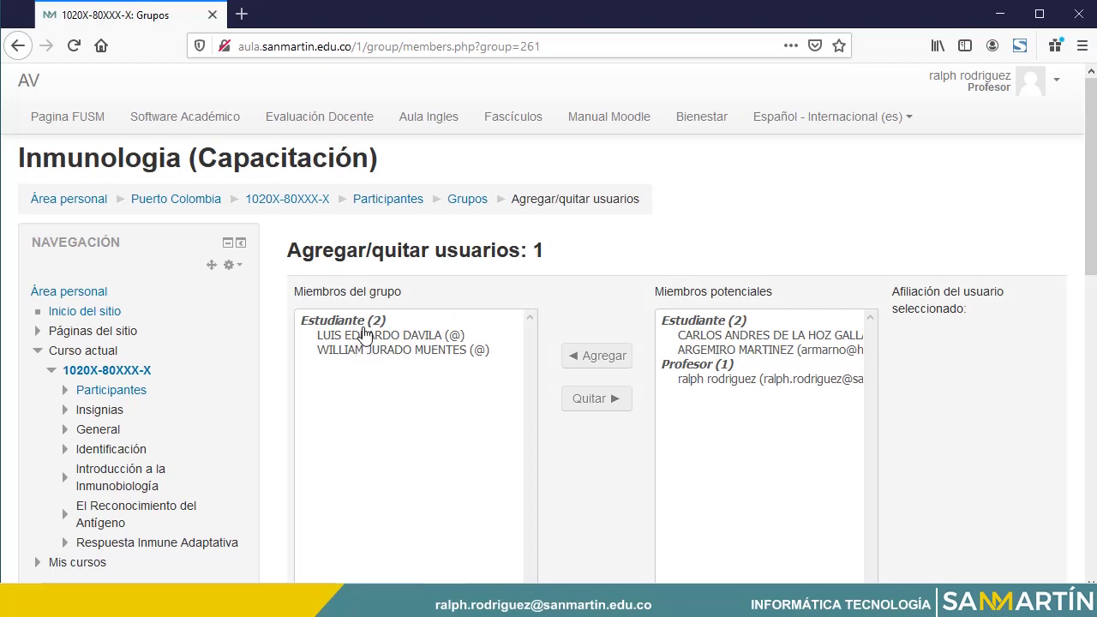
scroll(360, 359, "down", 5)
left_click(342, 472)
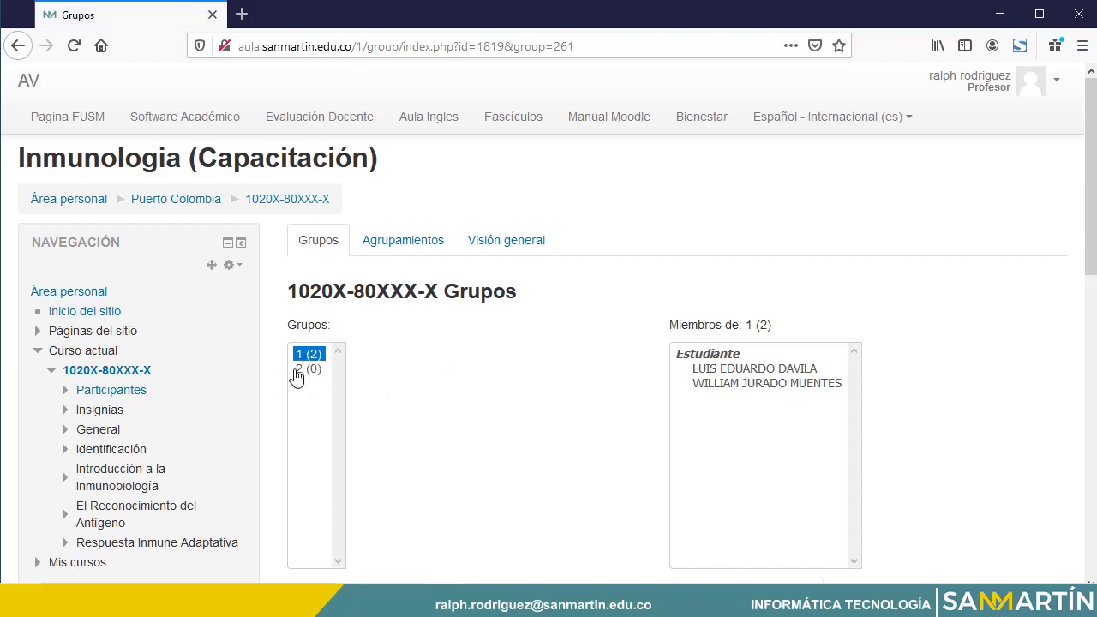
Add the second and fourth students among the potential members to group 2.
left_click(308, 369)
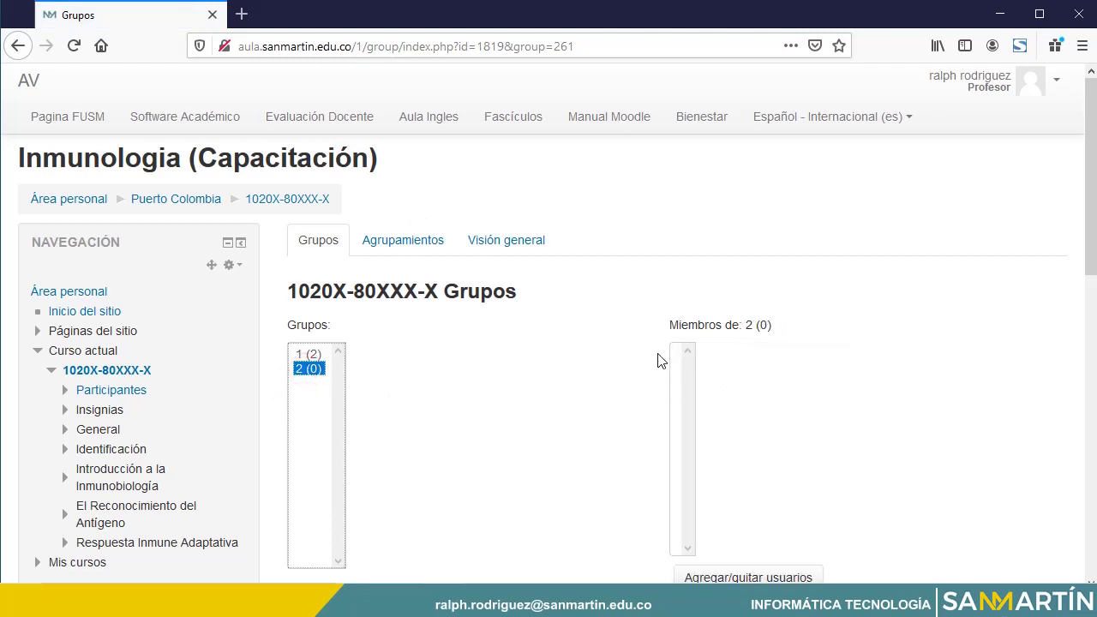
scroll(657, 360, "down", 2)
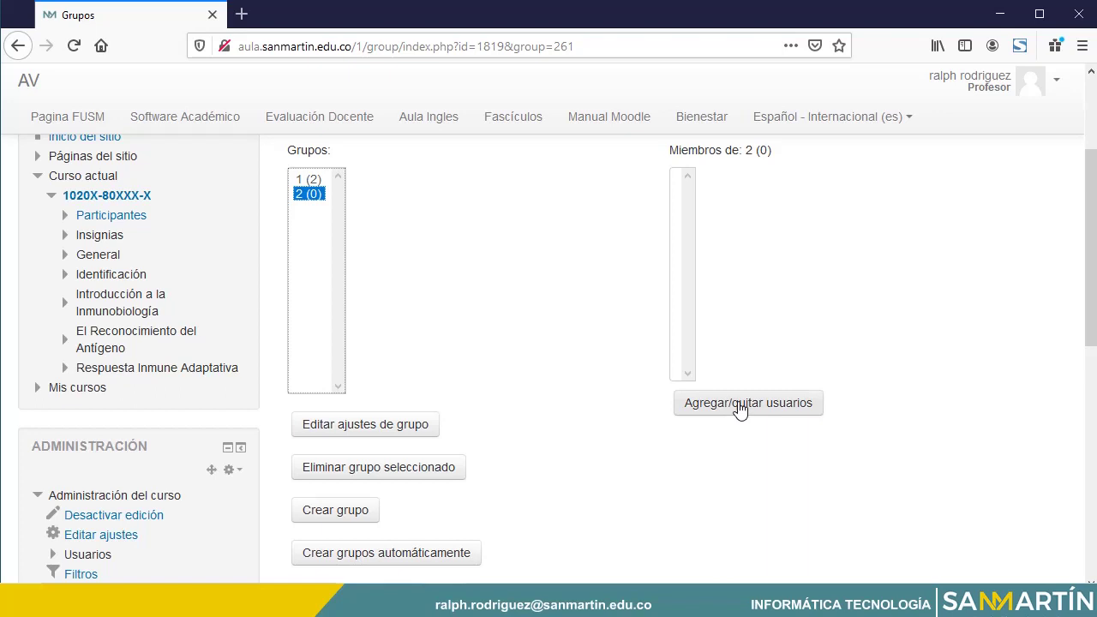
left_click(741, 408)
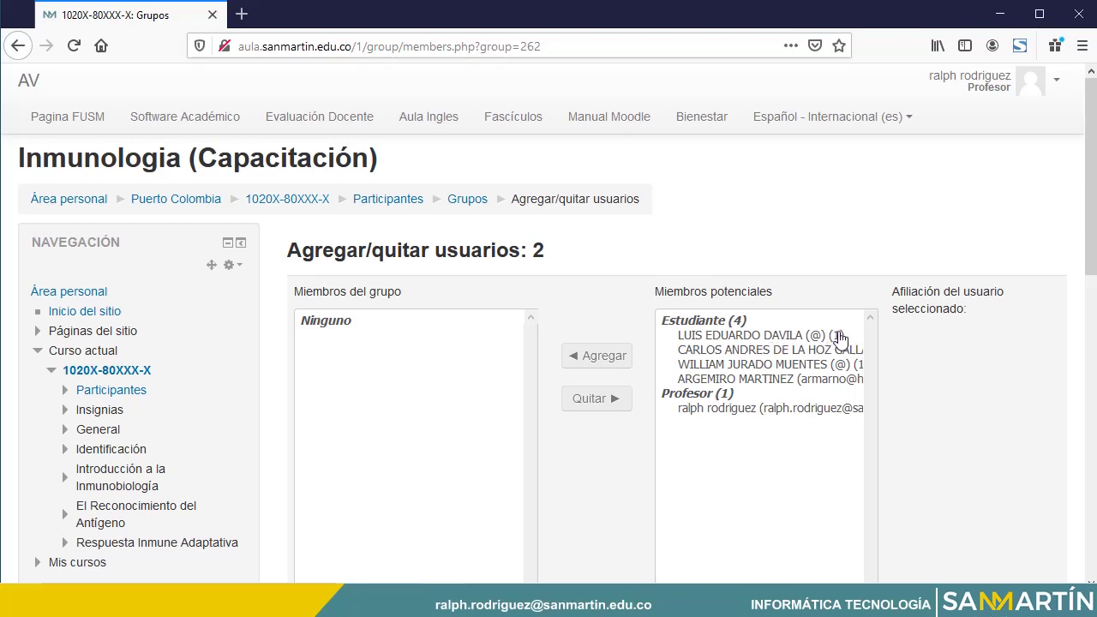
left_click(788, 340)
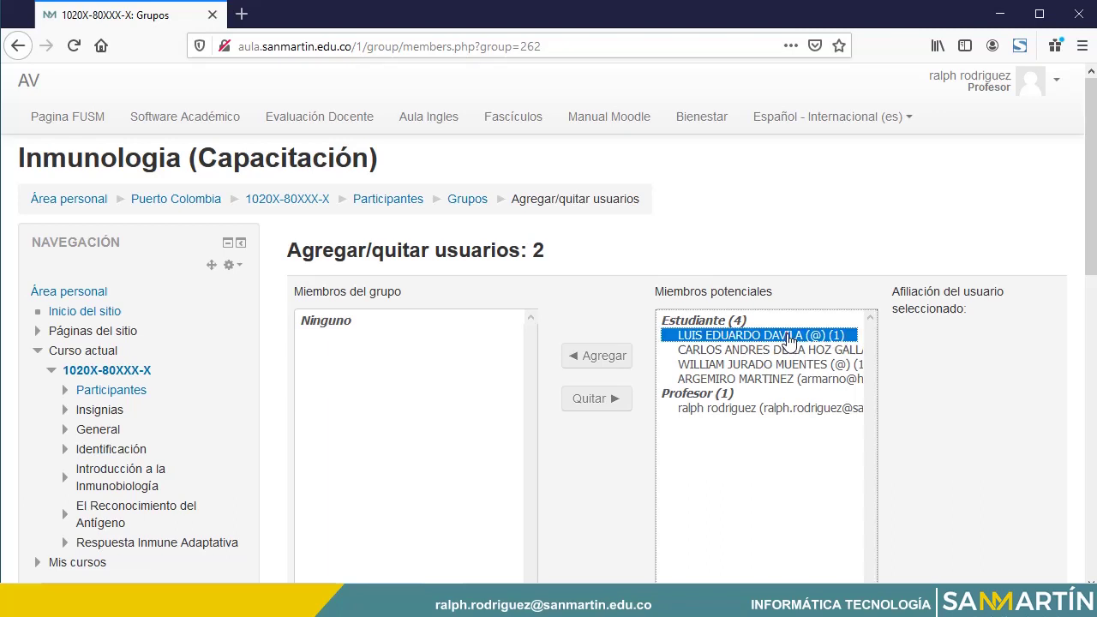
left_click(771, 367)
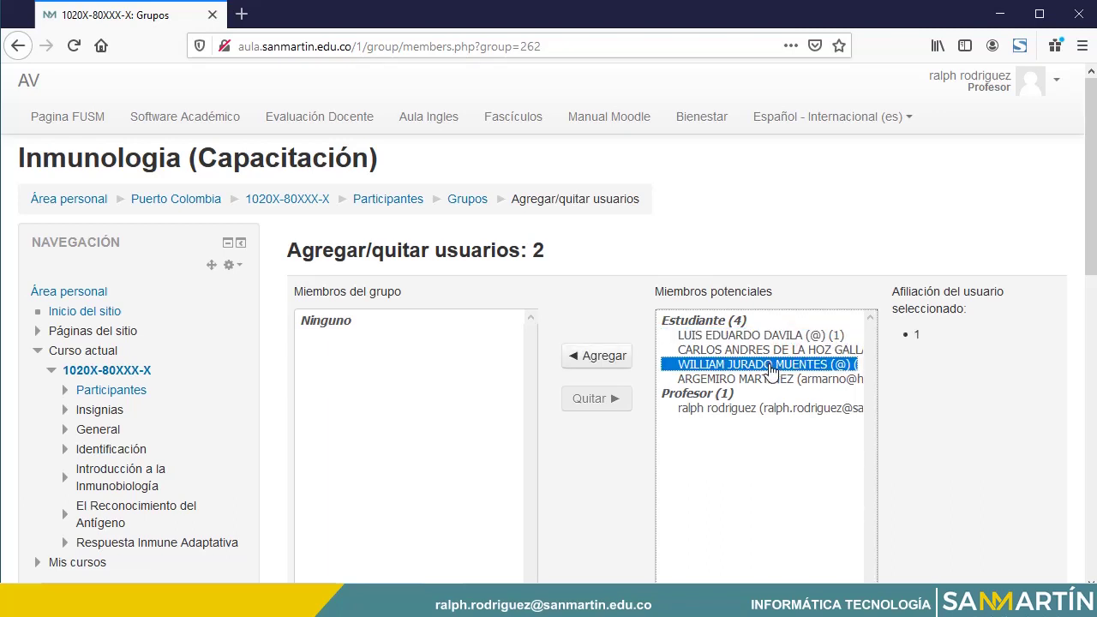
left_click(727, 351)
left_click(728, 379, "ctrl")
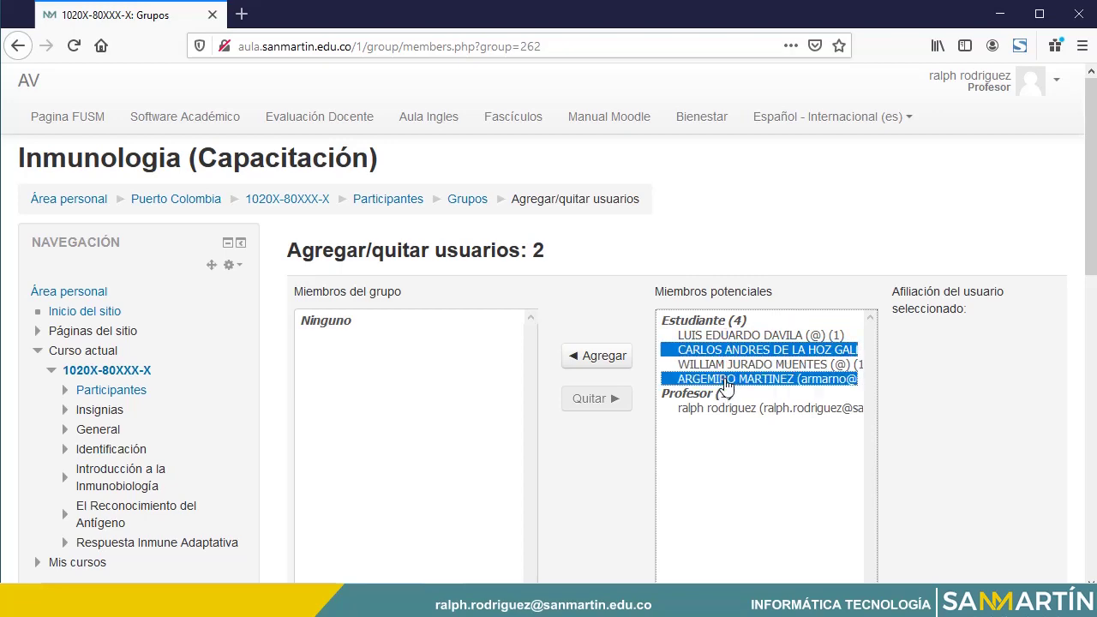
left_click(606, 358)
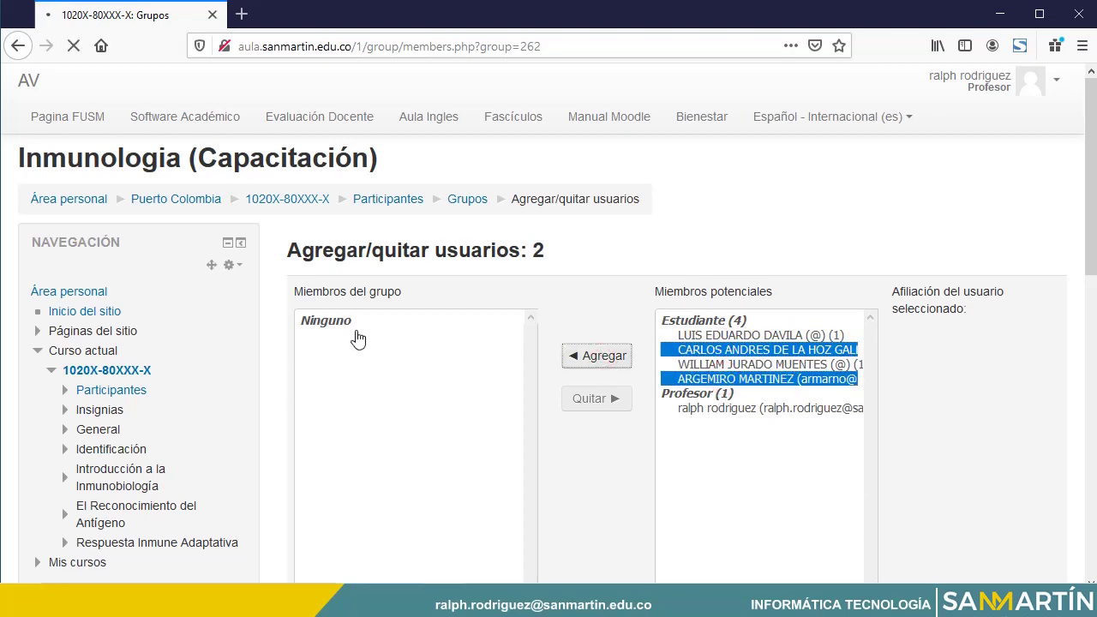
scroll(373, 384, "down", 4)
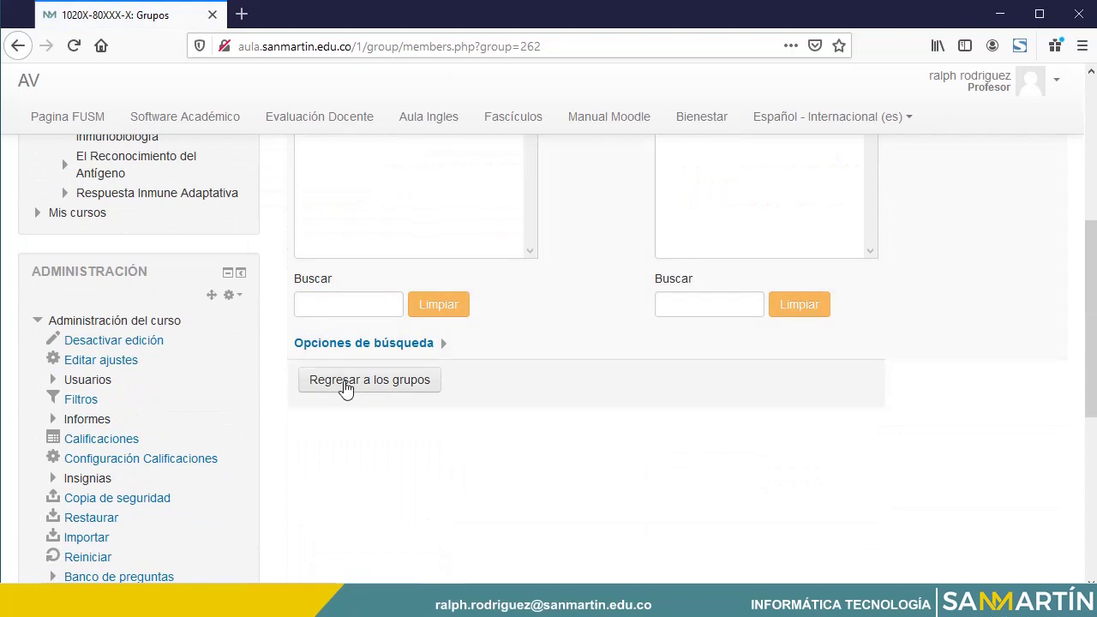
Return to the groups list and review the members of groups 1 and 2.
left_click(344, 382)
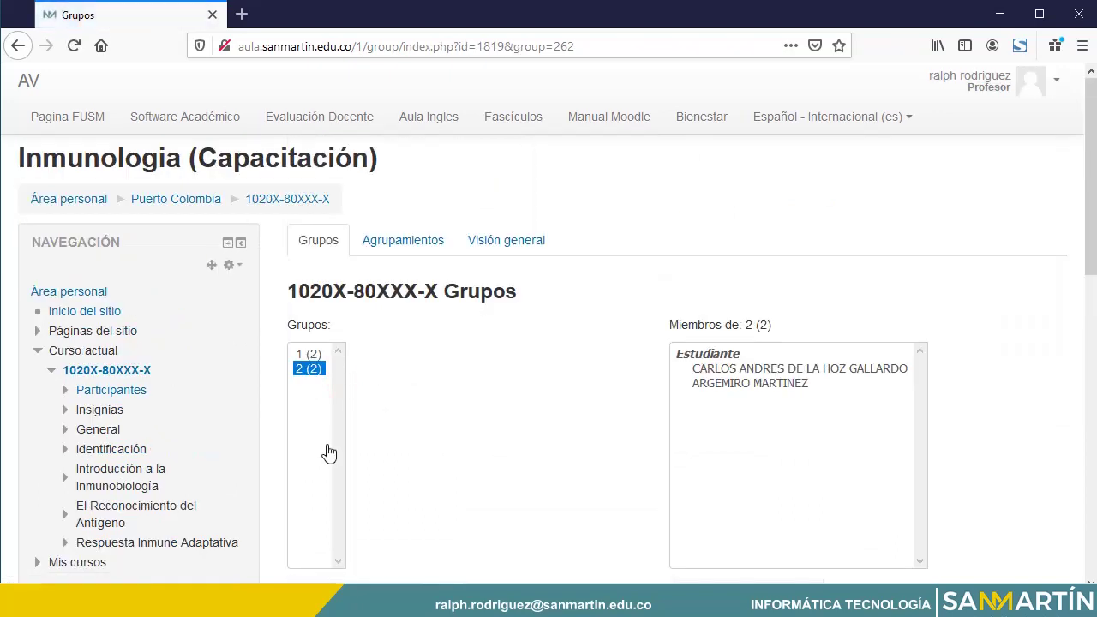
scroll(321, 412, "down", 2)
left_click(308, 268)
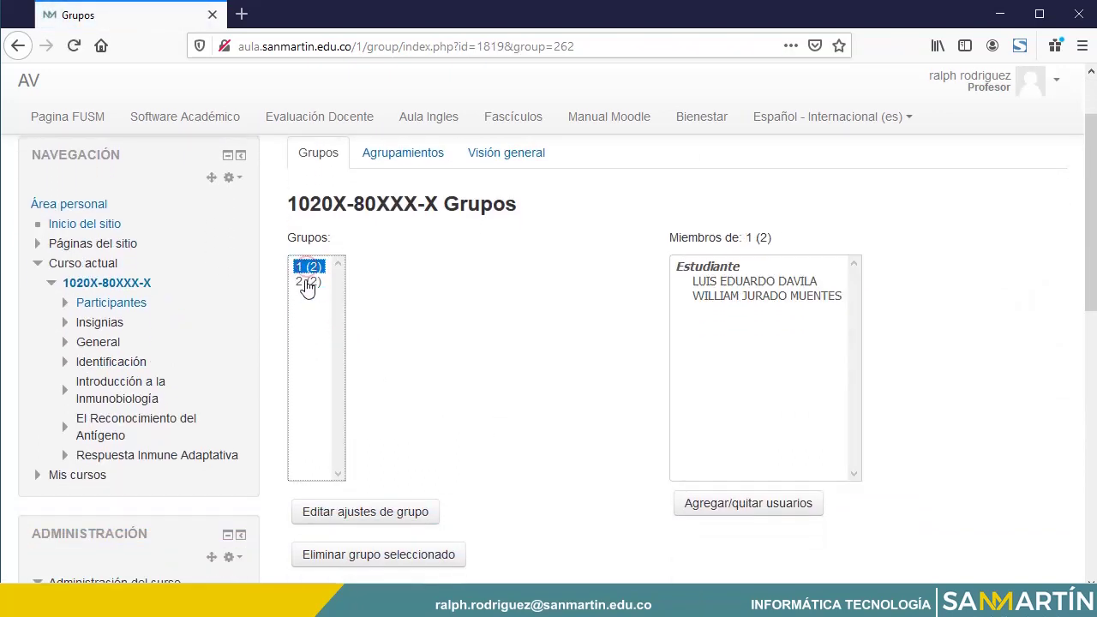
left_click(307, 283)
scroll(460, 331, "down", 3)
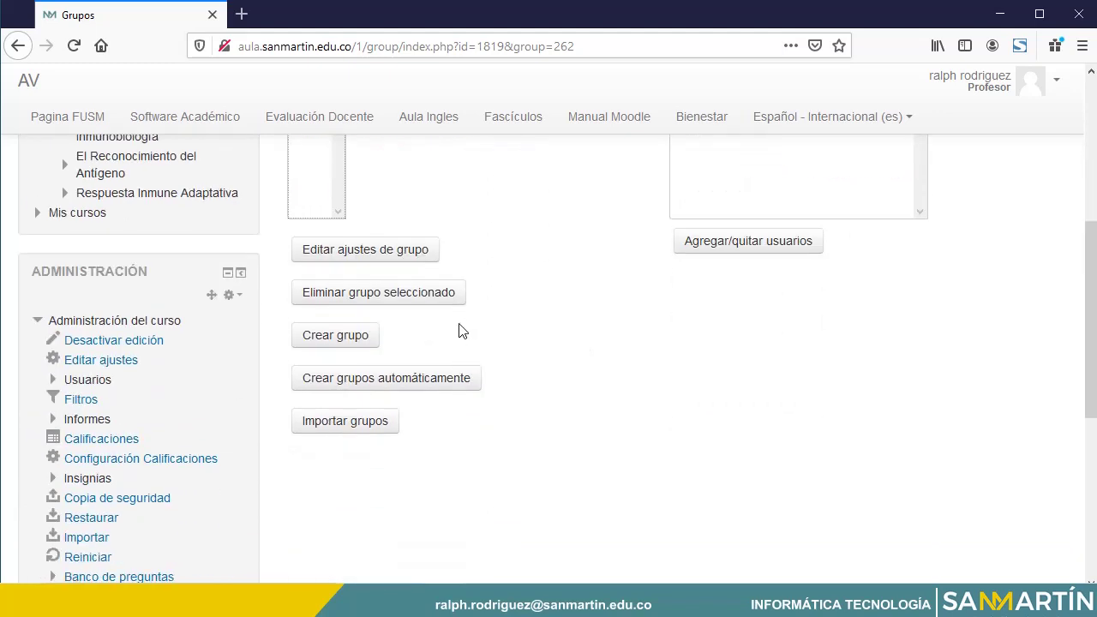
scroll(460, 330, "up", 2)
scroll(460, 331, "up", 2)
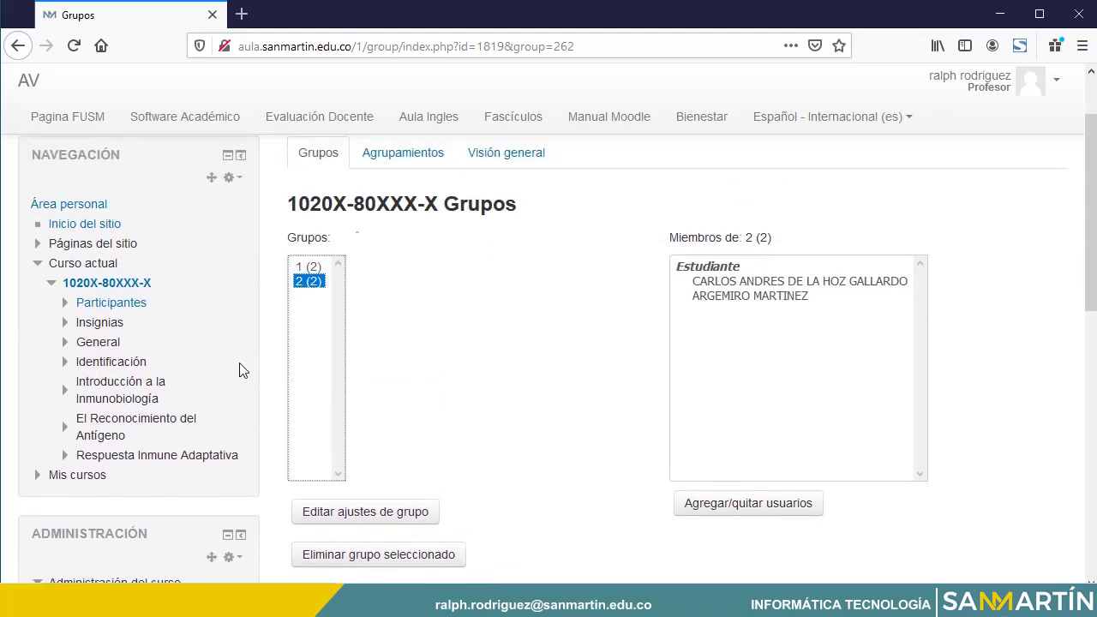
Delete group 2 from the course groups list and confirm the removal.
left_click(307, 266)
scroll(400, 399, "down", 2)
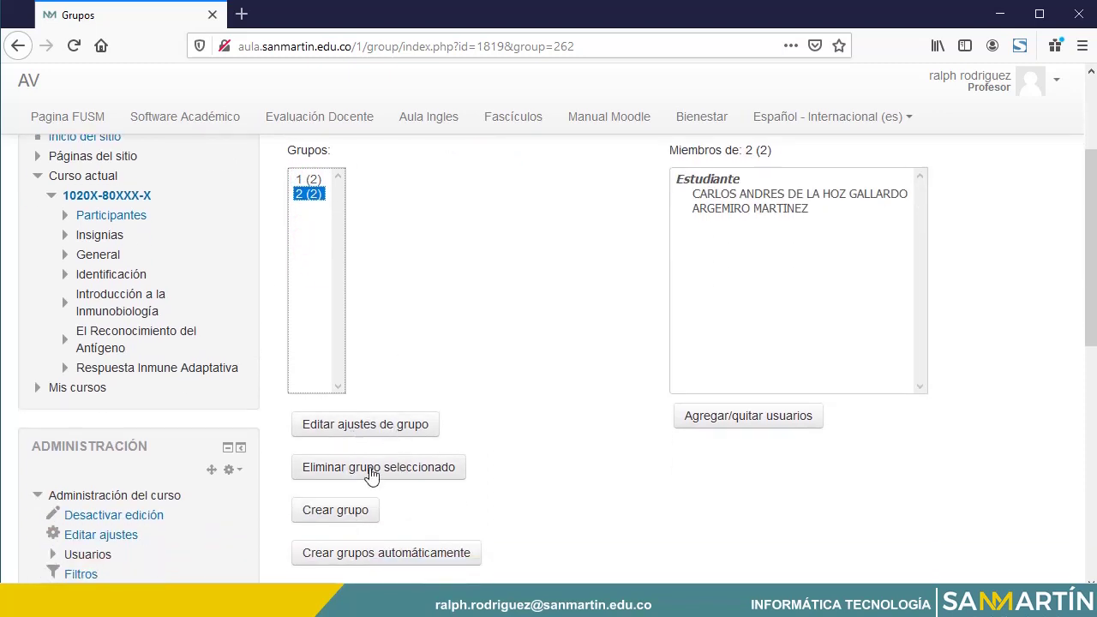
left_click(374, 472)
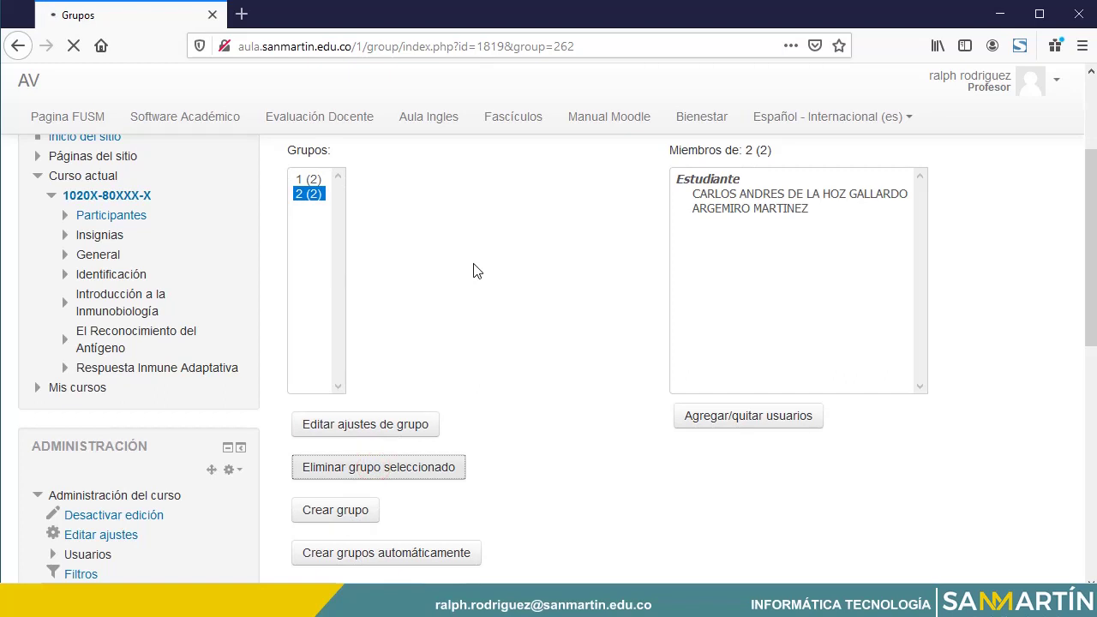
left_click(469, 265)
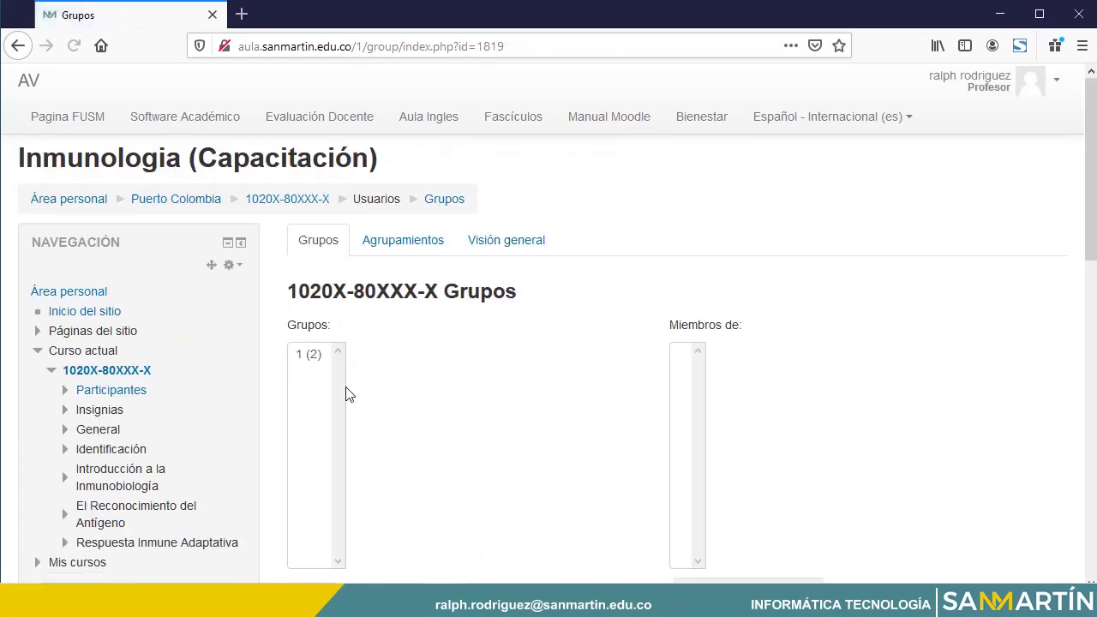
Delete group 1 from the course groups list and confirm the removal.
left_click(309, 355)
scroll(468, 366, "down", 3)
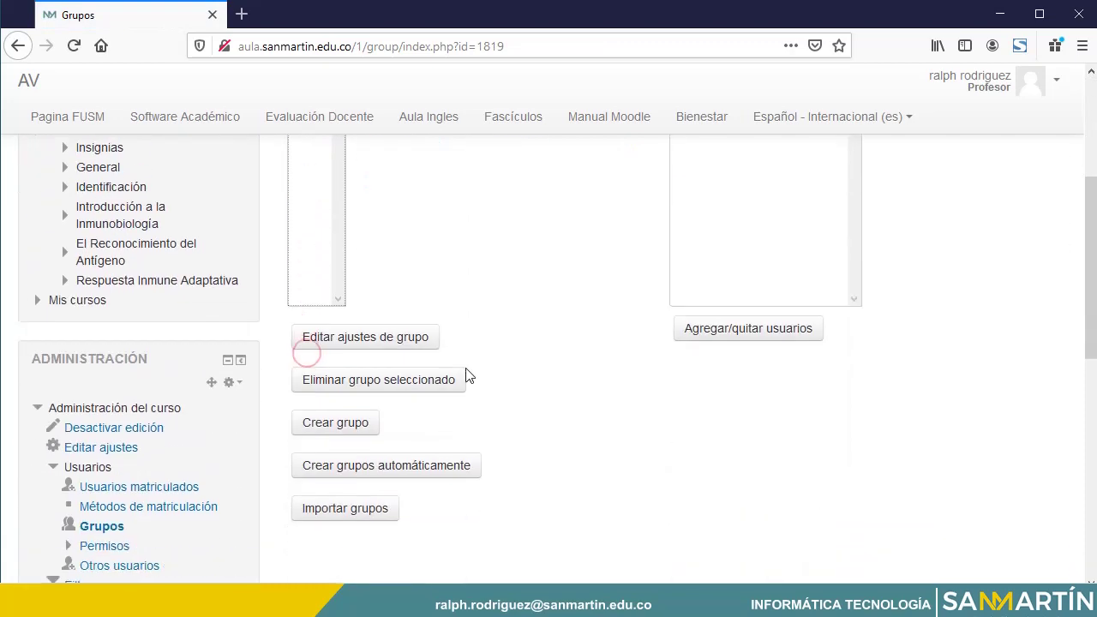
left_click(356, 387)
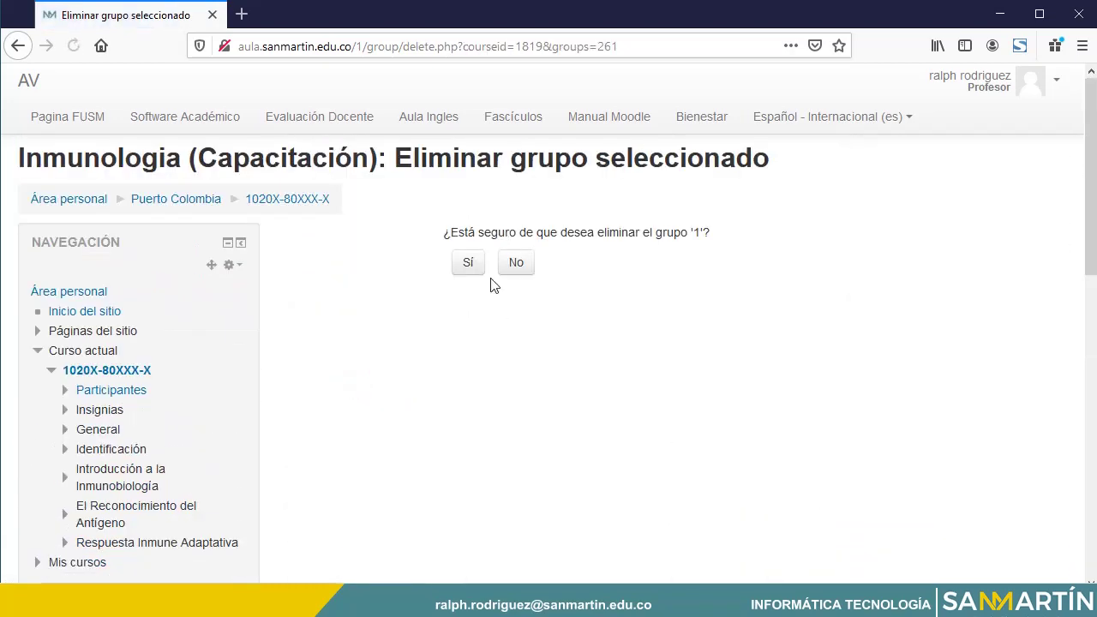
left_click(468, 262)
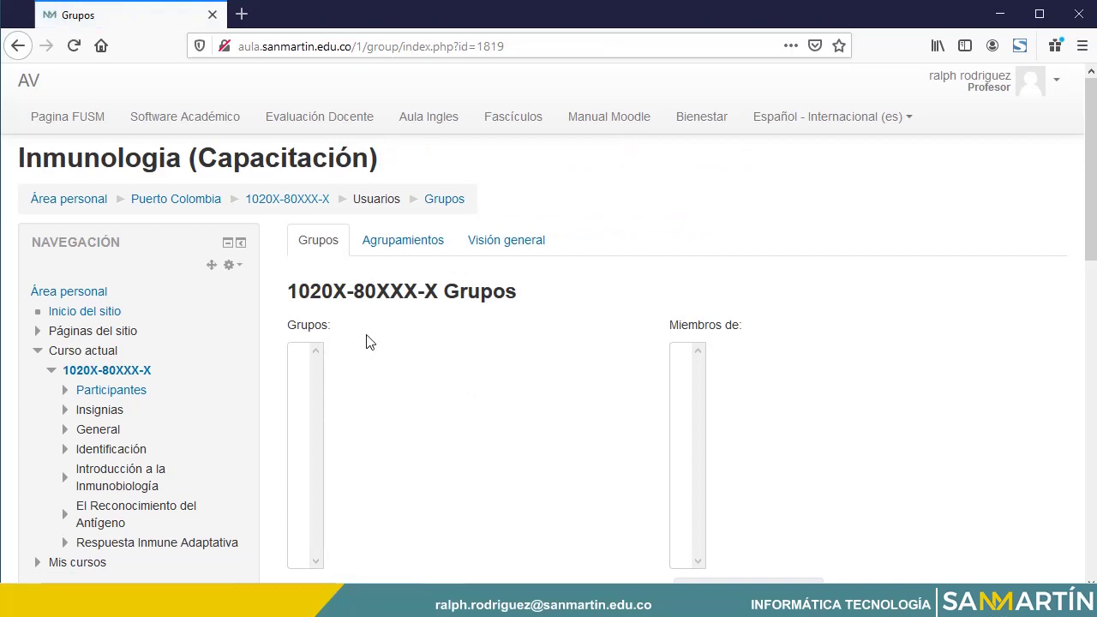
Start creating groups automatically and set the naming scheme to "Grupo #".
scroll(369, 340, "down", 3)
scroll(368, 340, "down", 3)
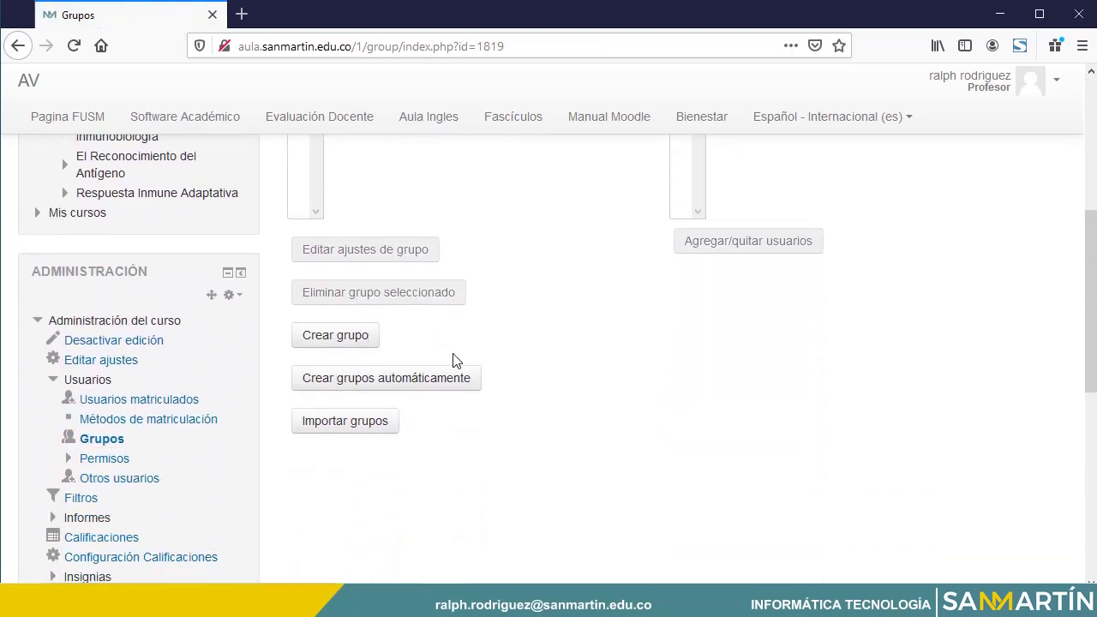
left_click(368, 379)
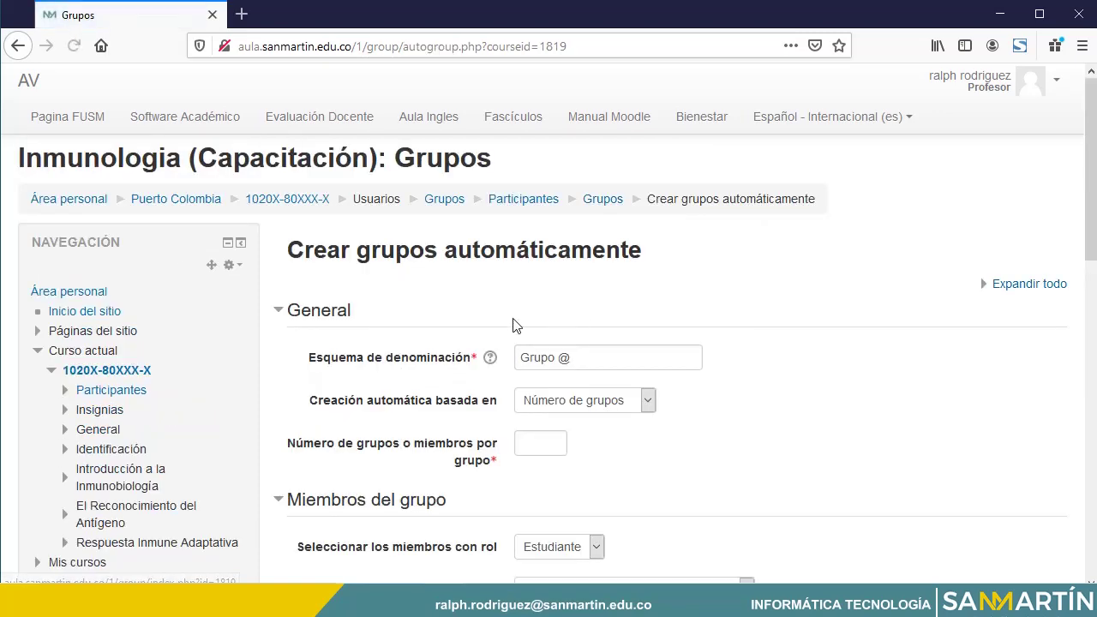
scroll(490, 313, "down", 2)
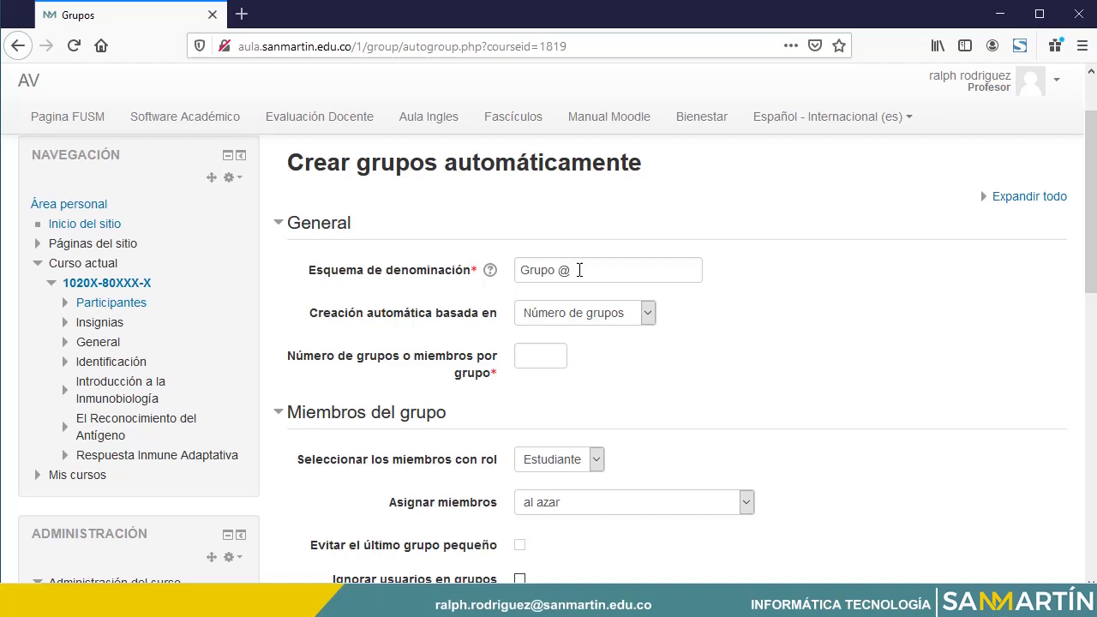
double_click(562, 271)
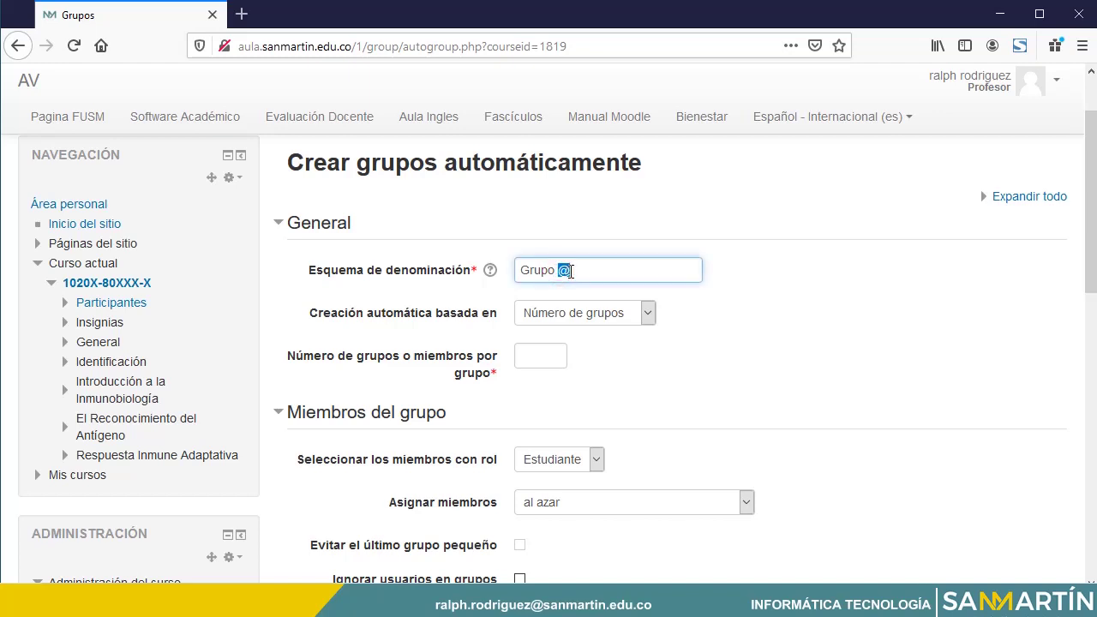
type("#")
Base the automatic creation on Número de grupos and set the number of groups to 2.
left_click(647, 313)
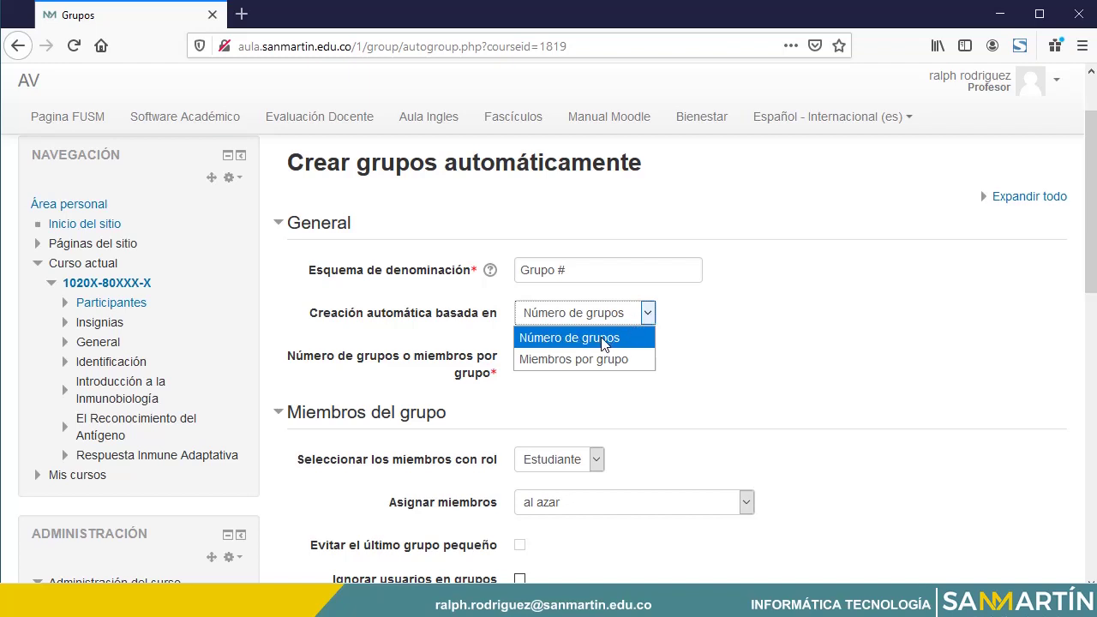
left_click(605, 343)
left_click(646, 313)
left_click(586, 360)
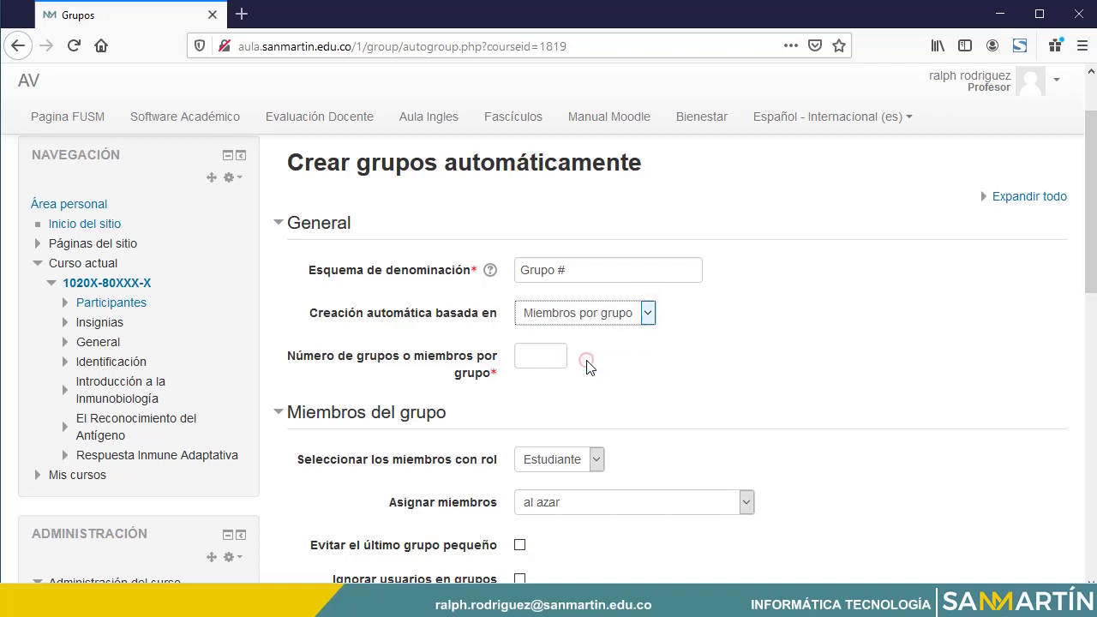
left_click(647, 314)
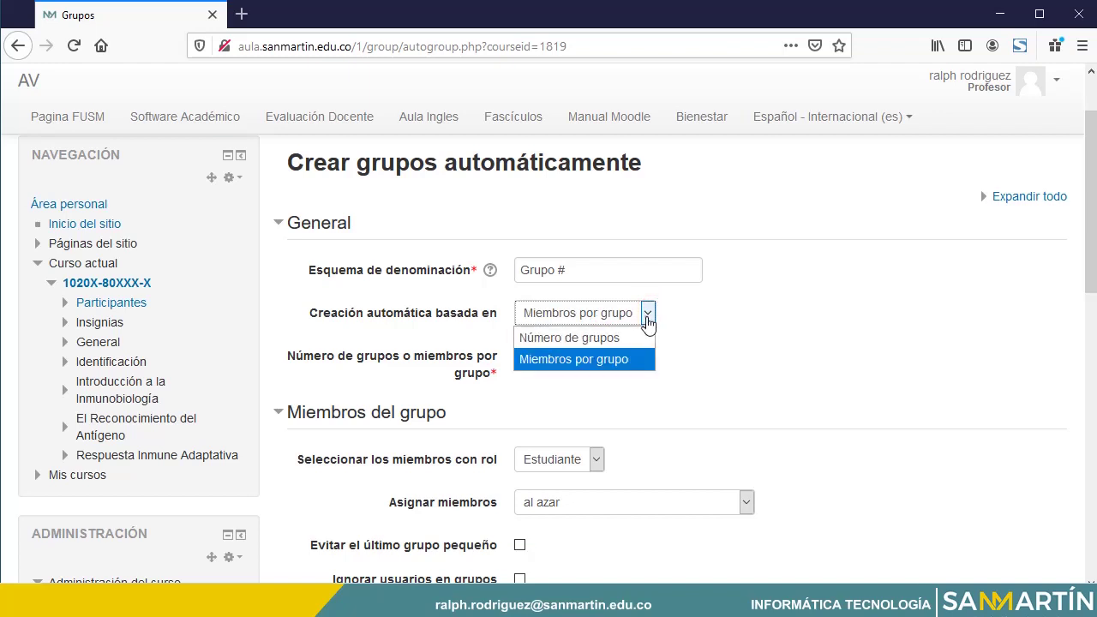
left_click(581, 343)
left_click(526, 354)
type("2")
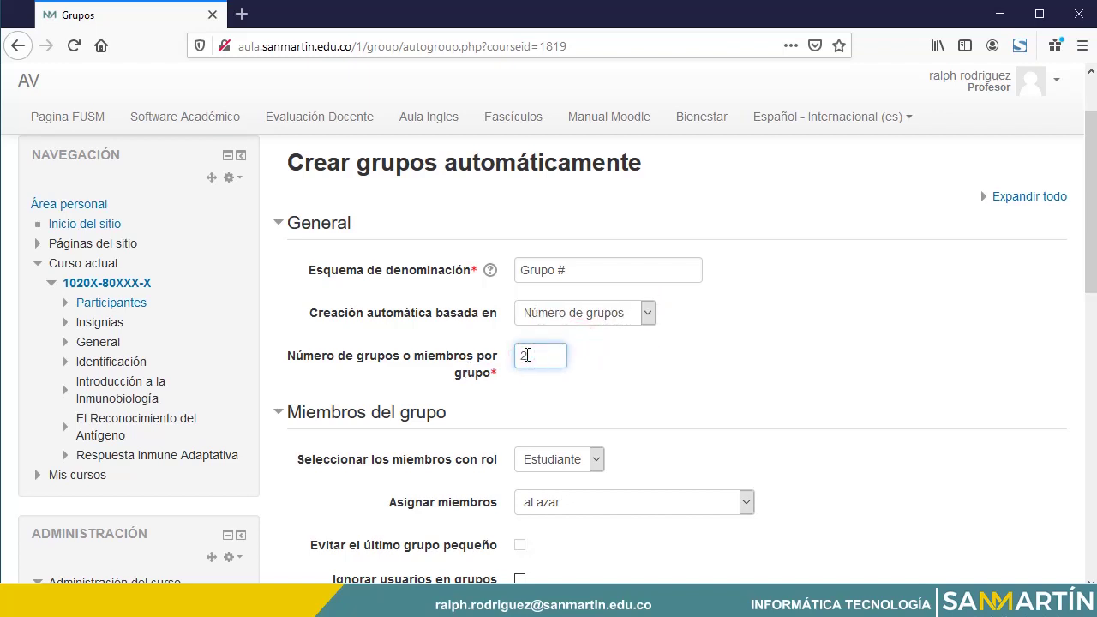
Preview the random allocation of students to the groups and submit the form to create them.
scroll(526, 355, "down", 2)
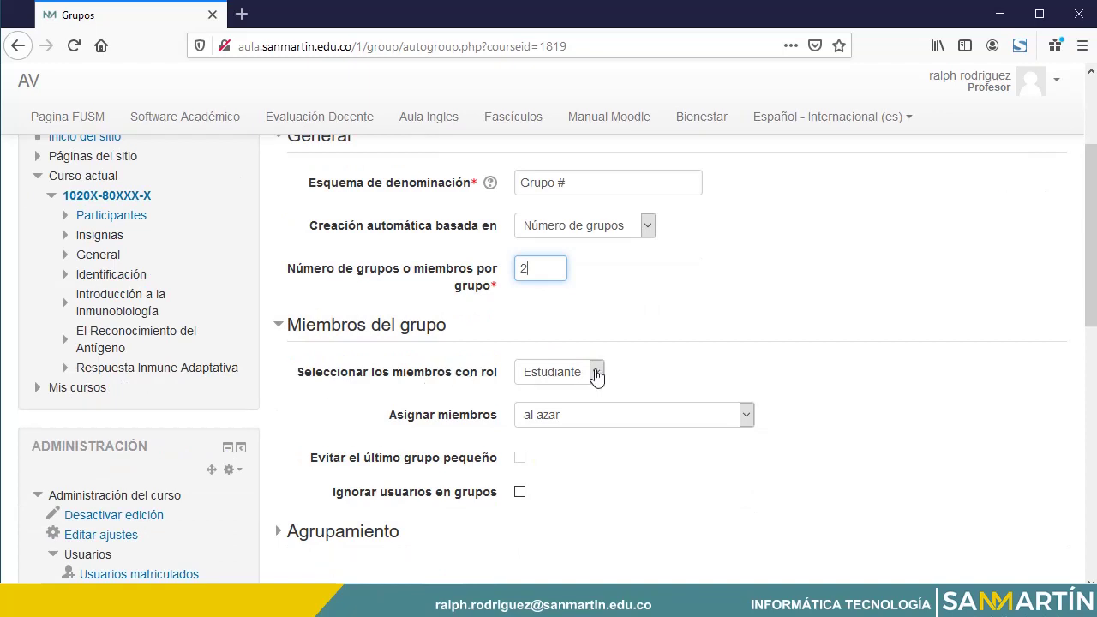
scroll(439, 395, "down", 4)
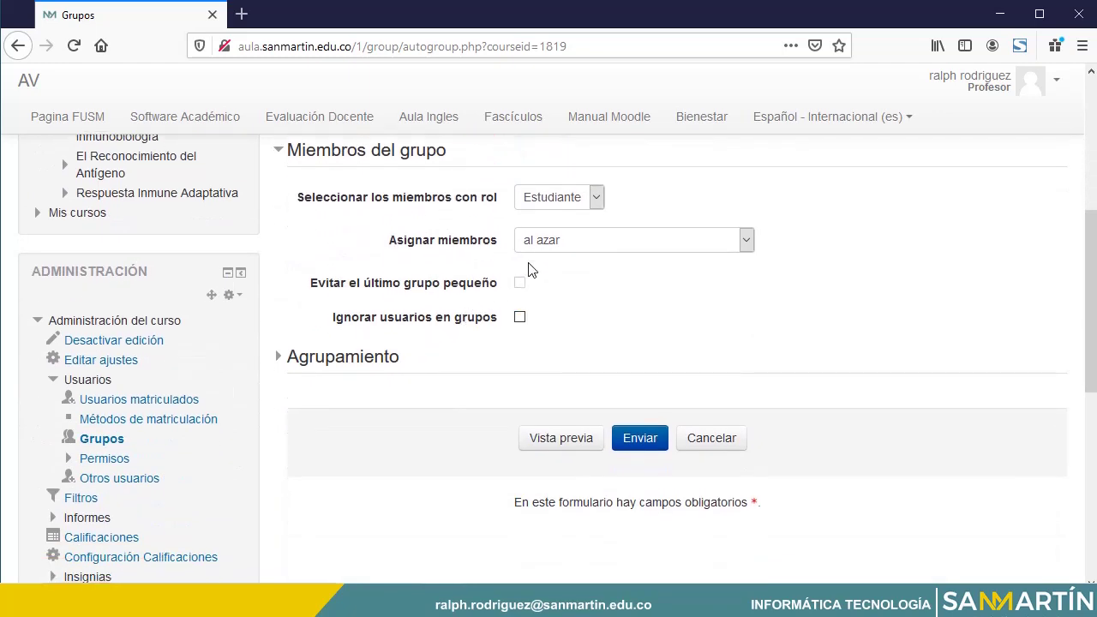
left_click(564, 440)
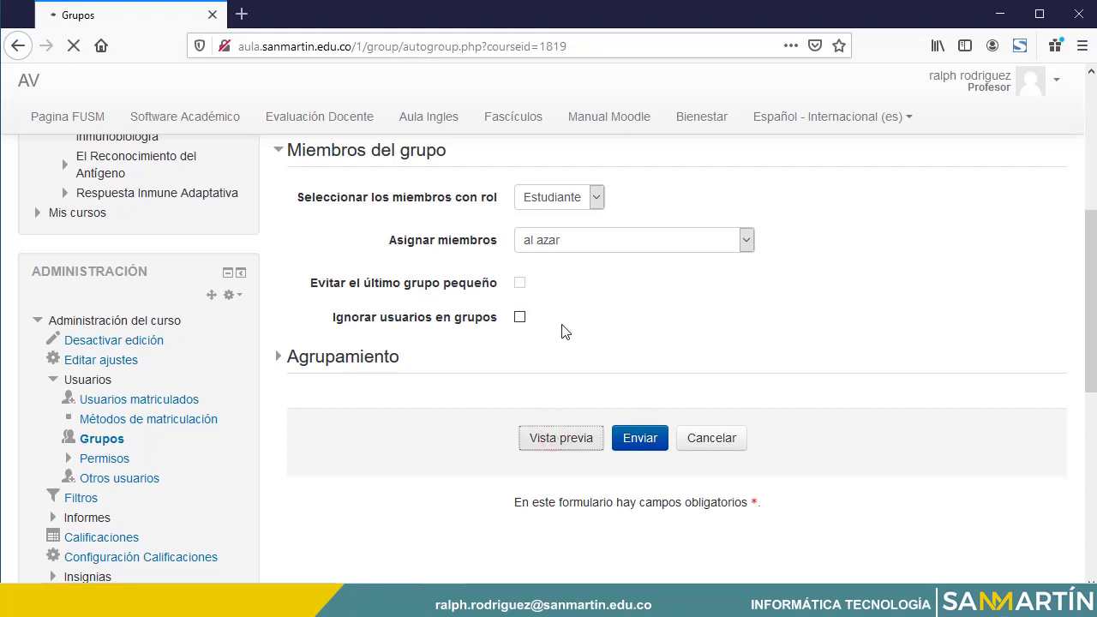
scroll(560, 326, "down", 8)
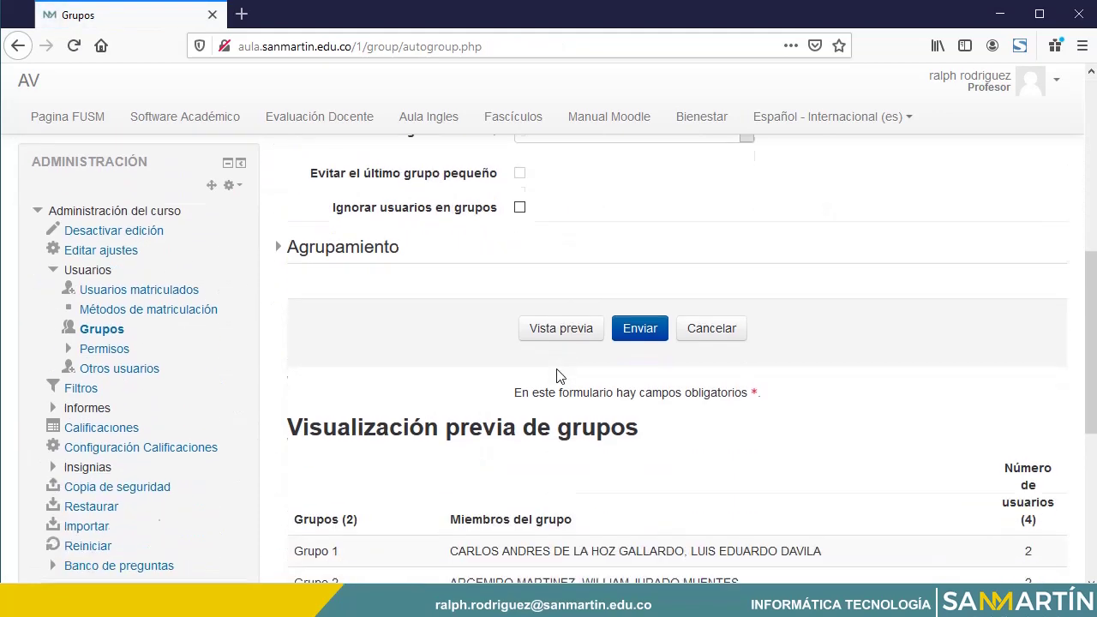
scroll(558, 368, "down", 1)
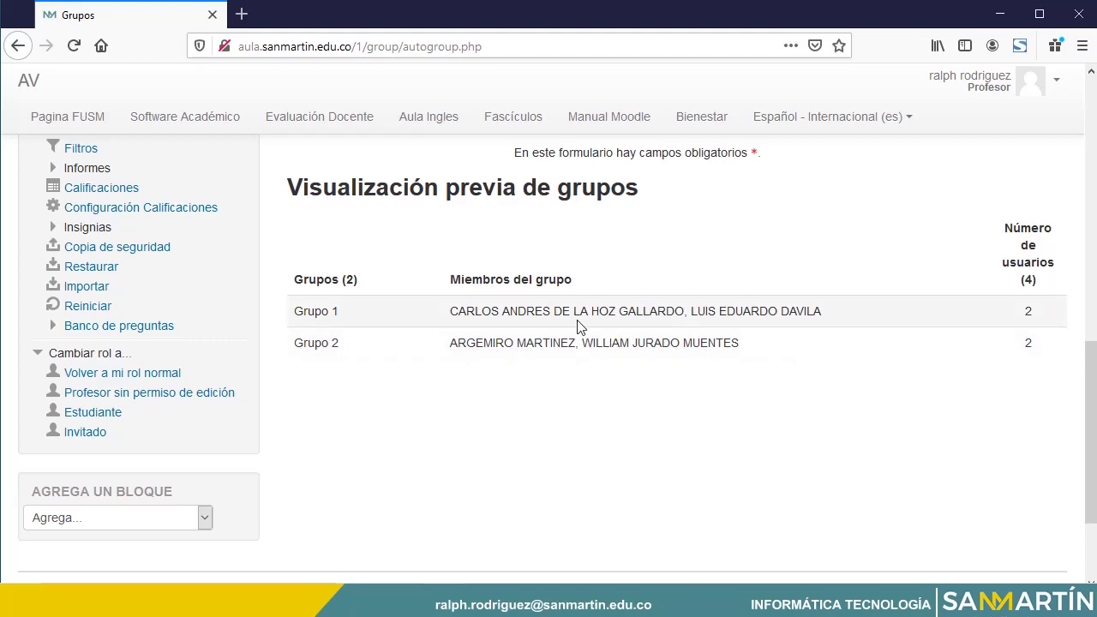
scroll(579, 328, "up", 4)
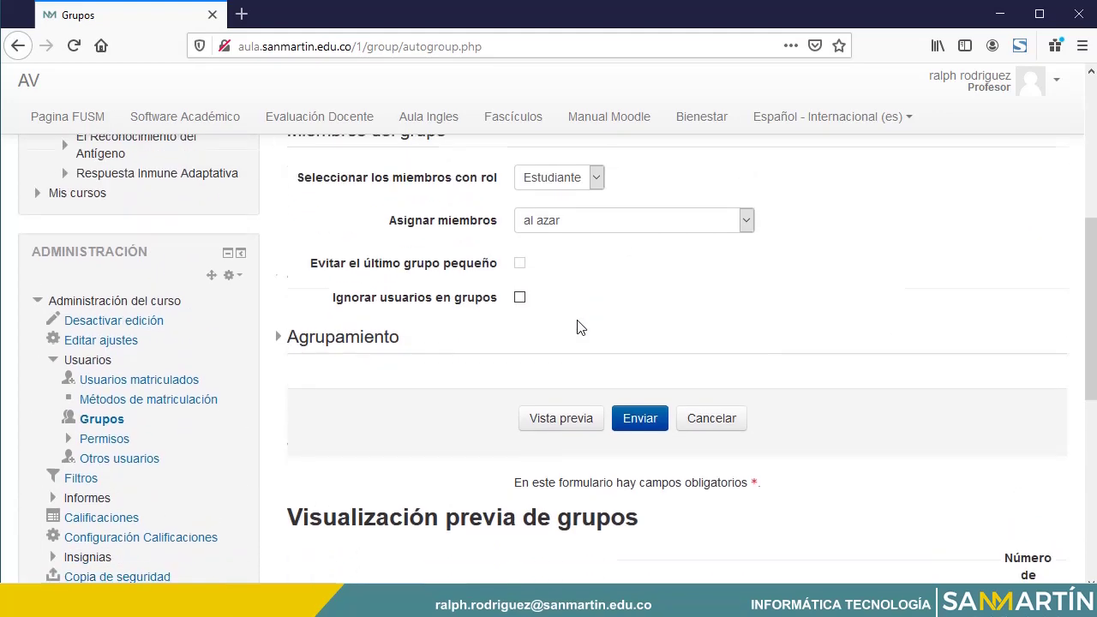
scroll(579, 328, "down", 3)
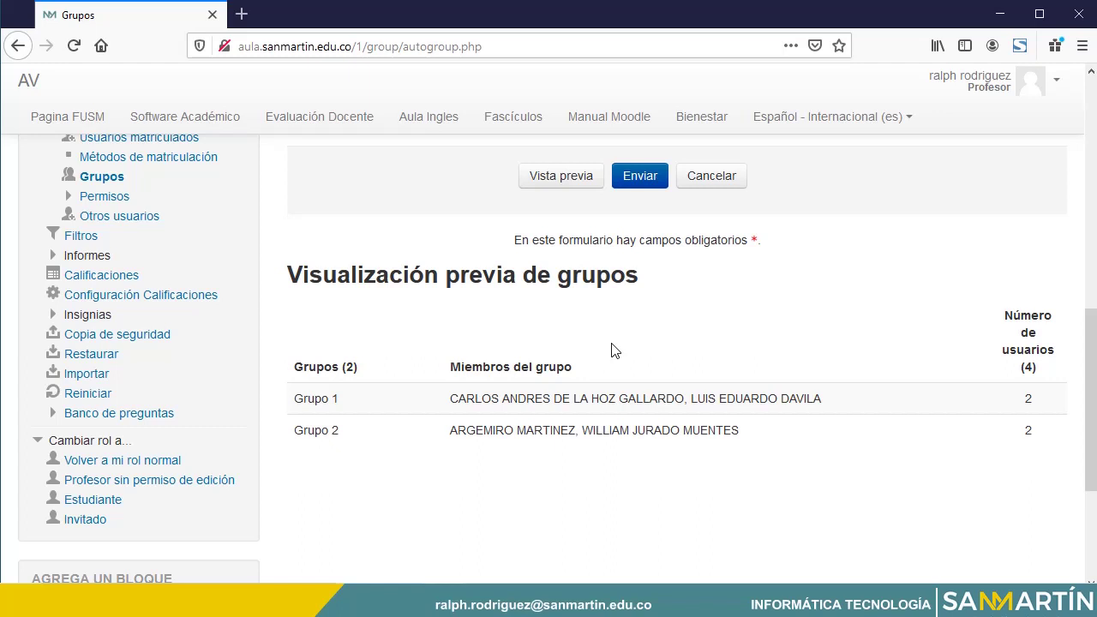
scroll(611, 350, "up", 2)
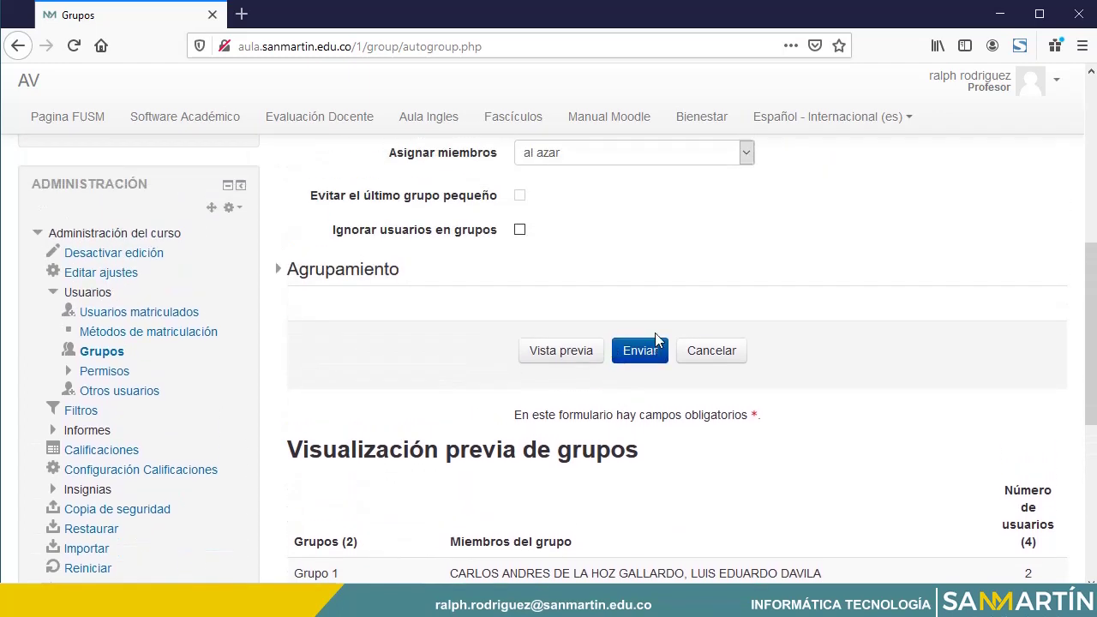
left_click(639, 355)
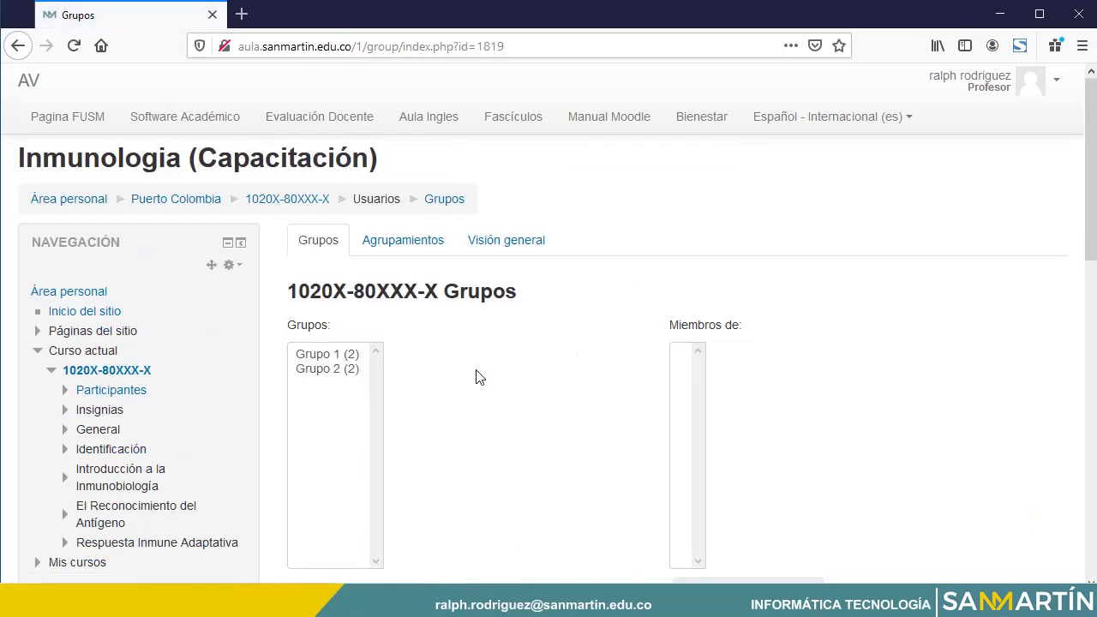
Check which students were assigned to Grupo 1 and Grupo 2 in the groups list.
left_click(327, 353)
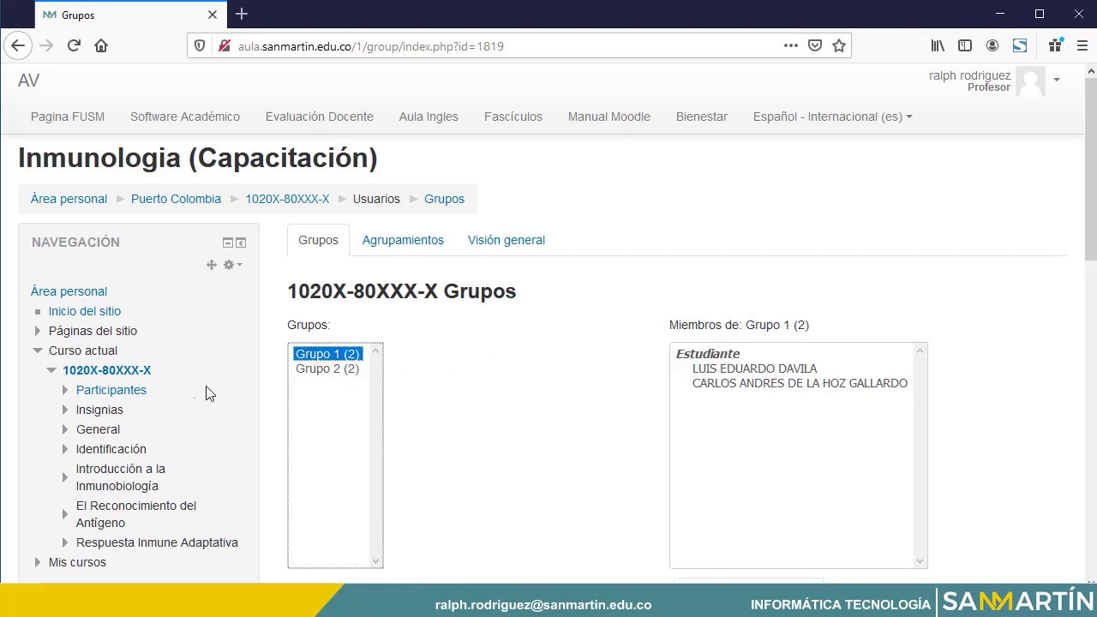
left_click(331, 369)
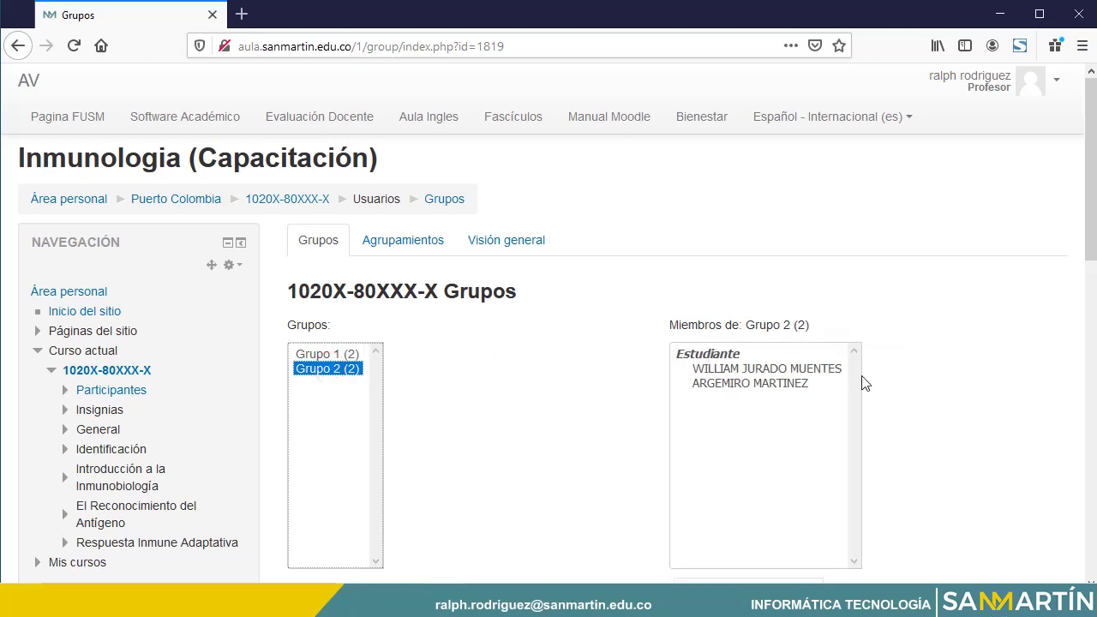
left_click(327, 355)
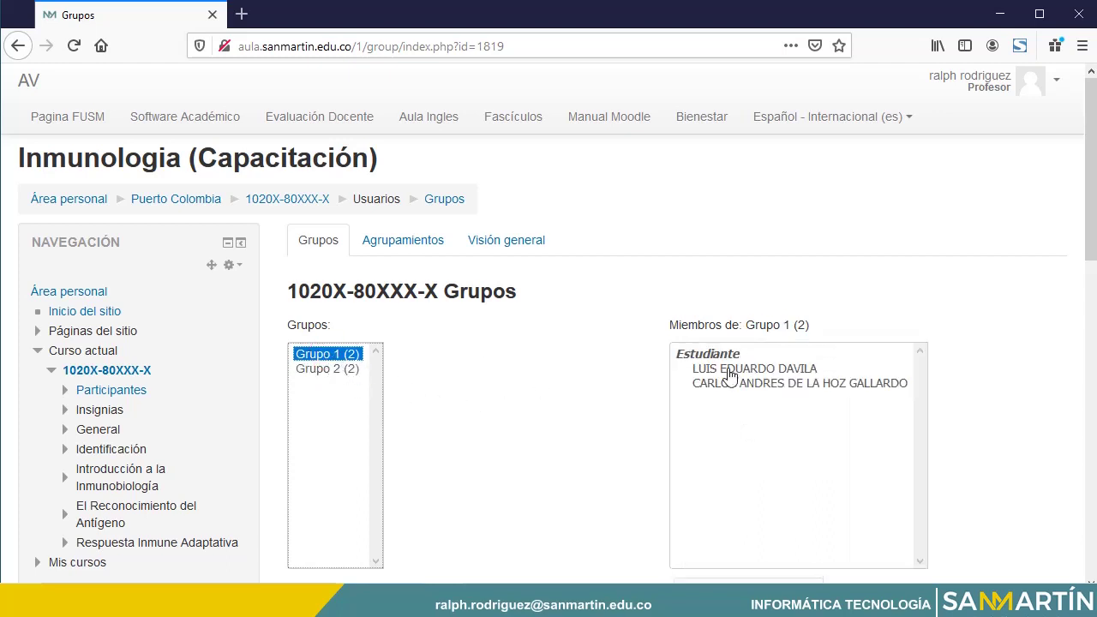
left_click(690, 387)
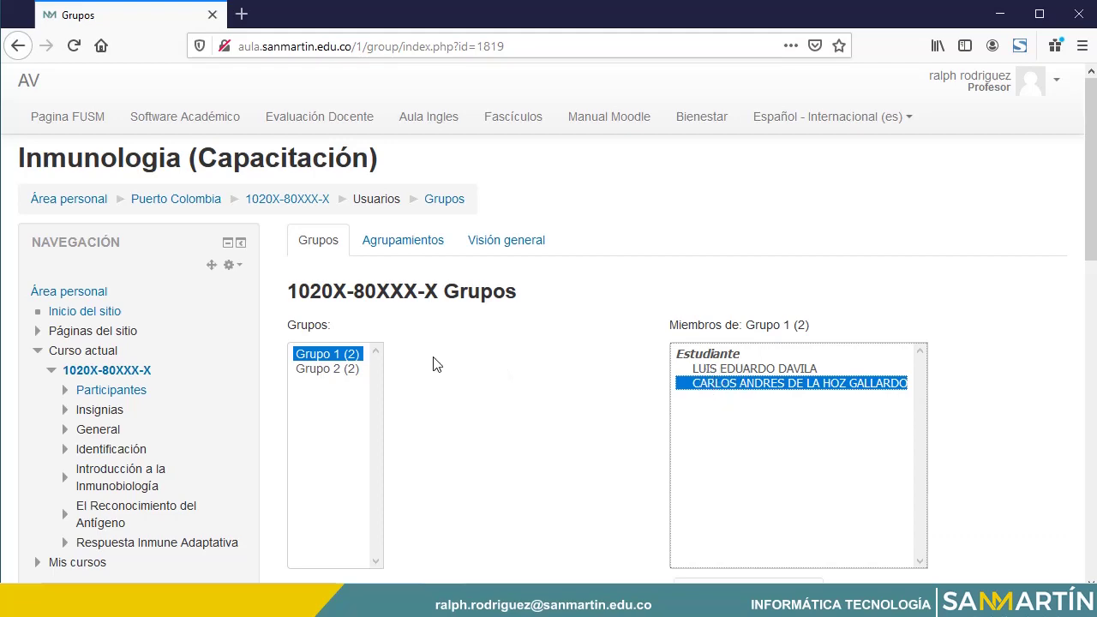
Return to the main page of course 1020X-80XXX-X and go to its topic activities.
scroll(435, 364, "down", 3)
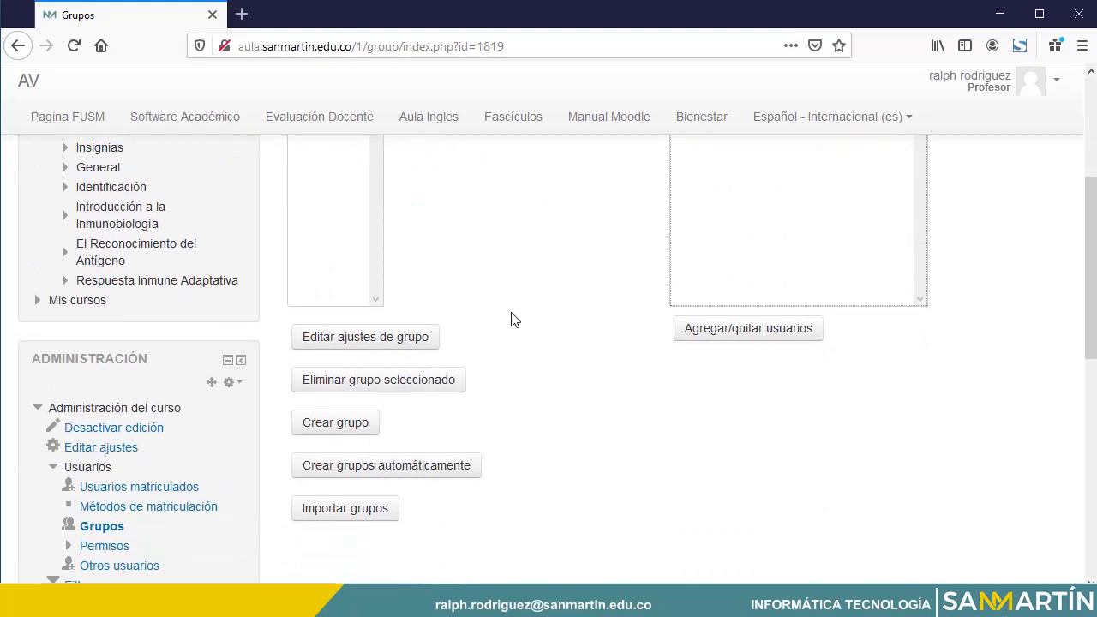
scroll(511, 320, "up", 3)
scroll(510, 319, "down", 6)
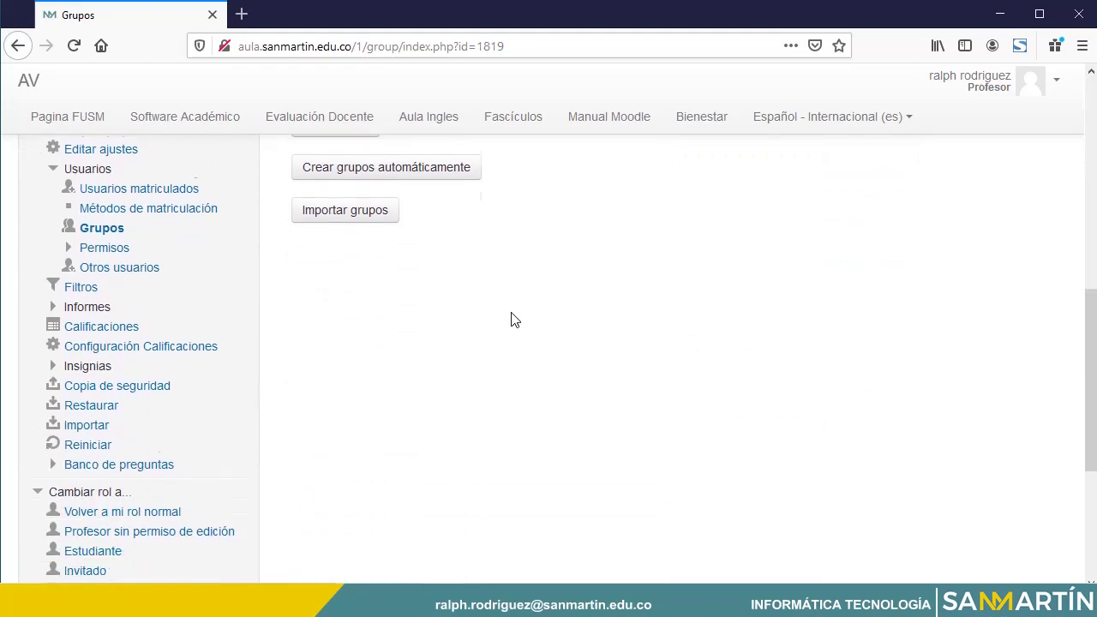
scroll(511, 319, "up", 7)
left_click(283, 198)
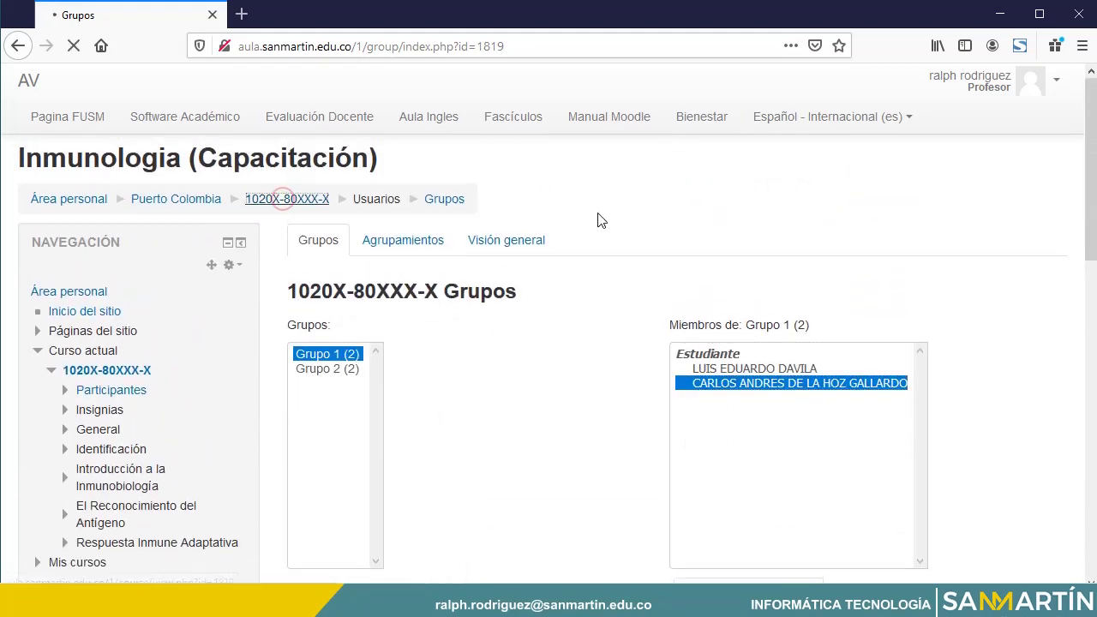
scroll(507, 355, "down", 9)
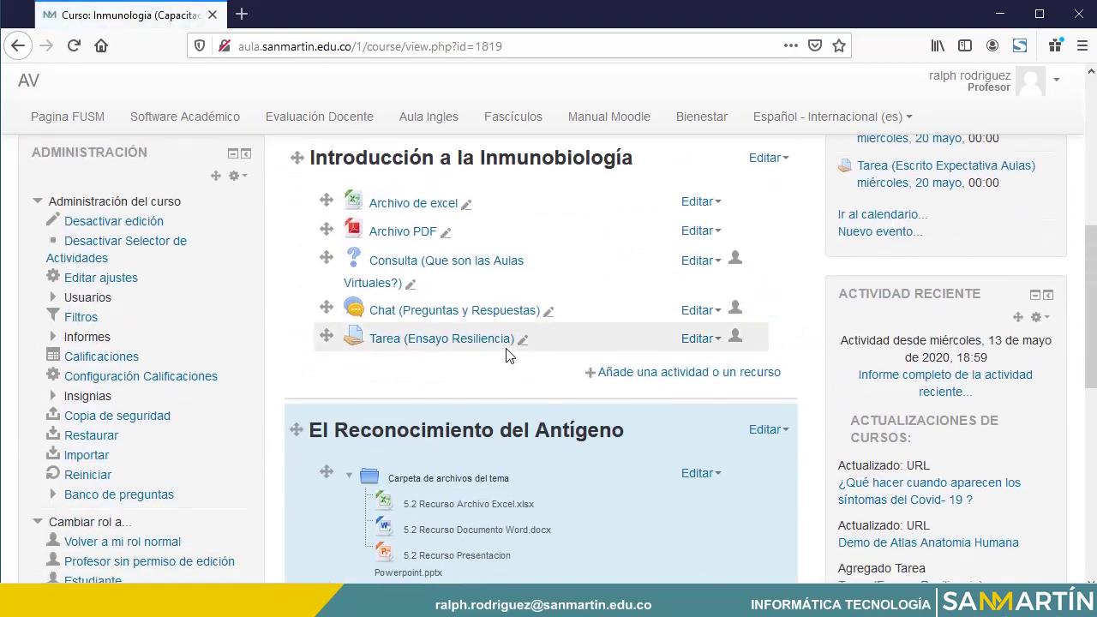
Switch to the student's session of the course in Microsoft Edge and reload the course page.
scroll(506, 355, "down", 4)
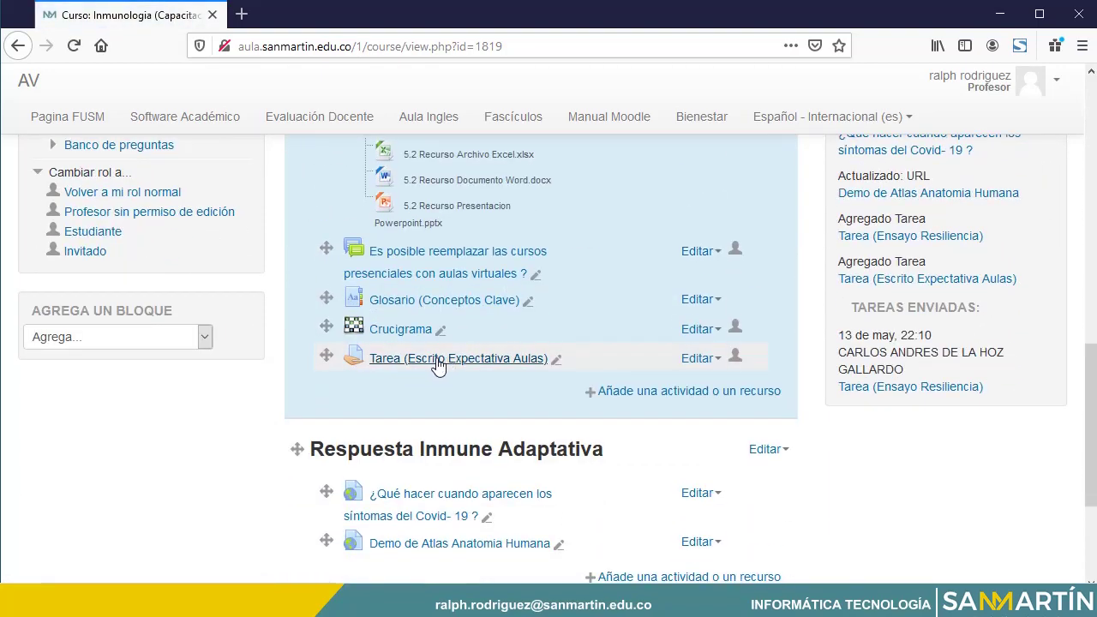
mouse_move(485, 601)
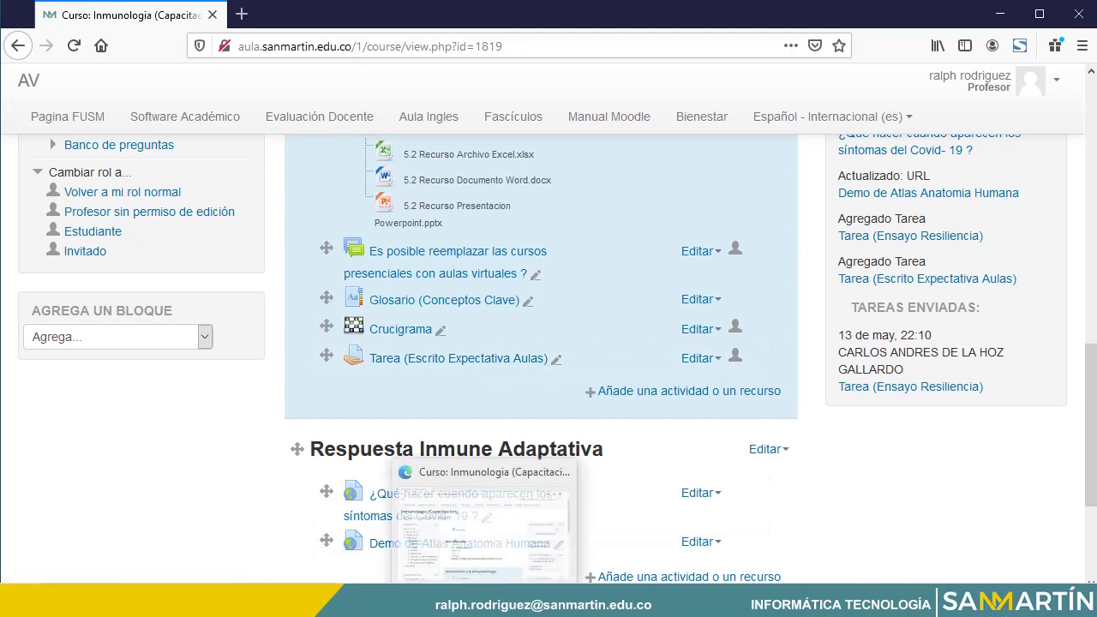
left_click(481, 547)
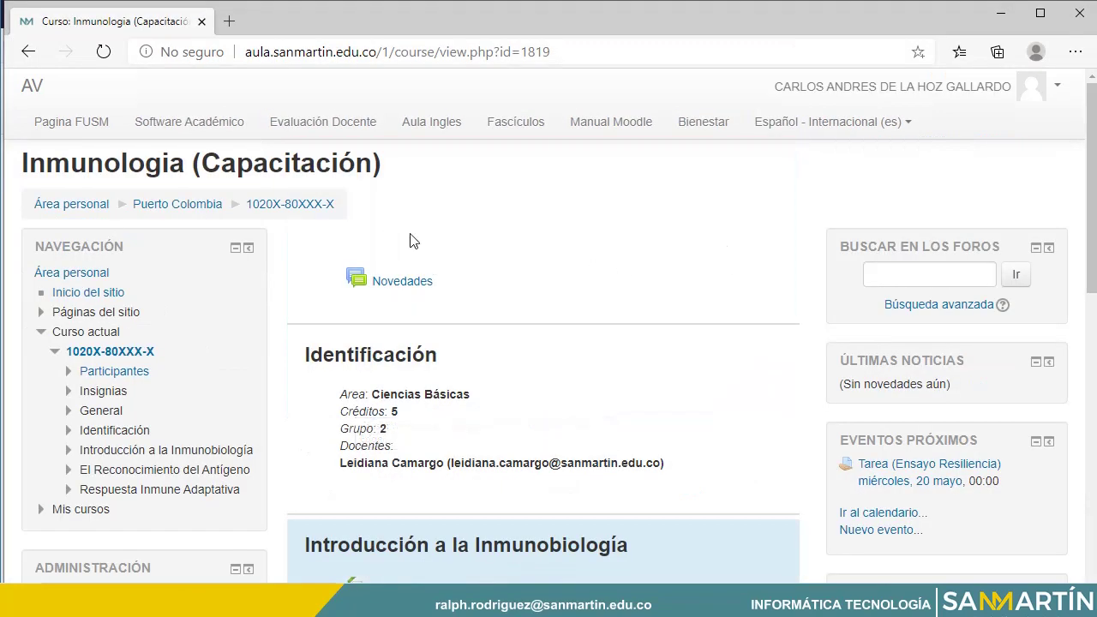
left_click(103, 51)
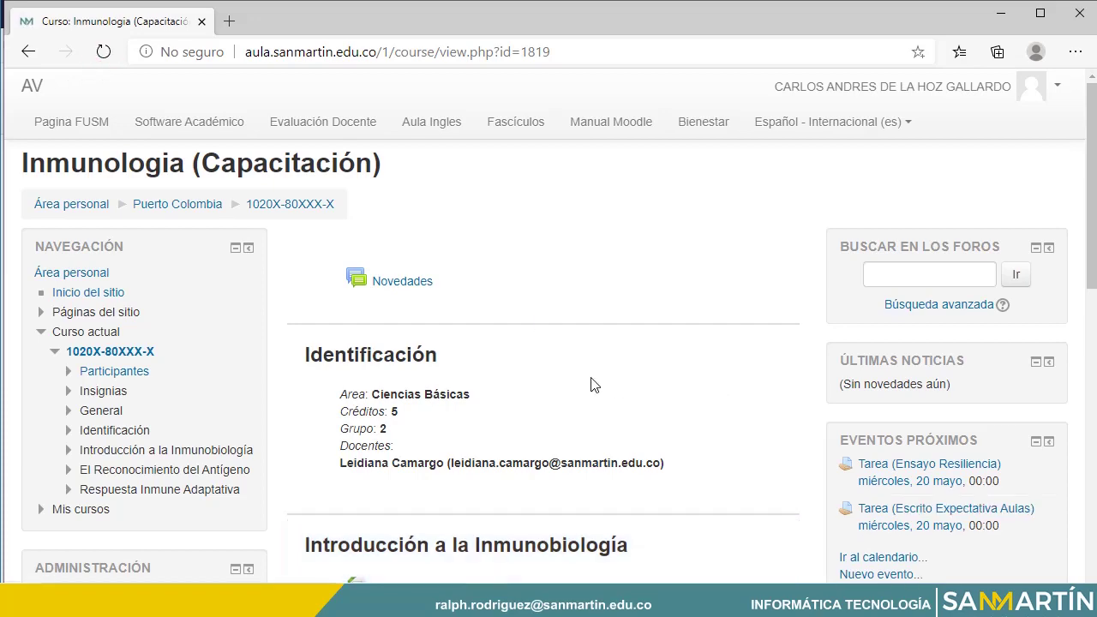
Open the assignment Tarea (Escrito Expectativa Aulas) in the El Reconocimiento del Antígeno topic.
scroll(589, 381, "down", 6)
scroll(589, 377, "up", 2)
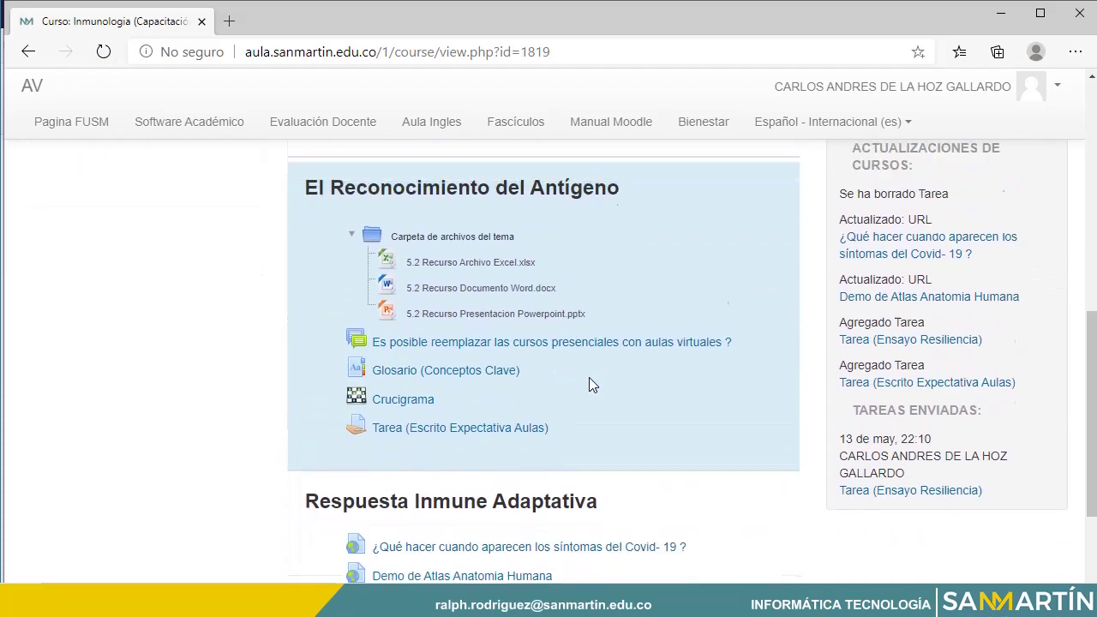
scroll(612, 341, "up", 3)
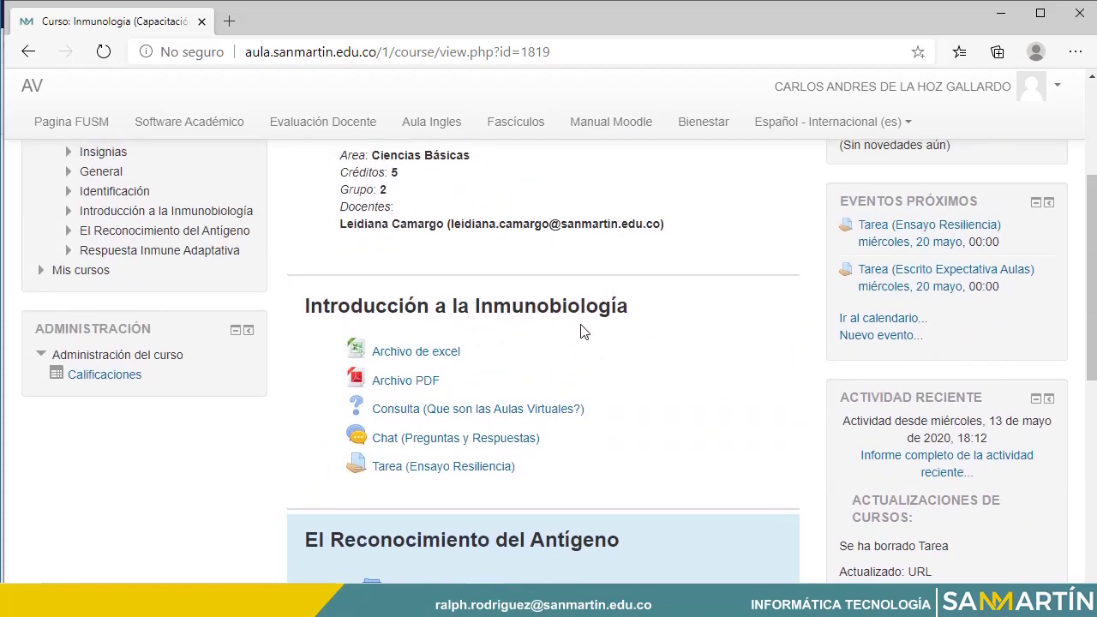
scroll(636, 347, "down", 3)
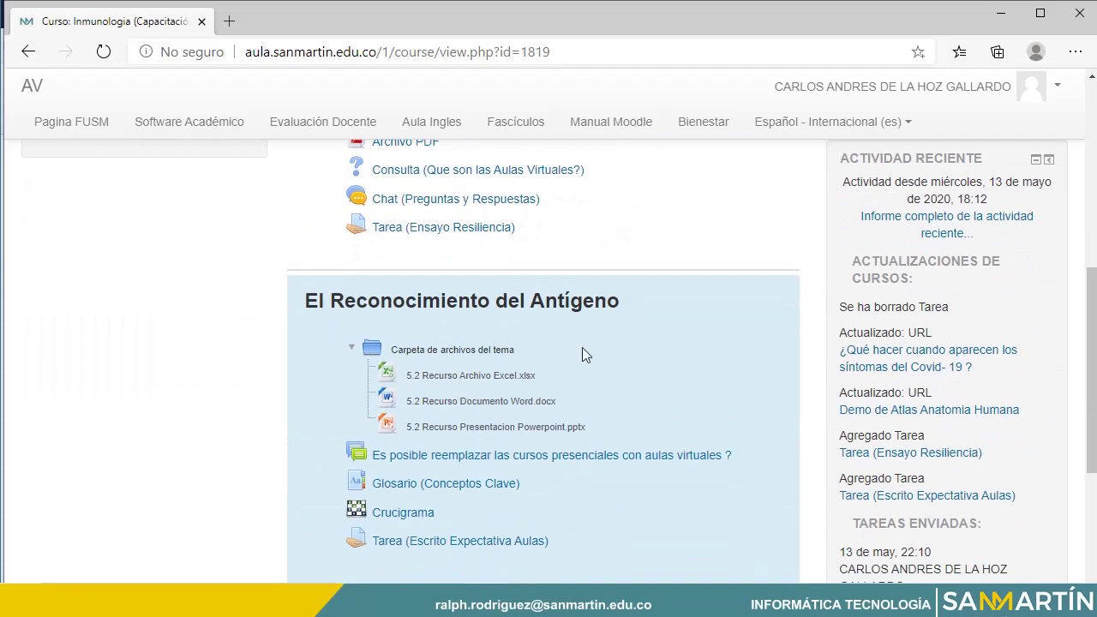
scroll(408, 355, "down", 1)
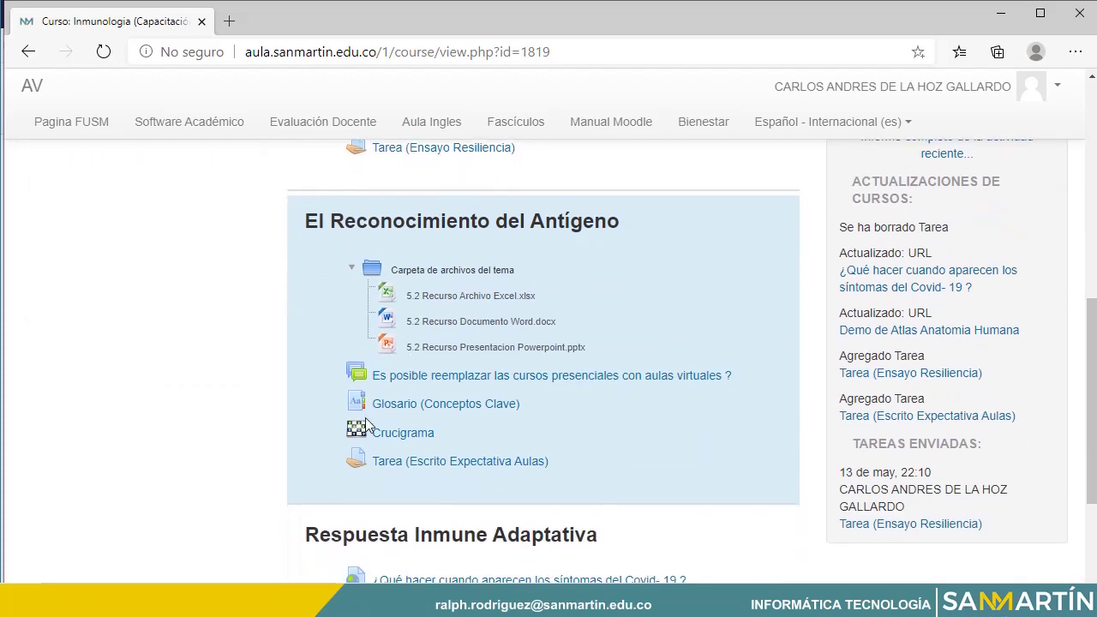
left_click(461, 467)
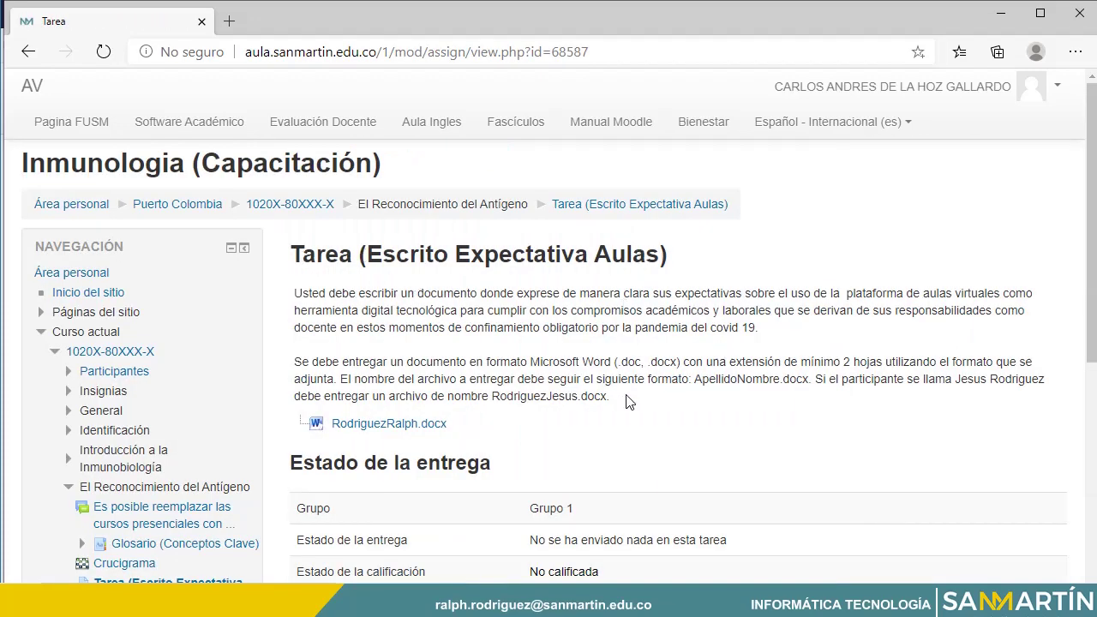
Review the assignment's instructions, attached format file, and the group, submission and grading status under Estado de la entrega.
left_click_drag(585, 395, 352, 328)
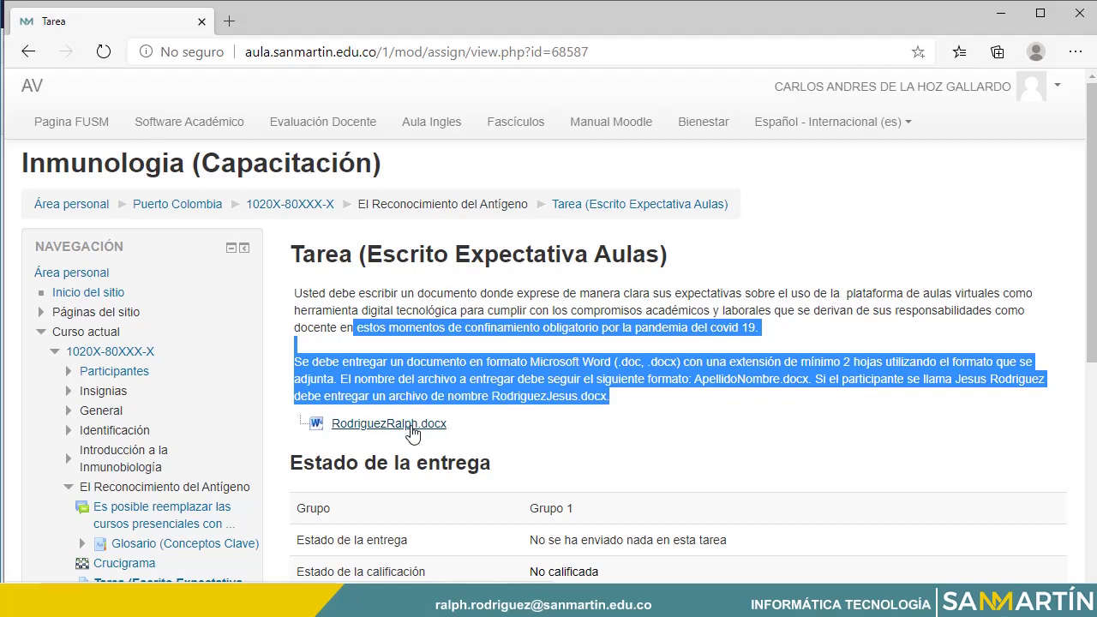
scroll(412, 434, "down", 1)
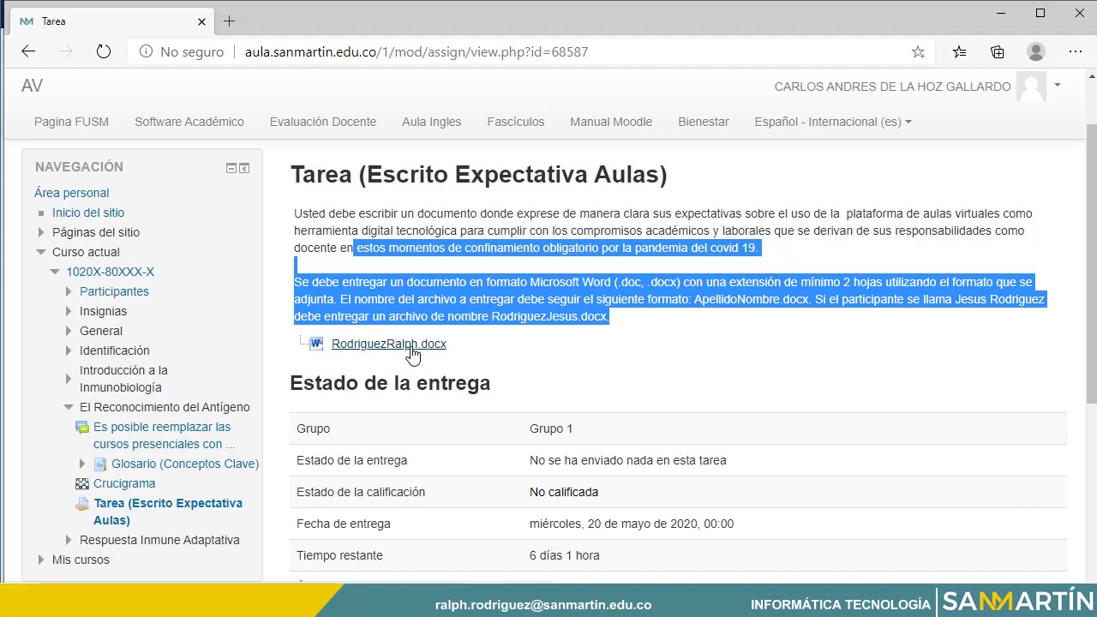
scroll(477, 361, "down", 1)
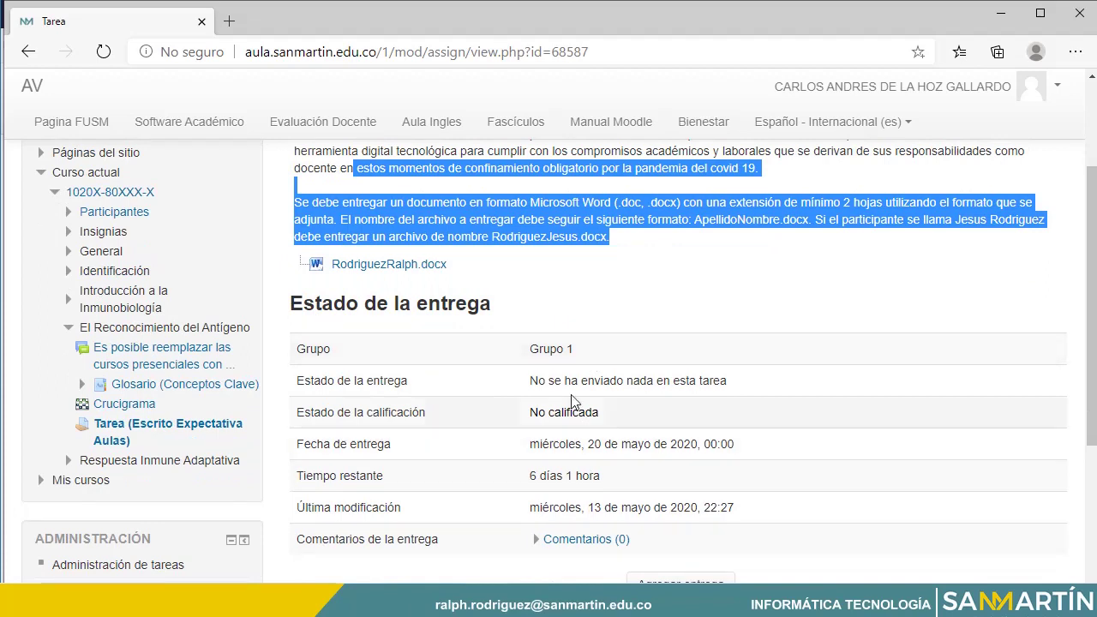
left_click_drag(580, 353, 737, 387)
left_click_drag(526, 412, 599, 413)
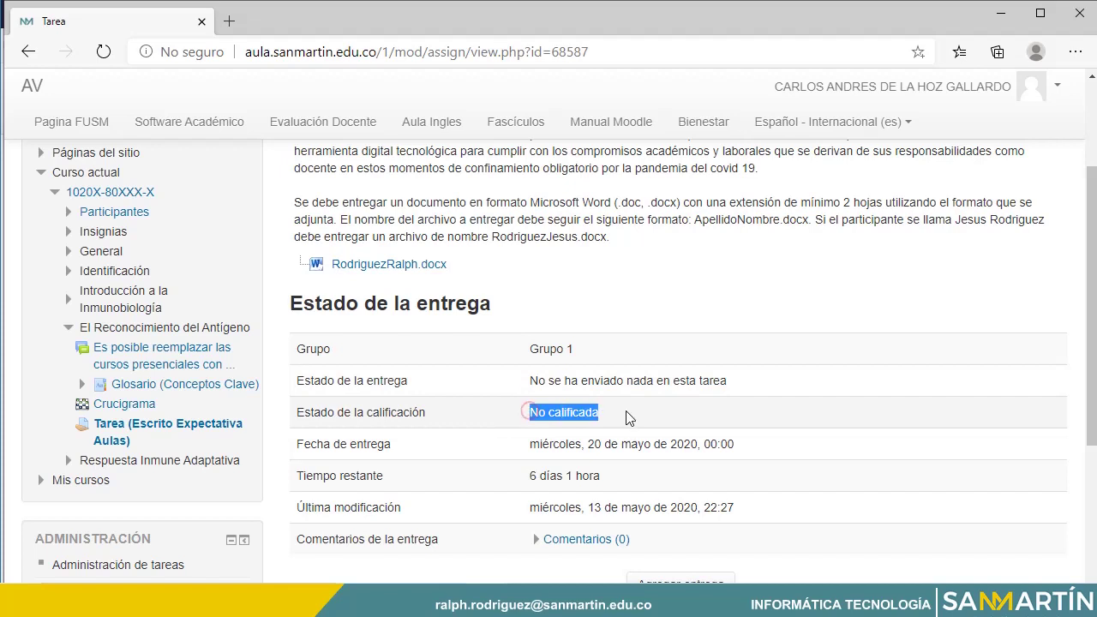
scroll(532, 442, "down", 2)
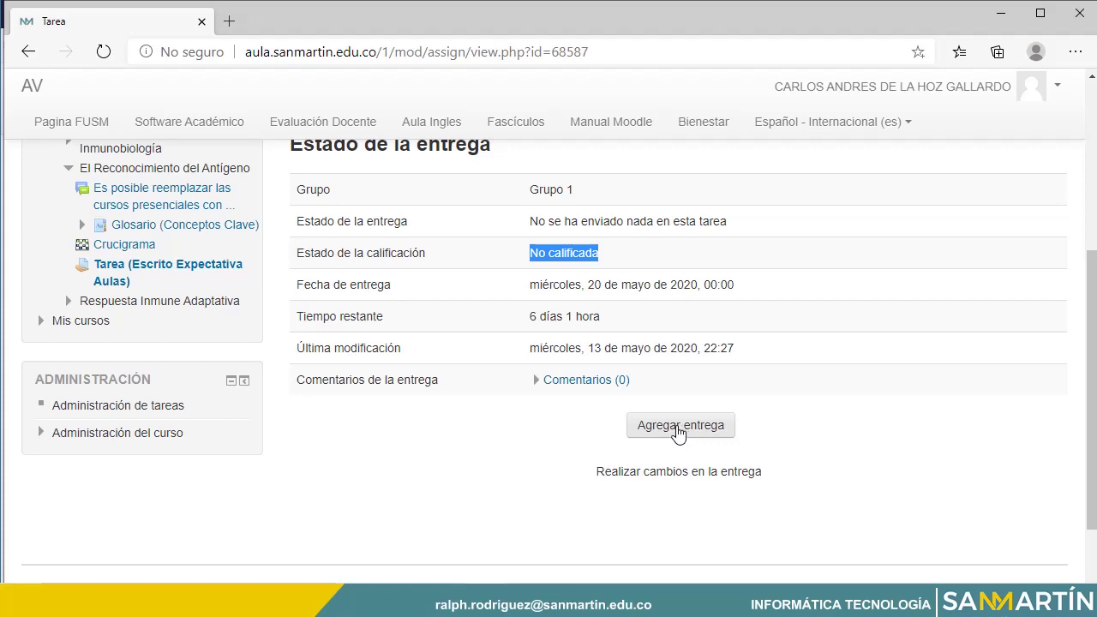
Add a submission with the student's own Word document from the Tutorial folder and save the changes.
left_click(677, 430)
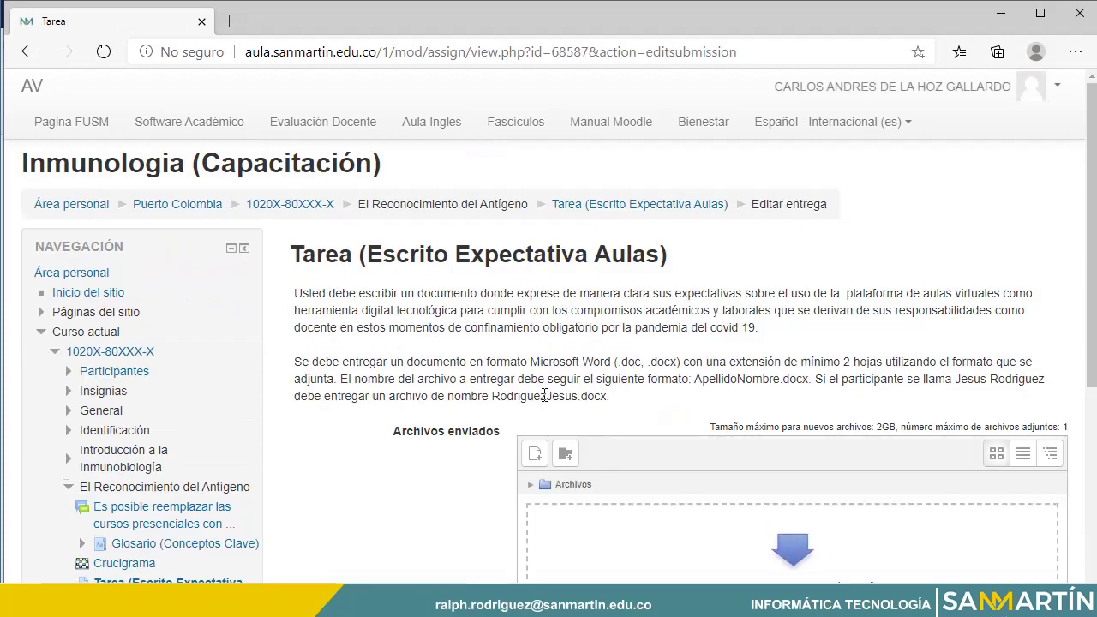
scroll(544, 395, "down", 3)
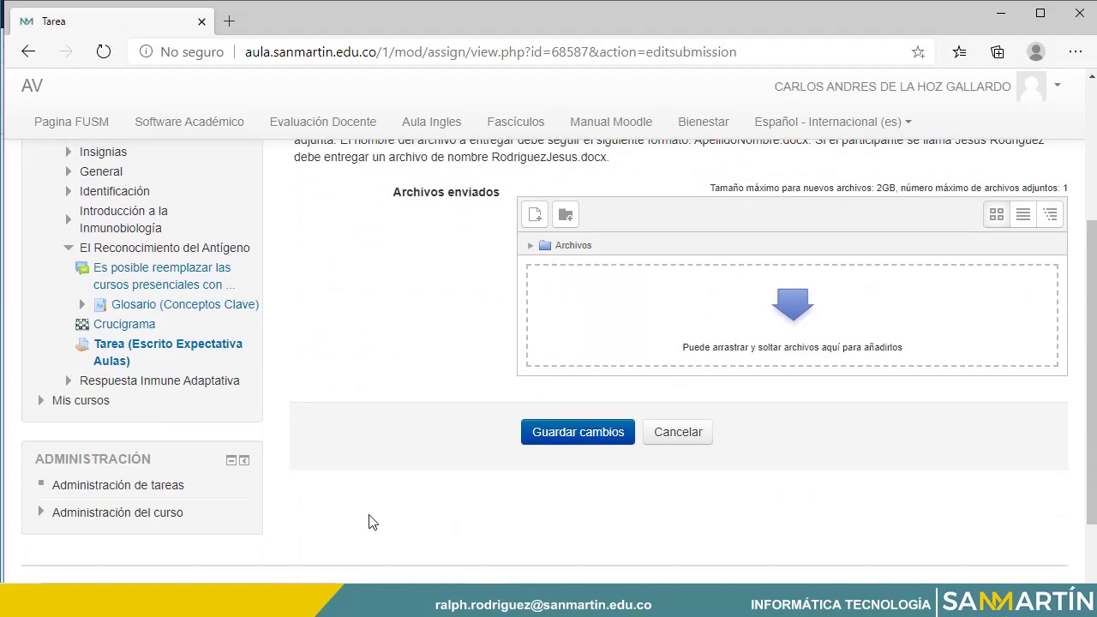
mouse_move(400, 603)
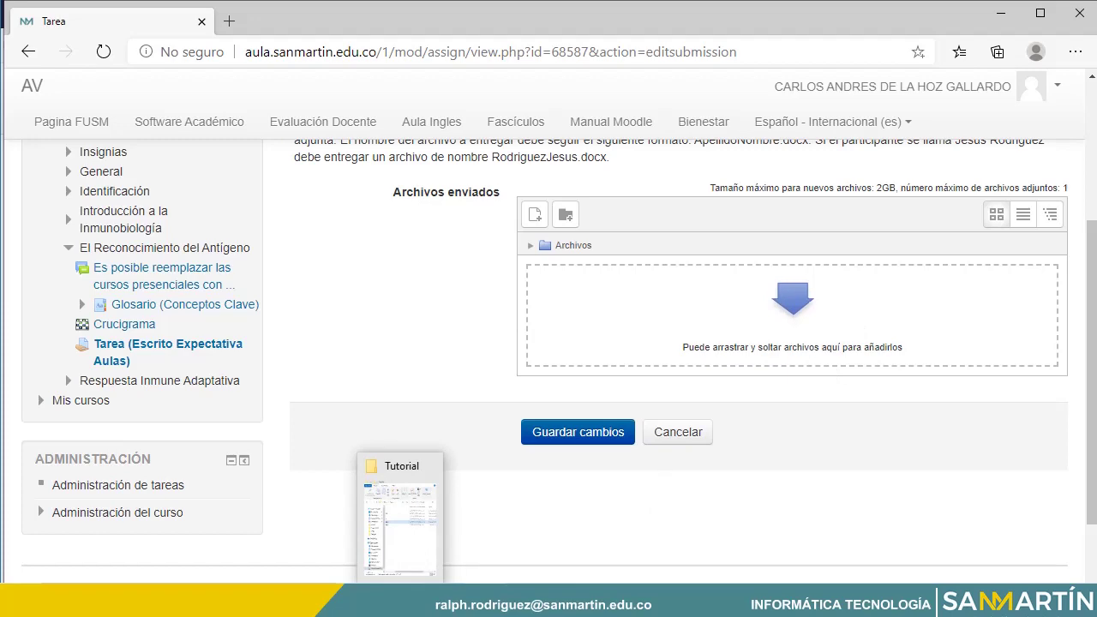
left_click(399, 602)
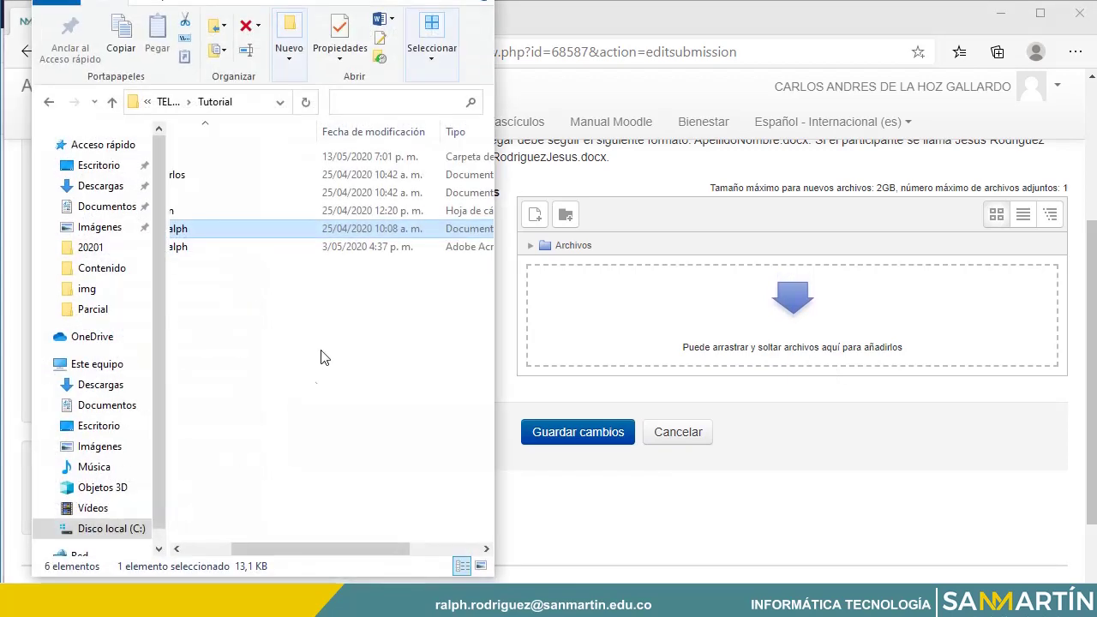
left_click_drag(319, 546, 236, 550)
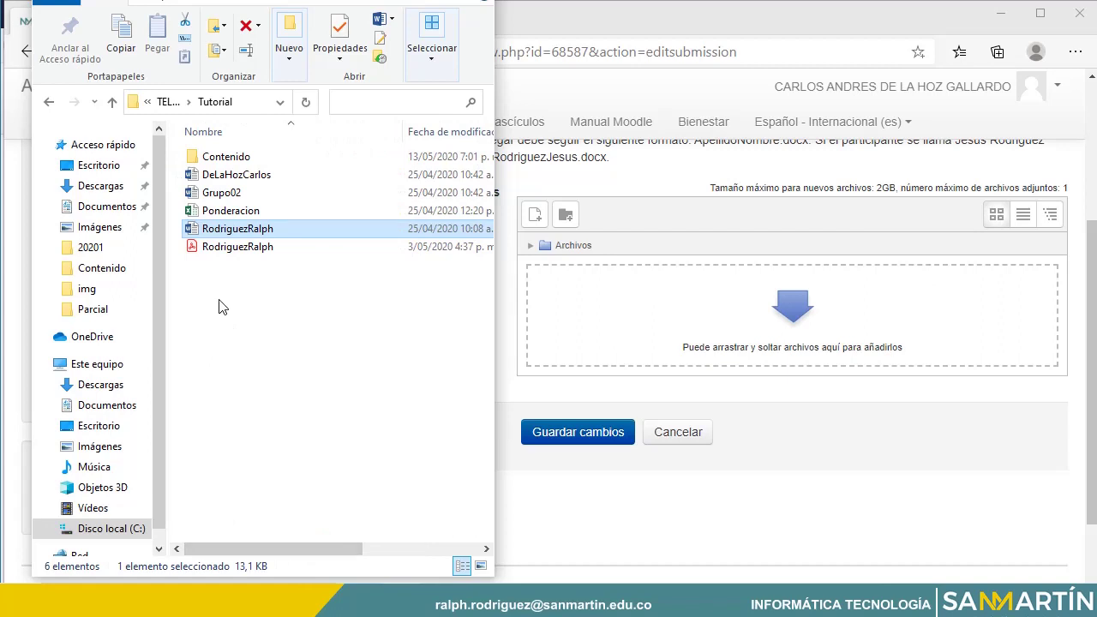
left_click(235, 180)
left_click_drag(237, 178, 682, 349)
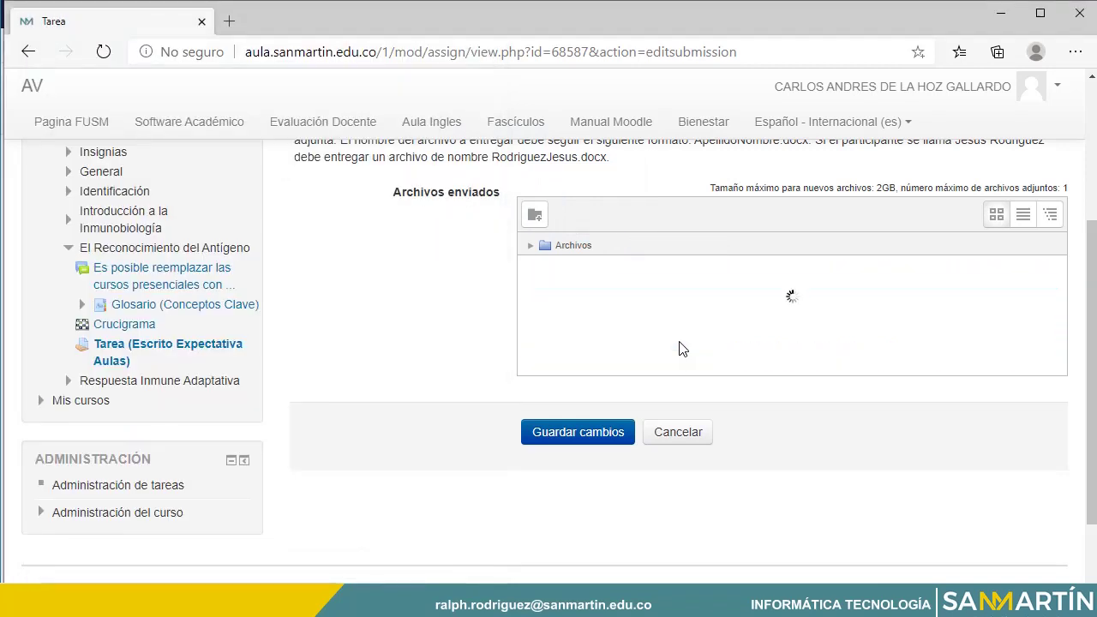
left_click(562, 446)
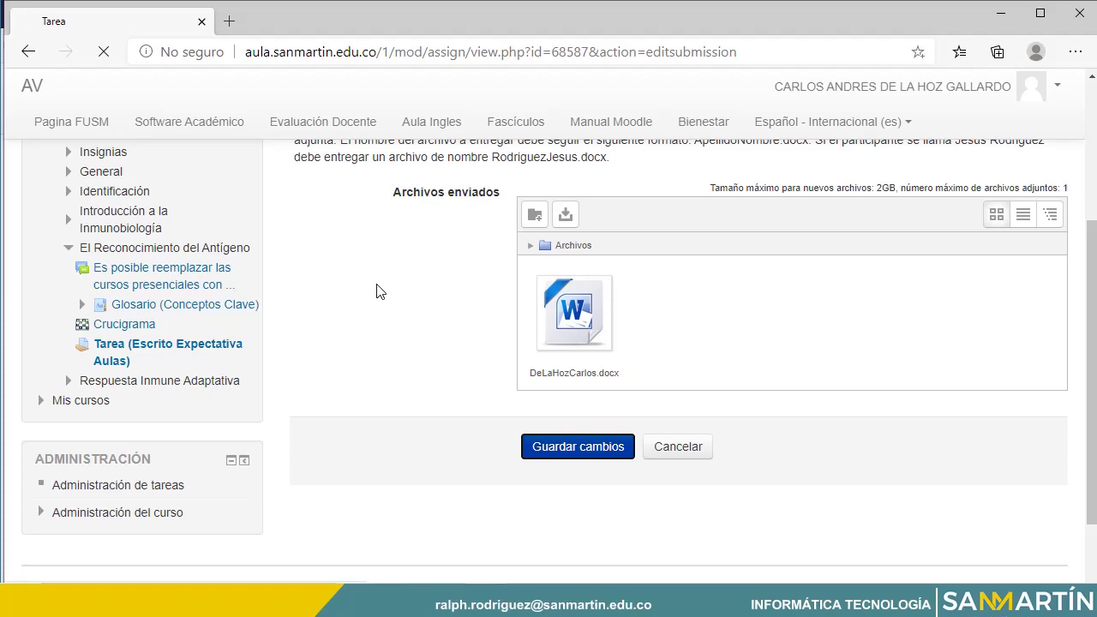
Send the draft submission for grading, accepting the statement that the work is the student's own.
scroll(503, 441, "down", 3)
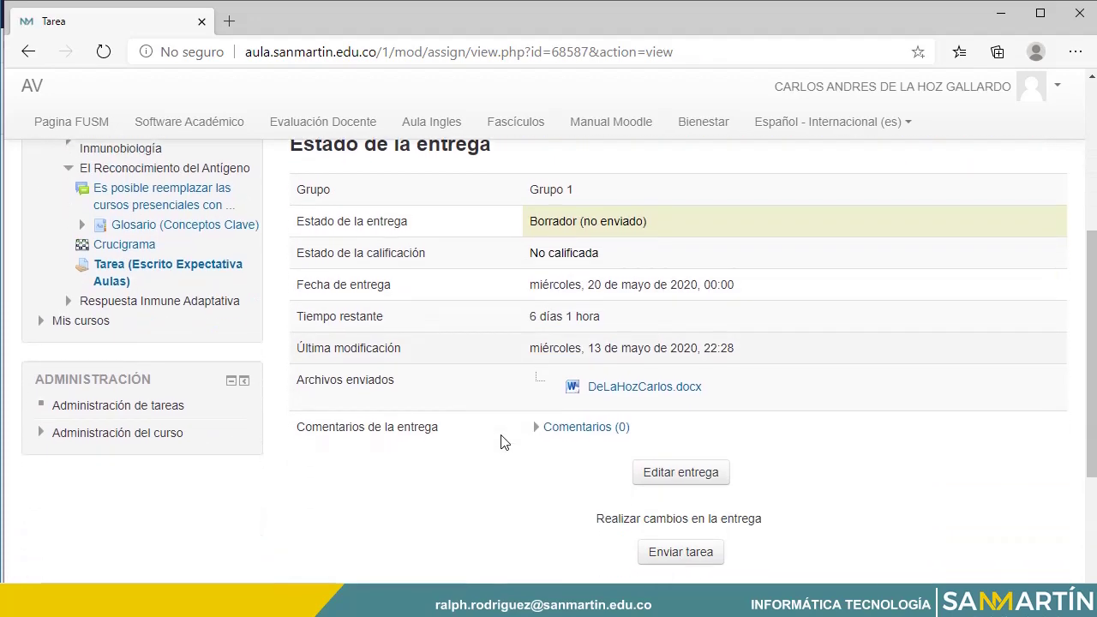
scroll(503, 441, "down", 1)
scroll(503, 442, "up", 1)
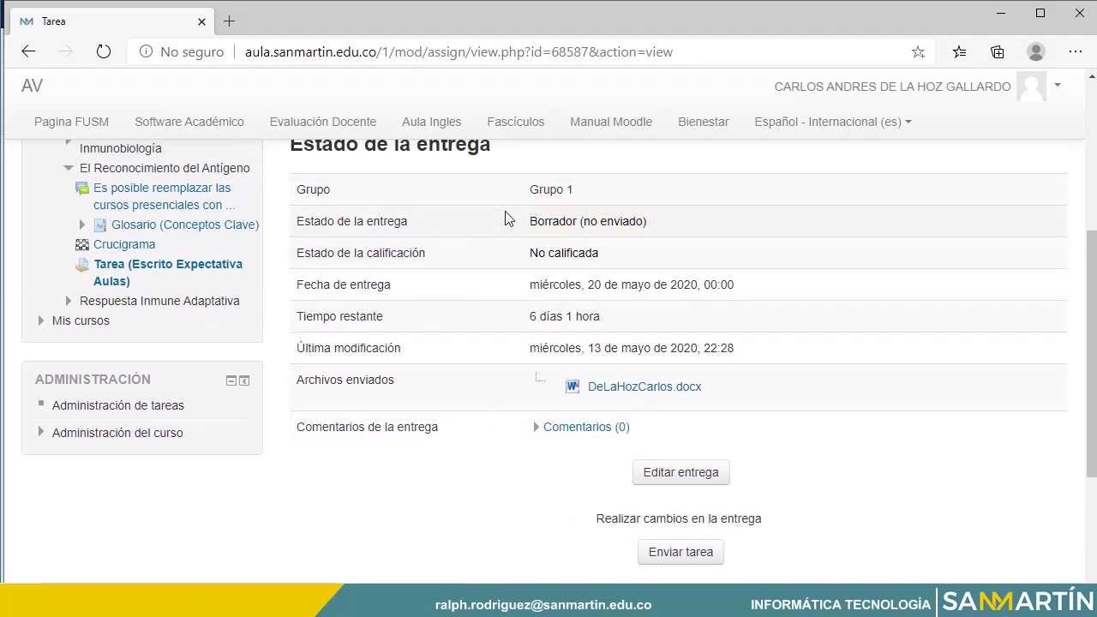
scroll(539, 418, "down", 2)
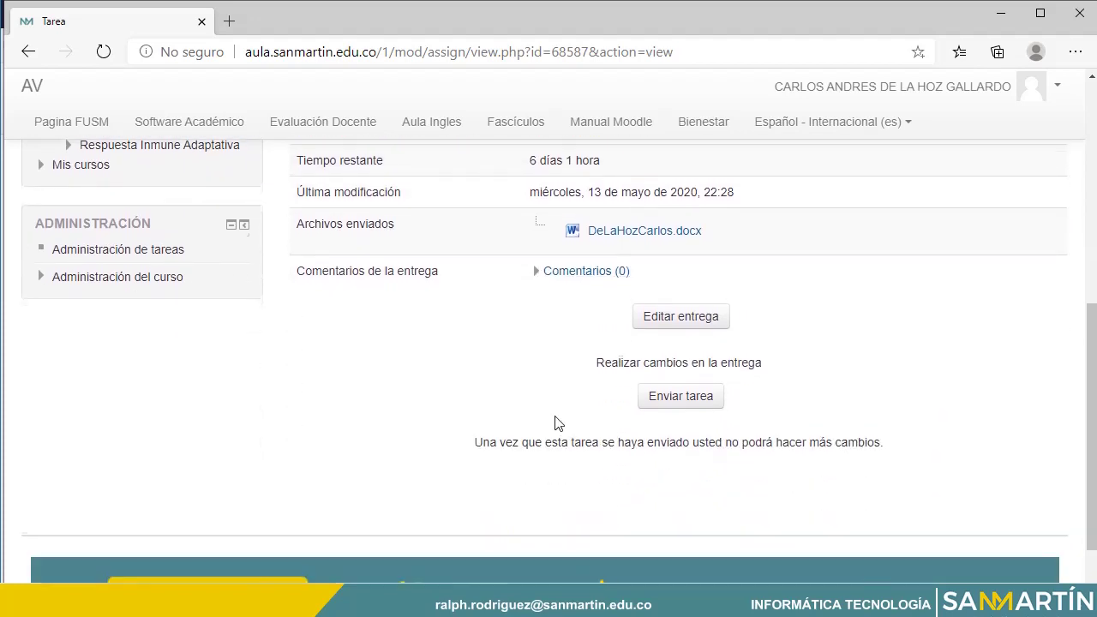
left_click(683, 396)
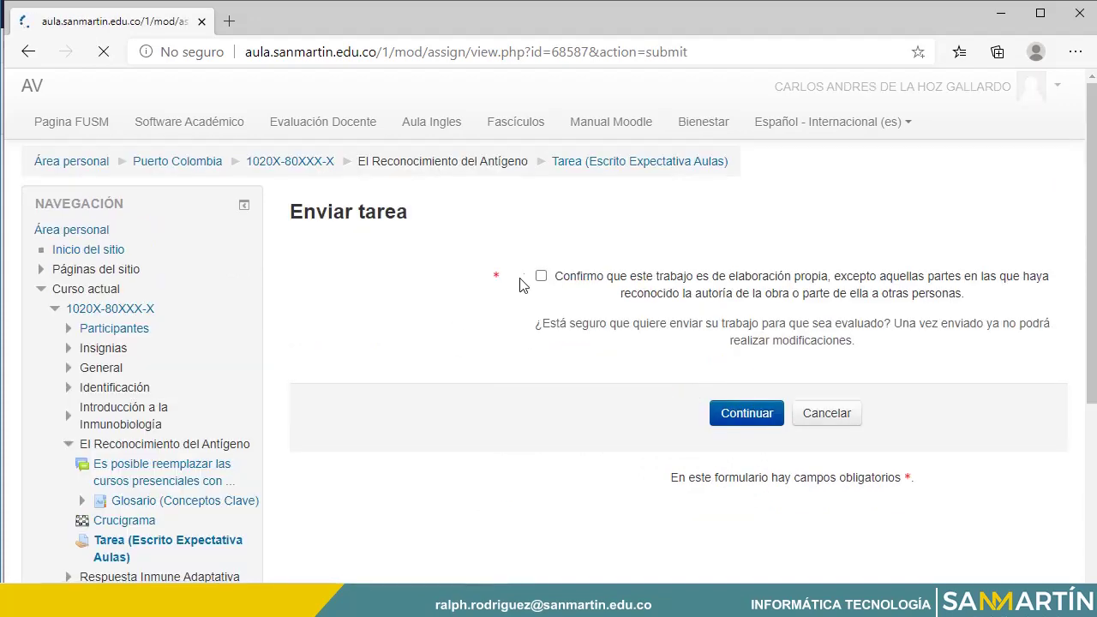
left_click(540, 276)
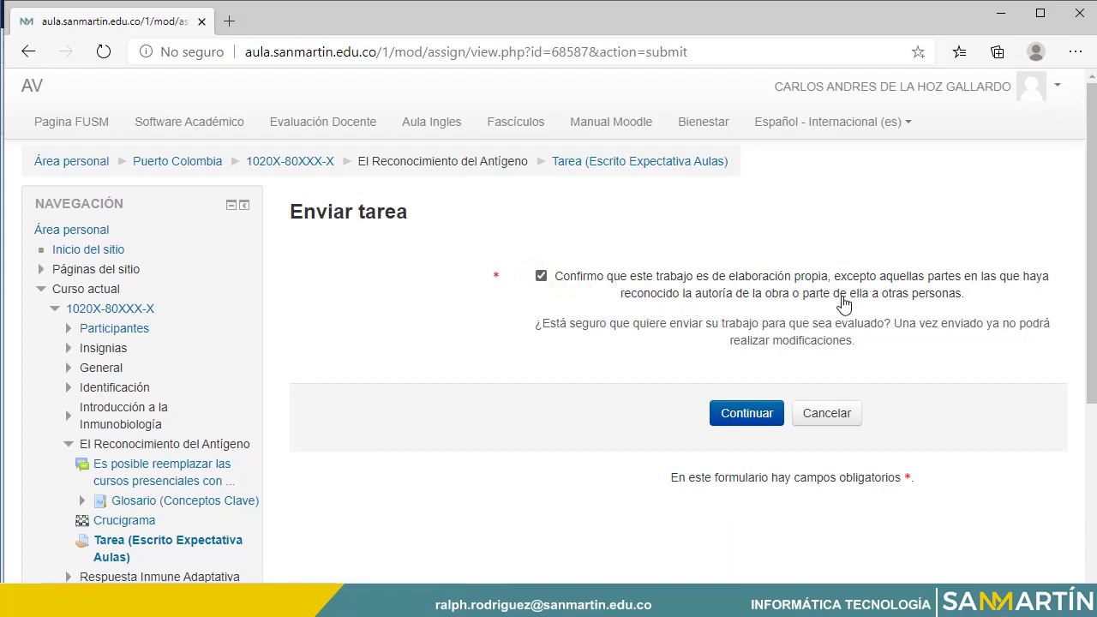
left_click(738, 409)
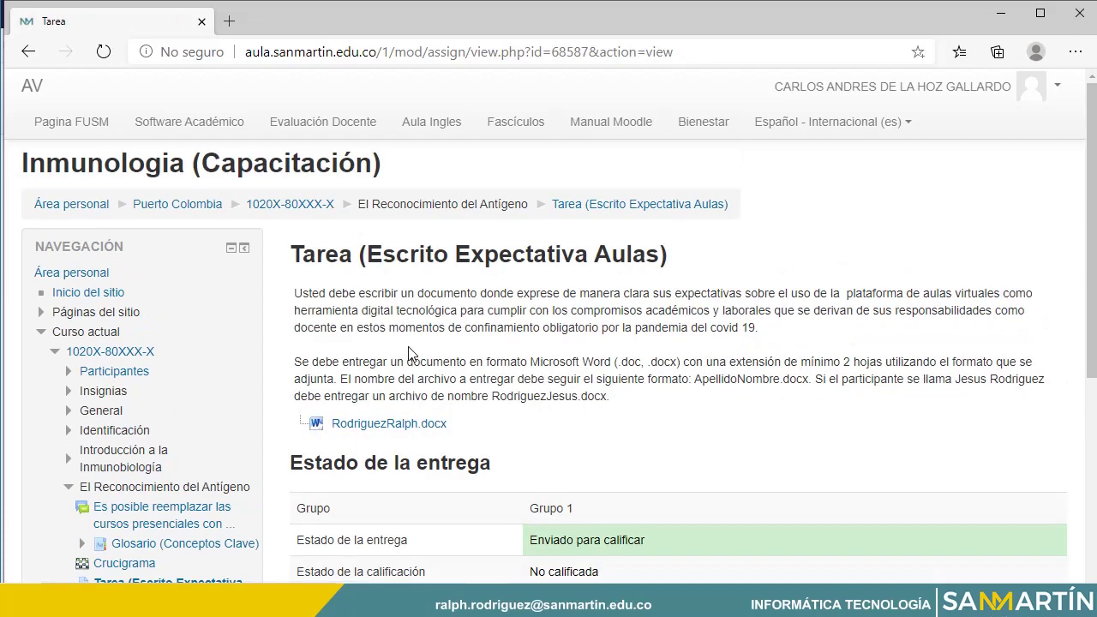
Check the submission status, modification date and submitted file of the sent assignment.
scroll(407, 351, "down", 4)
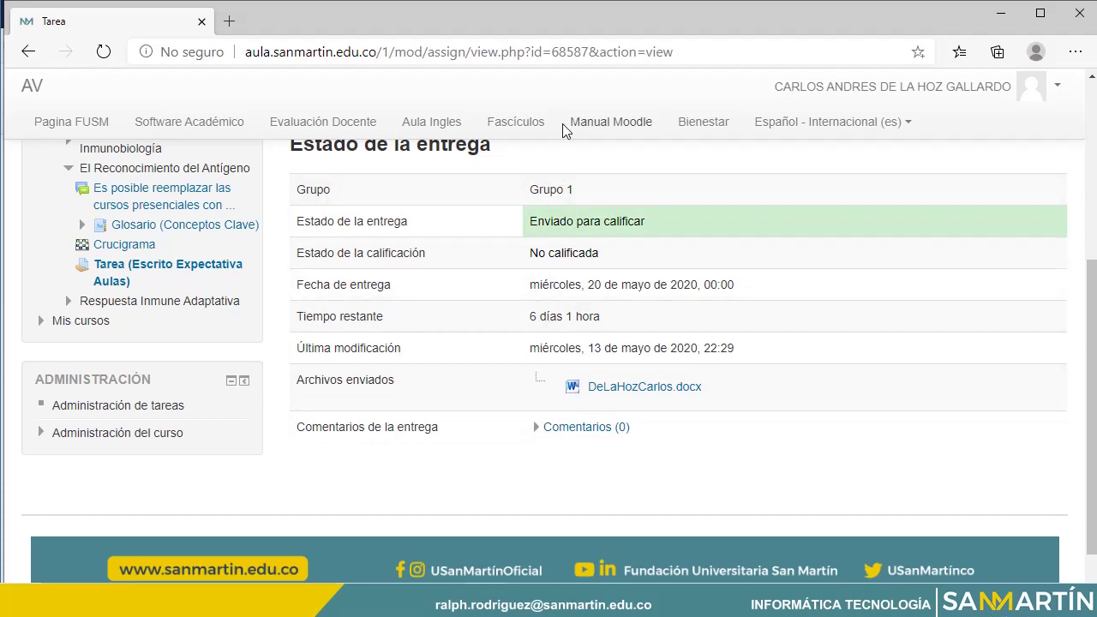
scroll(495, 174, "up", 3)
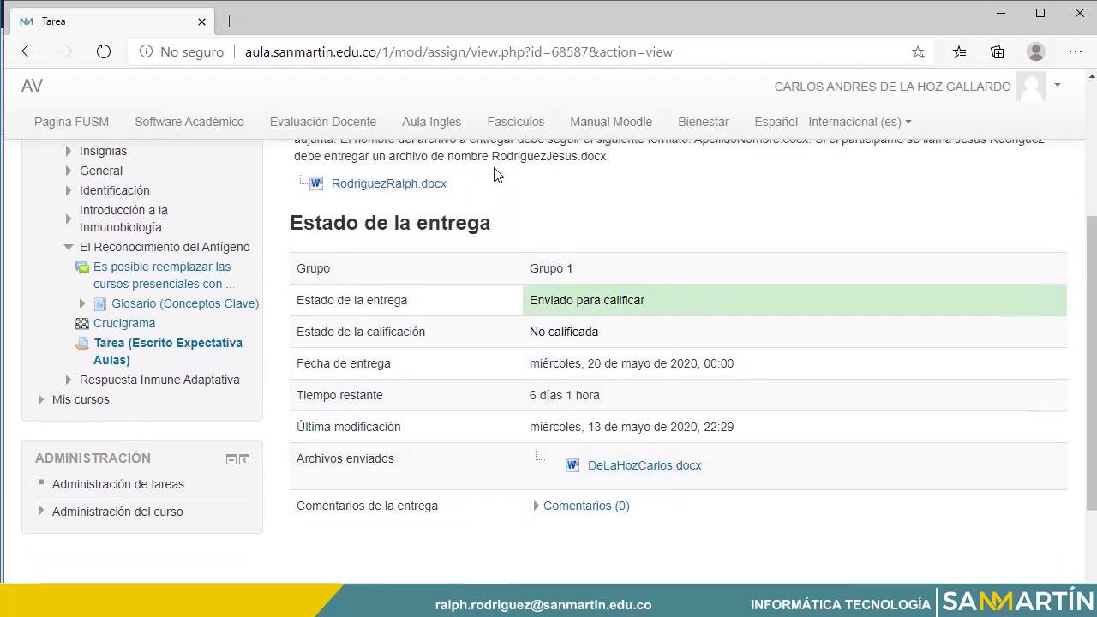
scroll(495, 171, "up", 1)
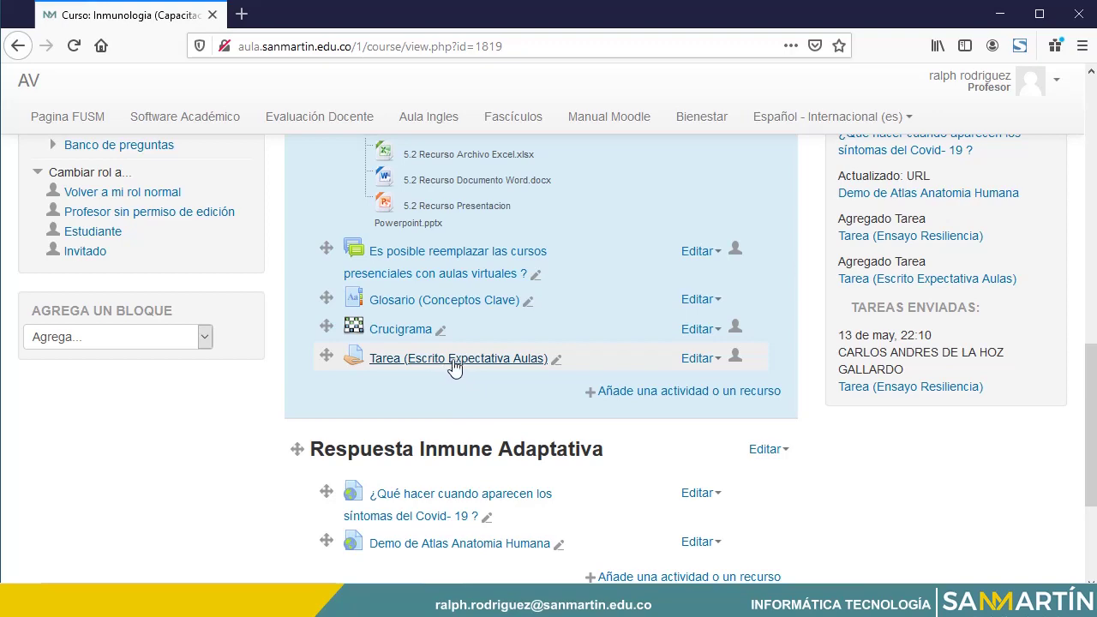
Switch back to the teacher's session in Firefox, open Tarea (Escrito Expectativa Aulas) and display all its submissions for grading.
left_click(454, 364)
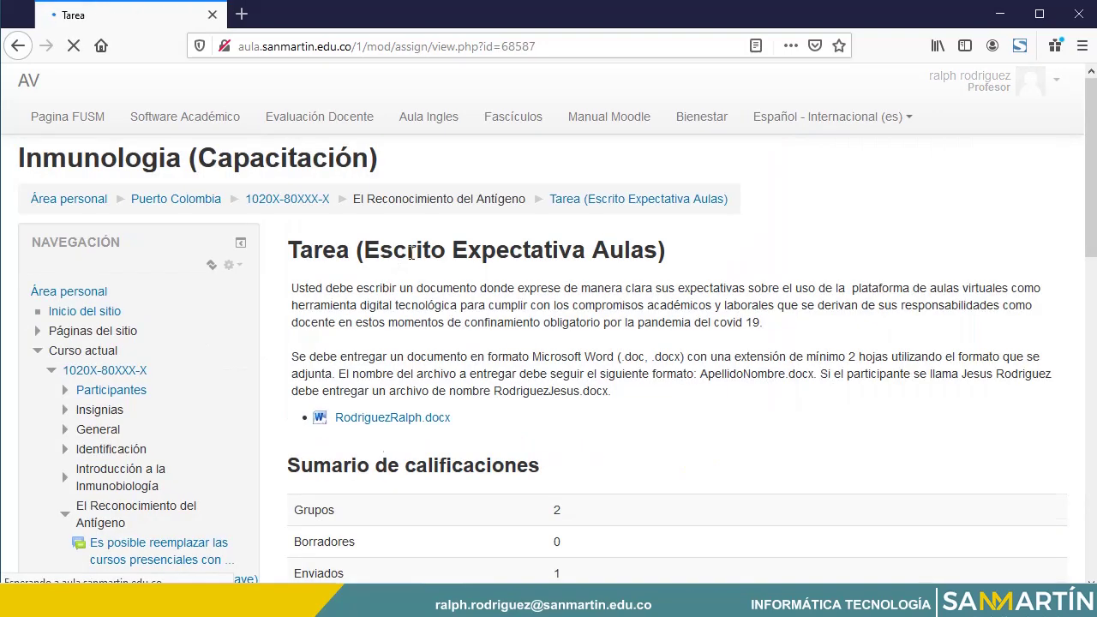
scroll(518, 388, "down", 2)
scroll(518, 388, "down", 1)
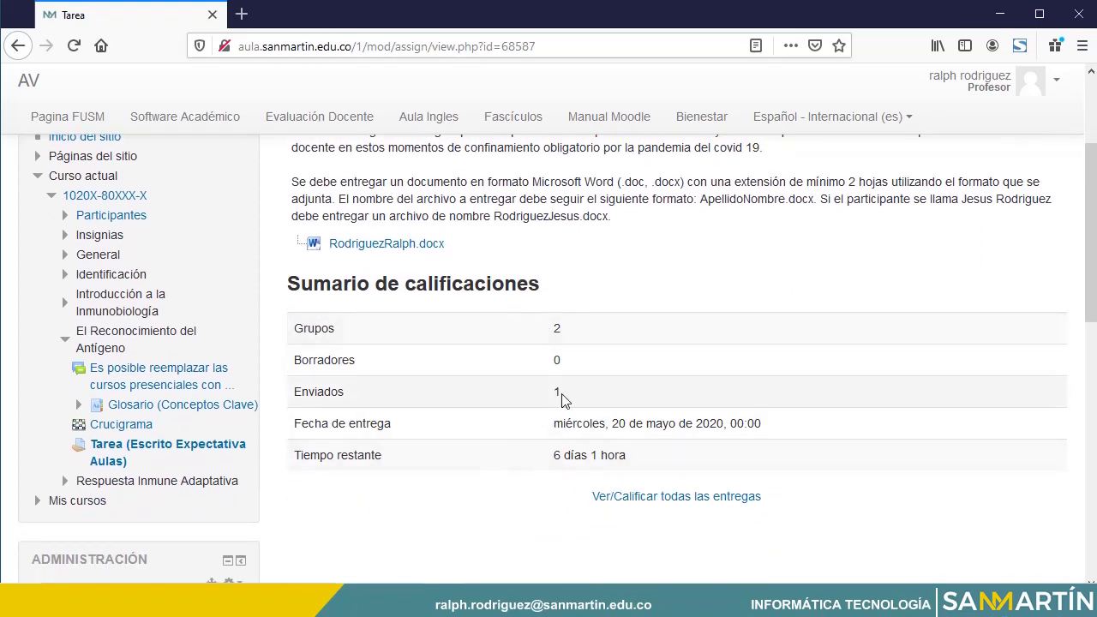
scroll(549, 398, "down", 5)
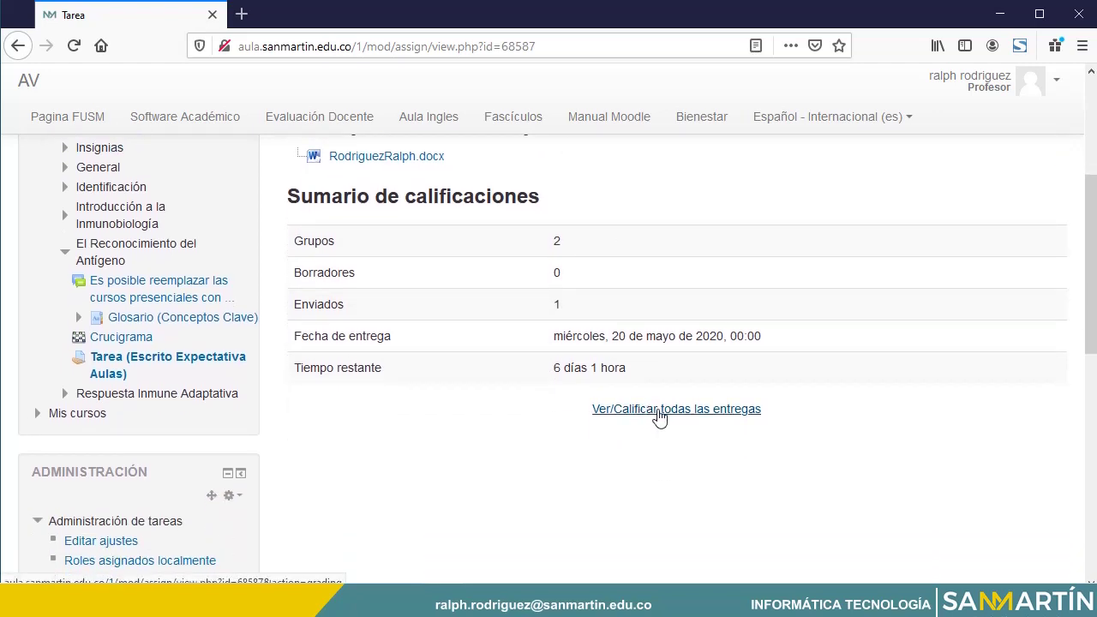
left_click(659, 410)
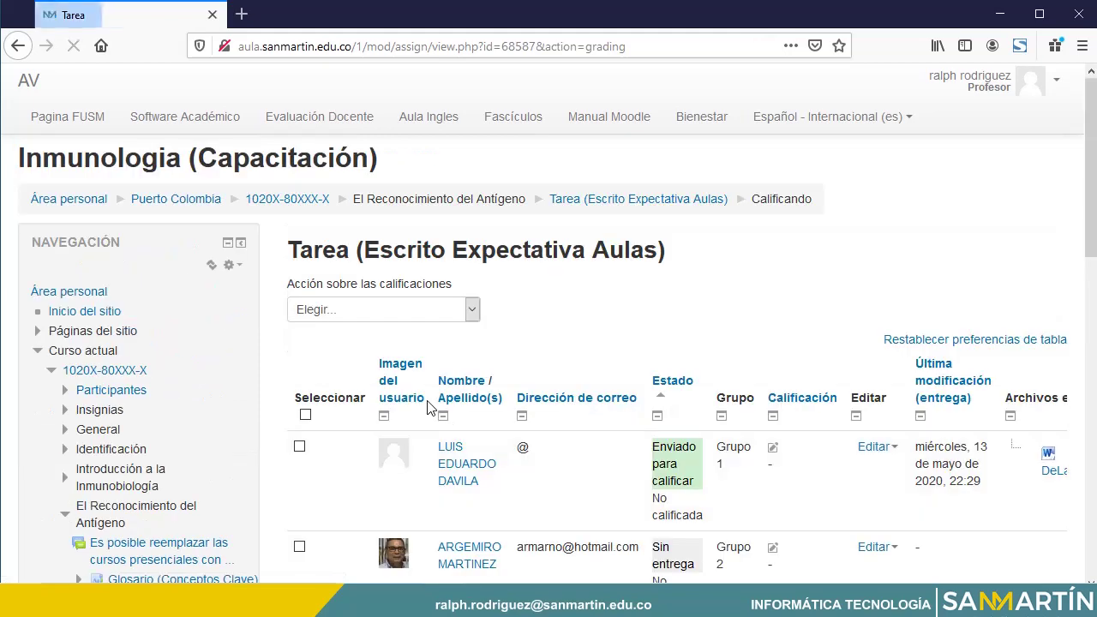
scroll(552, 422, "down", 3)
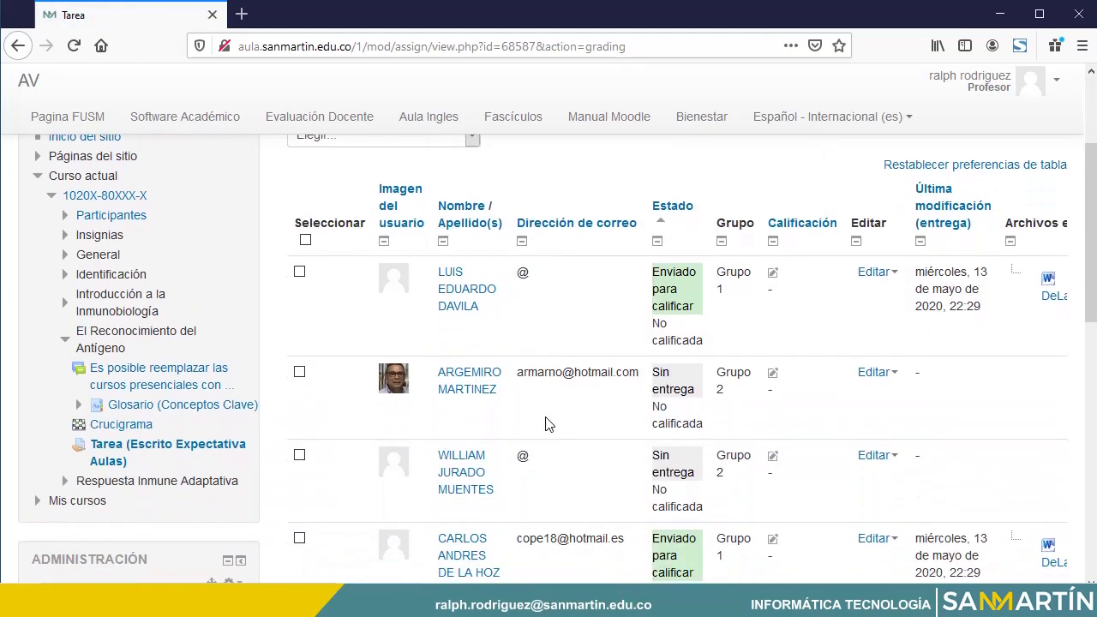
Examine the submission status, group, modification date and submitted files of each student in the grading table.
scroll(570, 428, "down", 3)
scroll(585, 447, "up", 2)
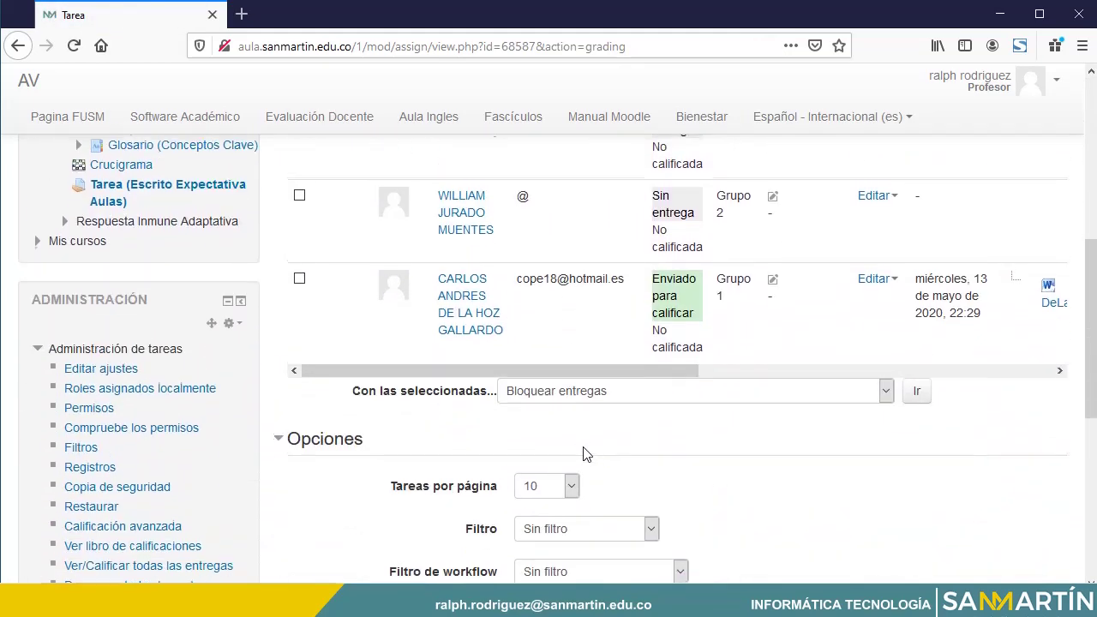
scroll(585, 447, "up", 1)
left_click_drag(428, 273, 467, 276)
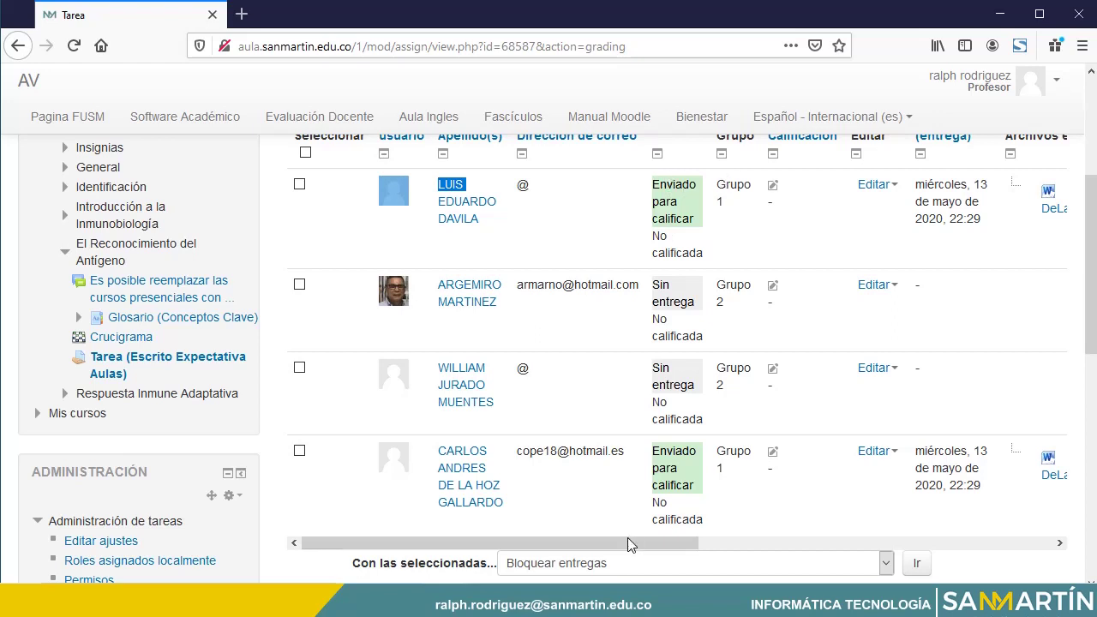
left_click_drag(620, 543, 694, 548)
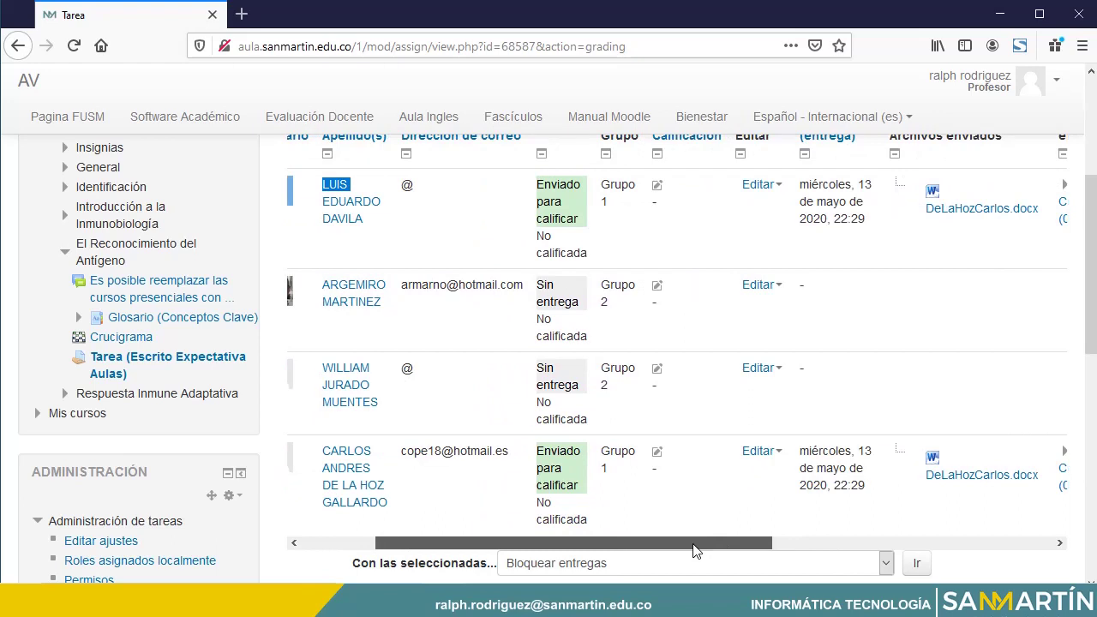
scroll(959, 214, "up", 2)
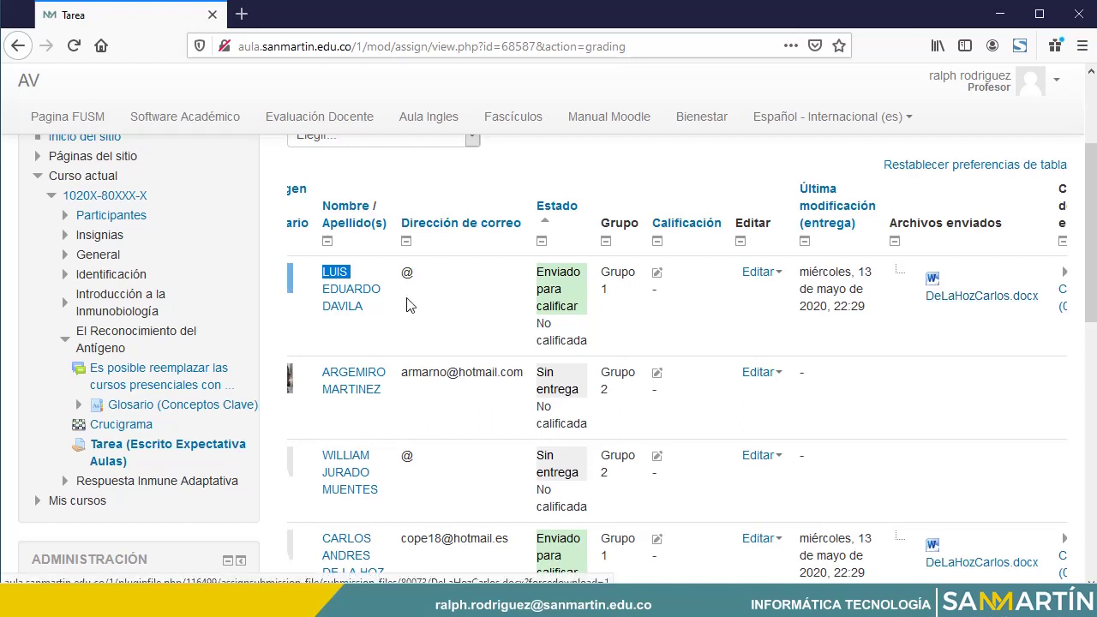
scroll(366, 312, "down", 1)
scroll(366, 312, "down", 3)
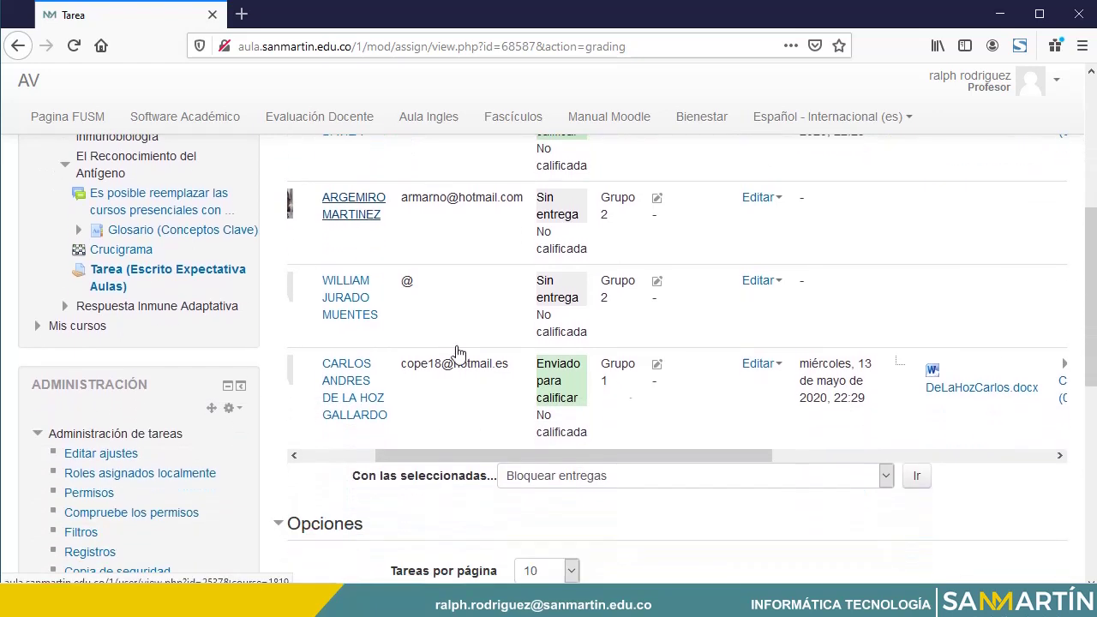
scroll(869, 458, "up", 2)
mouse_move(725, 541)
left_mouse_down()
mouse_move(835, 549)
mouse_move(711, 553)
left_mouse_up()
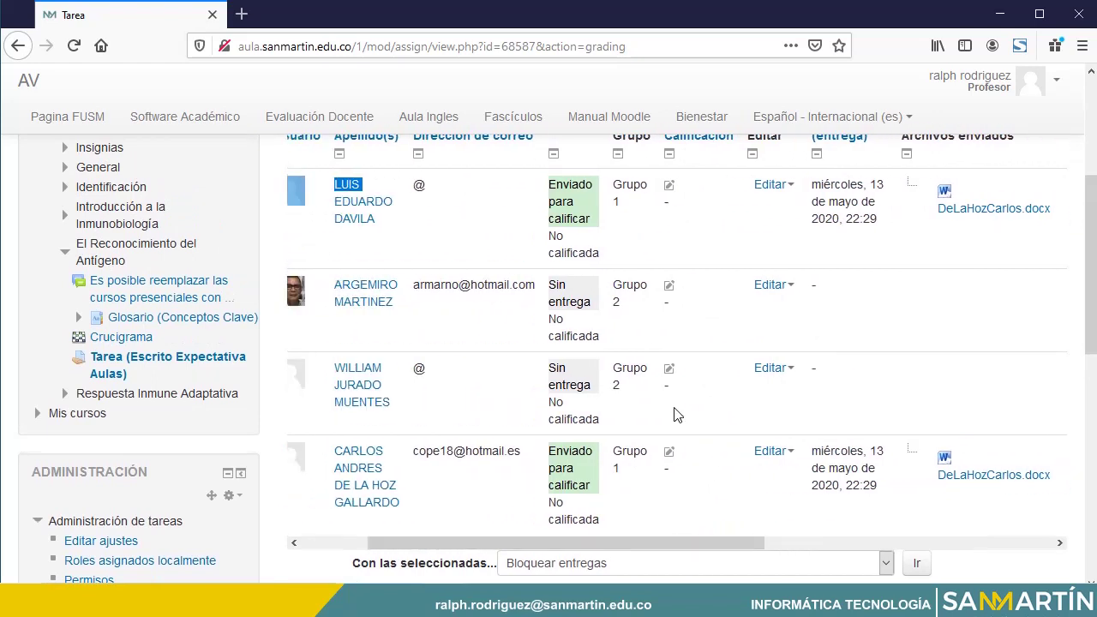
scroll(535, 401, "down", 2)
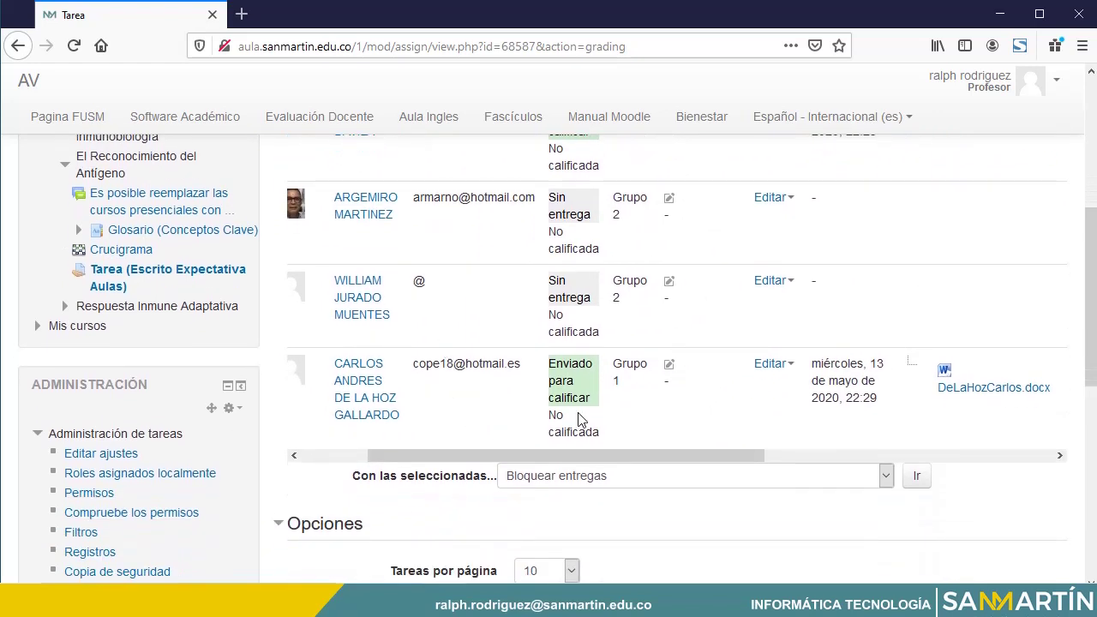
Open the grading form of the last listed student in Grupo 1 and enter a grade of 4.5.
left_click(766, 367)
left_click(768, 385)
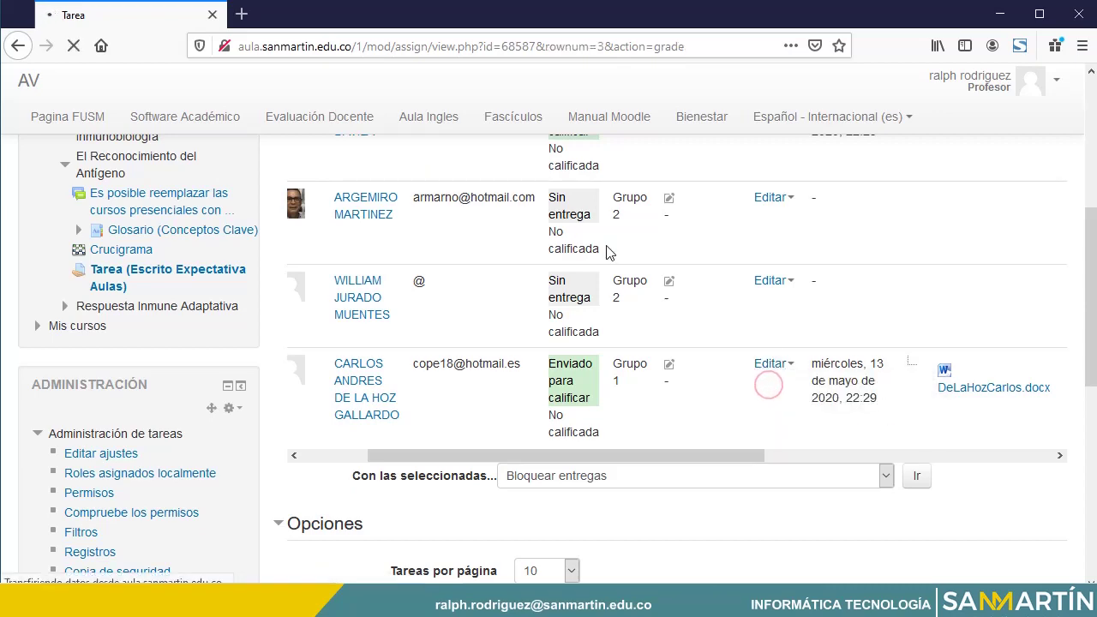
scroll(541, 349, "down", 4)
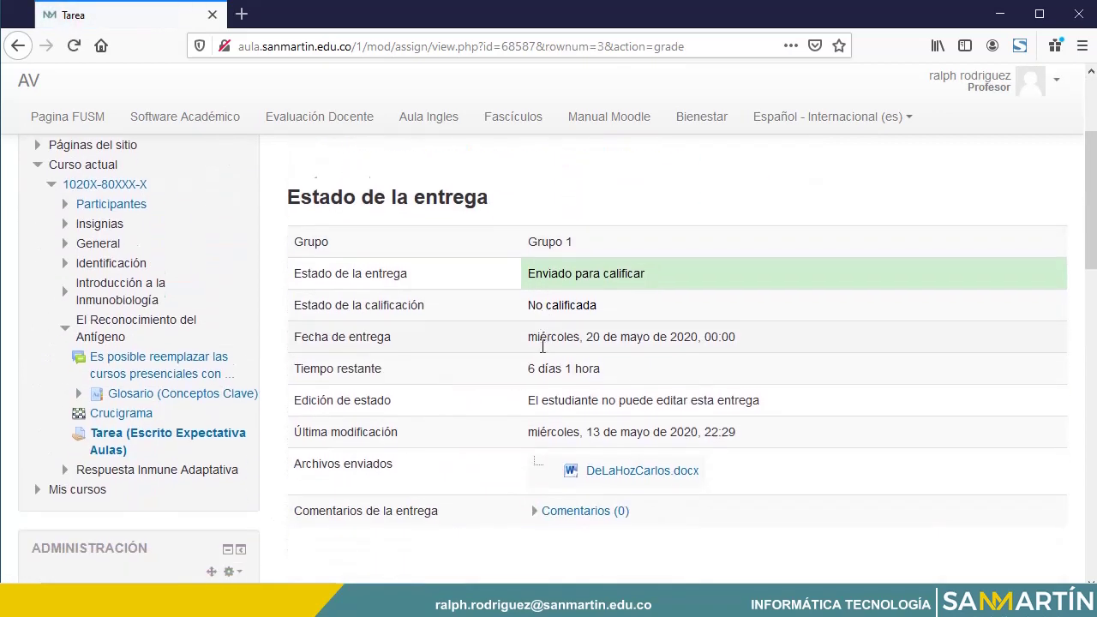
scroll(542, 349, "down", 5)
left_click(536, 357)
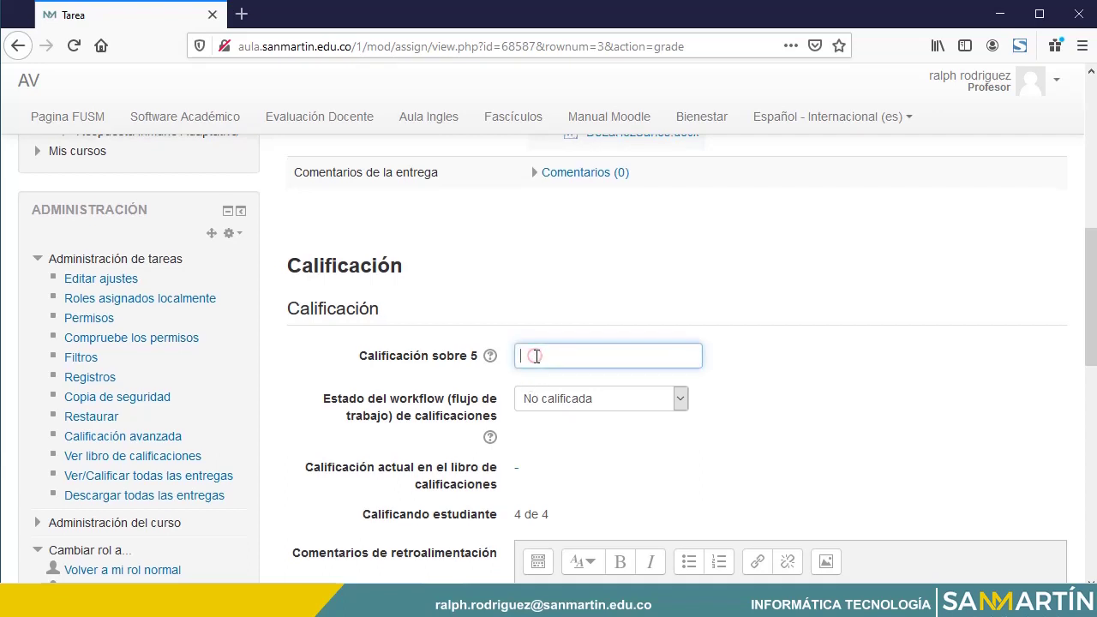
type("4.5")
Set the grading workflow state to Calificación terminada, save the changes and continue to the submissions table.
scroll(535, 356, "down", 3)
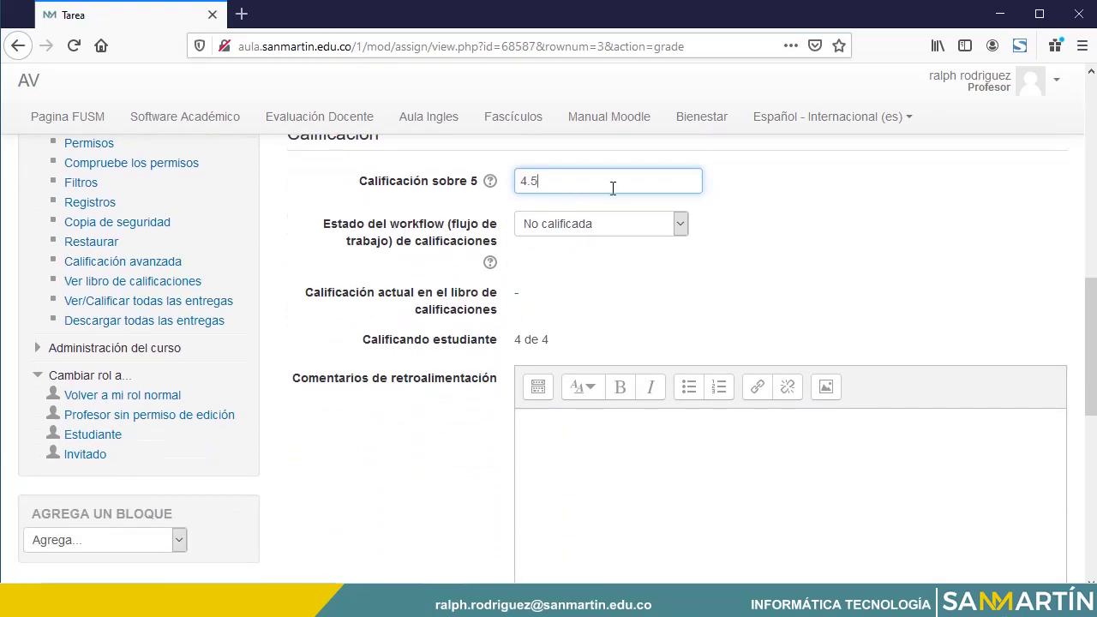
left_click(556, 226)
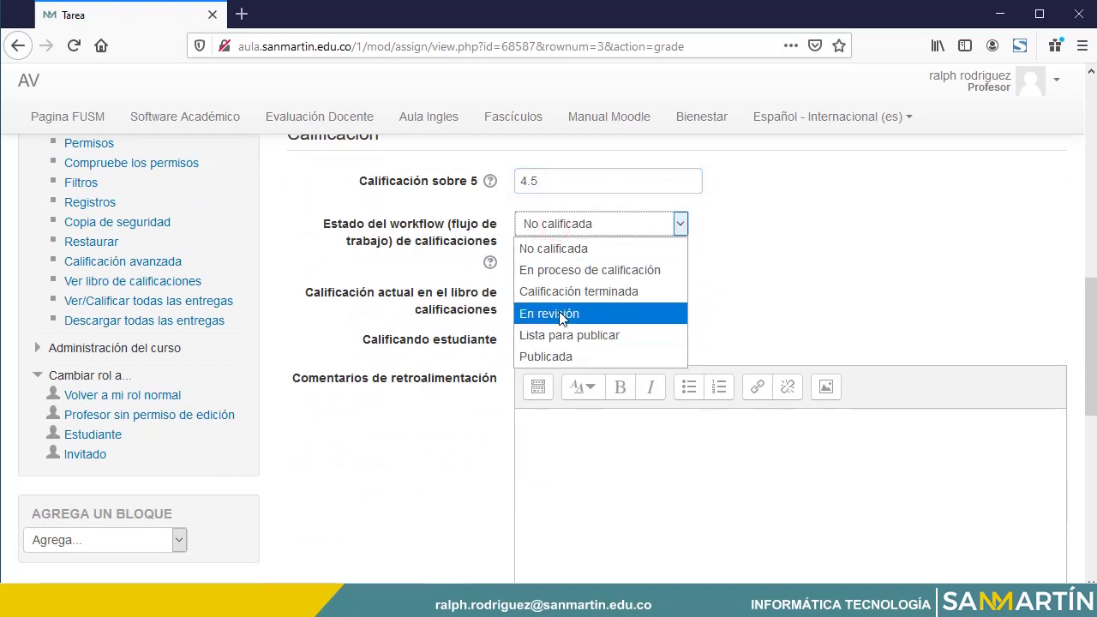
left_click(571, 293)
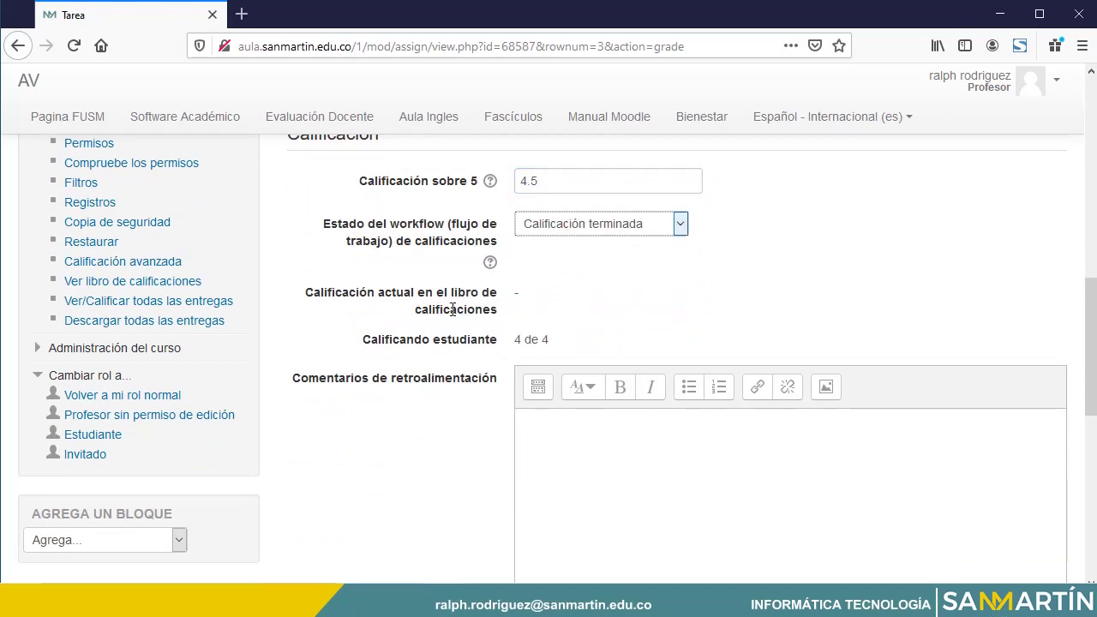
scroll(453, 309, "down", 6)
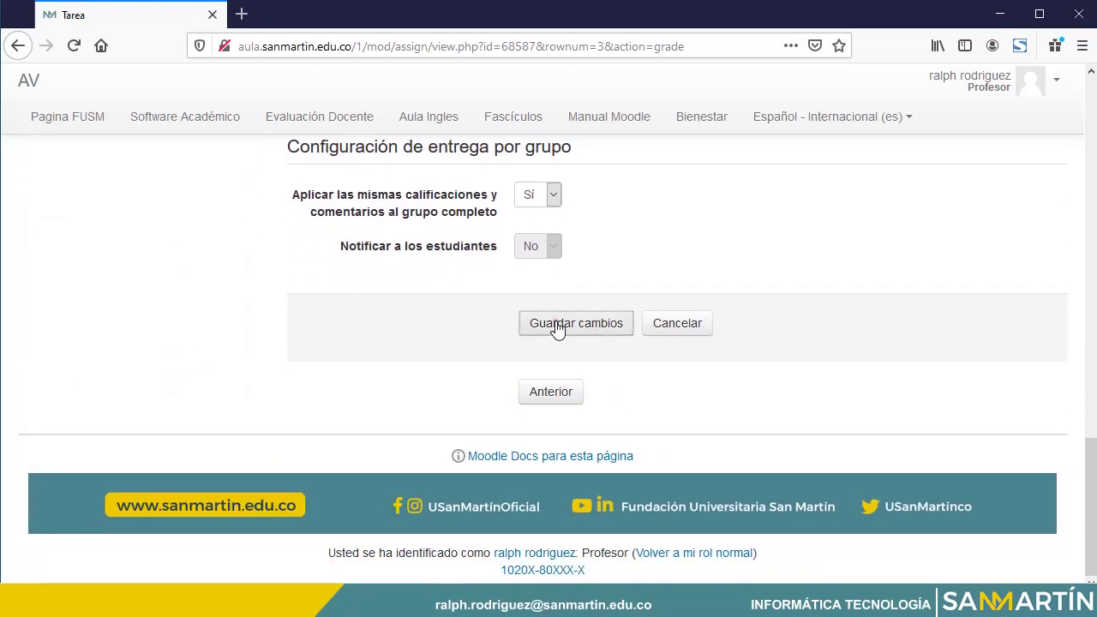
left_click(558, 326)
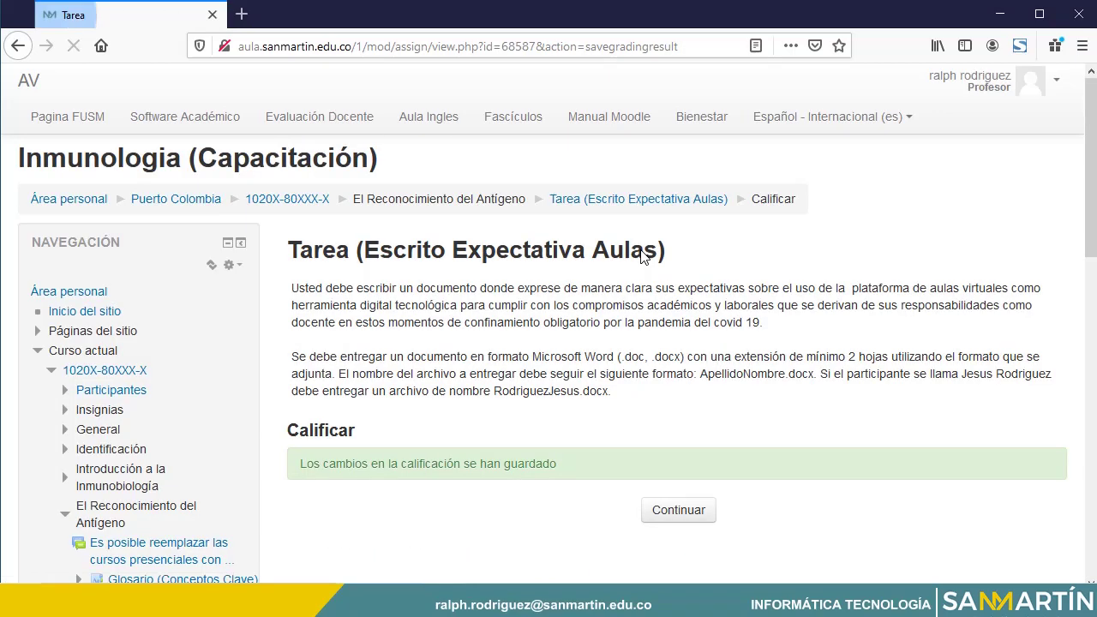
left_click(666, 510)
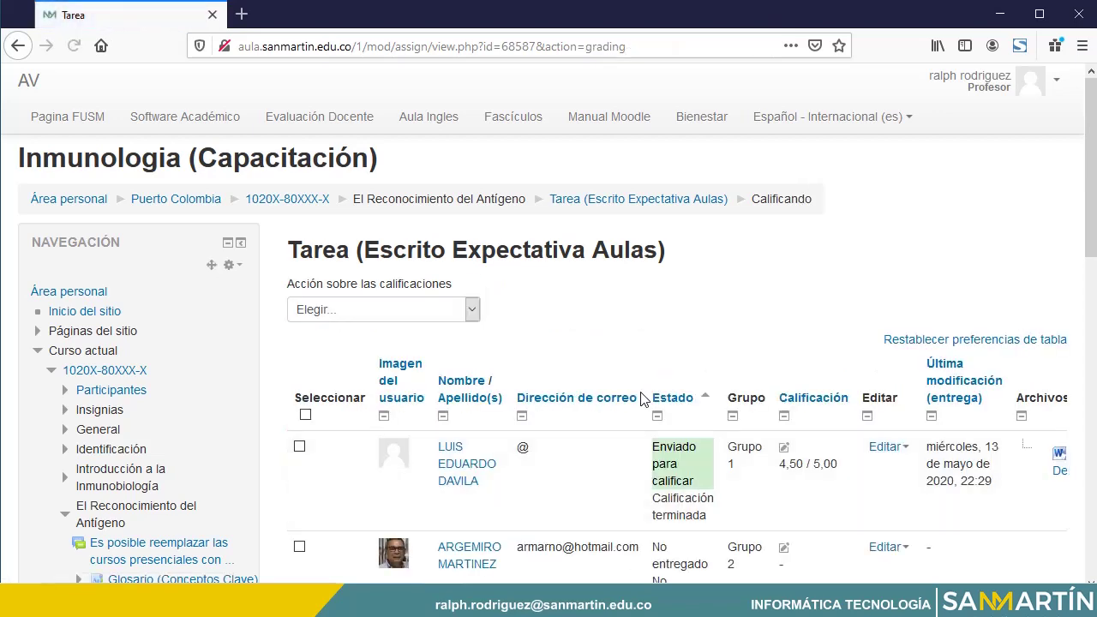
Compare the grading state and grade of the Grupo 1 and Grupo 2 members in the submissions table.
scroll(634, 394, "down", 5)
scroll(620, 369, "down", 1)
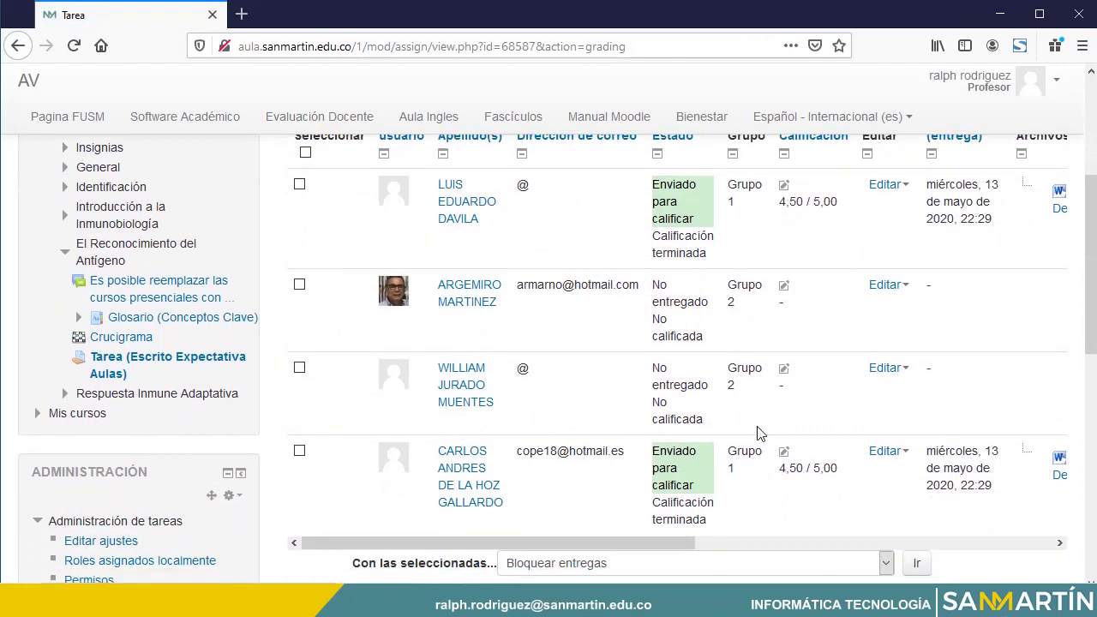
scroll(758, 330, "up", 2)
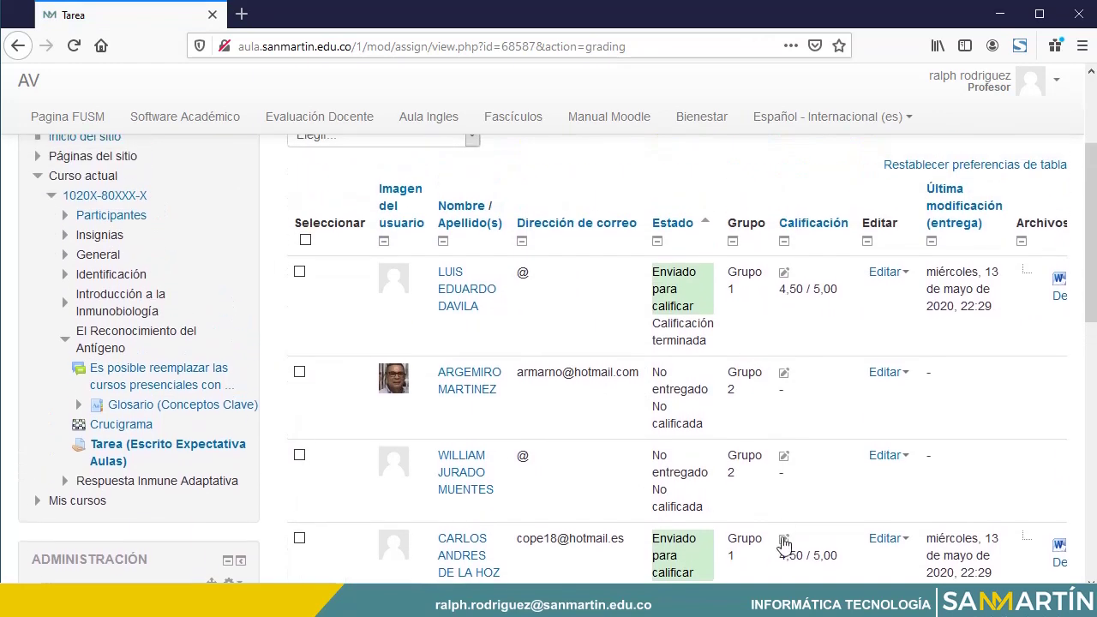
scroll(781, 543, "down", 1)
scroll(783, 543, "down", 1)
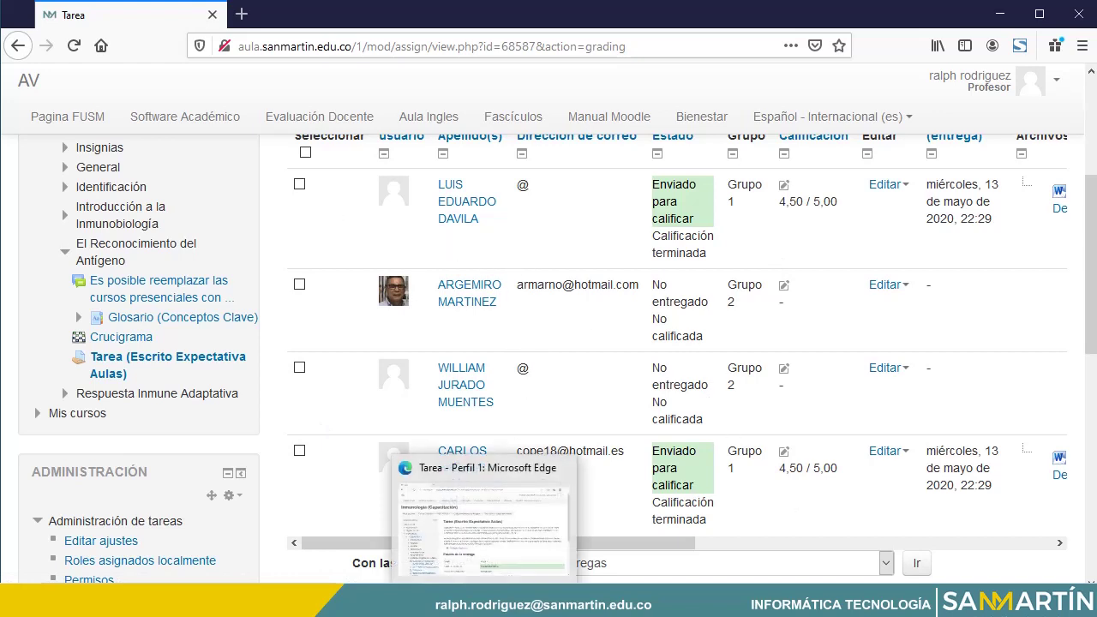
Switch to the student's session in Microsoft Edge, reload the assignment and check the grading status of the submission.
left_click(484, 601)
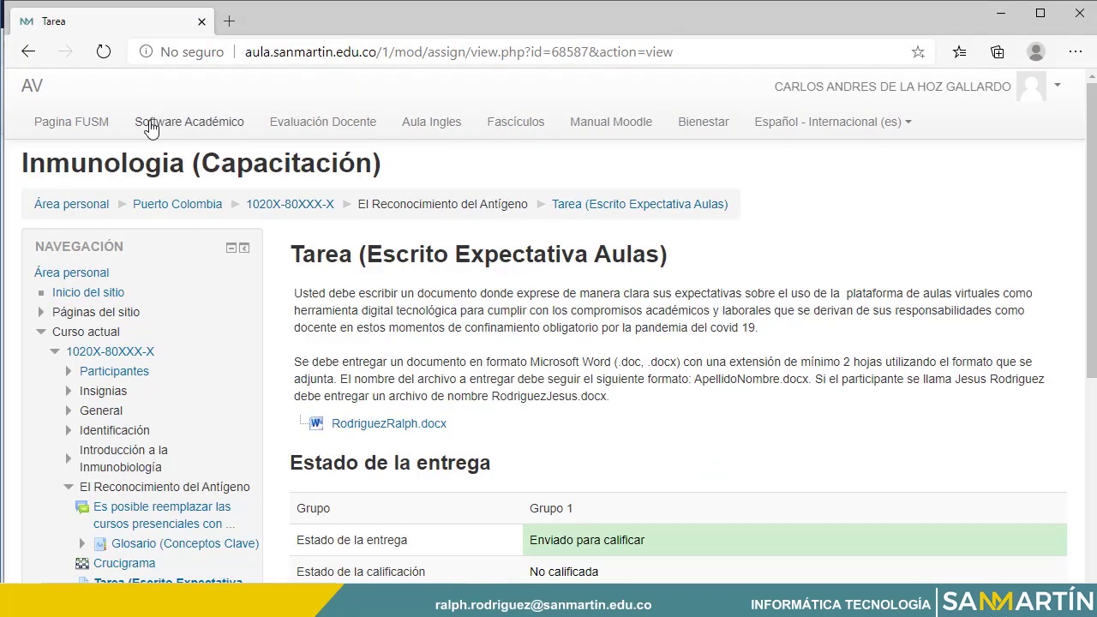
left_click(104, 51)
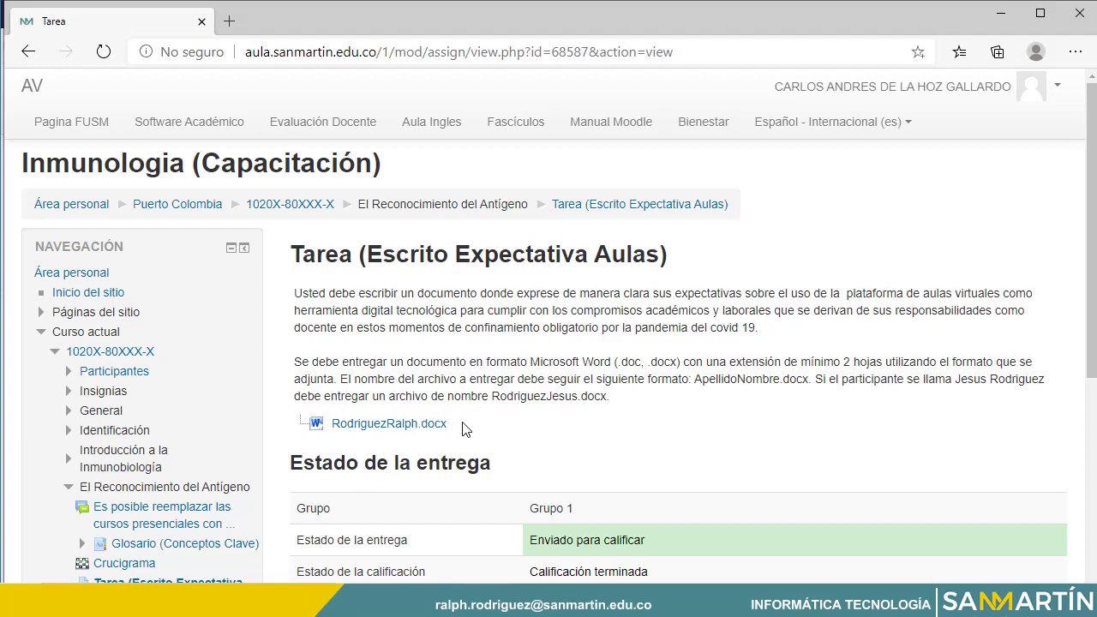
scroll(462, 428, "down", 5)
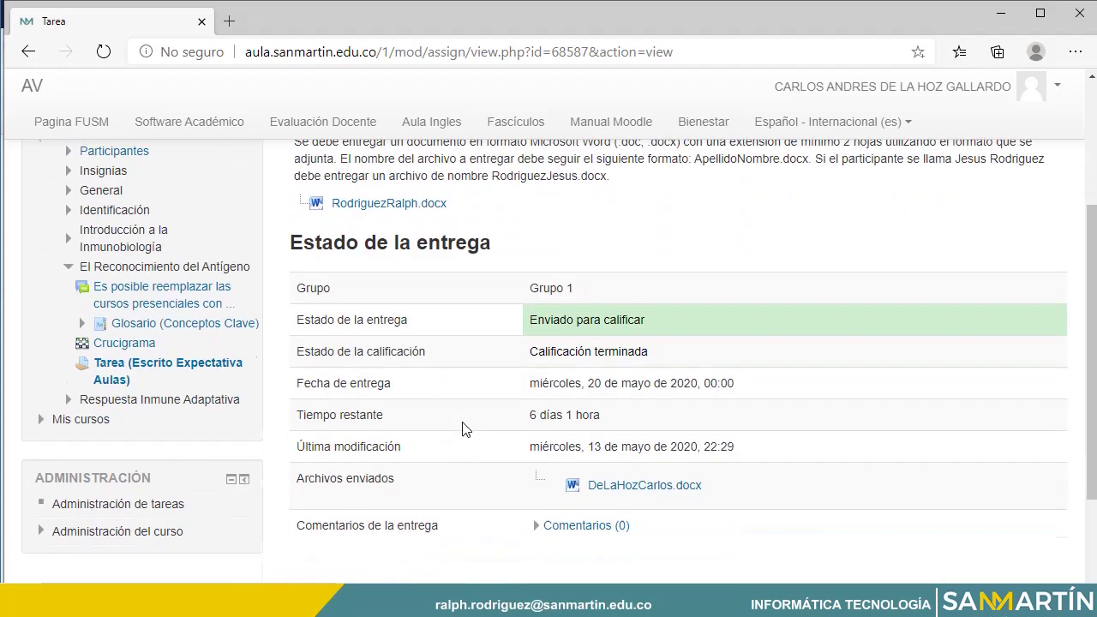
scroll(463, 428, "up", 5)
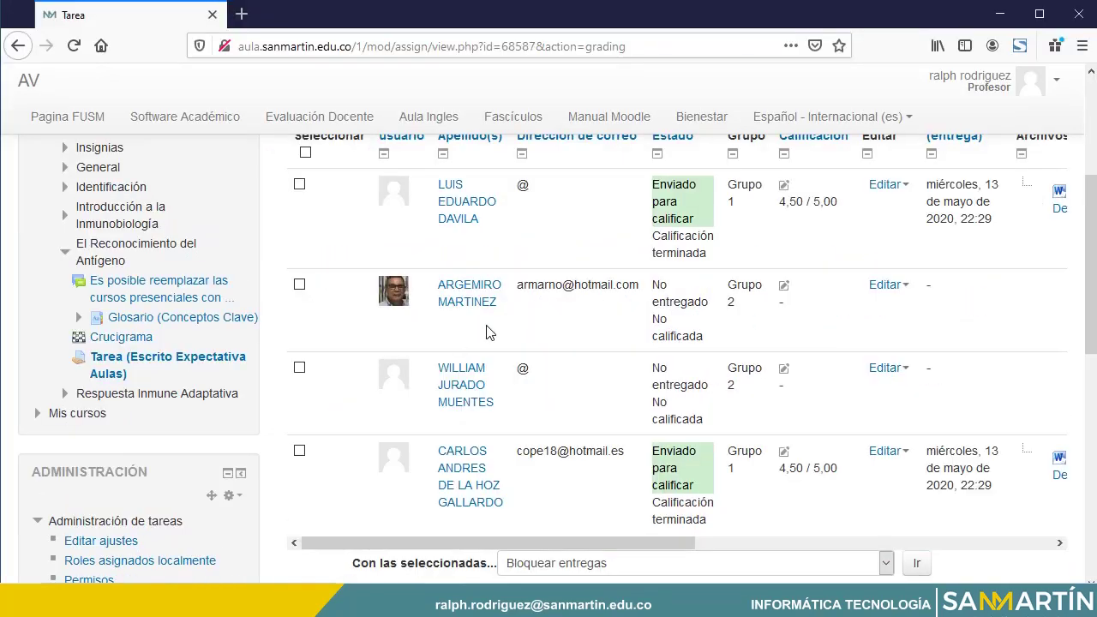
Return to the teacher's submissions table in Firefox and open the grading form of the first listed student in Grupo 1.
scroll(552, 341, "up", 2)
scroll(548, 343, "down", 1)
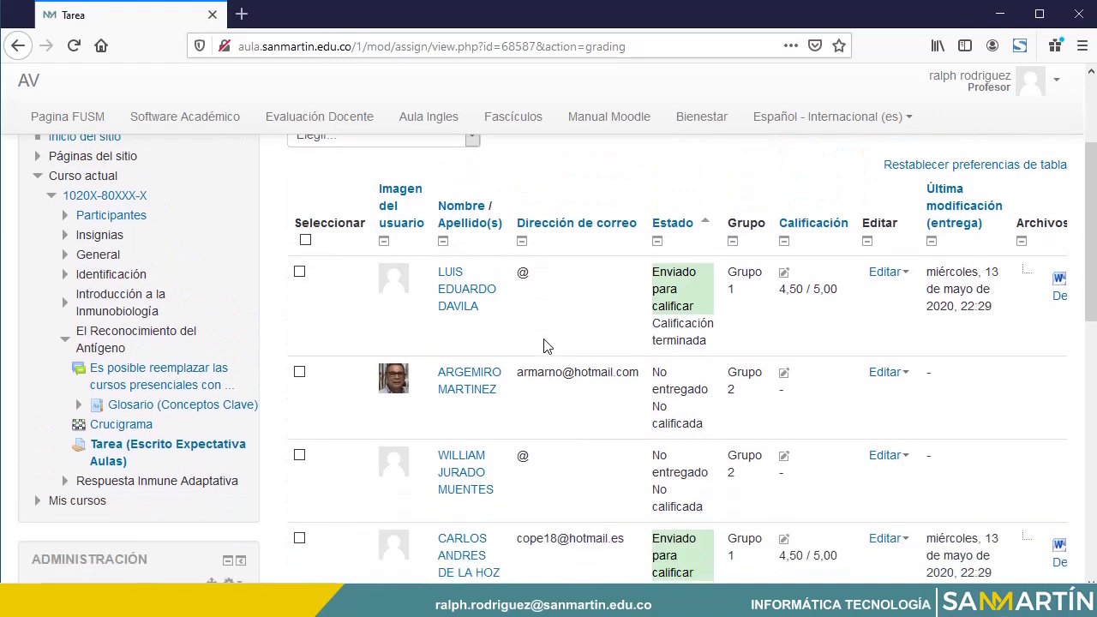
scroll(546, 345, "down", 1)
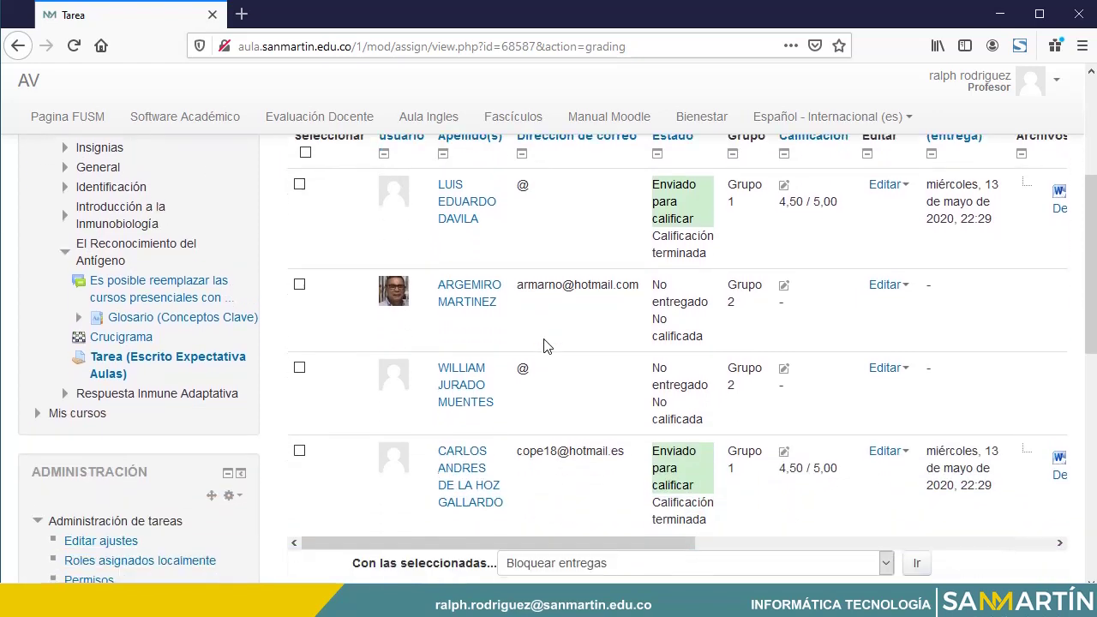
left_click(885, 186)
left_click(887, 204)
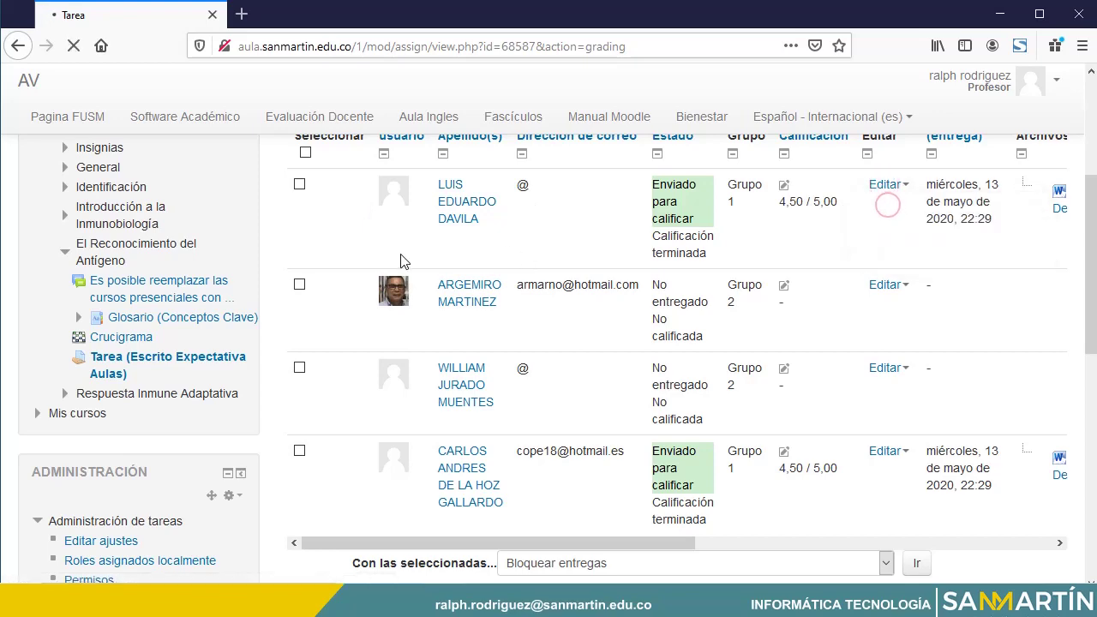
Set the grading workflow state to Publicada, save the changes and continue to the submissions table.
scroll(435, 406, "down", 5)
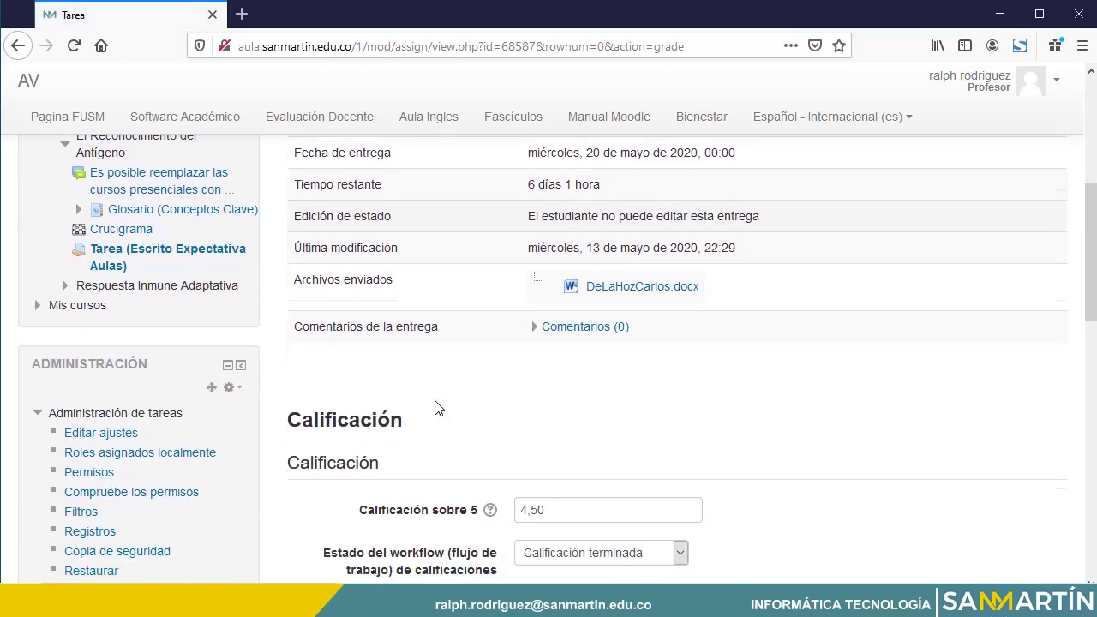
scroll(435, 408, "down", 5)
left_click(555, 314)
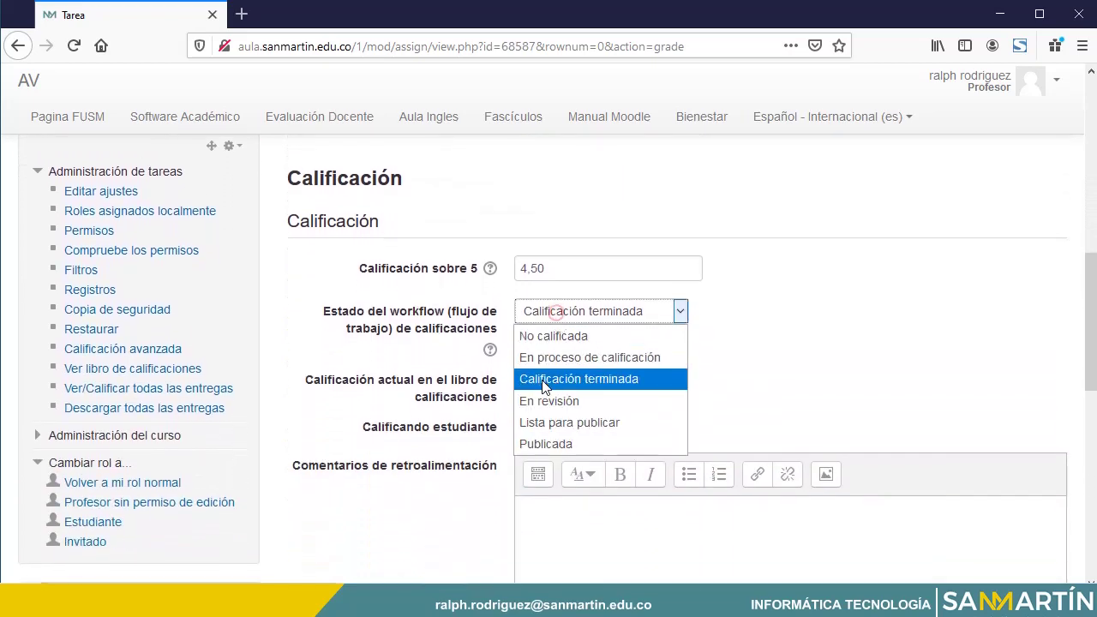
left_click(549, 444)
scroll(403, 463, "down", 2)
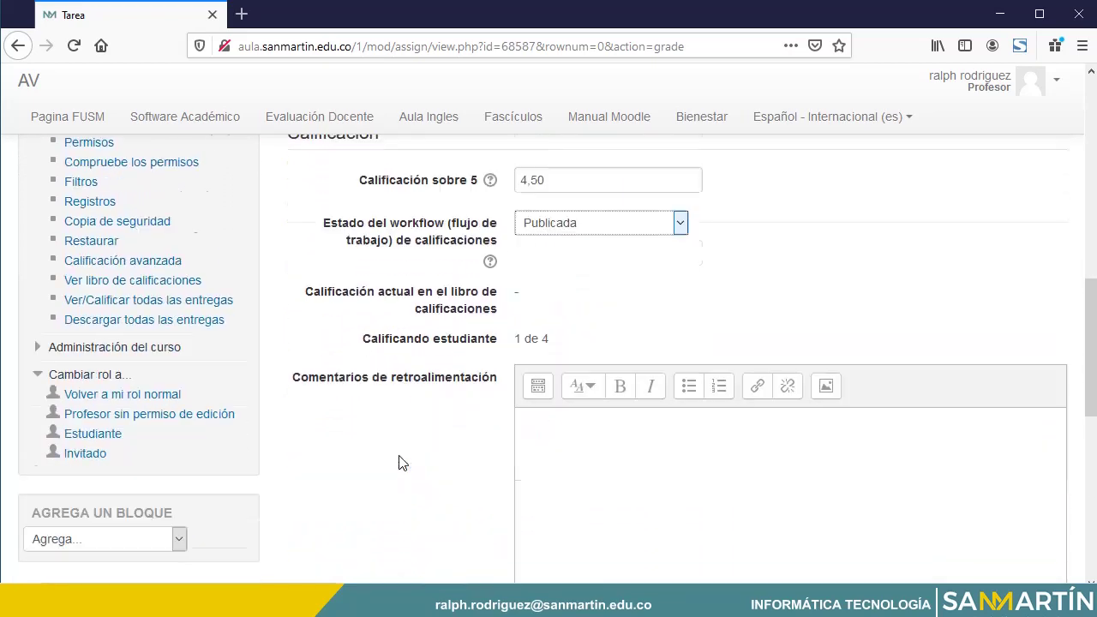
scroll(403, 463, "down", 10)
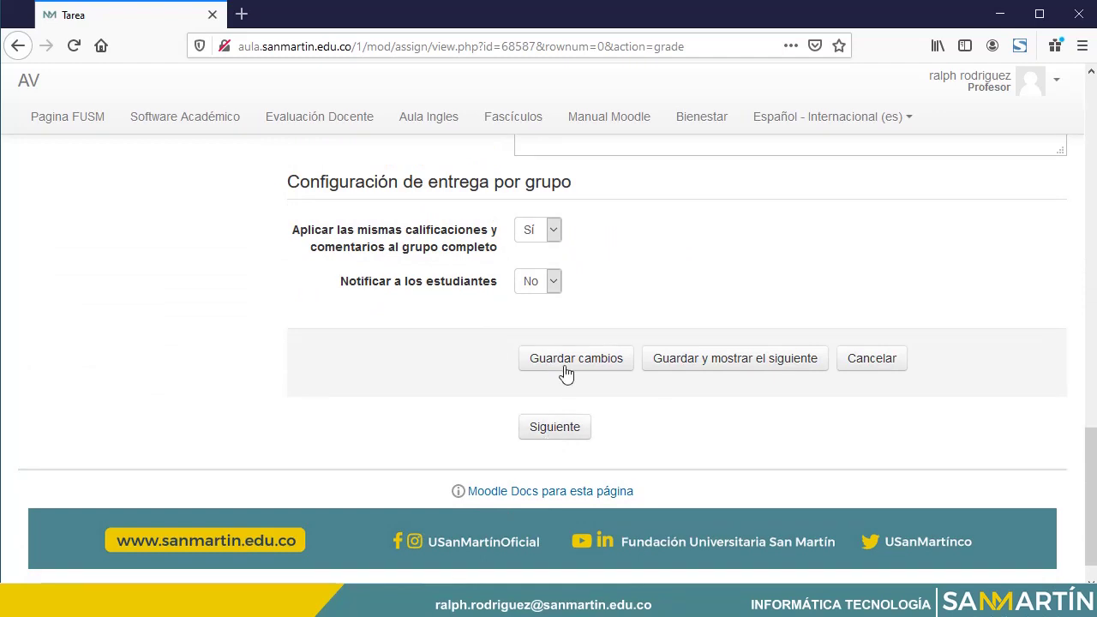
left_click(566, 370)
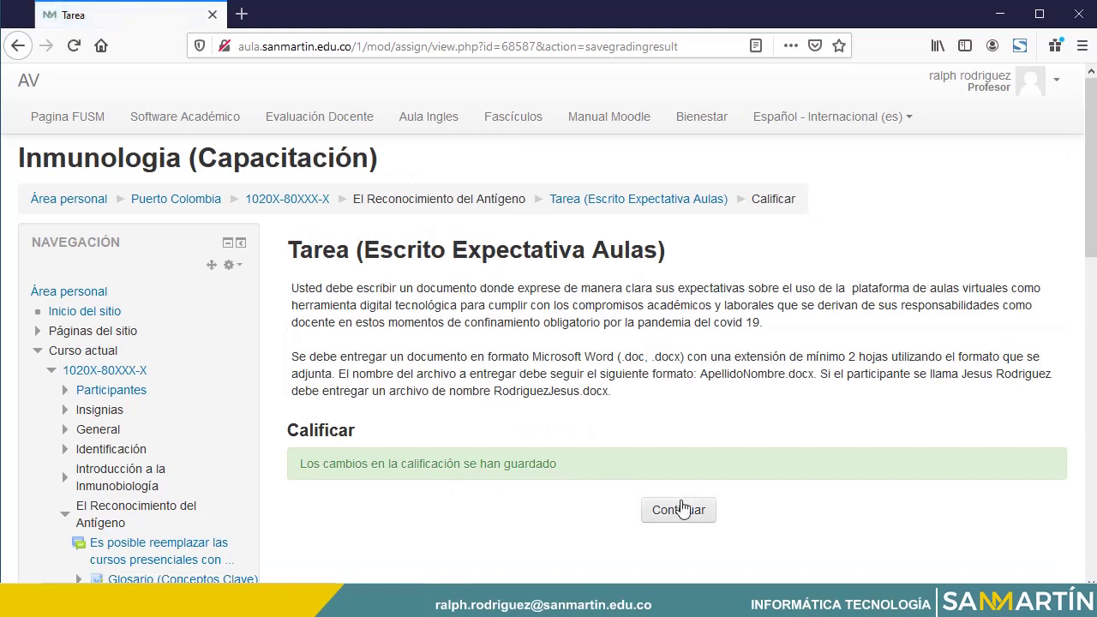
left_click(678, 509)
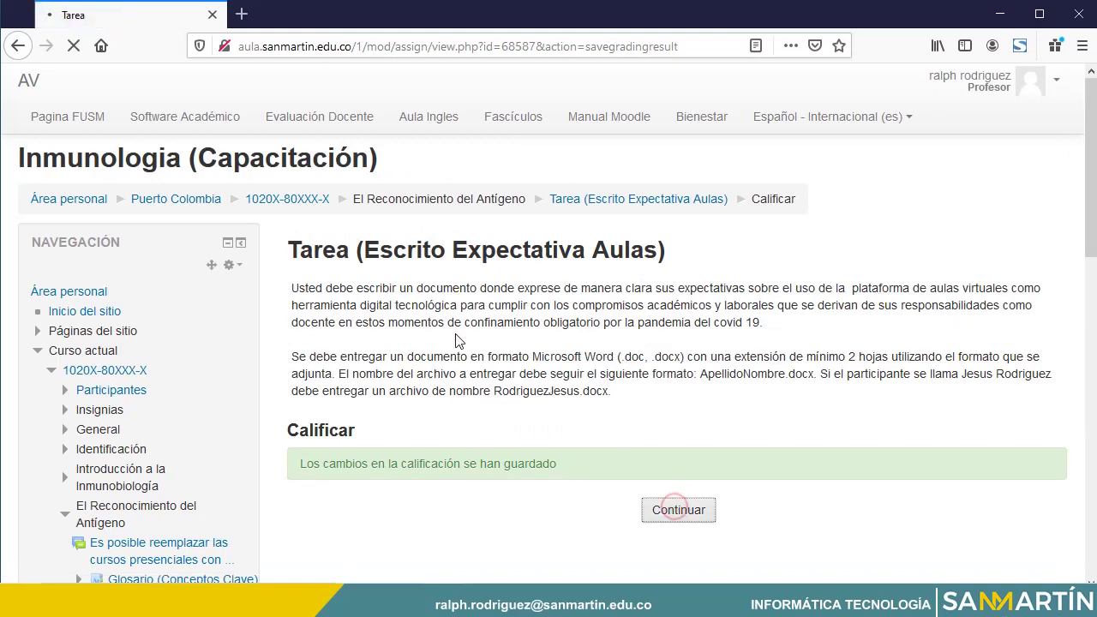
Check the Grupo 1 grading states in the submissions table, then reload the student's assignment in Microsoft Edge and check its grading status and grade.
scroll(518, 360, "down", 2)
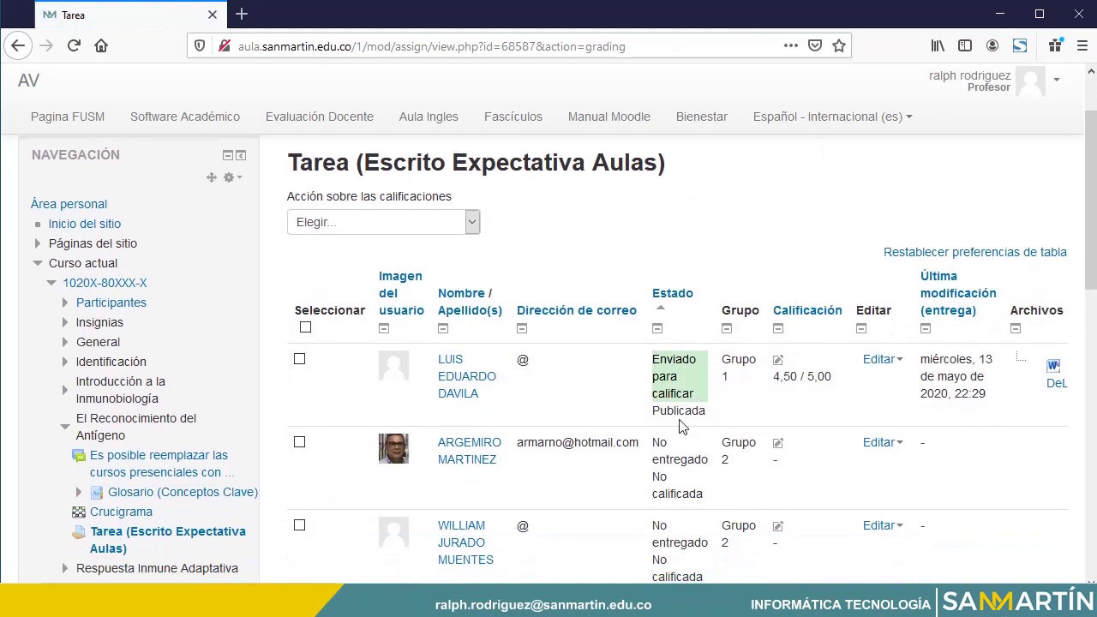
scroll(660, 406, "down", 4)
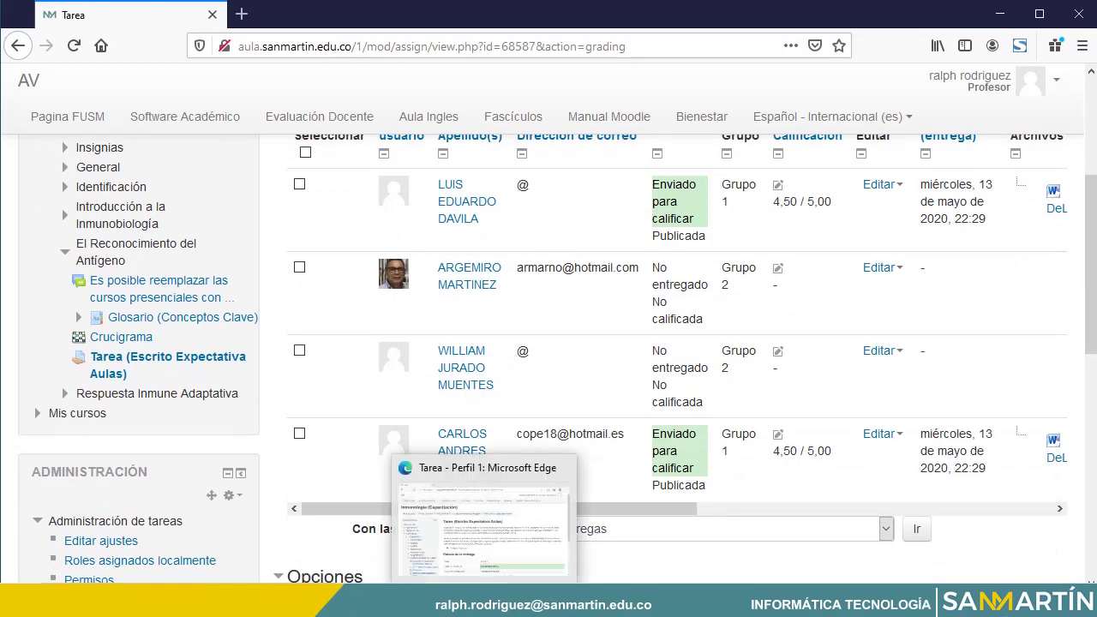
left_click(485, 600)
left_click(102, 53)
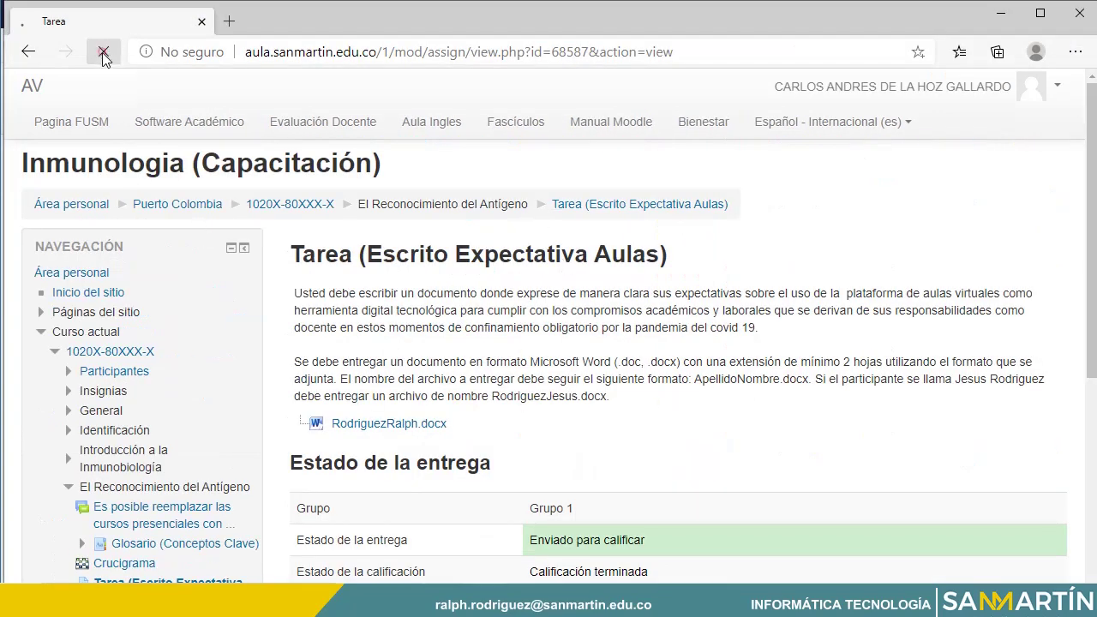
scroll(484, 298, "down", 6)
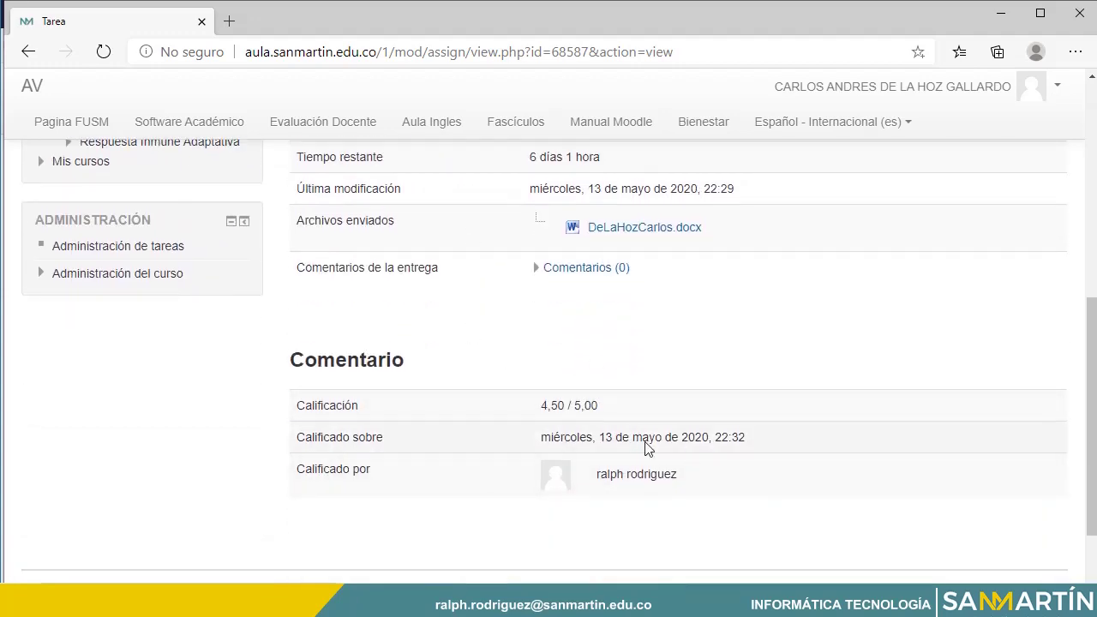
scroll(609, 365, "up", 3)
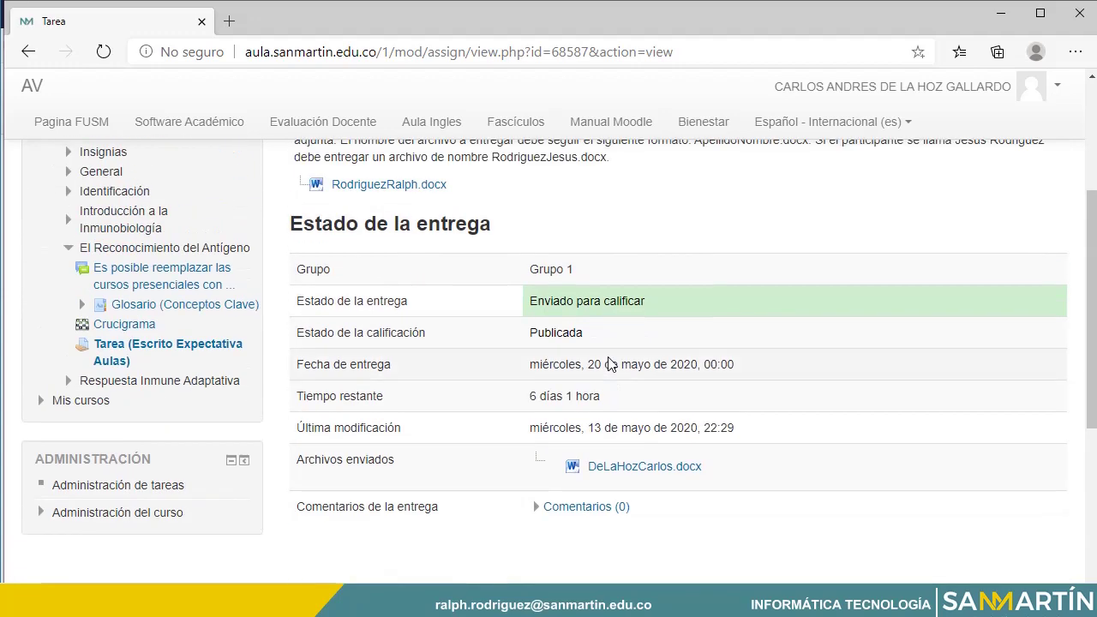
scroll(609, 365, "up", 3)
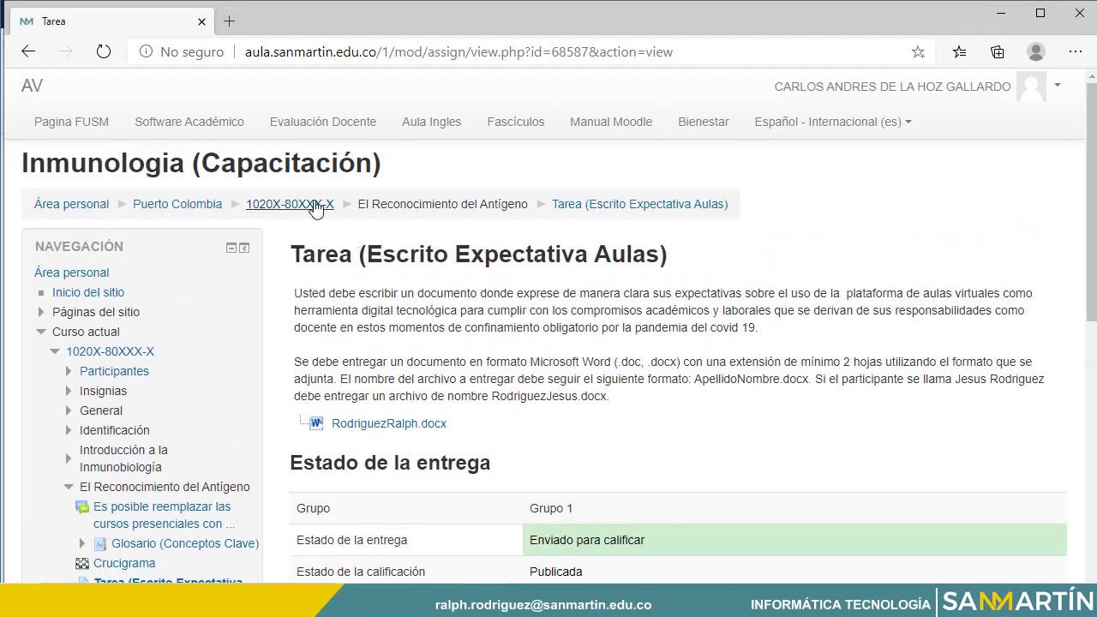
Return to the main page of course 1020X-80XXX-X as the student and open the Calificaciones report.
left_click(316, 206)
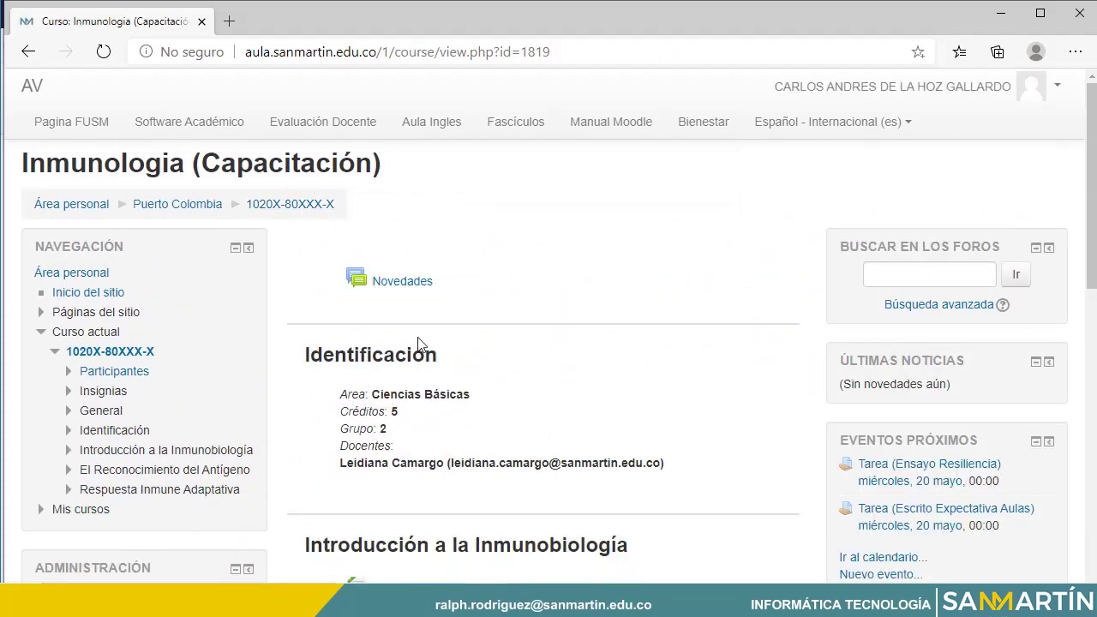
scroll(478, 284, "down", 2)
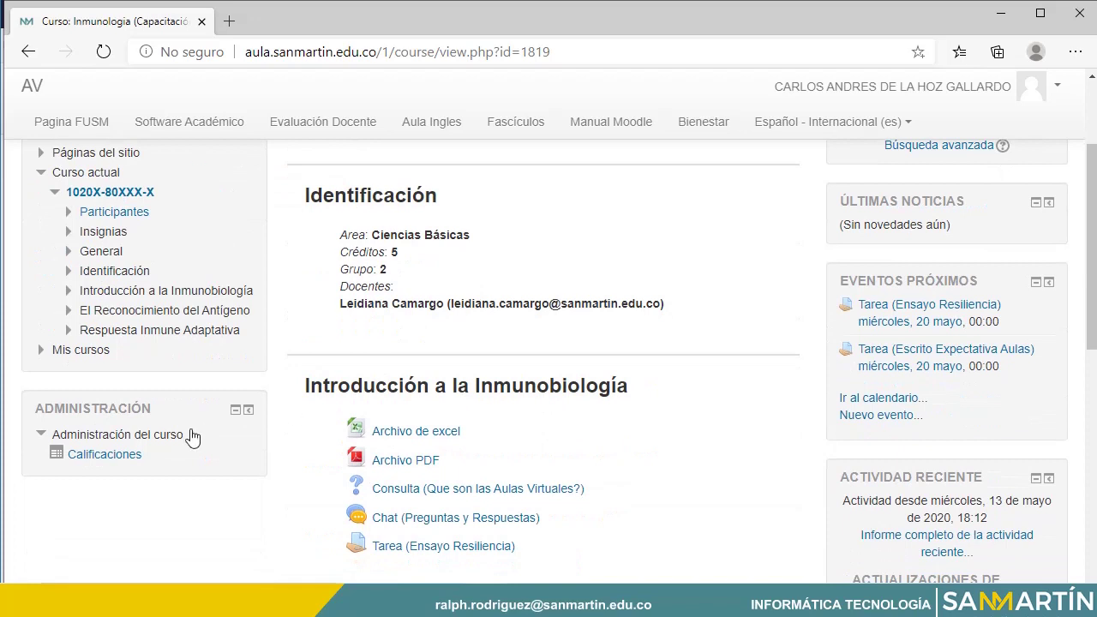
left_click(101, 462)
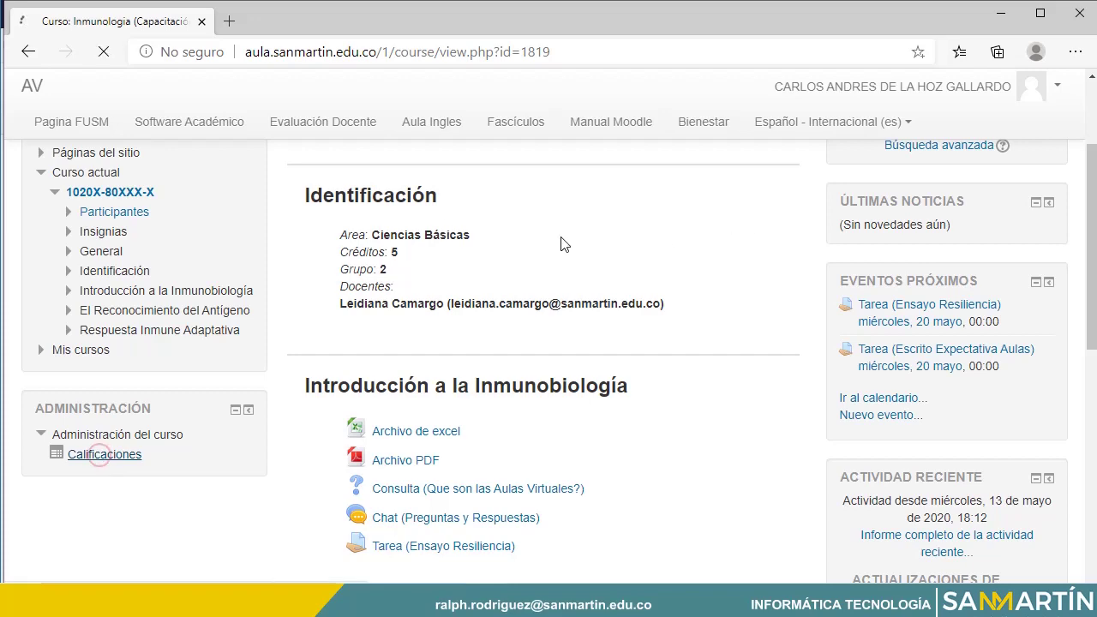
scroll(576, 285, "down", 1)
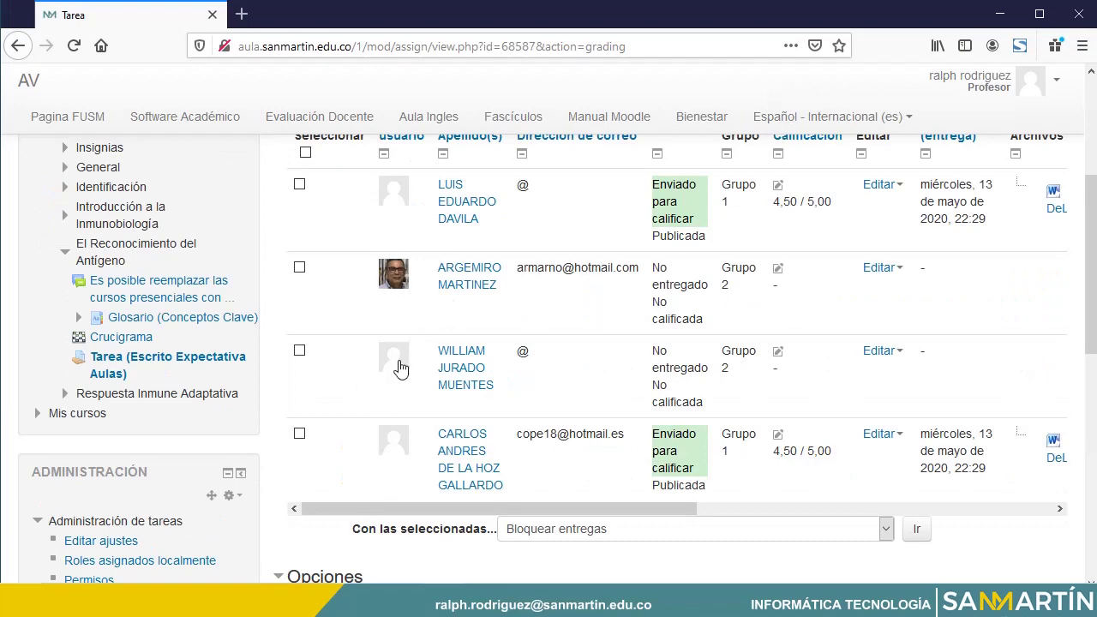
In the teacher's Firefox session, view the grading summary of Tarea (Escrito Expectativa Aulas) and review all its submissions again.
scroll(394, 369, "up", 5)
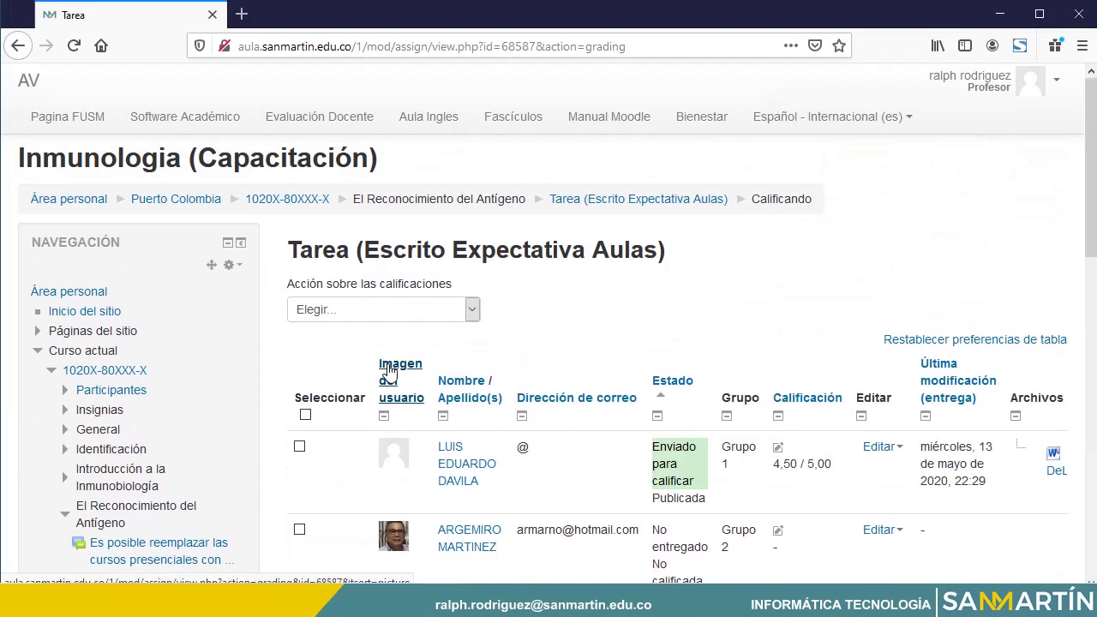
left_click(614, 199)
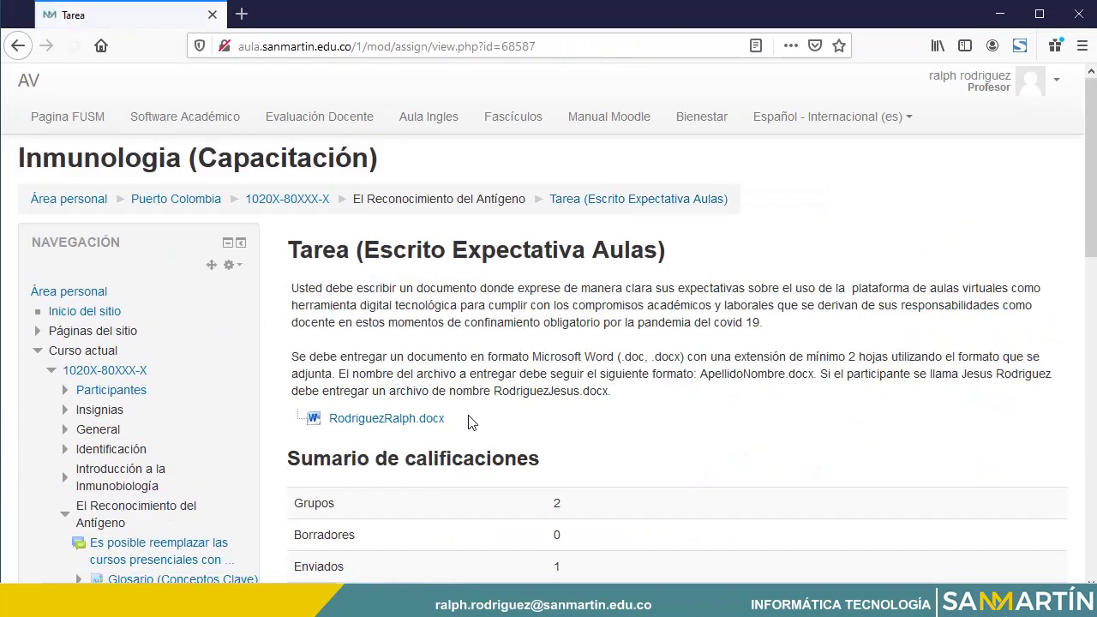
scroll(469, 422, "down", 3)
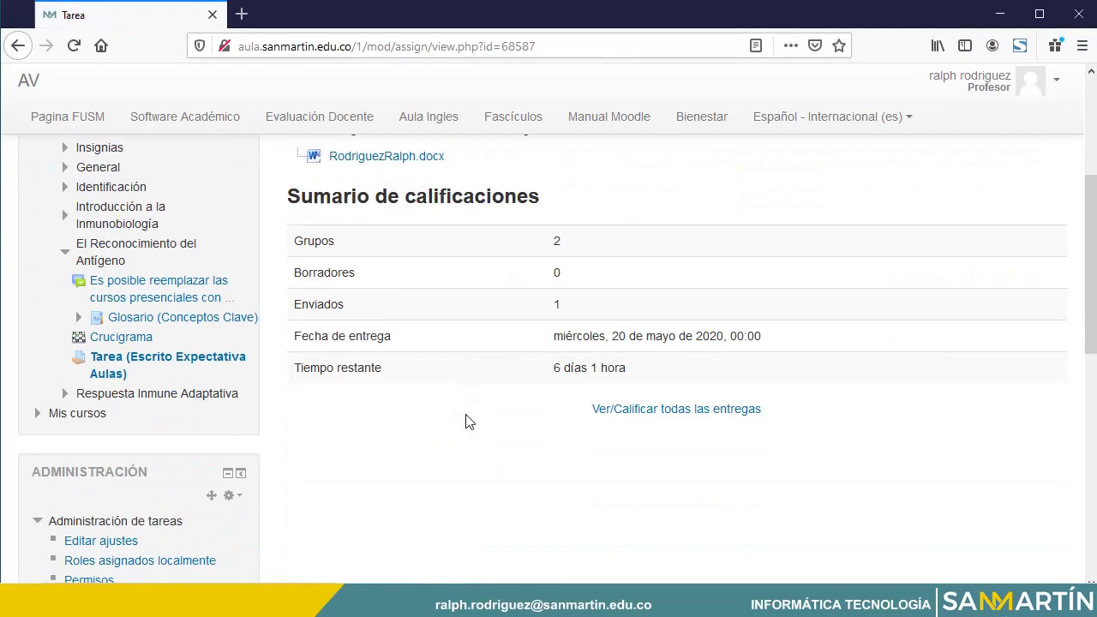
left_click(651, 411)
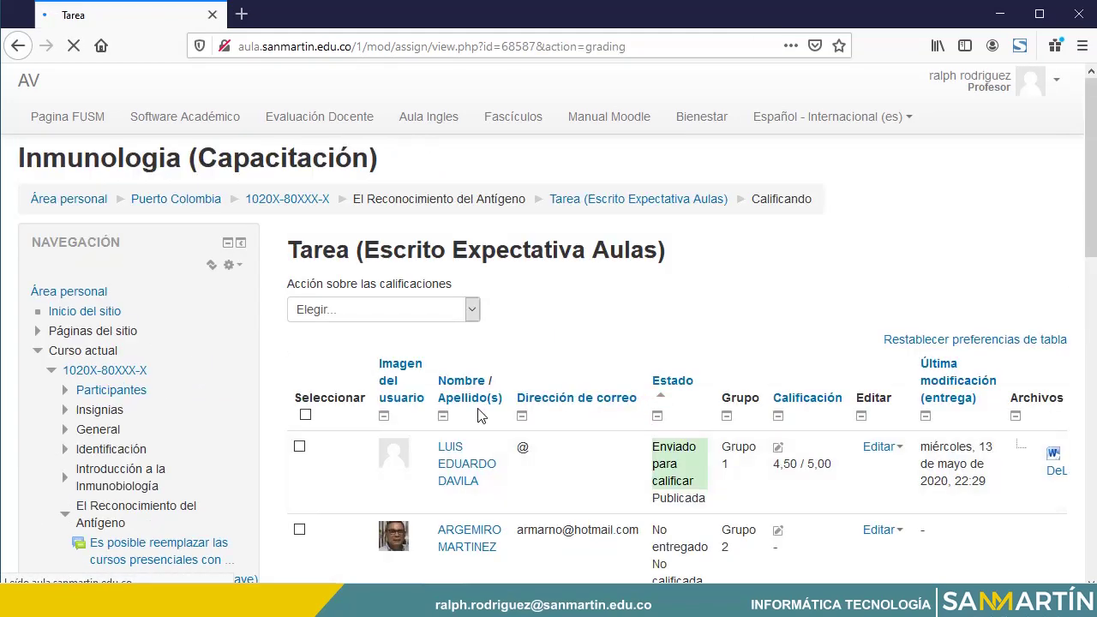
scroll(502, 415, "down", 3)
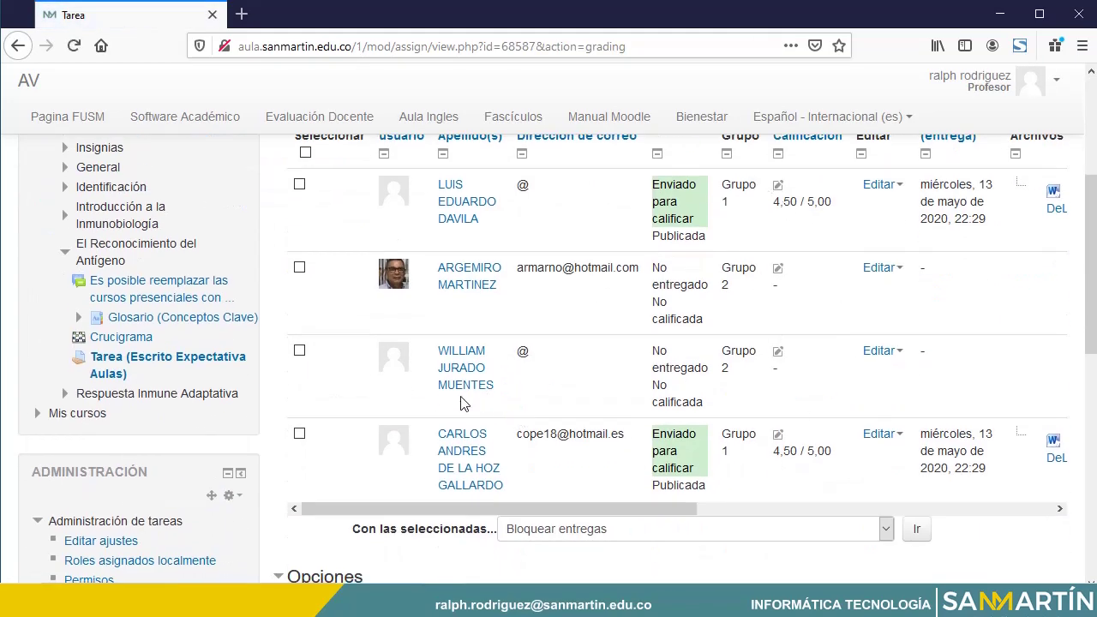
scroll(614, 399, "up", 3)
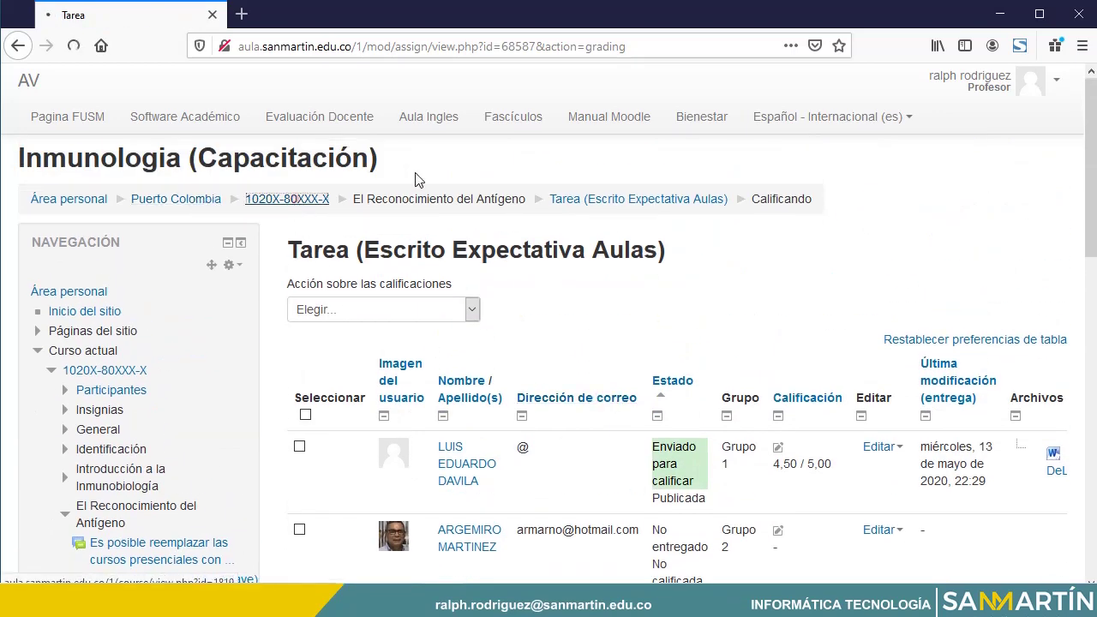
Return to the main page of course 1020X-80XXX-X and locate the El Reconocimiento del Antígeno section with its activities.
left_click(292, 199)
scroll(463, 360, "down", 7)
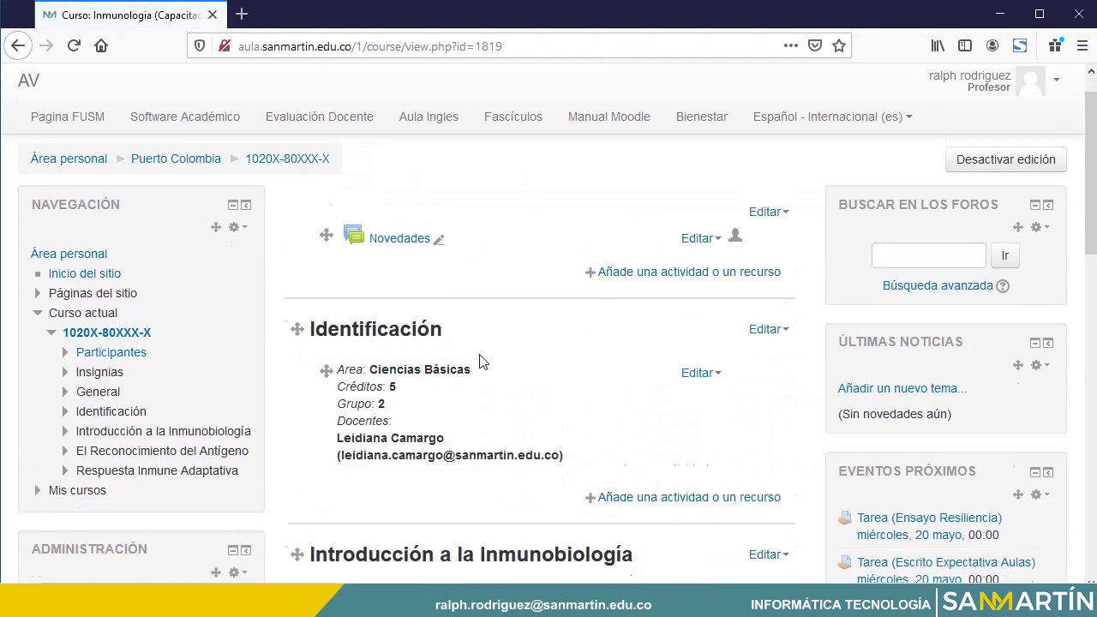
scroll(480, 353, "down", 5)
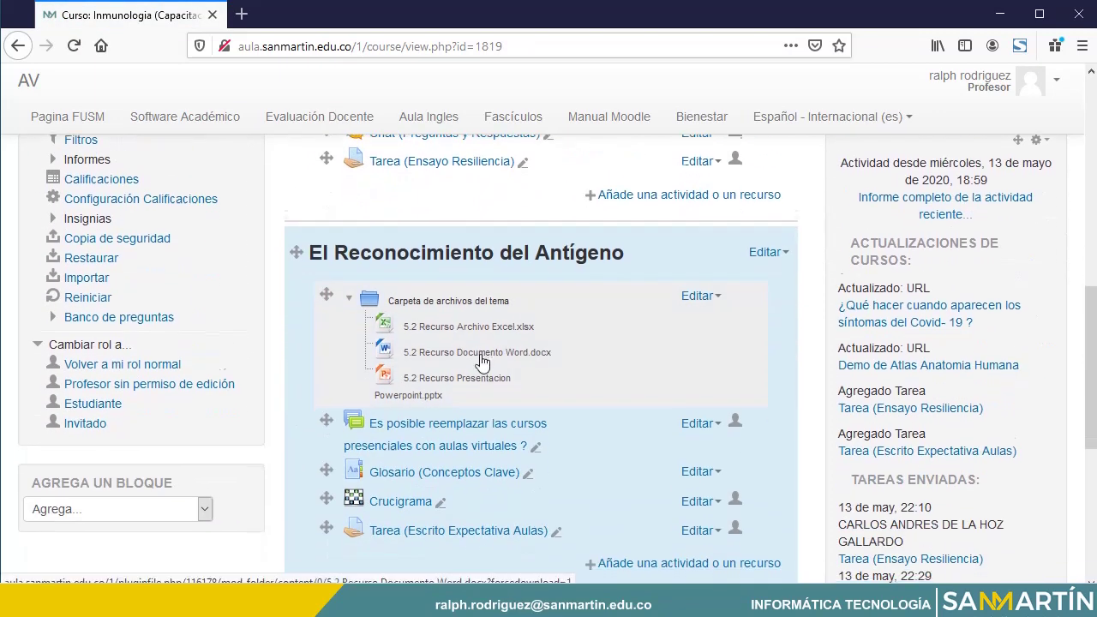